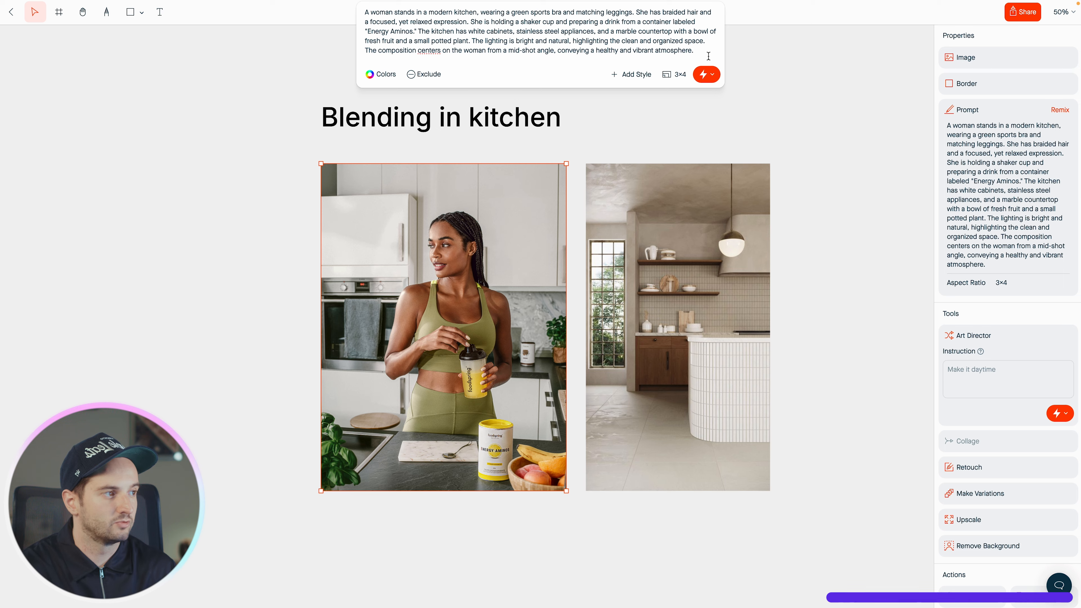
Step: Generate 3×4 images from the prompt of the woman in the kitchen and deselect the new images
{"action": "left_click", "coordinate": [708, 71]}
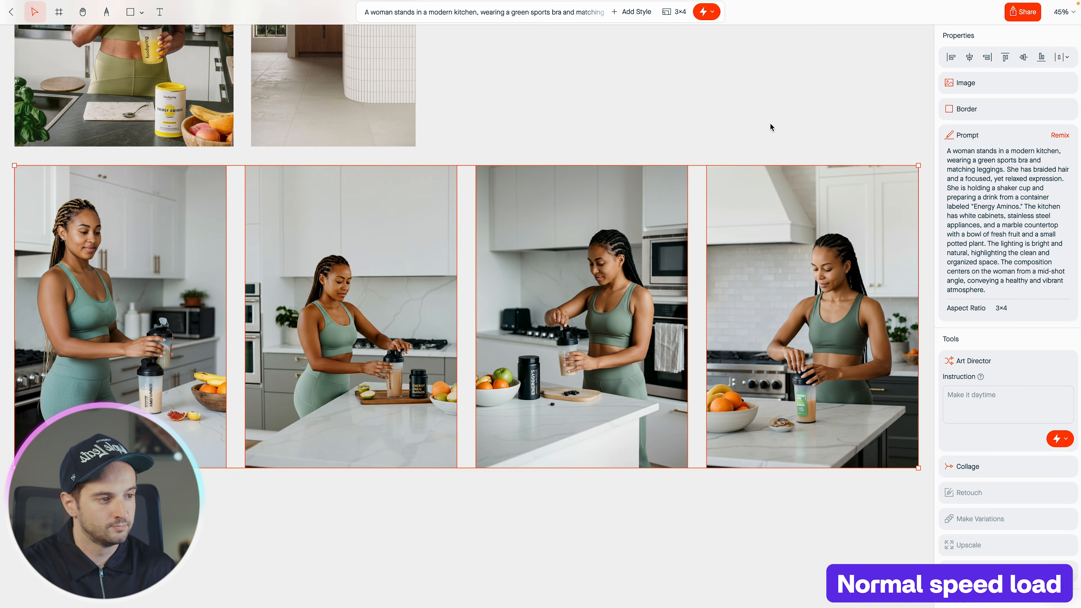
{"action": "left_click", "coordinate": [771, 126]}
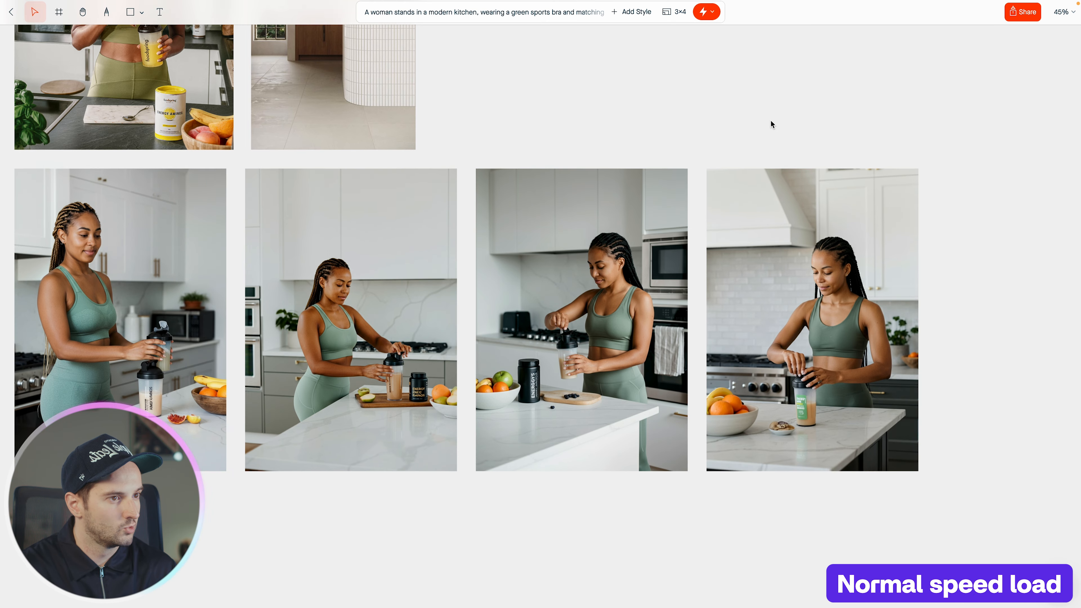
Step: Compare the four generated kitchen images with the two reference photos above them
{"action": "scroll", "coordinate": [771, 124], "scroll_direction": "up", "scroll_amount": 5}
{"action": "scroll", "coordinate": [771, 123], "scroll_direction": "down", "scroll_amount": 2}
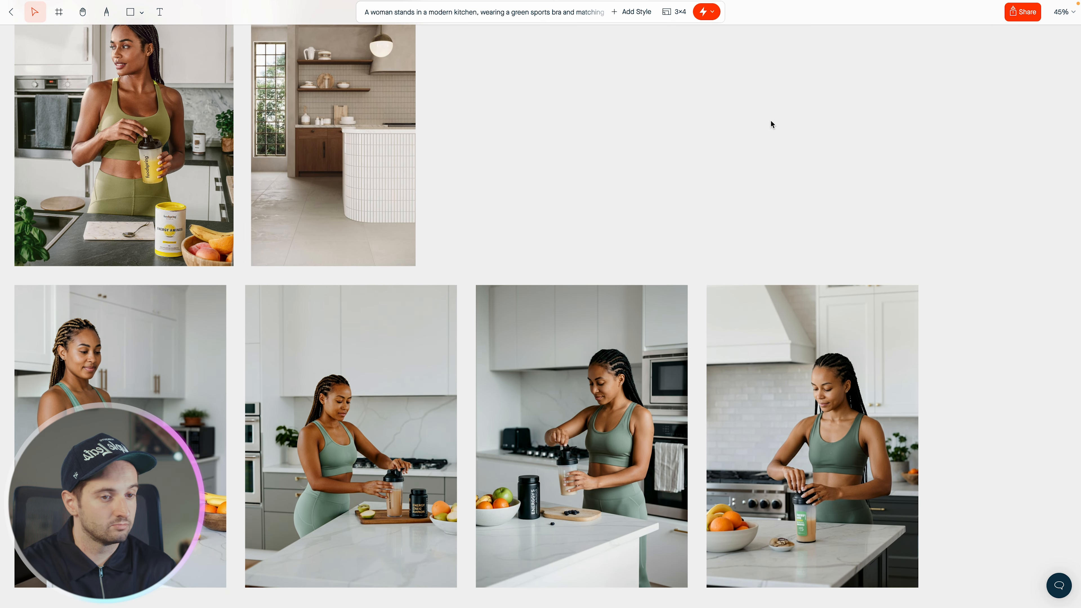
{"action": "scroll", "coordinate": [771, 124], "scroll_direction": "down", "scroll_amount": 2}
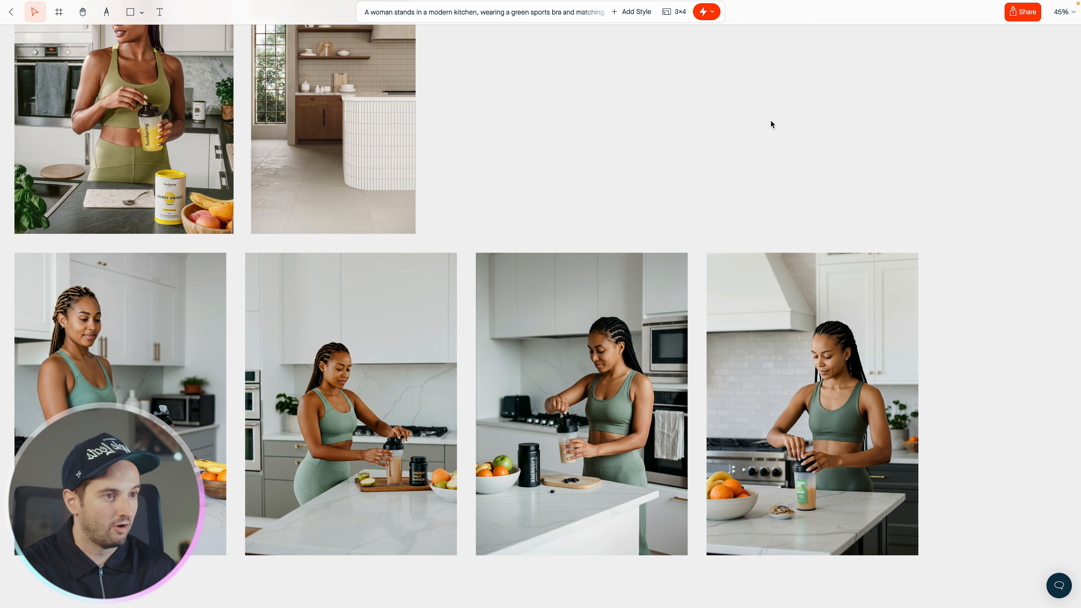
{"action": "scroll", "coordinate": [771, 121], "scroll_direction": "up", "scroll_amount": 3}
{"action": "scroll", "coordinate": [772, 121], "scroll_direction": "left", "scroll_amount": 2}
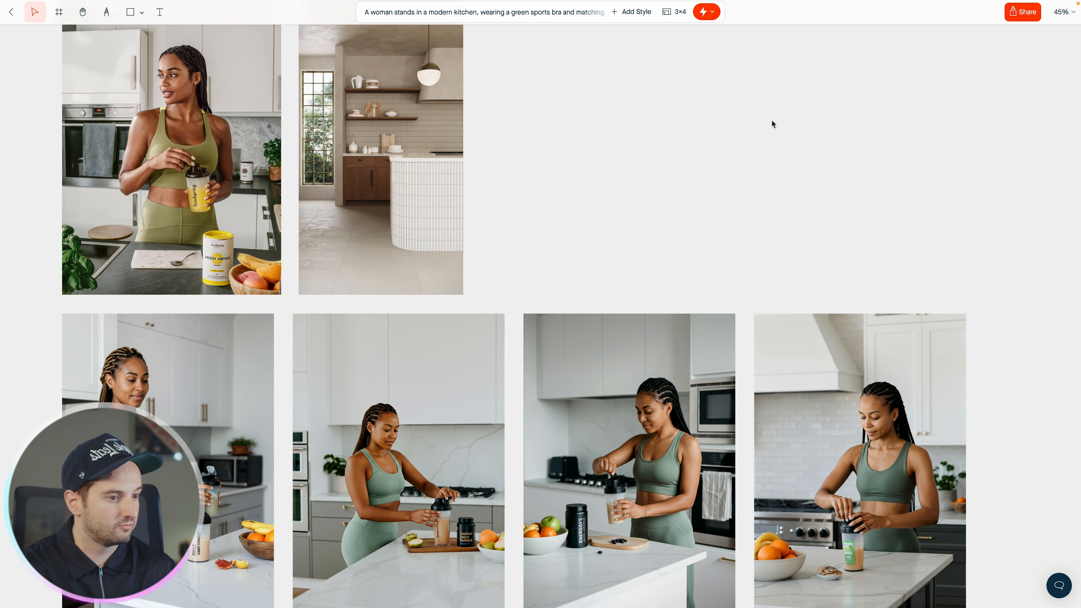
{"action": "scroll", "coordinate": [771, 121], "scroll_direction": "down", "scroll_amount": 2}
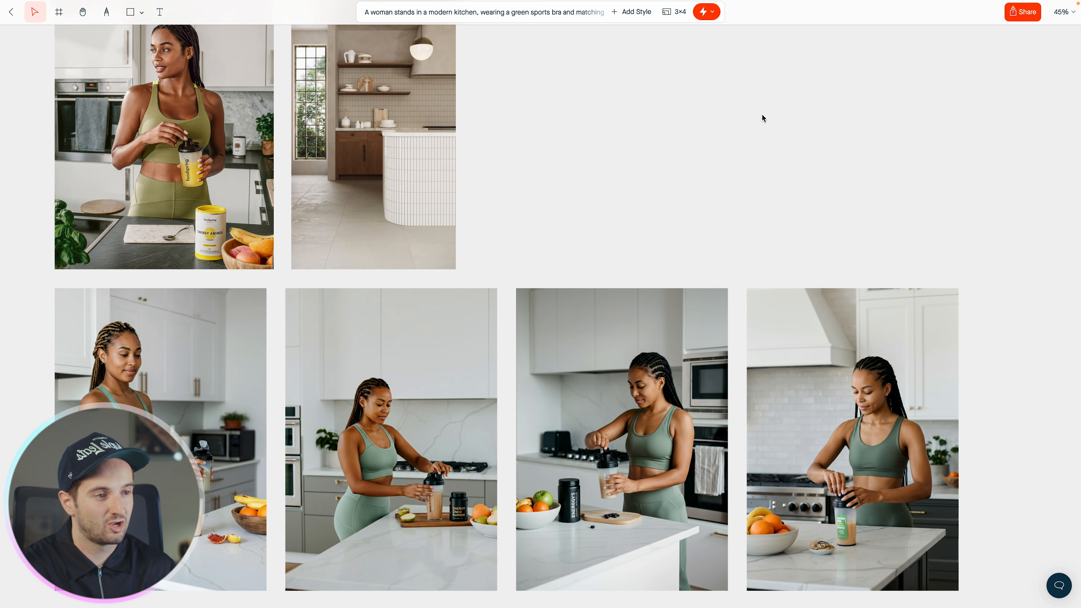
{"action": "scroll", "coordinate": [849, 160], "scroll_direction": "down", "scroll_amount": 8}
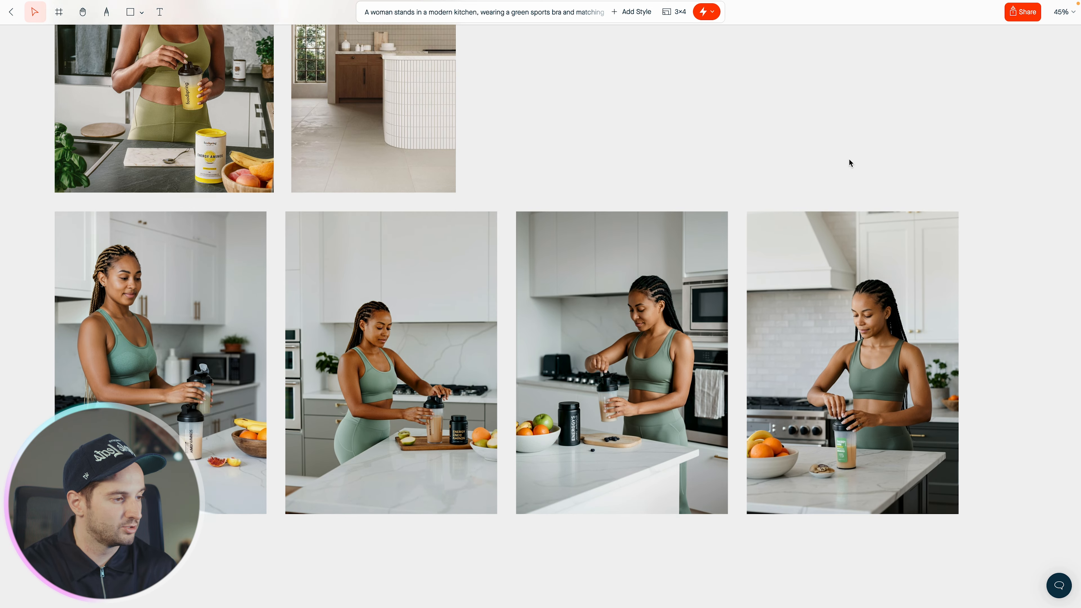
{"action": "scroll", "coordinate": [809, 183], "scroll_direction": "down", "scroll_amount": 5}
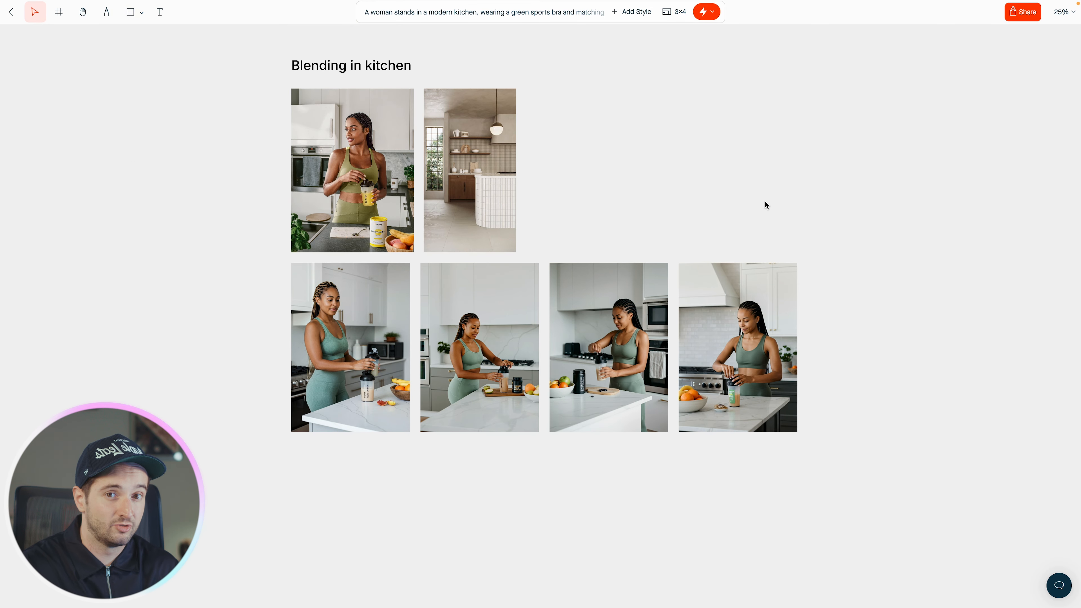
Step: In the reference woman photo's prompt, replace the green sports bra and matching leggings wording with "dark brown high end outfit."
{"action": "left_click", "coordinate": [377, 187]}
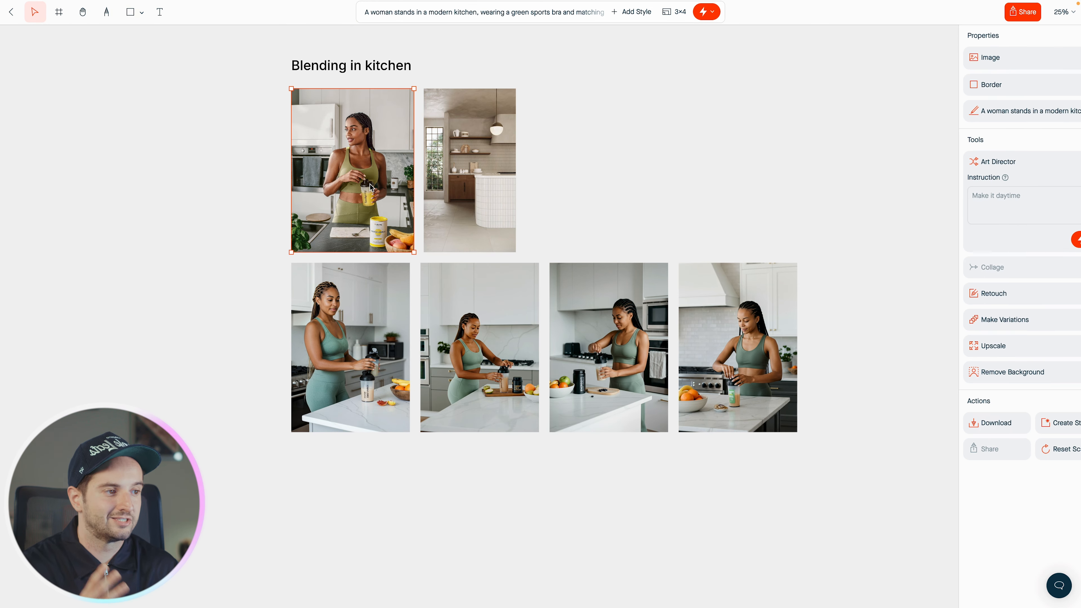
{"action": "left_click", "coordinate": [583, 19]}
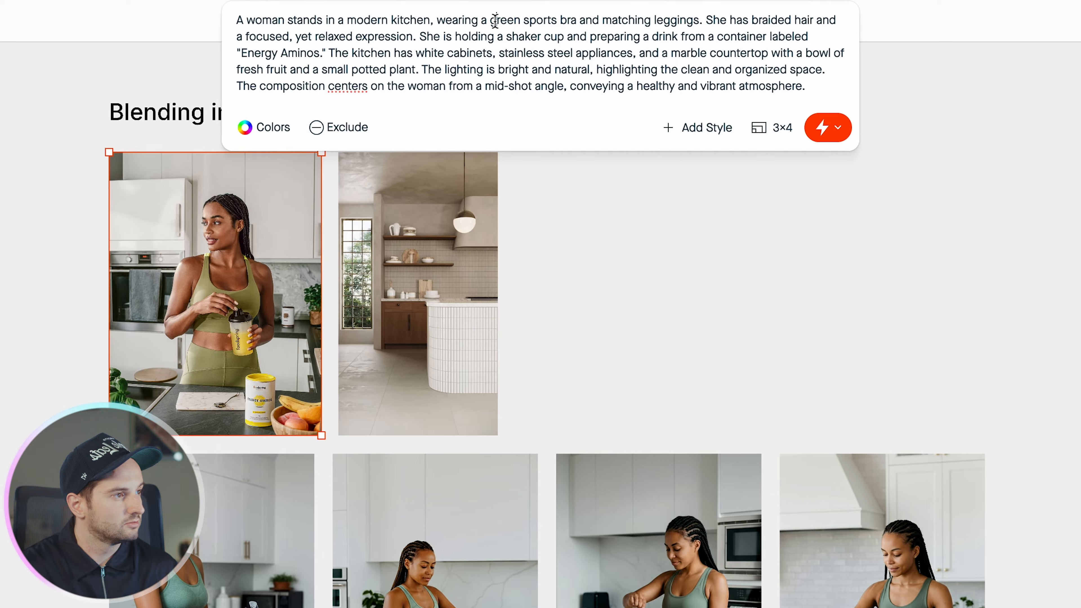
{"action": "left_click_drag", "start_coordinate": [514, 12], "coordinate": [634, 13]}
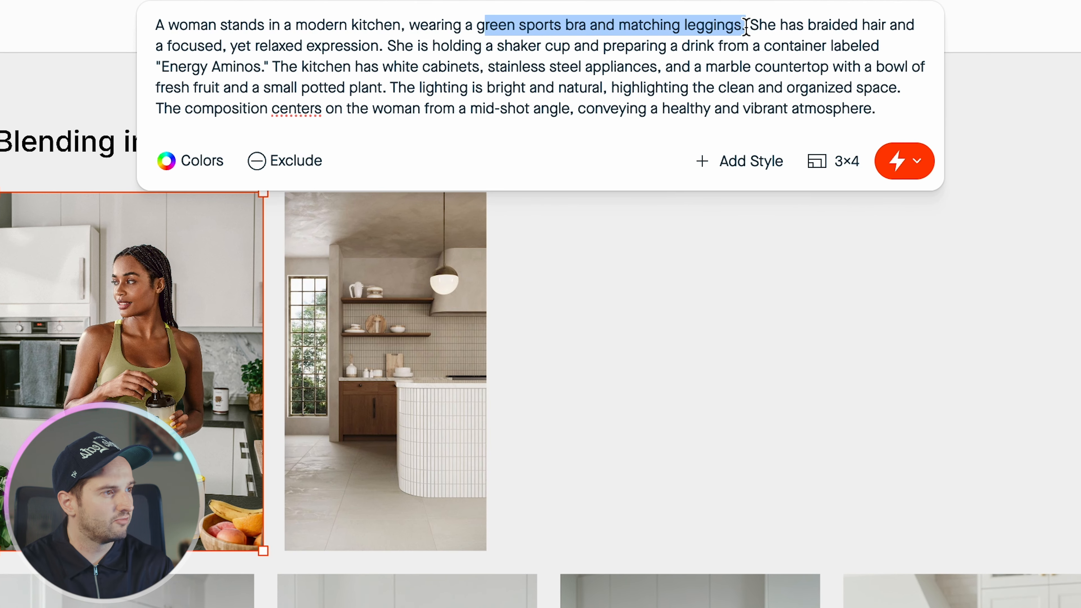
{"action": "key", "text": "BackSpace"}
{"action": "type", "text": "dark brown"}
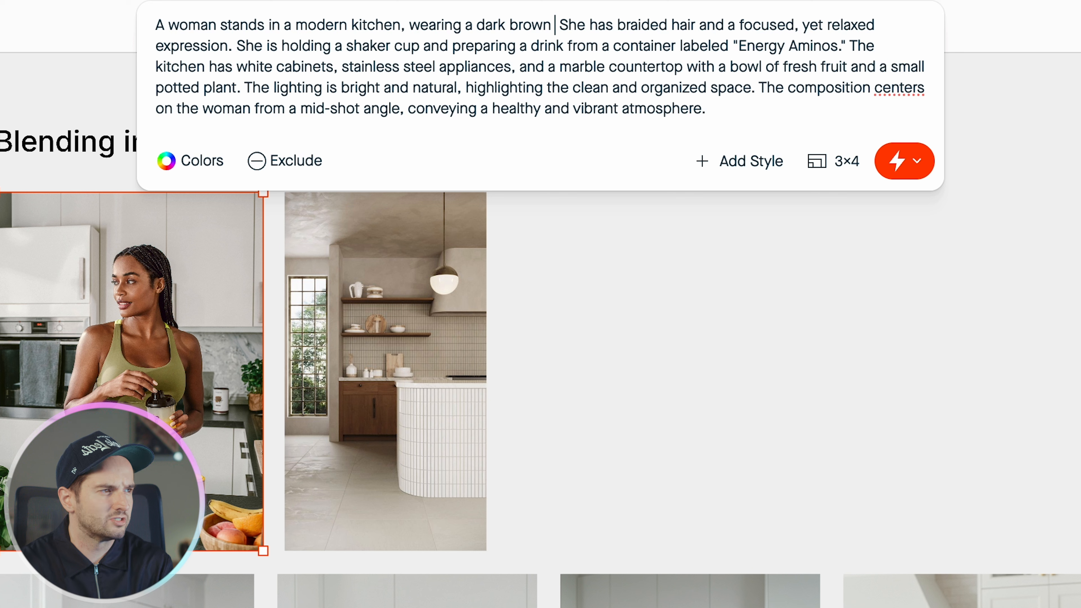
{"action": "type", "text": " high end outfit "}
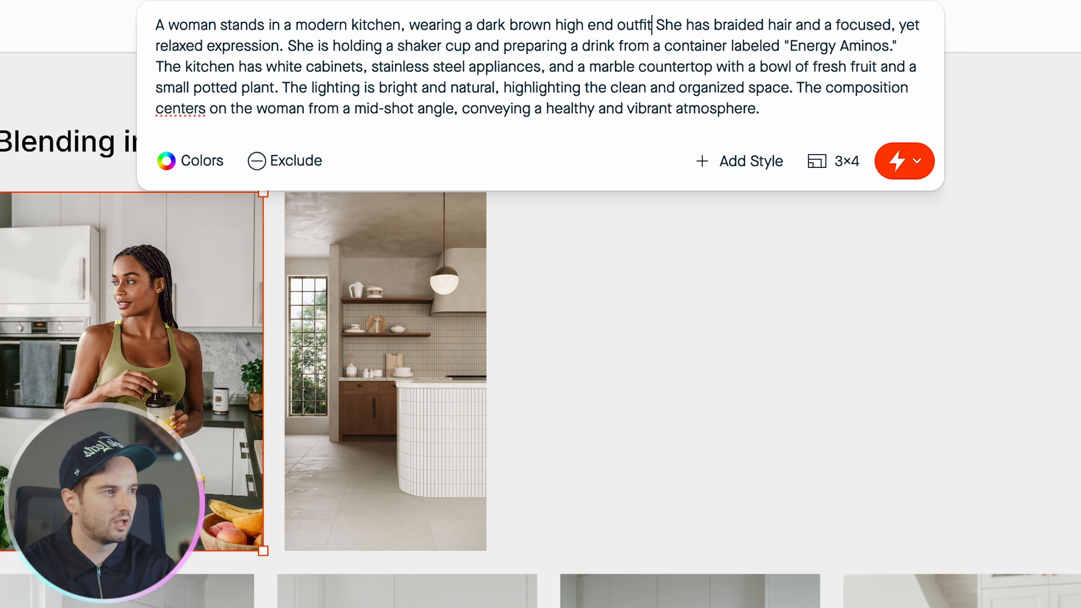
{"action": "type", "text": "."}
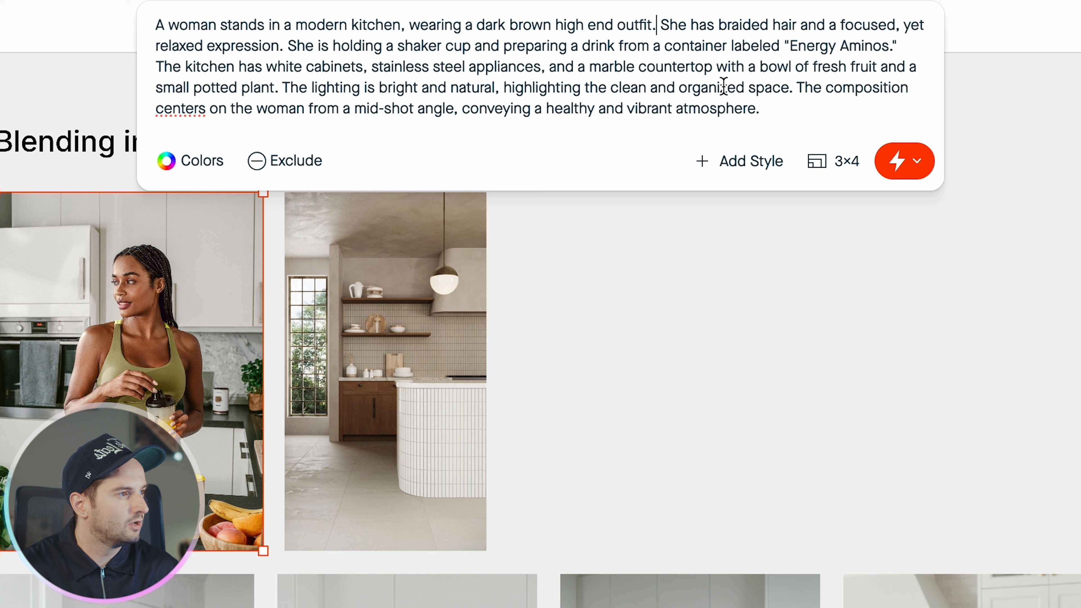
Step: Change the woman's hair description in the prompt from braided to "curly"
{"action": "left_click_drag", "start_coordinate": [719, 25], "coordinate": [771, 19]}
{"action": "key", "text": "BackSpace"}
{"action": "type", "text": "curly"}
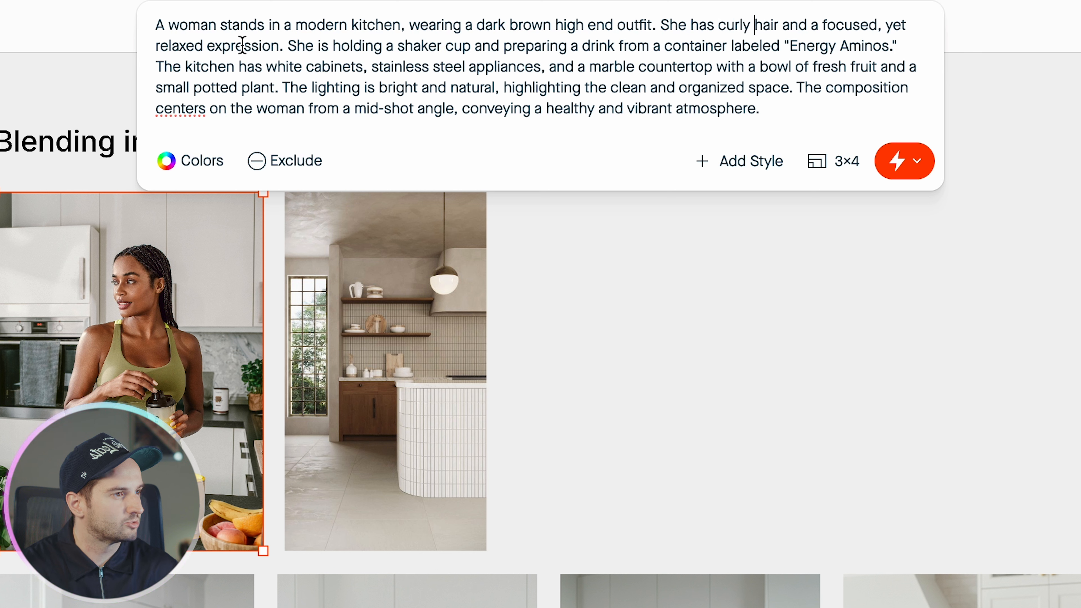
Step: Replace the shaker cup sentence with "She is pouring a scoop of protein powder into a blender. The blender has ice and water in it."
{"action": "left_click_drag", "start_coordinate": [284, 46], "coordinate": [865, 49]}
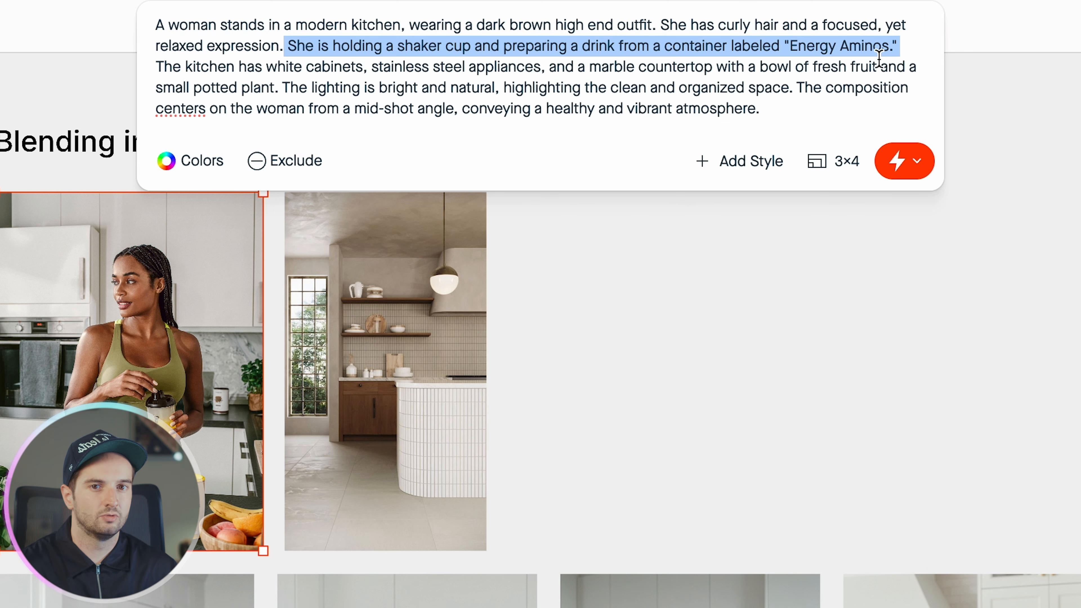
{"action": "type", "text": "She is pouring a scoop of protein powder into a blender. The blende"}
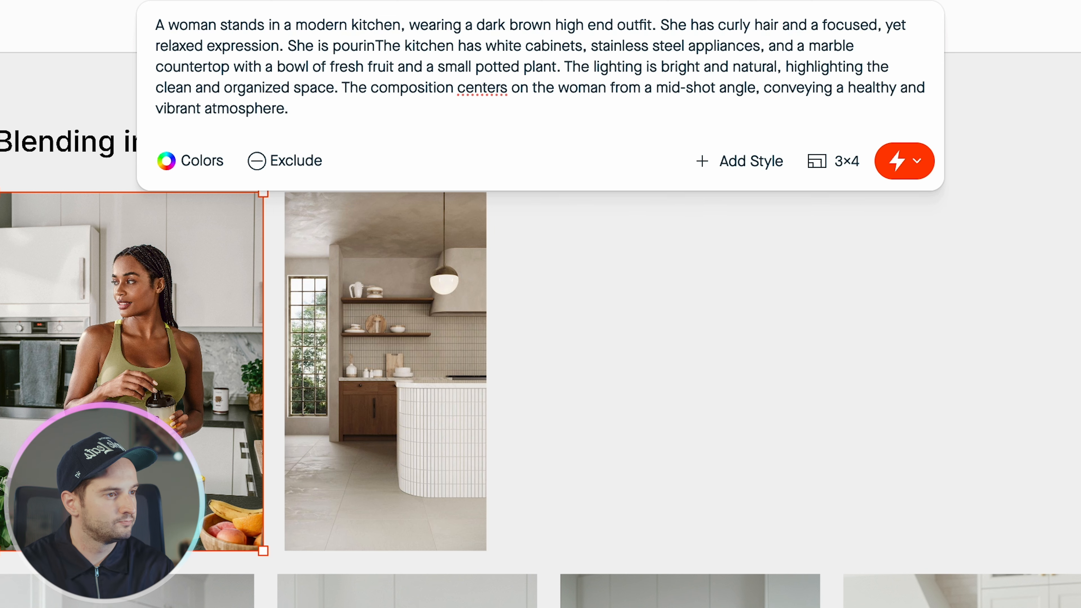
{"action": "type", "text": "r has ice and water in it."}
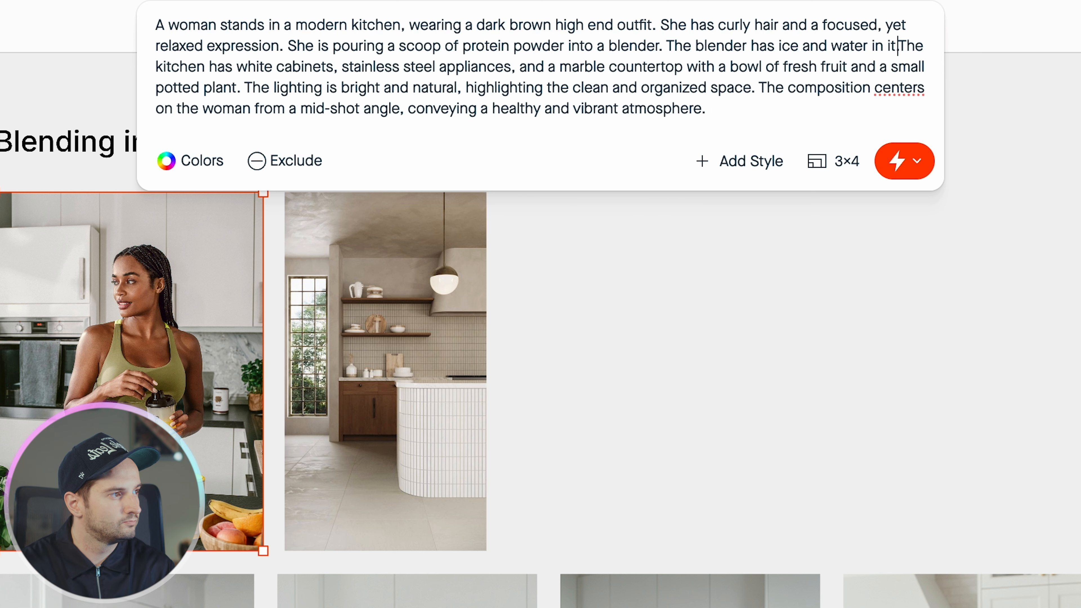
{"action": "key", "text": "shift+Return"}
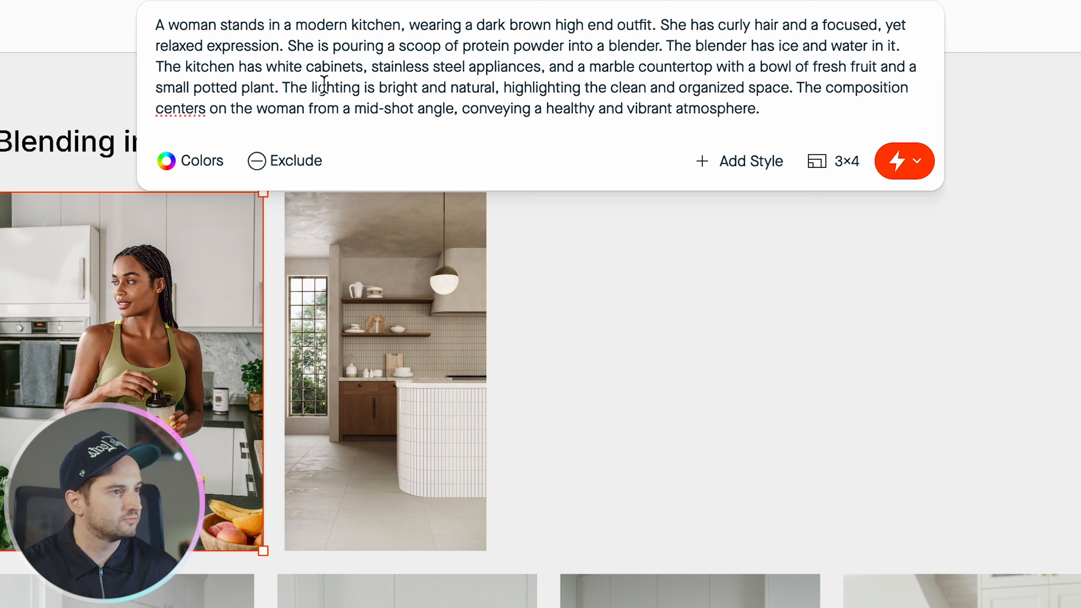
Step: Delete the sentence describing the kitchen's cabinets, appliances and marble countertop, and copy the whole remaining prompt
{"action": "left_click", "coordinate": [283, 88], "text": "shift"}
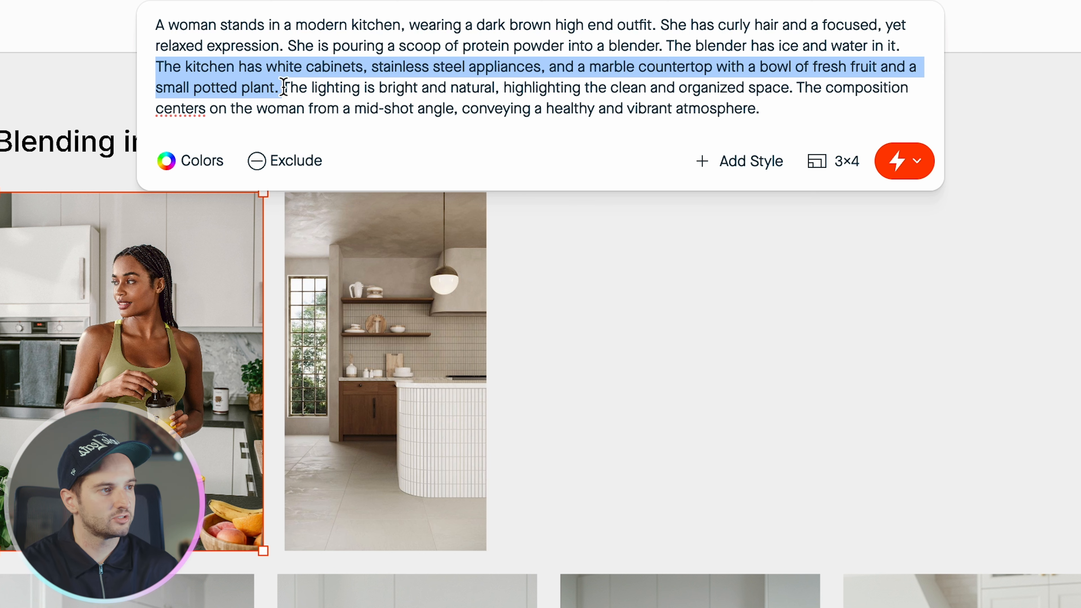
{"action": "key", "text": "BackSpace"}
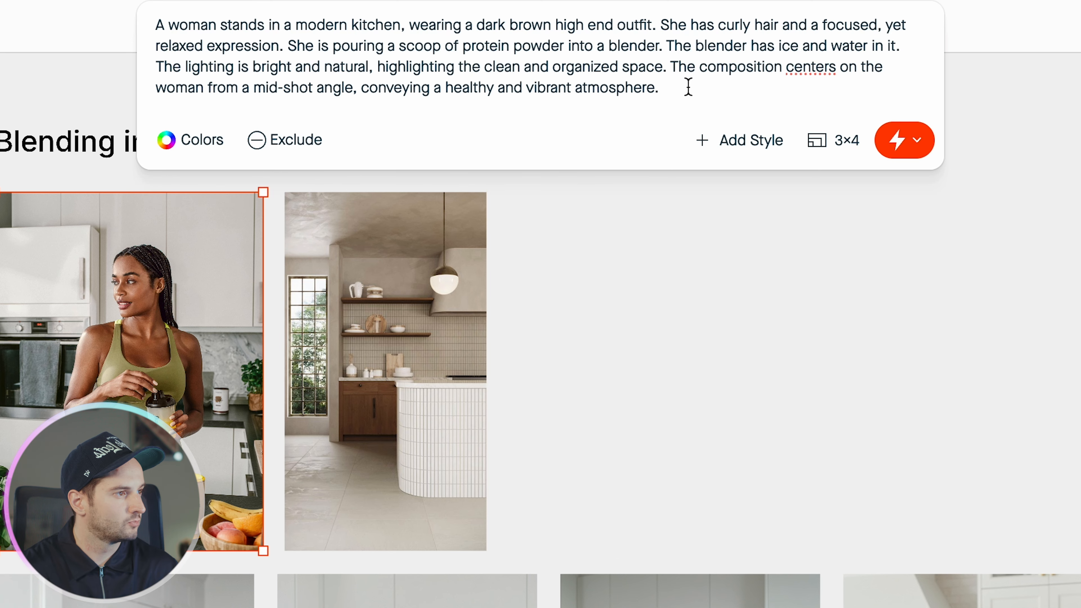
{"action": "left_click_drag", "start_coordinate": [695, 87], "coordinate": [46, 24]}
{"action": "key", "text": "ctrl+c"}
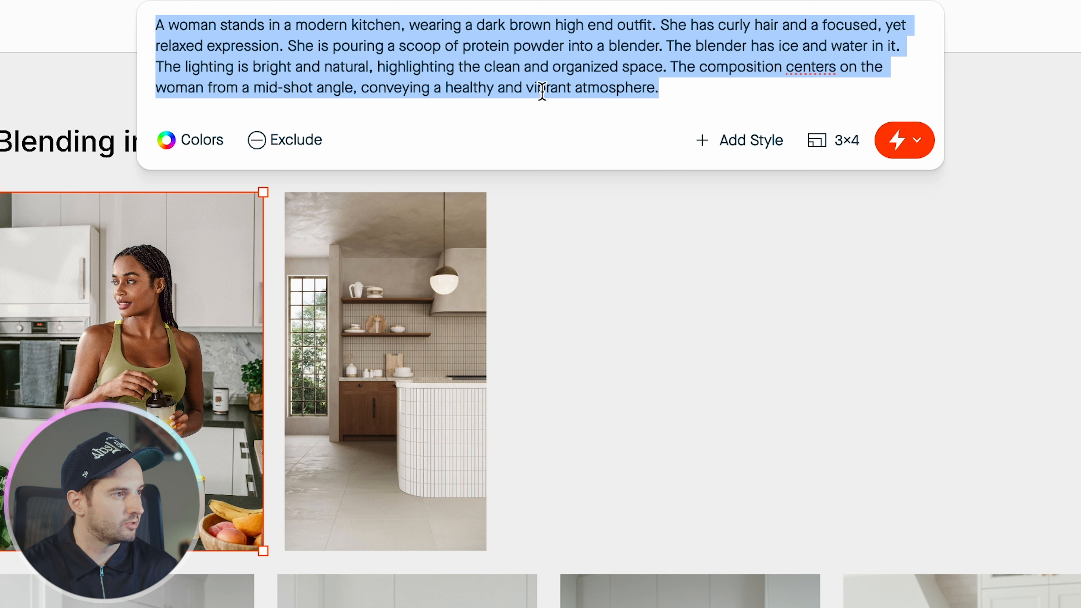
Step: Select the empty kitchen interior image and paste the copied woman prompt in front of its existing prompt
{"action": "left_click", "coordinate": [633, 274]}
{"action": "left_click", "coordinate": [375, 273]}
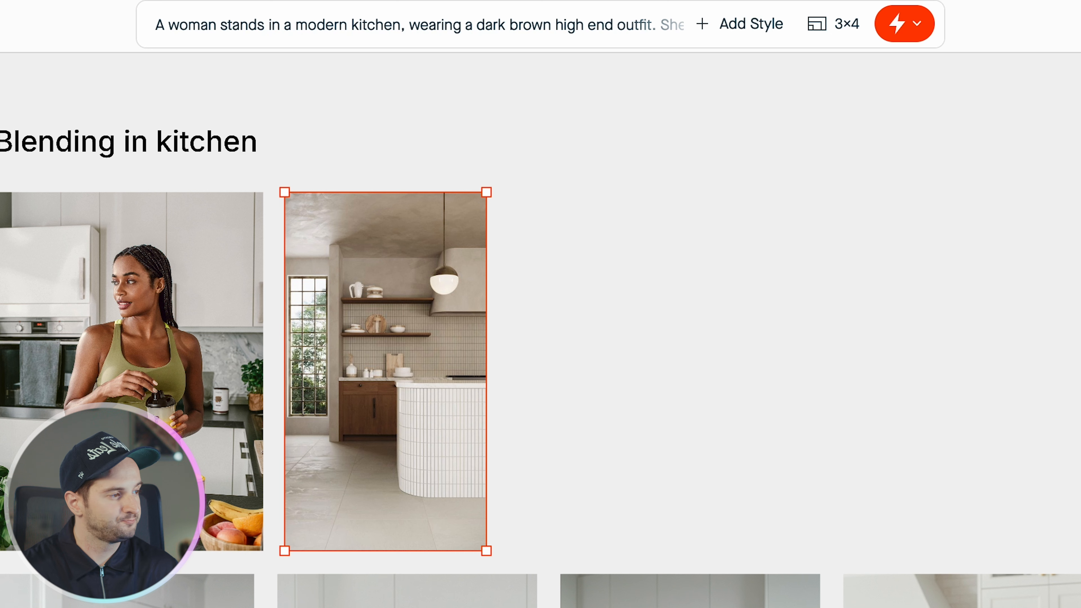
{"action": "key", "text": "Return"}
{"action": "key", "text": "Up"}
{"action": "key", "text": "Up"}
{"action": "key", "text": "Up"}
{"action": "key", "text": "Up"}
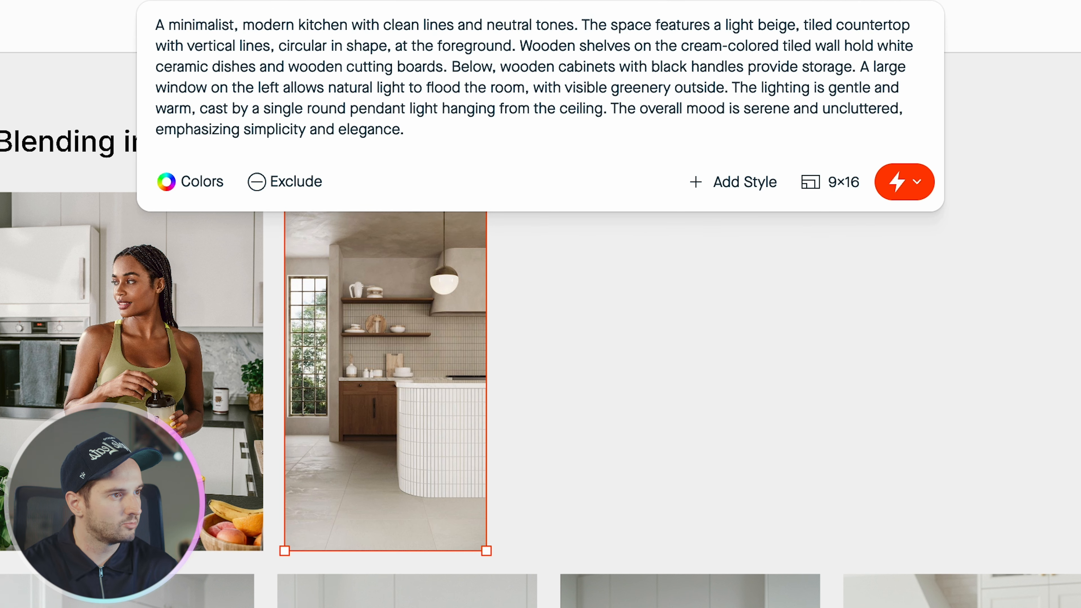
{"action": "key", "text": "ctrl+v"}
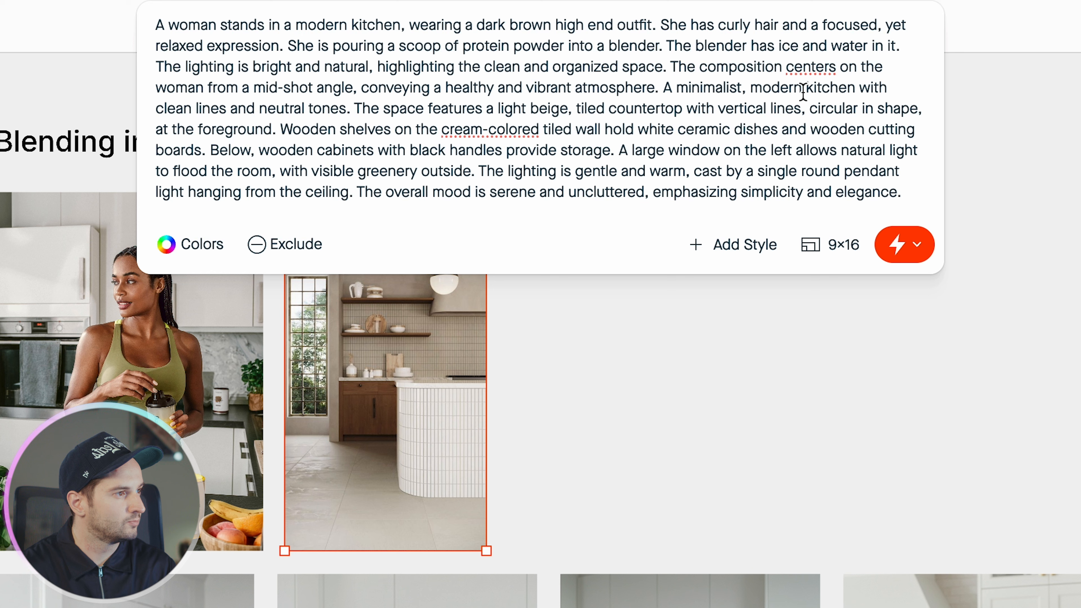
Step: Reword the start of the kitchen description from "A minimalist" to "This kitchen is minimalist"
{"action": "type", "text": "This "}
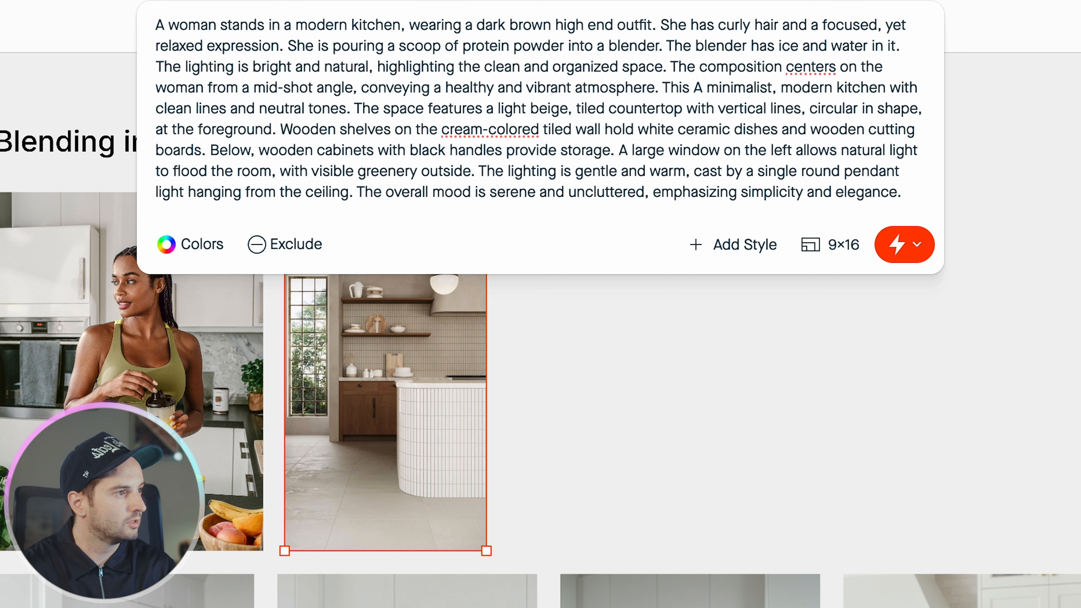
{"action": "type", "text": "kitche"}
{"action": "key", "text": "BackSpace"}
{"action": "key", "text": "BackSpace"}
{"action": "key", "text": "BackSpace"}
{"action": "key", "text": "BackSpace"}
{"action": "key", "text": "BackSpace"}
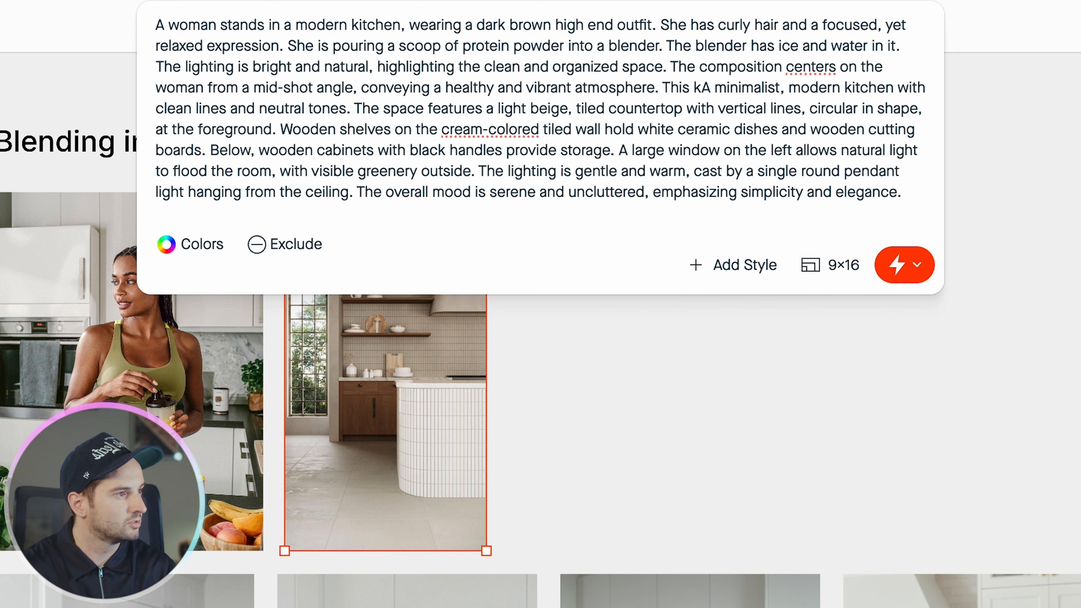
{"action": "key", "text": "BackSpace"}
{"action": "key", "text": "BackSpace"}
{"action": "type", "text": "kitchen is"}
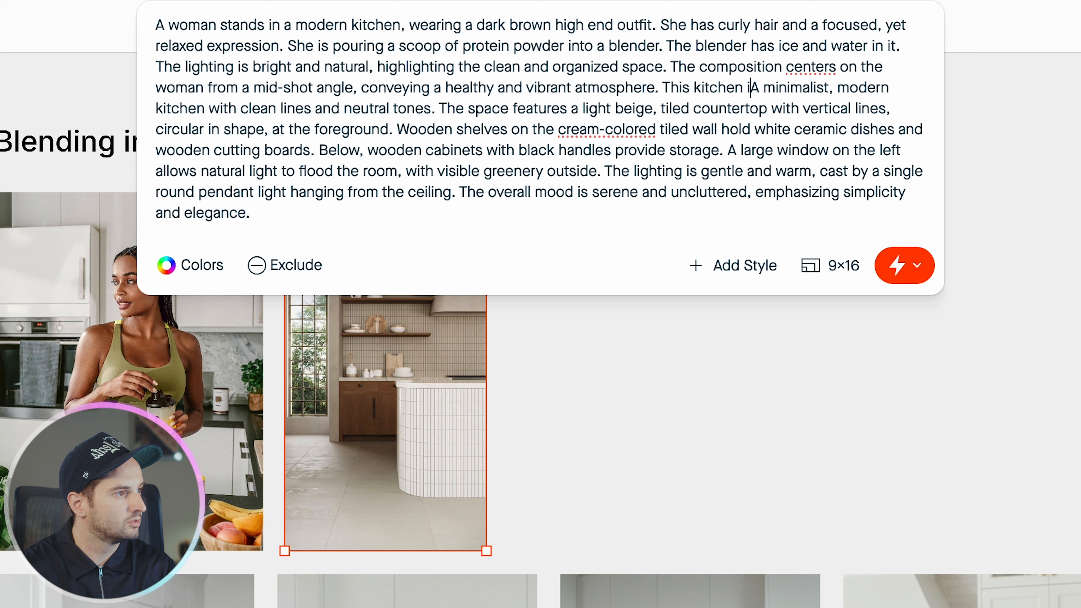
{"action": "key", "text": "Delete"}
{"action": "key", "text": "Delete"}
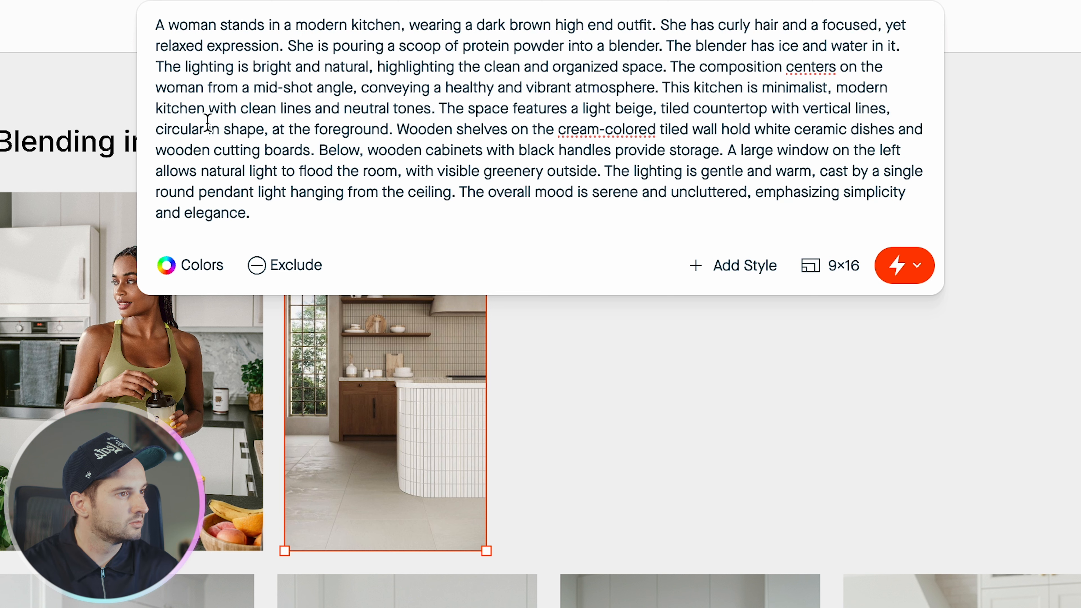
Step: Remove the repeated word "kitchen" and replace the comma with "and", so the phrase reads "minimalist and modern with clean lines"
{"action": "left_click_drag", "start_coordinate": [209, 109], "coordinate": [896, 87]}
{"action": "key", "text": "BackSpace"}
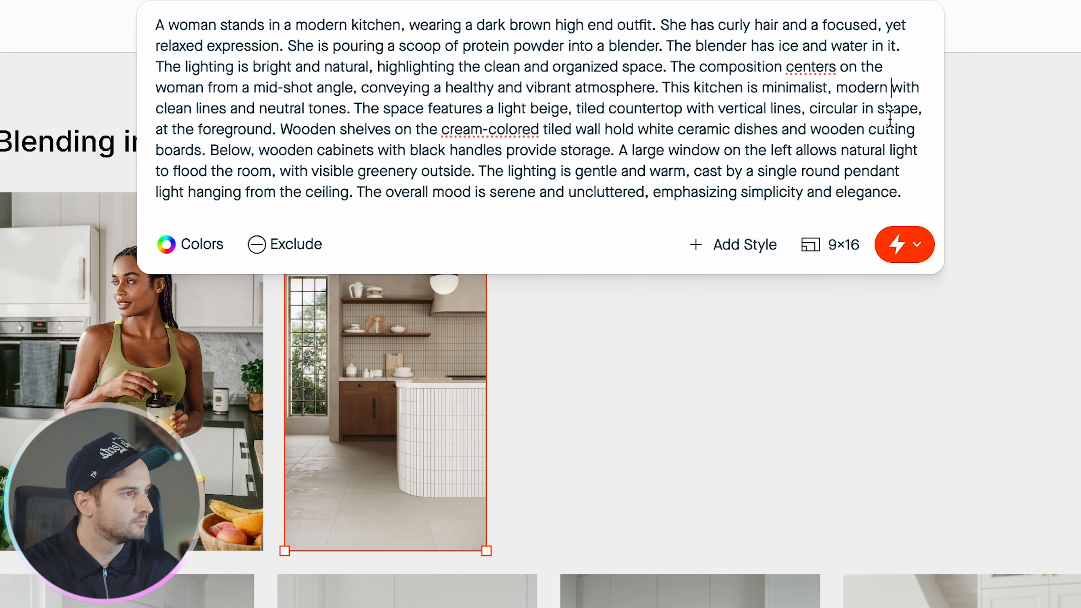
{"action": "left_click", "coordinate": [828, 87]}
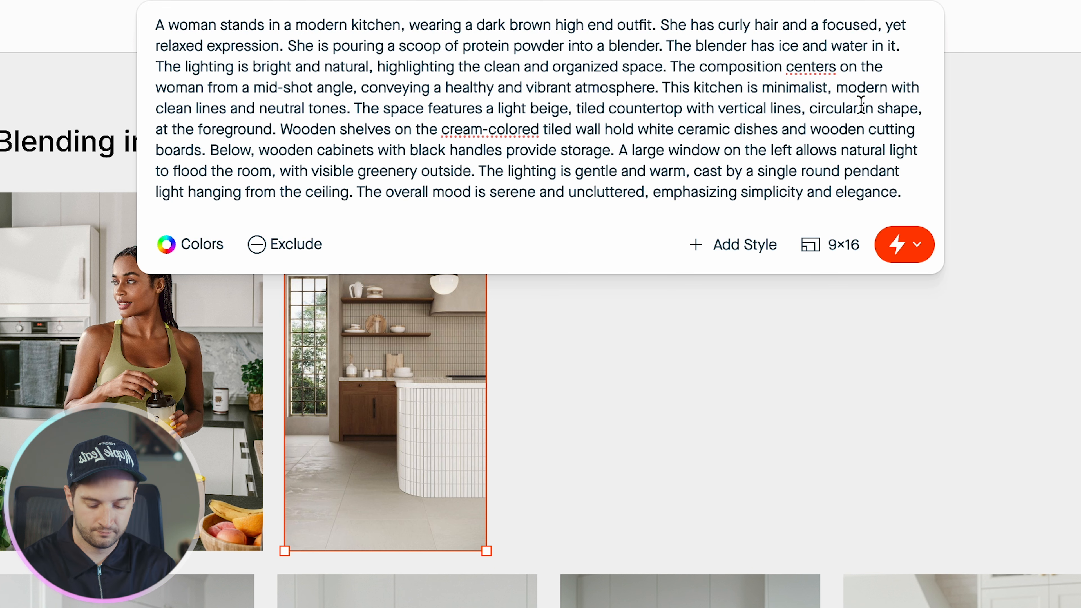
{"action": "key", "text": "Delete"}
{"action": "type", "text": "and"}
{"action": "left_click", "coordinate": [249, 210]}
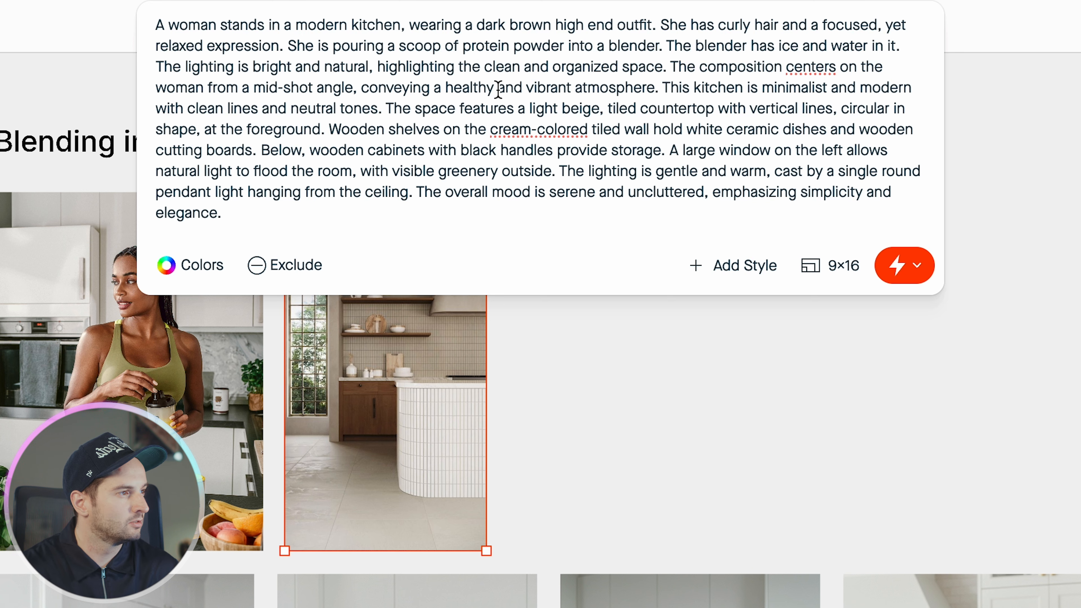
Step: Insert "On the right of the blender, on the counter, is a white, blank, protein powder bag." after the ice and water sentence
{"action": "left_click", "coordinate": [906, 49]}
{"action": "type", "text": "On the right o"}
{"action": "type", "text": "f the "}
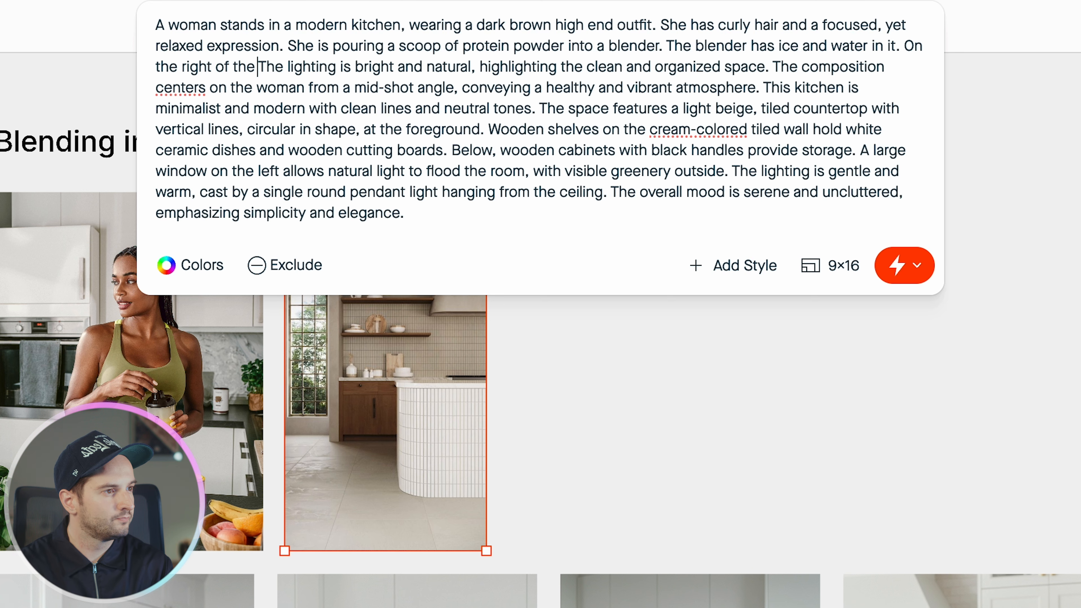
{"action": "type", "text": "blender "}
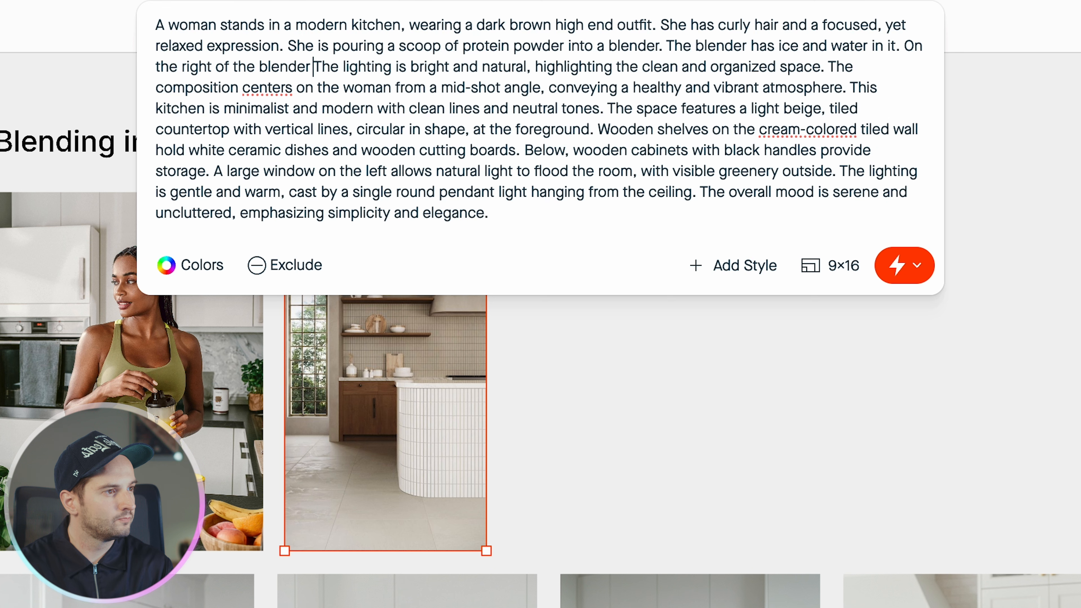
{"action": "type", "text": ", on the counte"}
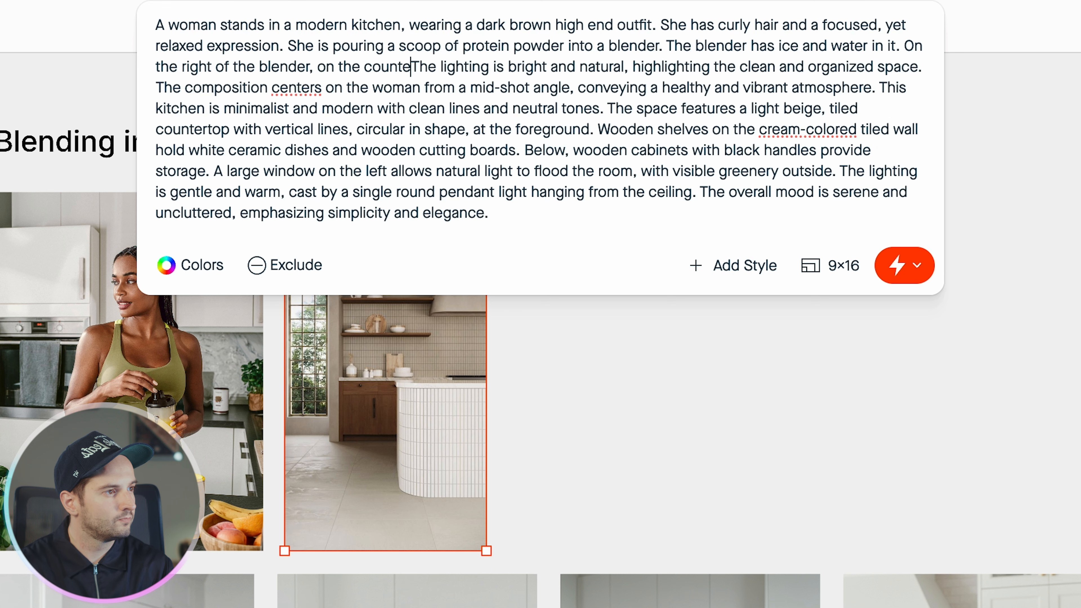
{"action": "type", "text": "r, is a p"}
{"action": "type", "text": "rotein powder bag."}
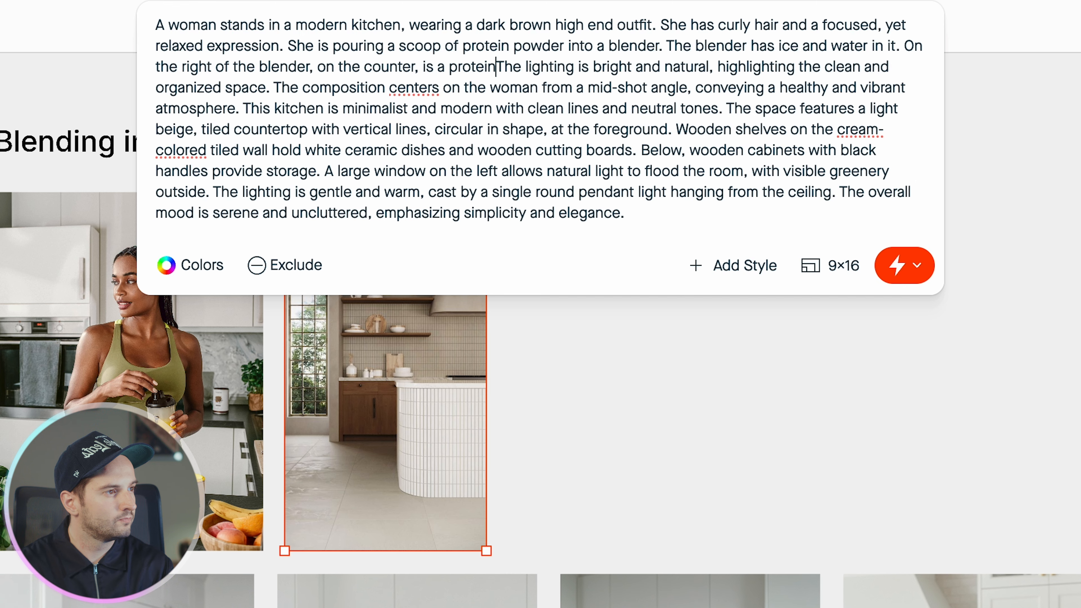
{"action": "left_click", "coordinate": [461, 67]}
{"action": "type", "text": "white, blank,"}
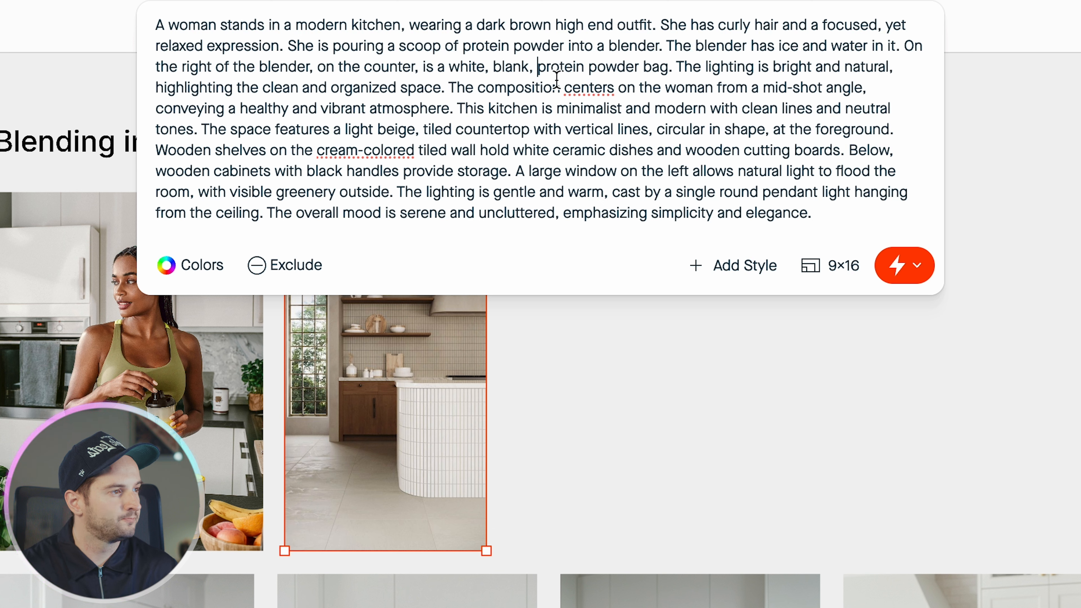
Step: Set the aspect ratio to Widescreen 16×9 and generate images from the combined prompt
{"action": "left_click", "coordinate": [834, 265]}
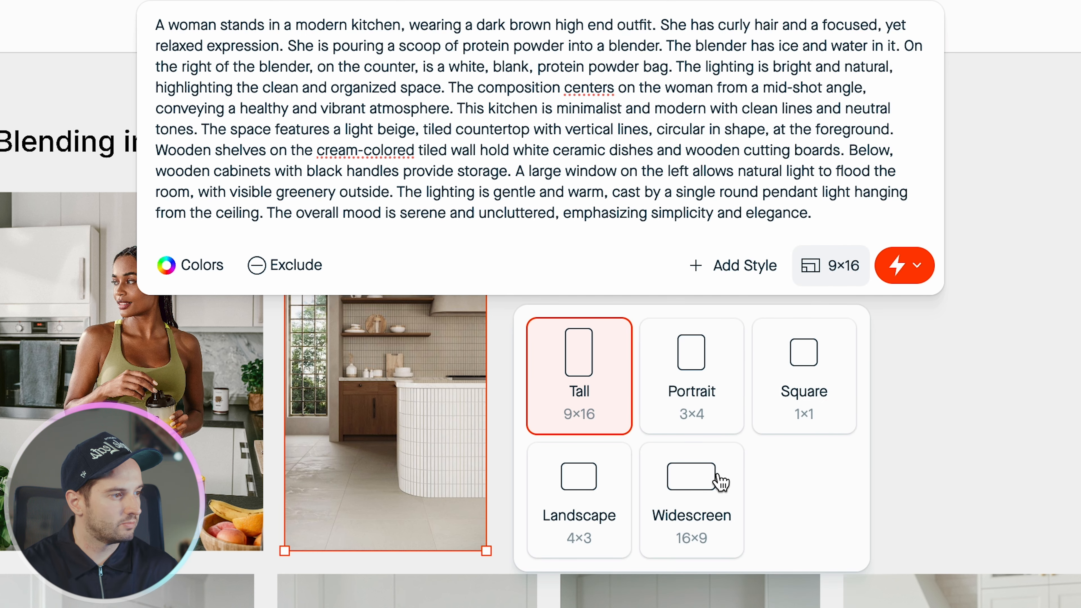
{"action": "left_click", "coordinate": [717, 495]}
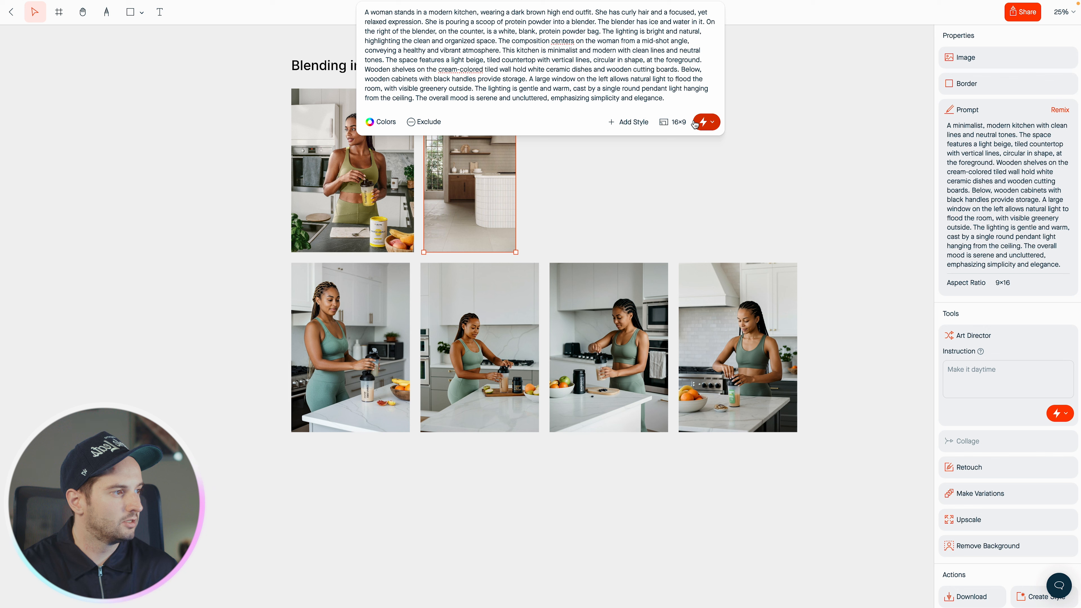
{"action": "left_click", "coordinate": [700, 123]}
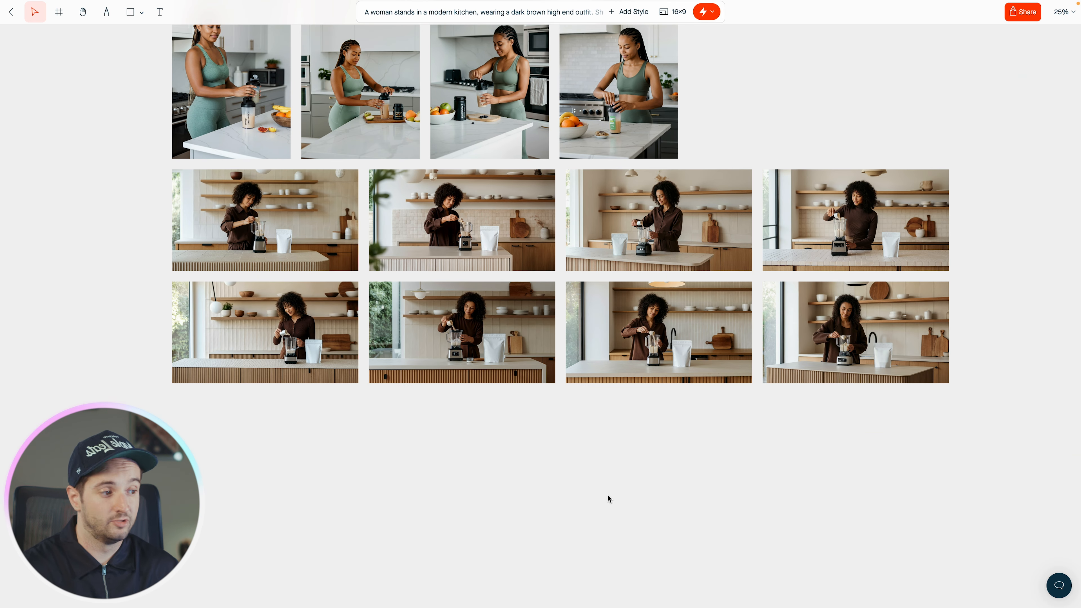
Step: Select the generated image with the pouch left of the blender, expand its prompt and highlight "dark brown high end outfit"
{"action": "scroll", "coordinate": [608, 495], "scroll_direction": "right", "scroll_amount": 3}
{"action": "key", "text": "ctrl+plus"}
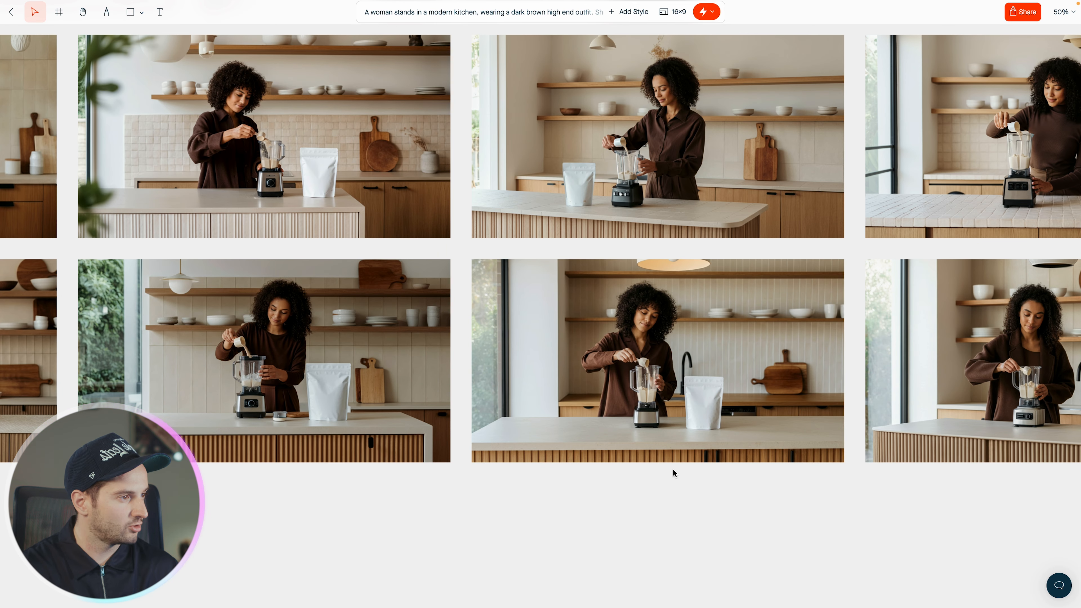
{"action": "scroll", "coordinate": [673, 470], "scroll_direction": "right", "scroll_amount": 2}
{"action": "scroll", "coordinate": [674, 470], "scroll_direction": "up", "scroll_amount": 1}
{"action": "left_click", "coordinate": [586, 129]}
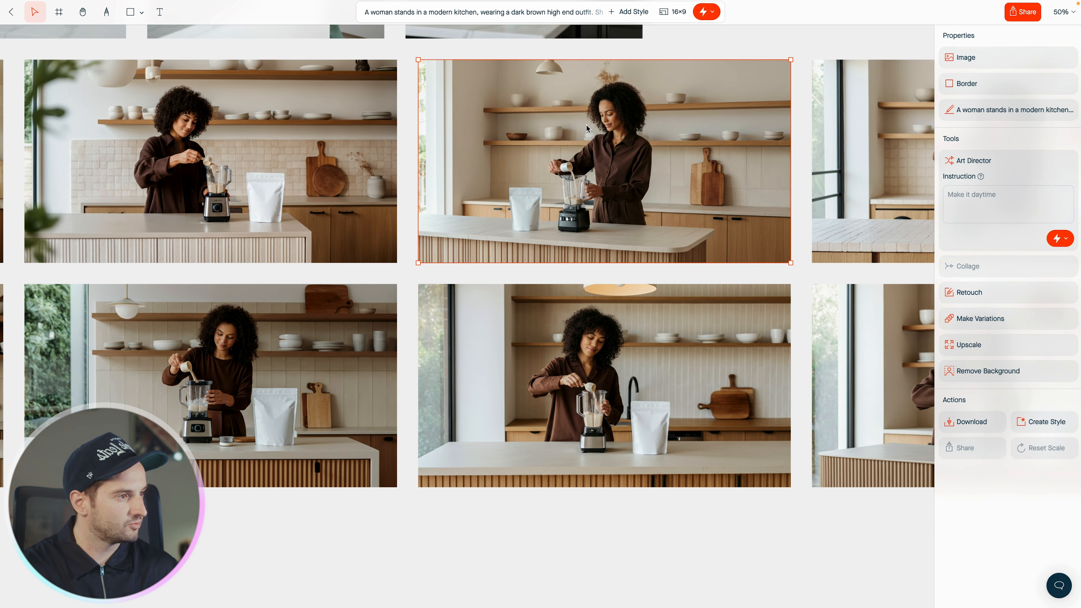
{"action": "scroll", "coordinate": [582, 191], "scroll_direction": "right", "scroll_amount": 2}
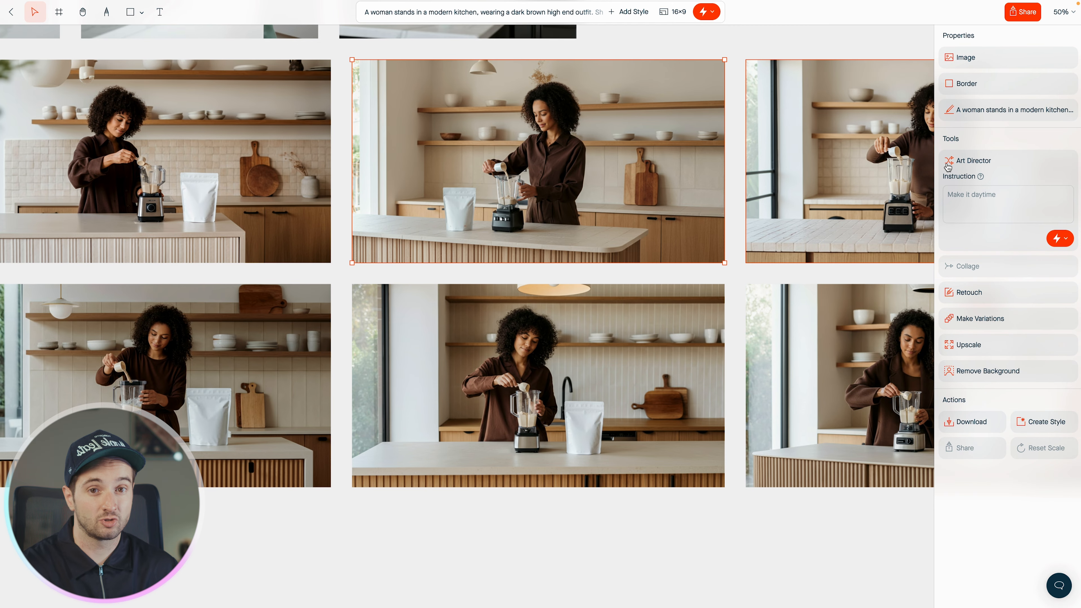
{"action": "left_click", "coordinate": [980, 198]}
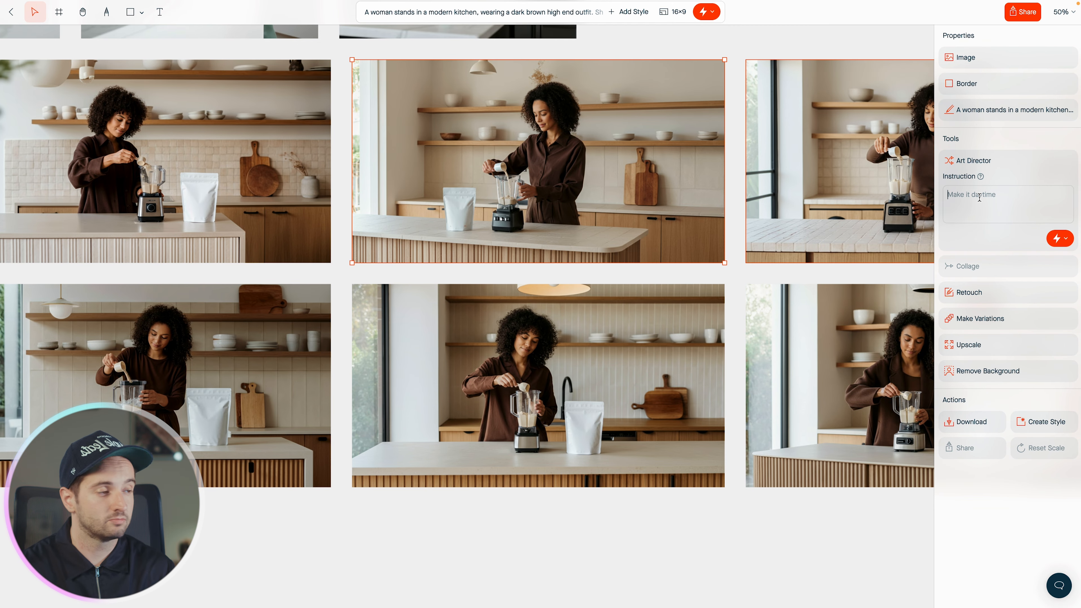
{"action": "left_click", "coordinate": [985, 112]}
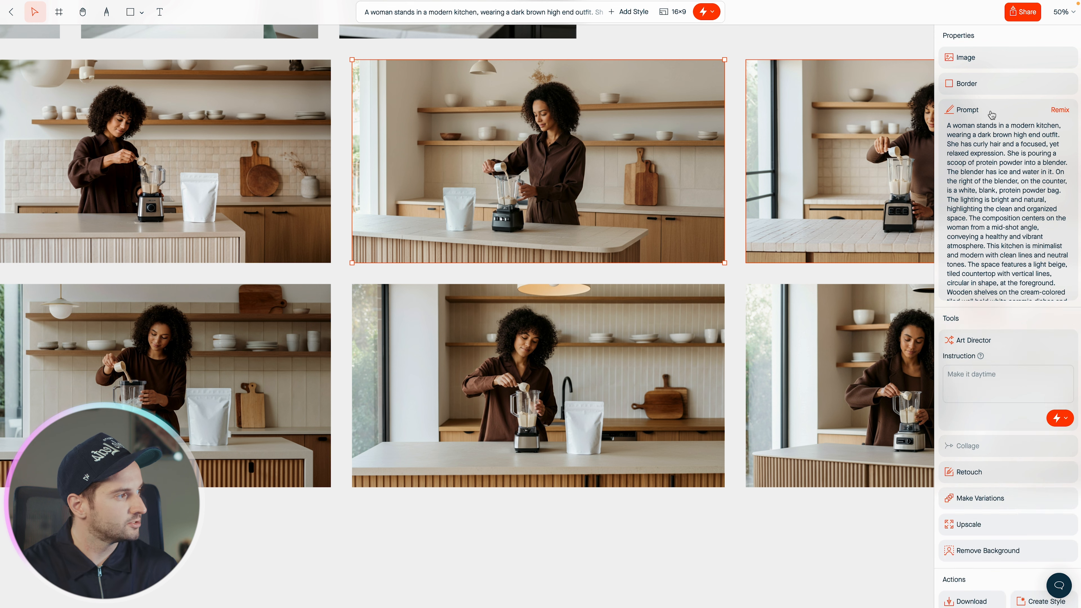
{"action": "left_click_drag", "start_coordinate": [978, 134], "coordinate": [1057, 135]}
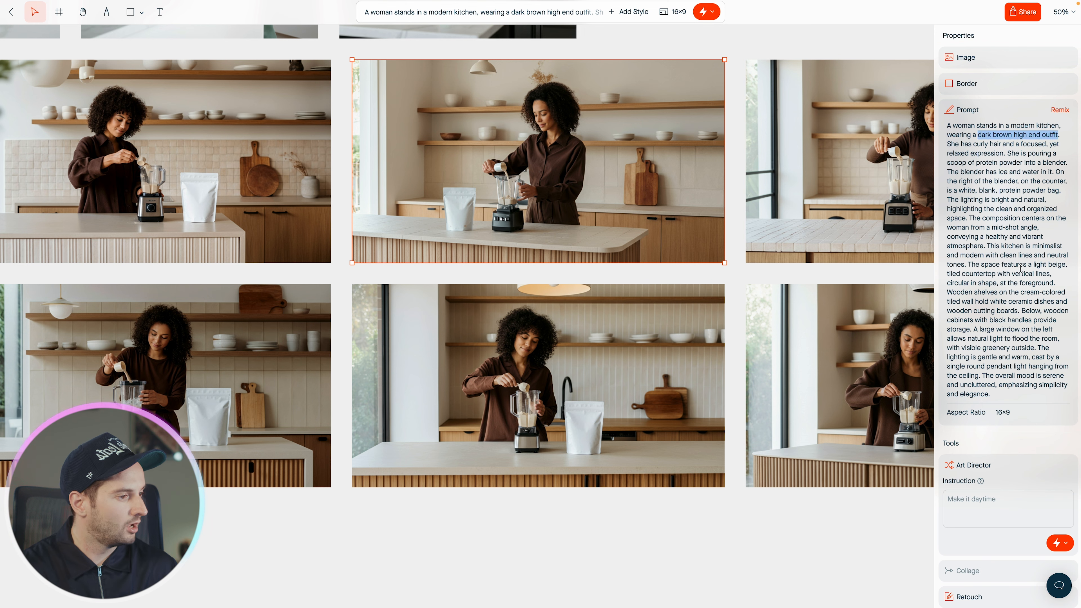
Step: Run Art Director on the selected image with the instruction "Make her outfit light powder blue-green"
{"action": "scroll", "coordinate": [1020, 267], "scroll_direction": "down", "scroll_amount": 3}
{"action": "left_click", "coordinate": [986, 432]}
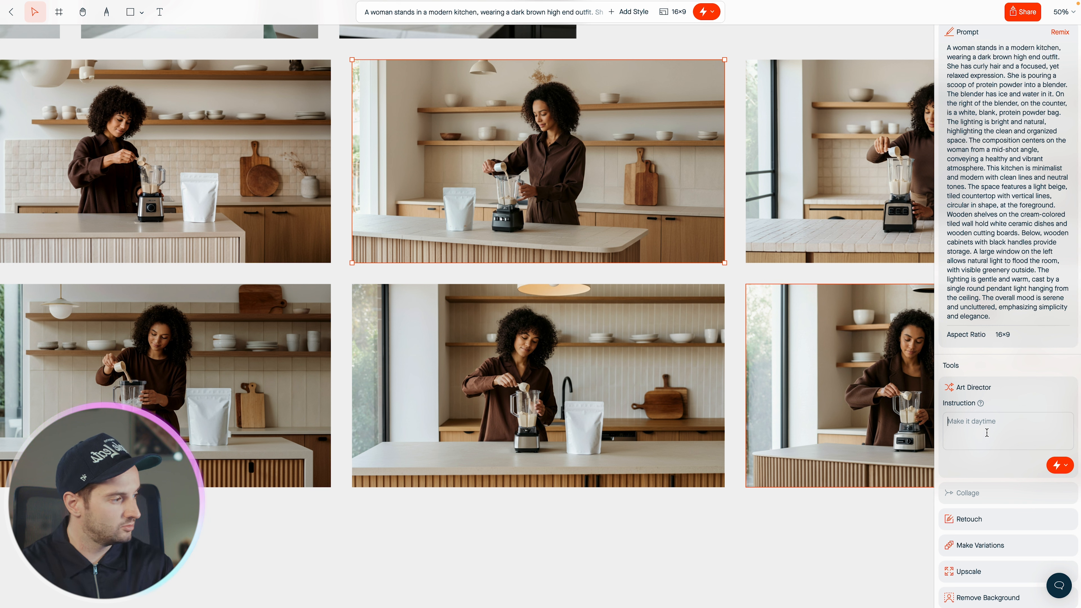
{"action": "type", "text": "Make her outfi"}
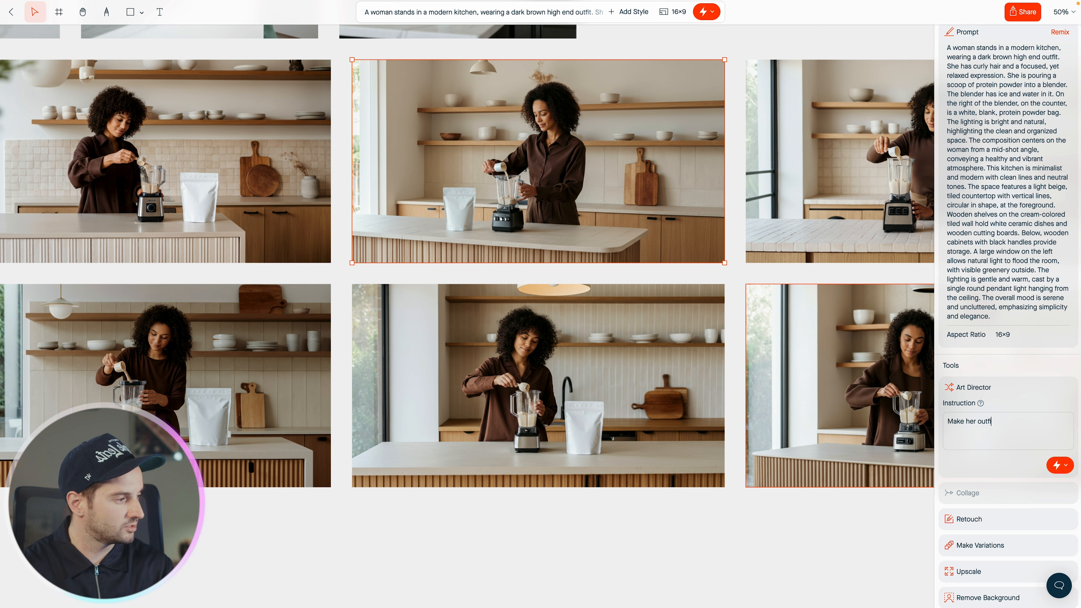
{"action": "type", "text": "t light powder blue-green"}
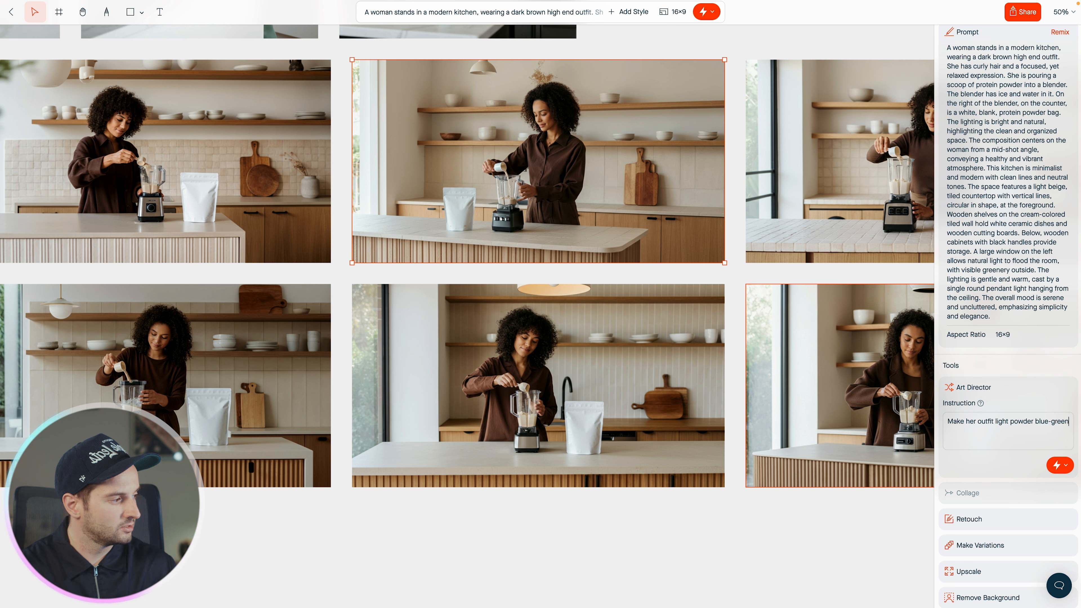
{"action": "left_click", "coordinate": [1060, 466]}
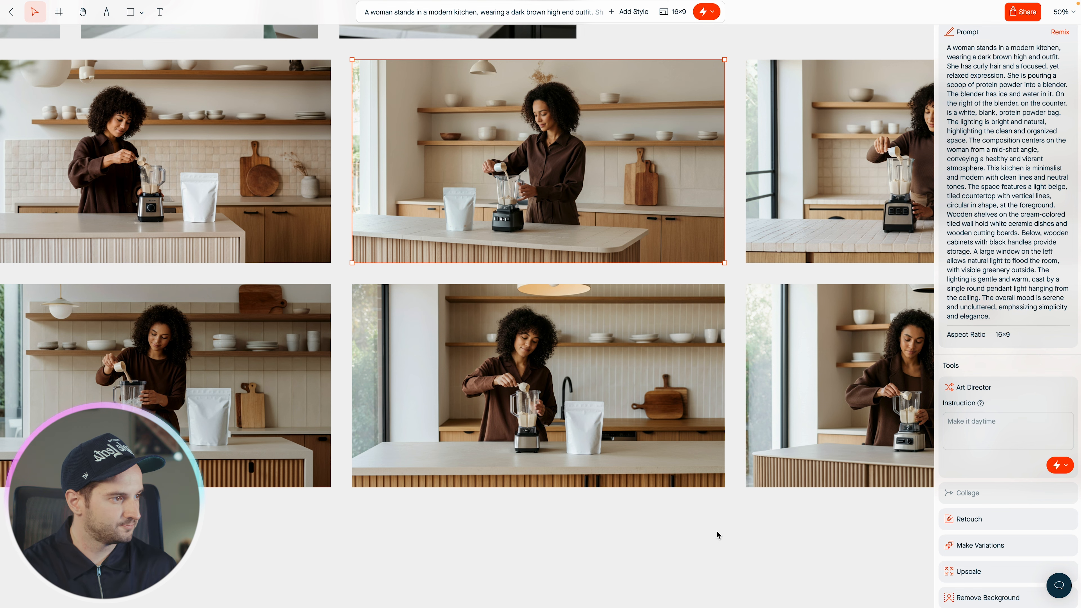
Step: Examine the new blue-green outfit image up close and read its prompt
{"action": "key", "text": "super+minus"}
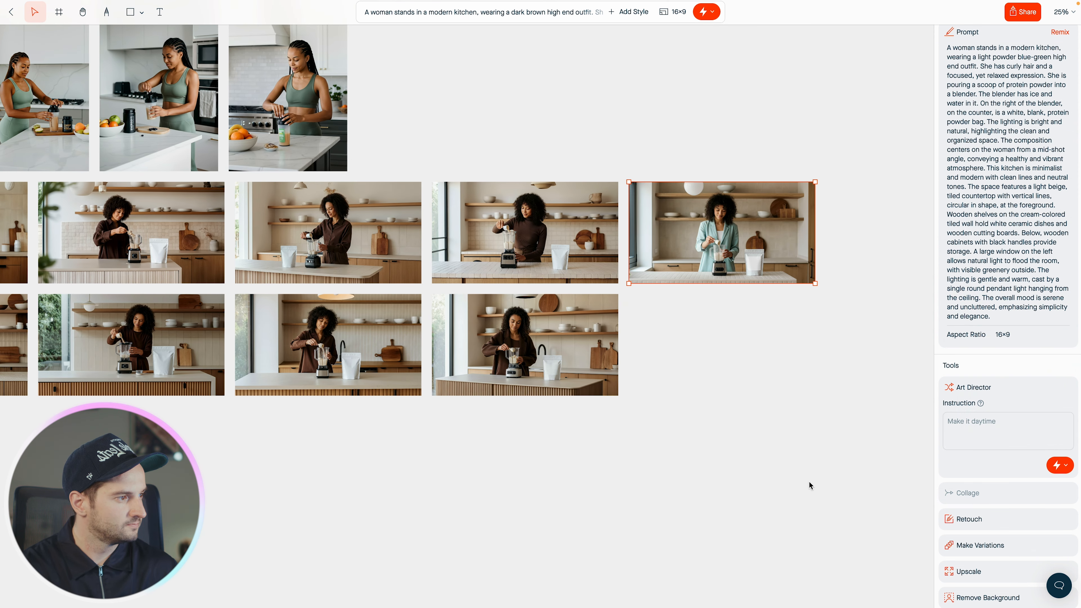
{"action": "key", "text": "Escape"}
{"action": "key", "text": "super+equal"}
{"action": "key", "text": "super+equal"}
{"action": "scroll", "coordinate": [809, 482], "scroll_direction": "right", "scroll_amount": 4}
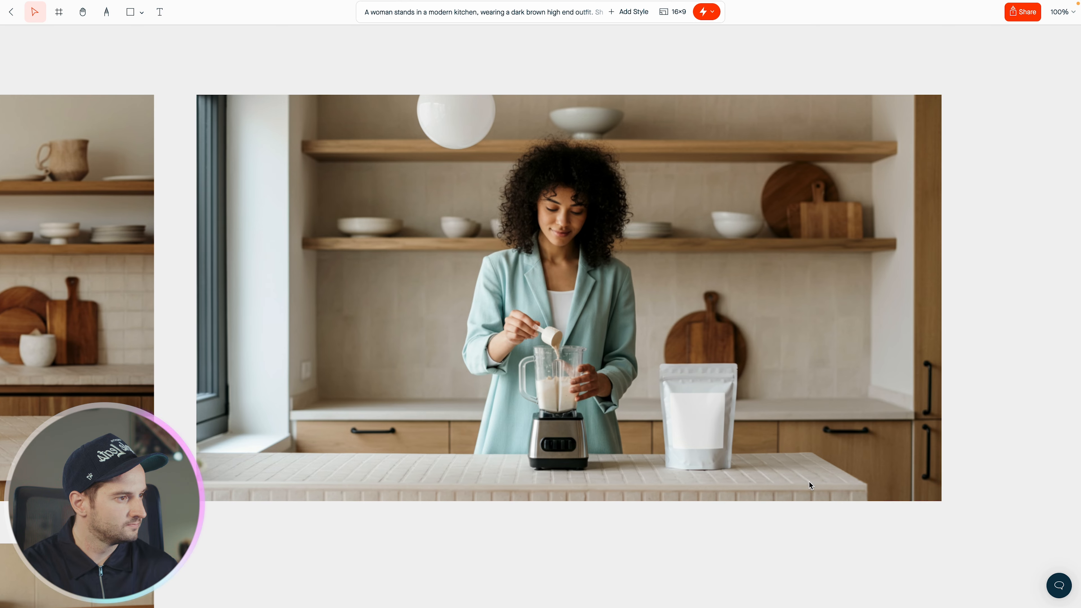
{"action": "left_click", "coordinate": [737, 353]}
{"action": "key", "text": "super+minus"}
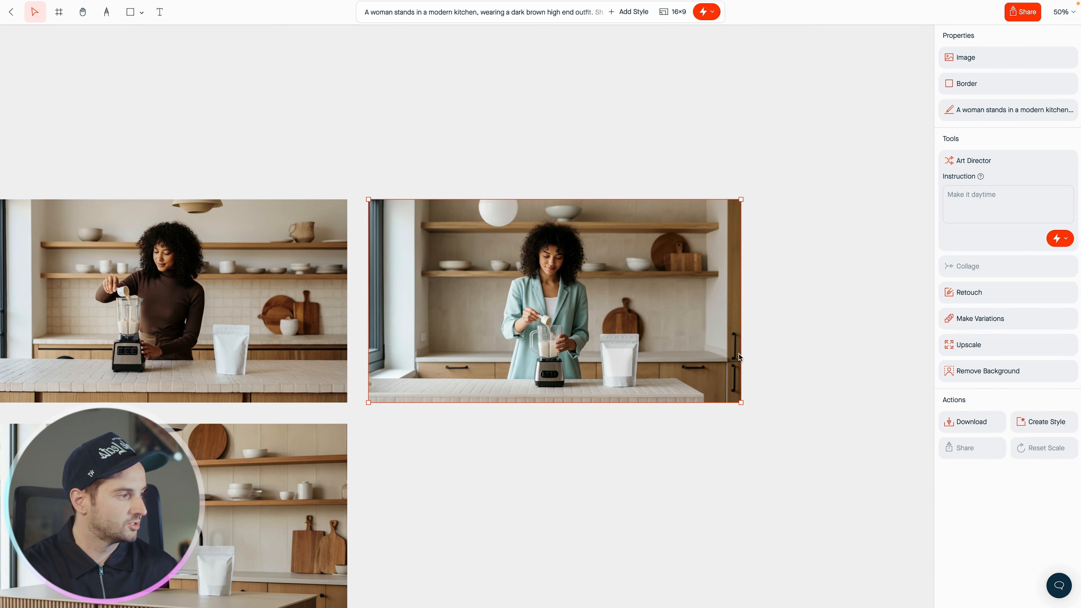
{"action": "left_click", "coordinate": [974, 112]}
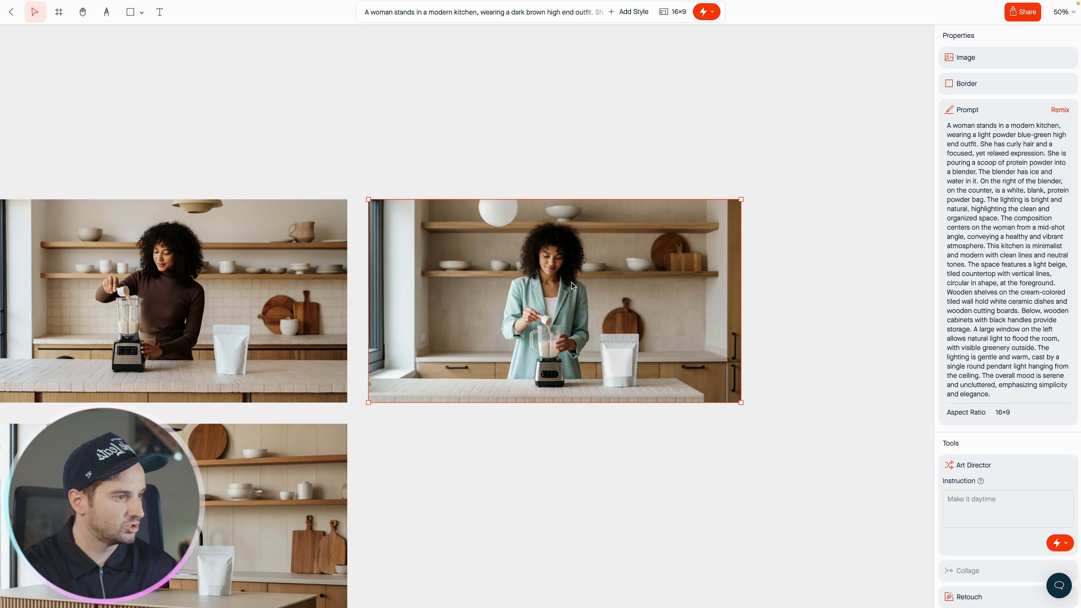
{"action": "scroll", "coordinate": [574, 292], "scroll_direction": "left", "scroll_amount": 2}
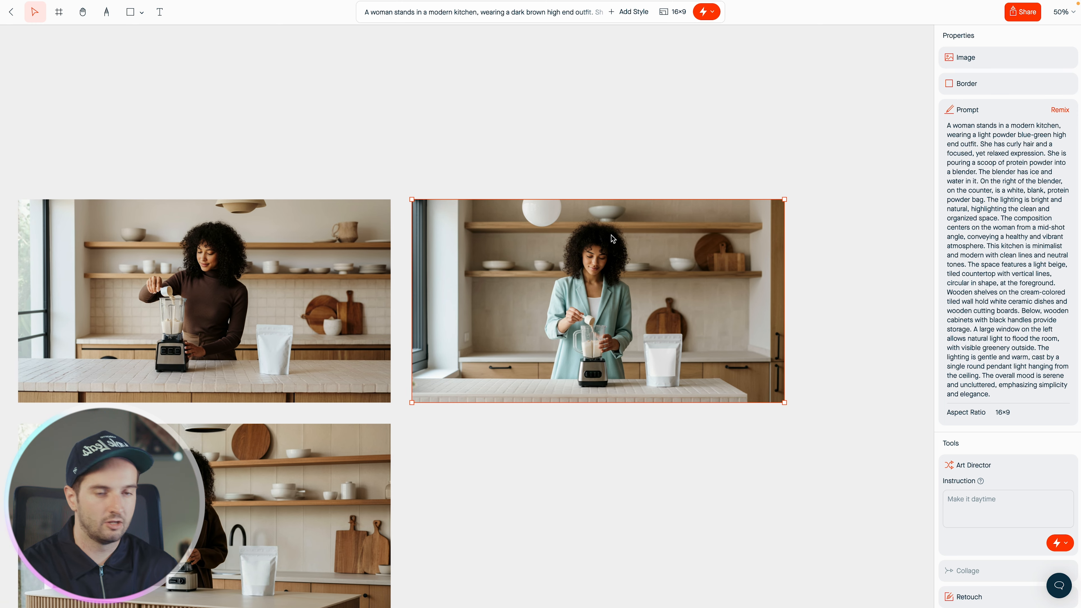
{"action": "left_click", "coordinate": [876, 278]}
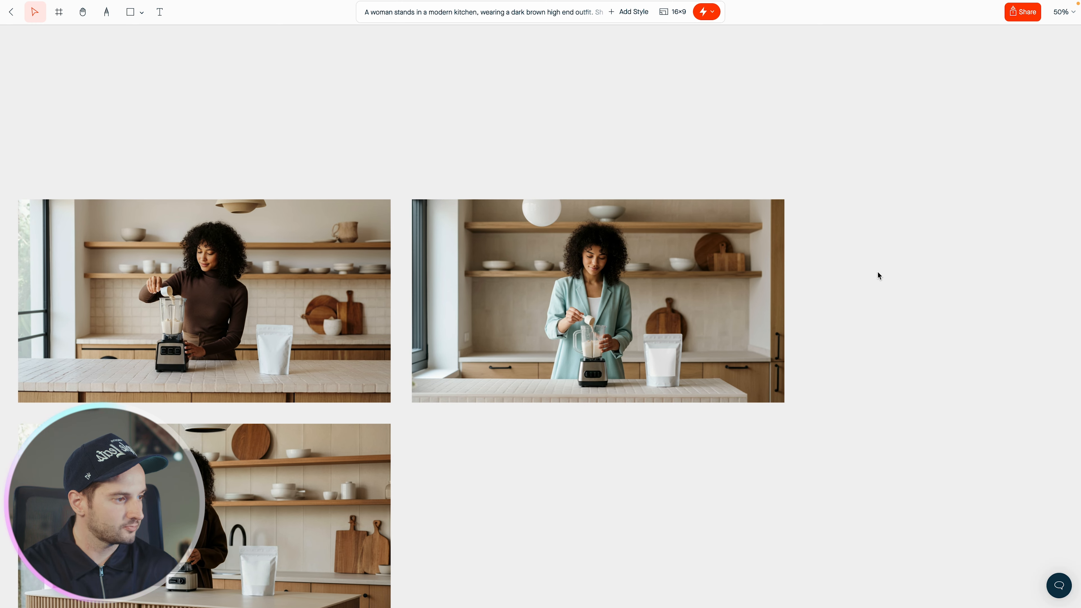
Step: Create a style named "SIGNALS" from the first widescreen image of the woman in the dark brown outfit
{"action": "scroll", "coordinate": [878, 272], "scroll_direction": "down", "scroll_amount": 5}
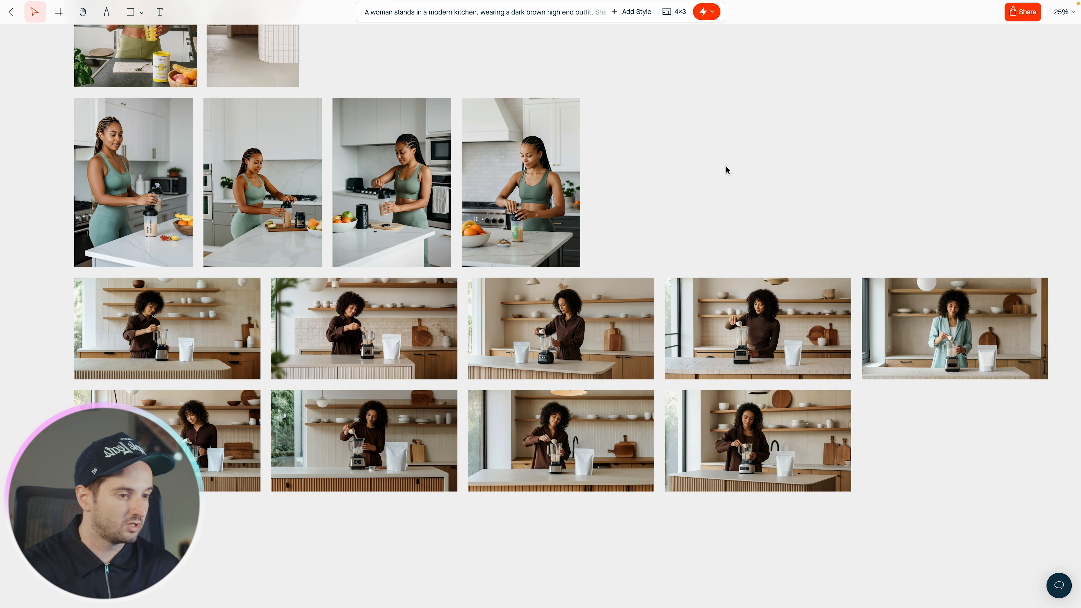
{"action": "left_click", "coordinate": [202, 340]}
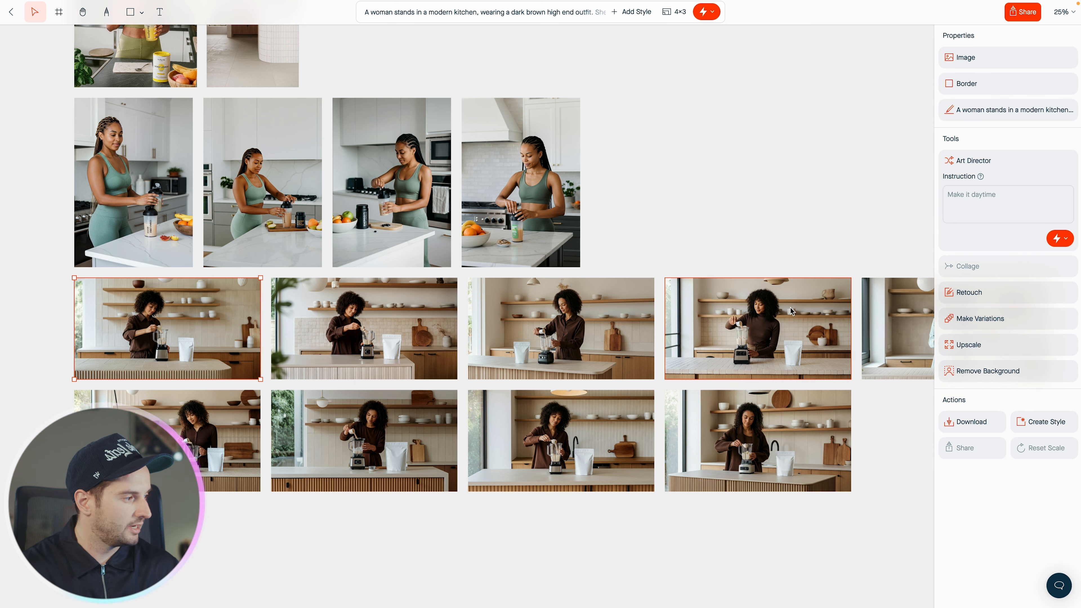
{"action": "left_click", "coordinate": [1057, 425]}
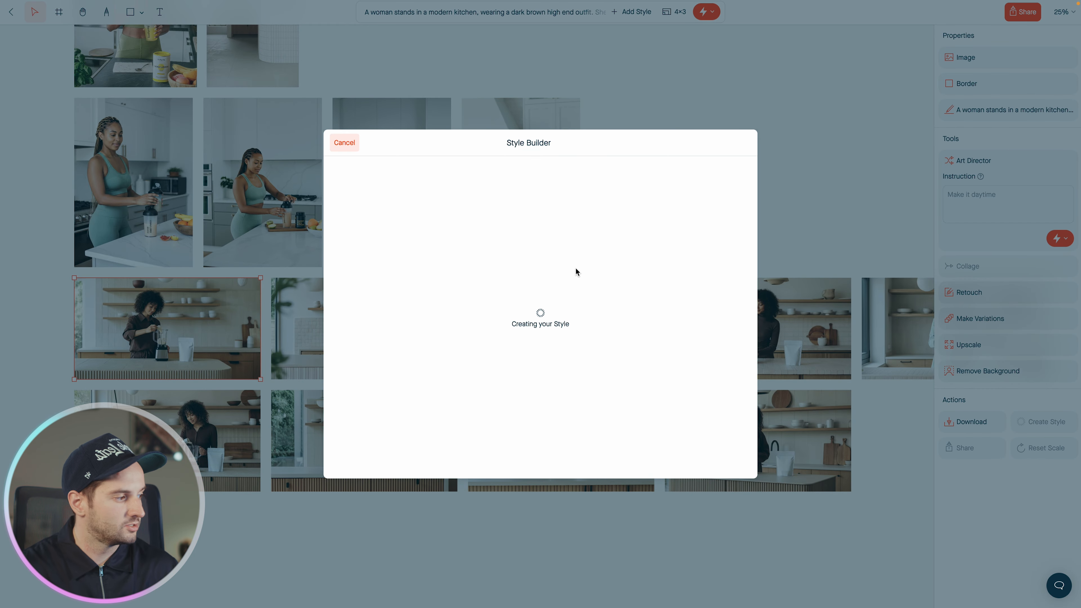
{"action": "triple_click", "coordinate": [421, 192]}
{"action": "type", "text": "SIGNALS"}
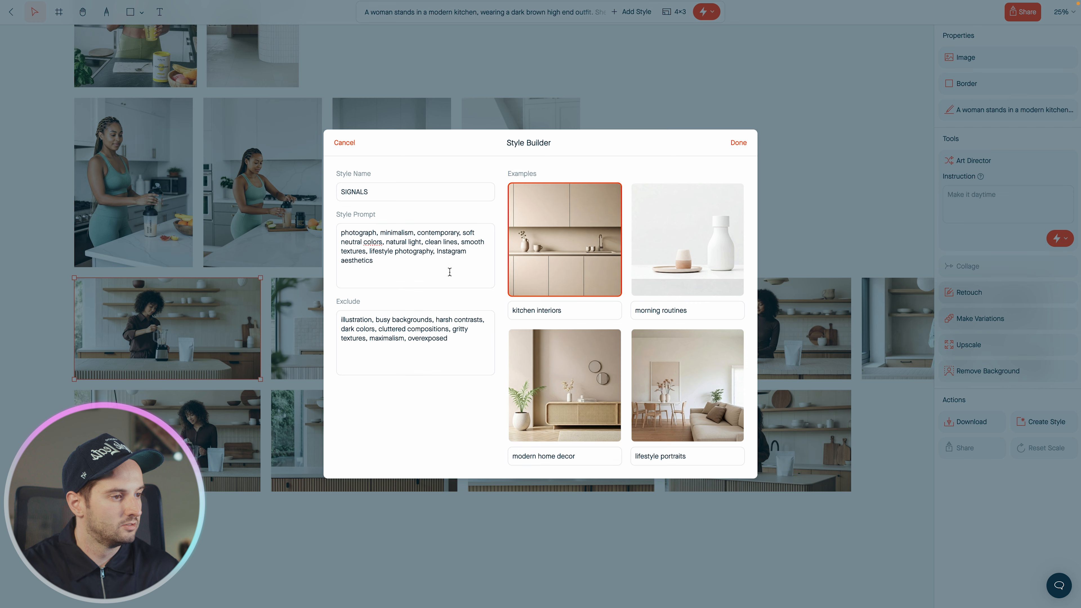
{"action": "left_click", "coordinate": [738, 142]}
Step: Go to the Sauna reference images and check the style applied for new generations
{"action": "scroll", "coordinate": [743, 154], "scroll_direction": "right", "scroll_amount": 15}
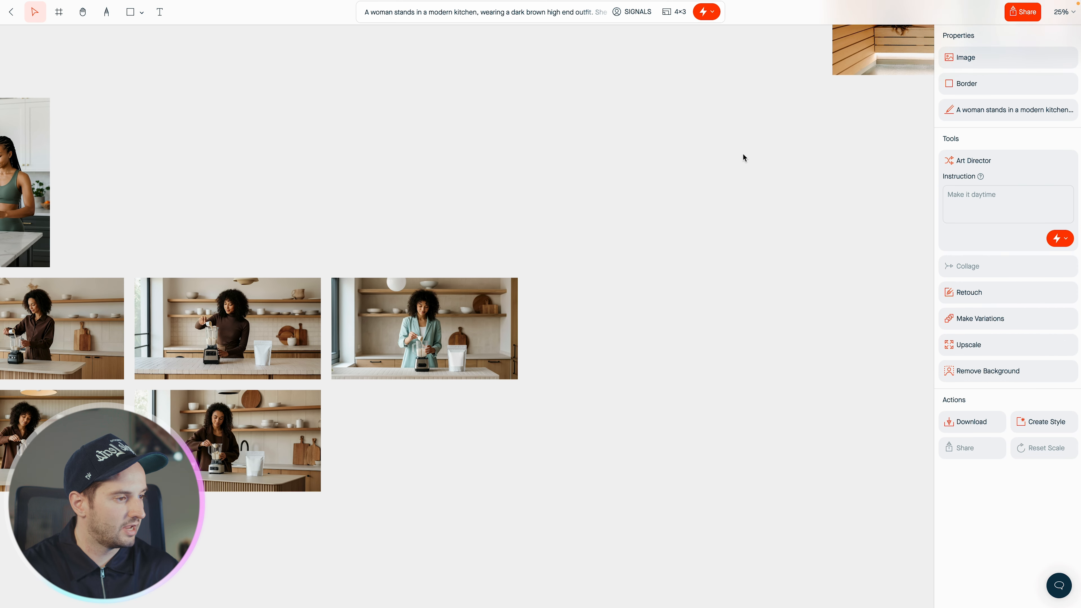
{"action": "scroll", "coordinate": [743, 154], "scroll_direction": "right", "scroll_amount": 2}
{"action": "scroll", "coordinate": [743, 153], "scroll_direction": "up", "scroll_amount": 2}
{"action": "left_click", "coordinate": [754, 150]}
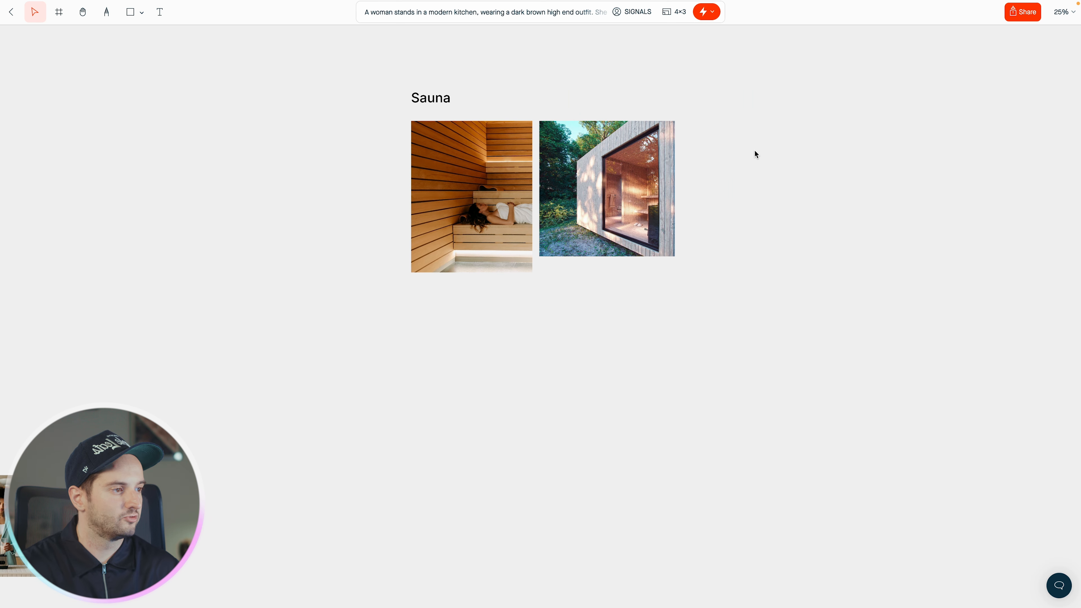
{"action": "scroll", "coordinate": [754, 150], "scroll_direction": "up", "scroll_amount": 1}
{"action": "scroll", "coordinate": [708, 167], "scroll_direction": "up", "scroll_amount": 1}
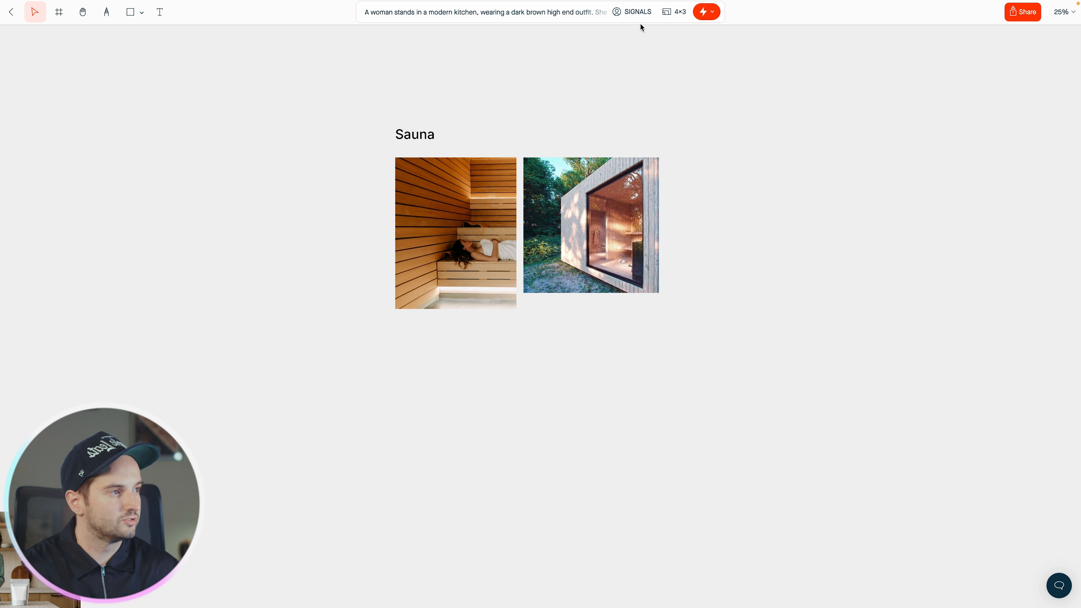
{"action": "left_click", "coordinate": [630, 15]}
{"action": "left_click", "coordinate": [631, 13]}
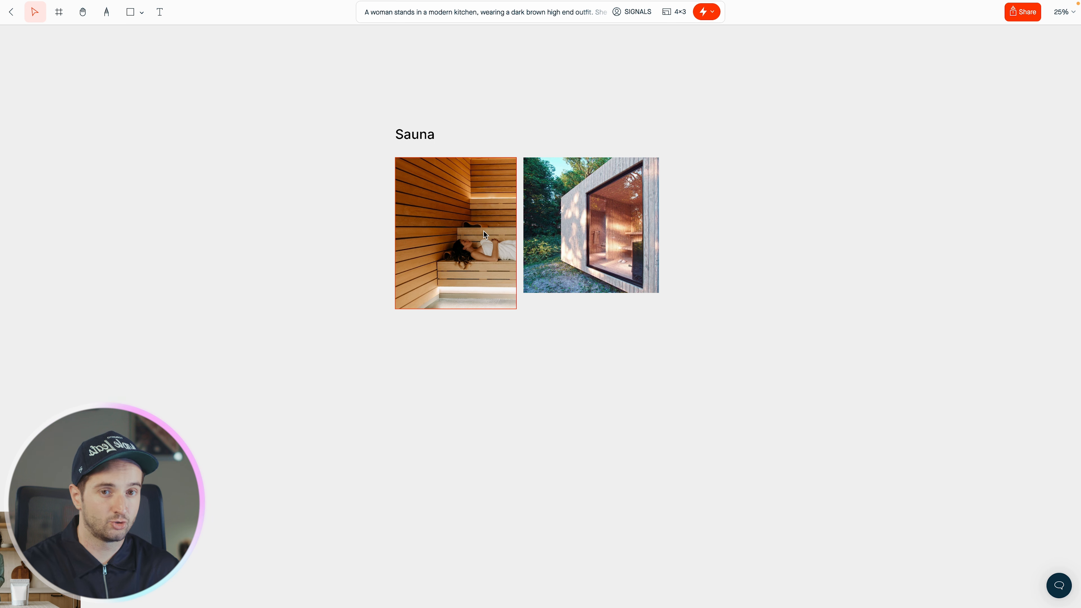
Step: Generate a prompt from the reference image of the woman lying inside the sauna and remix it as the new prompt
{"action": "left_click", "coordinate": [642, 214]}
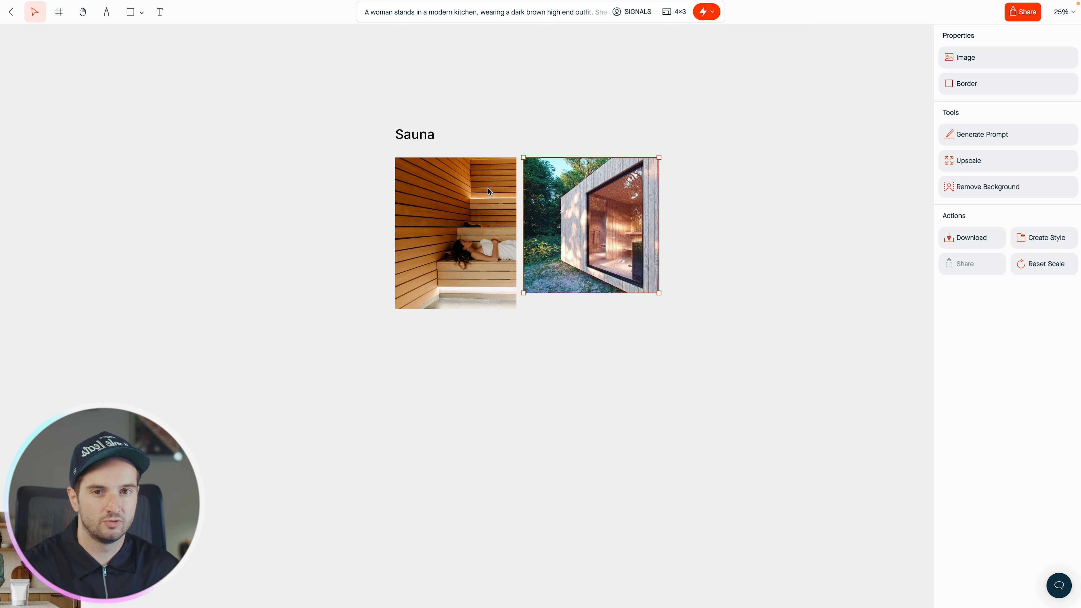
{"action": "left_click", "coordinate": [743, 239]}
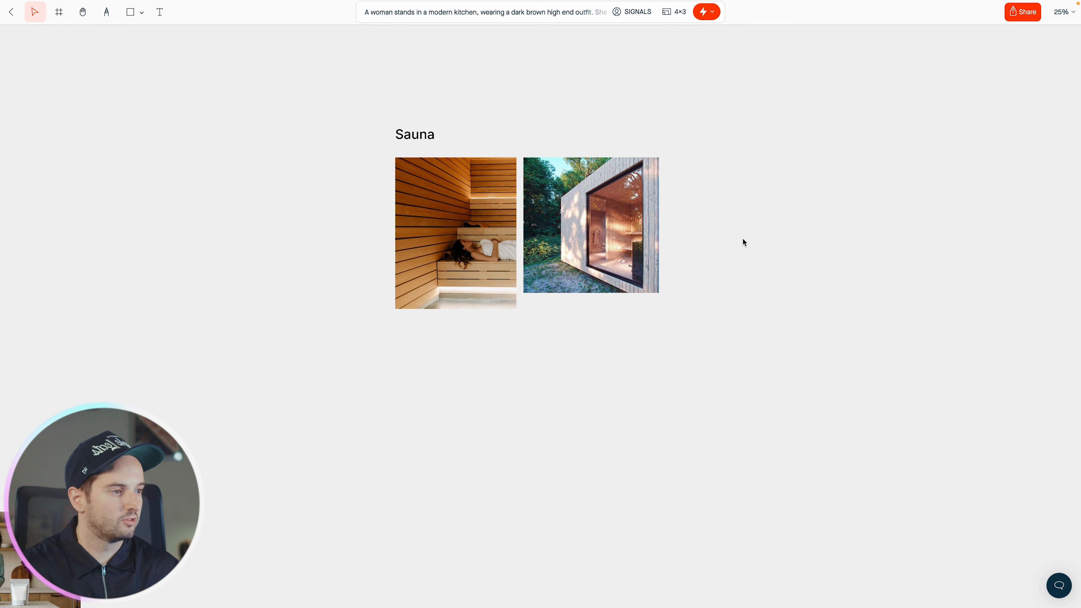
{"action": "left_click", "coordinate": [473, 210]}
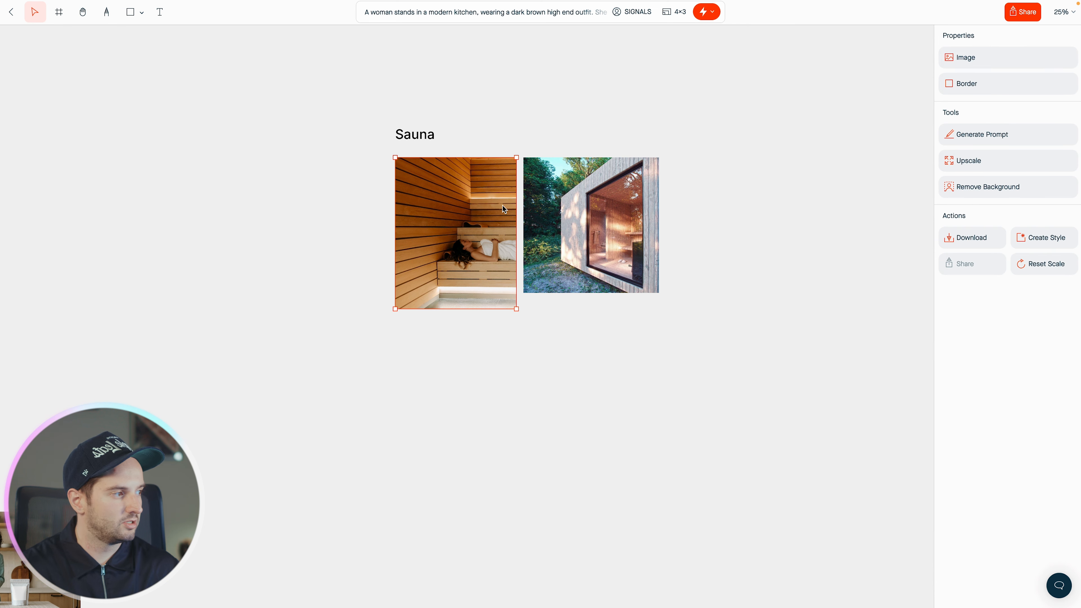
{"action": "left_click", "coordinate": [989, 135]}
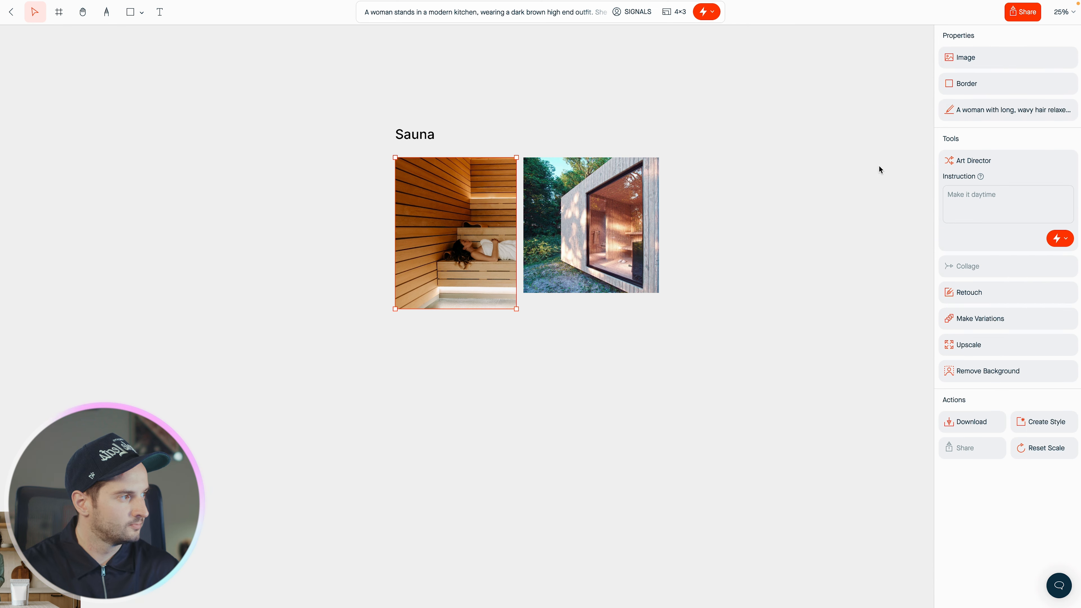
{"action": "left_click", "coordinate": [985, 111]}
{"action": "left_click", "coordinate": [1060, 109]}
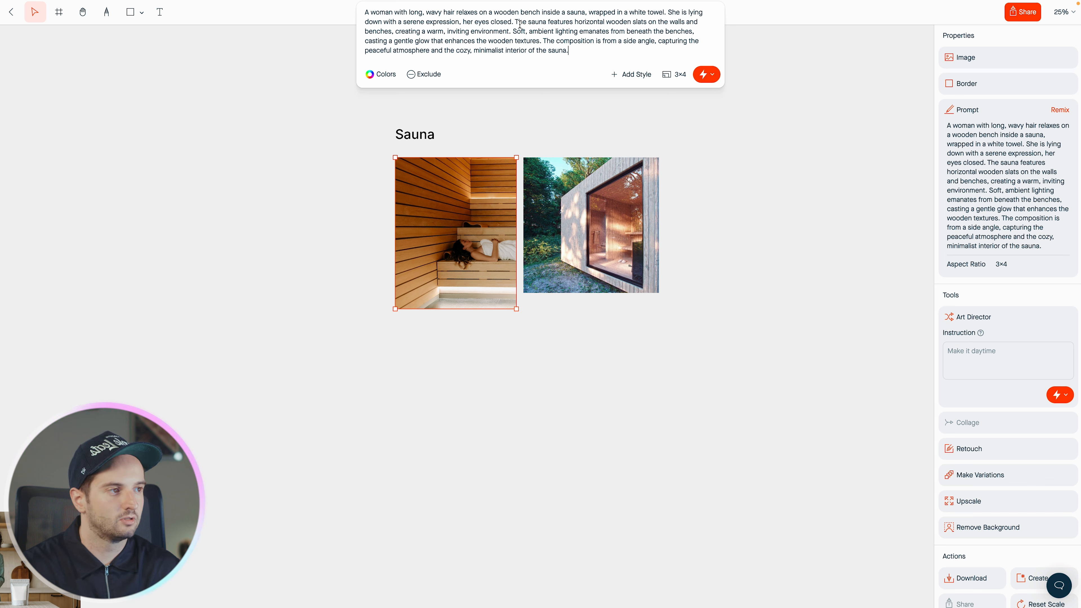
Step: Replace the prompt's first two sentences about the woman with "A man sitting, drinking a protein shake from a glass bottle."
{"action": "left_click_drag", "start_coordinate": [515, 24], "coordinate": [365, 11]}
{"action": "type", "text": "A man sitting, drinking a protein shake from a glass bott"}
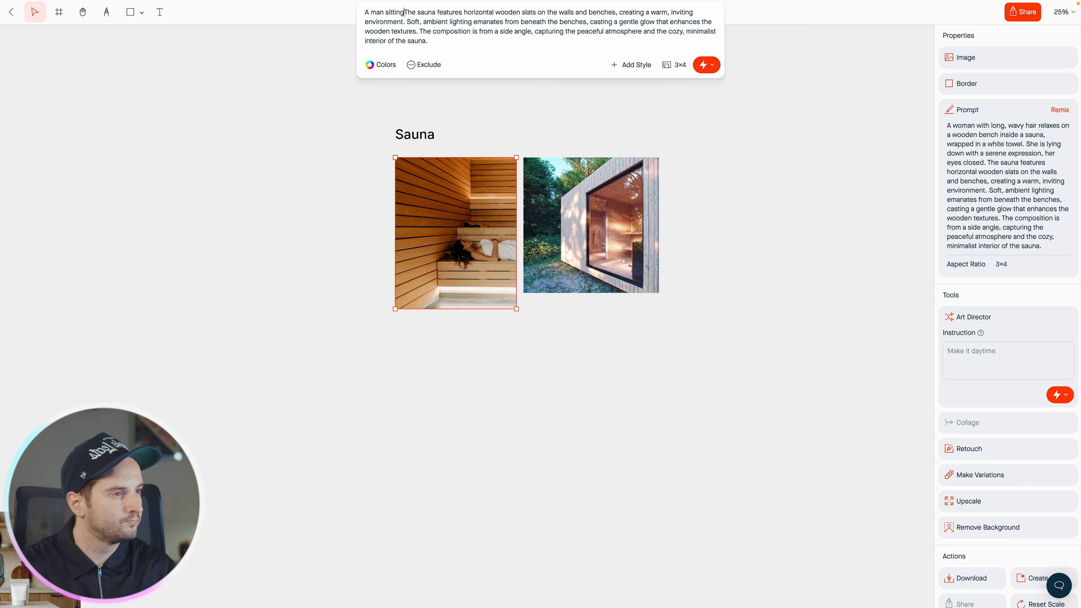
{"action": "type", "text": "le."}
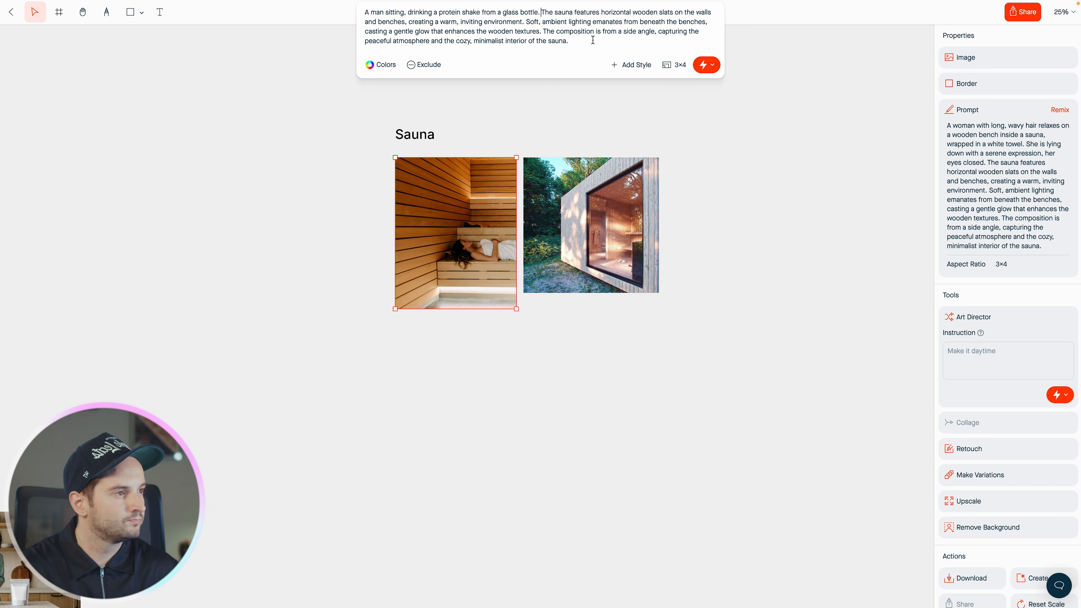
Step: Apply the SIGNALS style and the Landscape 4×3 aspect ratio to the prompt and generate the images
{"action": "left_click", "coordinate": [636, 66]}
{"action": "left_click", "coordinate": [392, 115]}
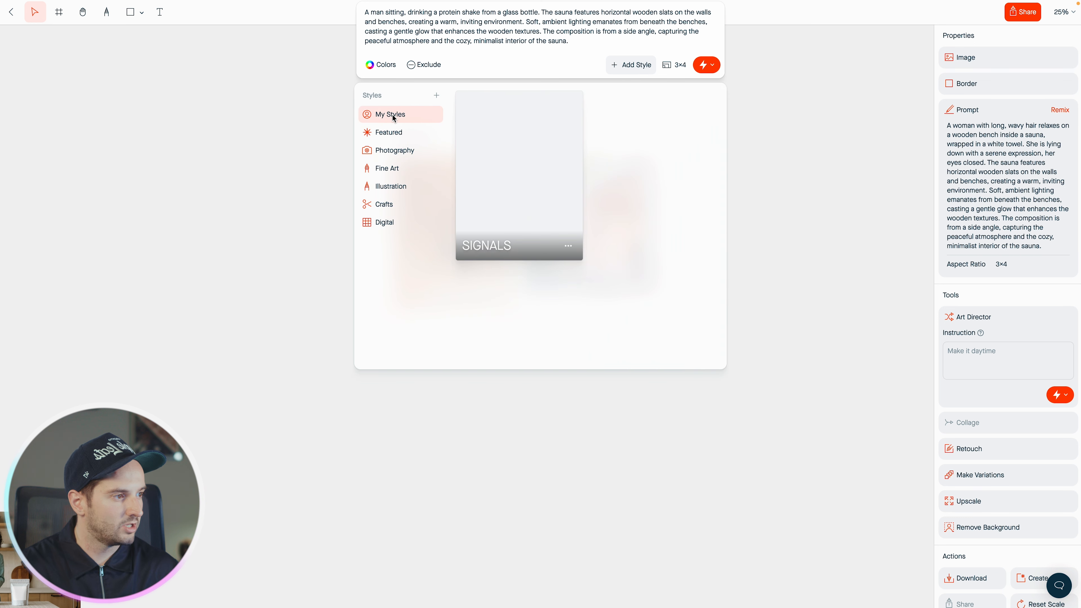
{"action": "left_click", "coordinate": [520, 164]}
{"action": "left_click", "coordinate": [665, 69]}
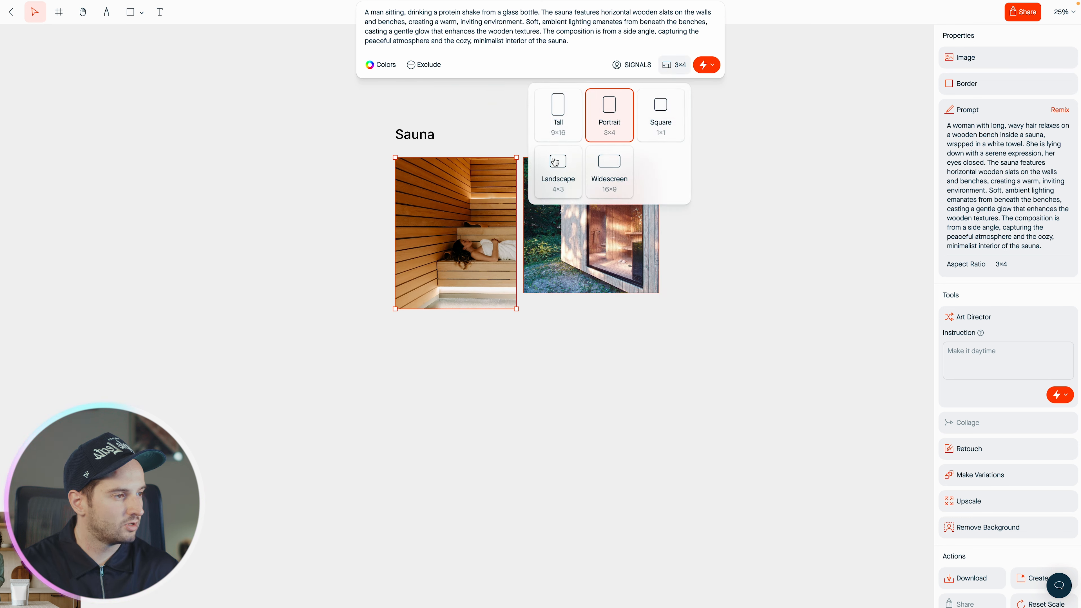
{"action": "left_click", "coordinate": [555, 170]}
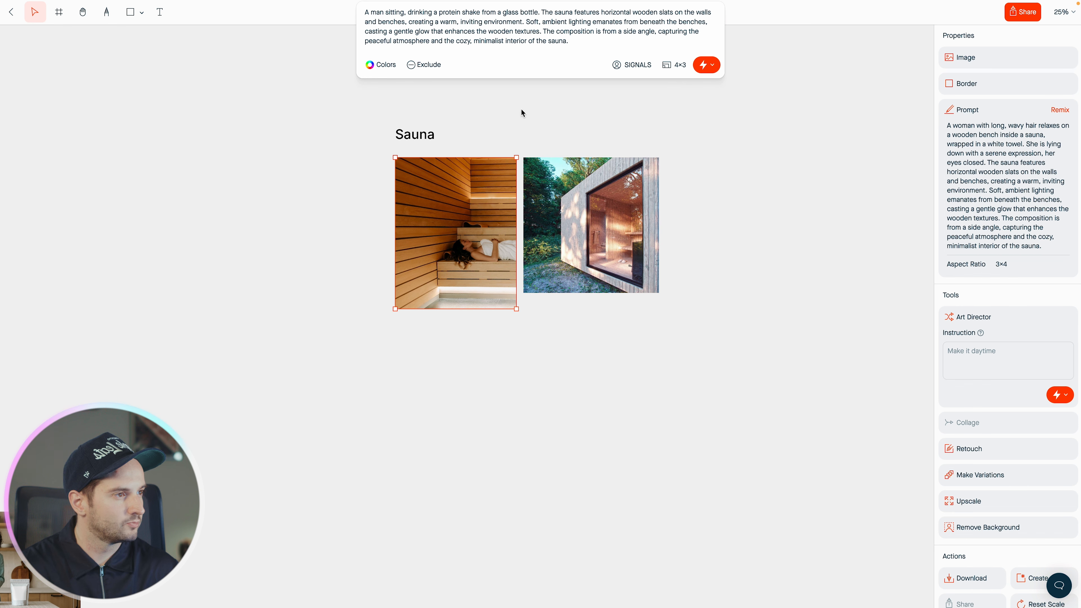
{"action": "left_click", "coordinate": [702, 67]}
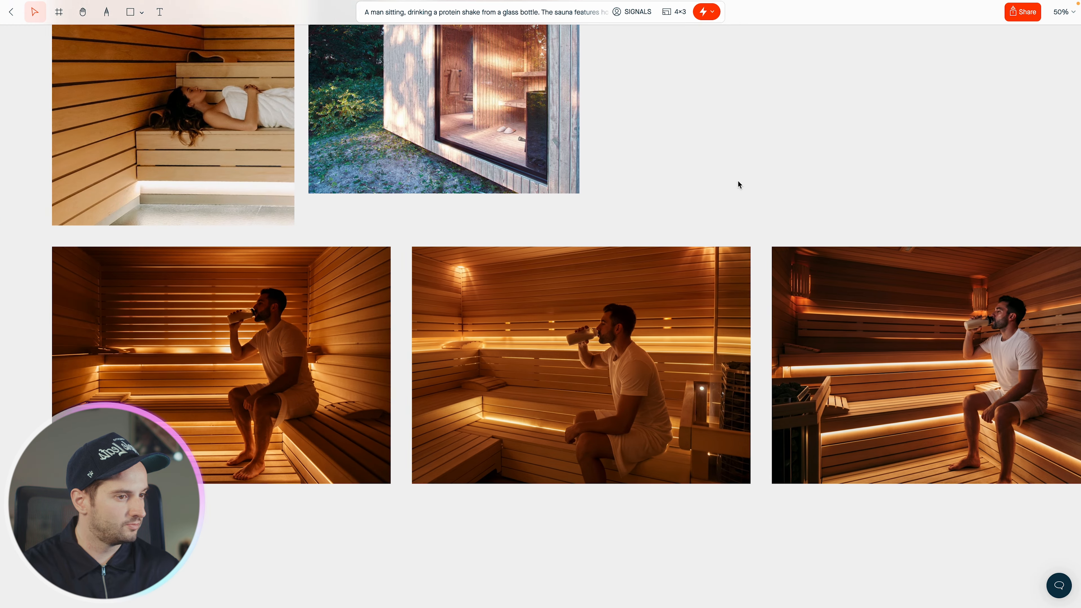
Step: Look over the generated sauna images and generate a prompt from the reference image of the sauna cabin's exterior
{"action": "scroll", "coordinate": [738, 181], "scroll_direction": "left", "scroll_amount": 4}
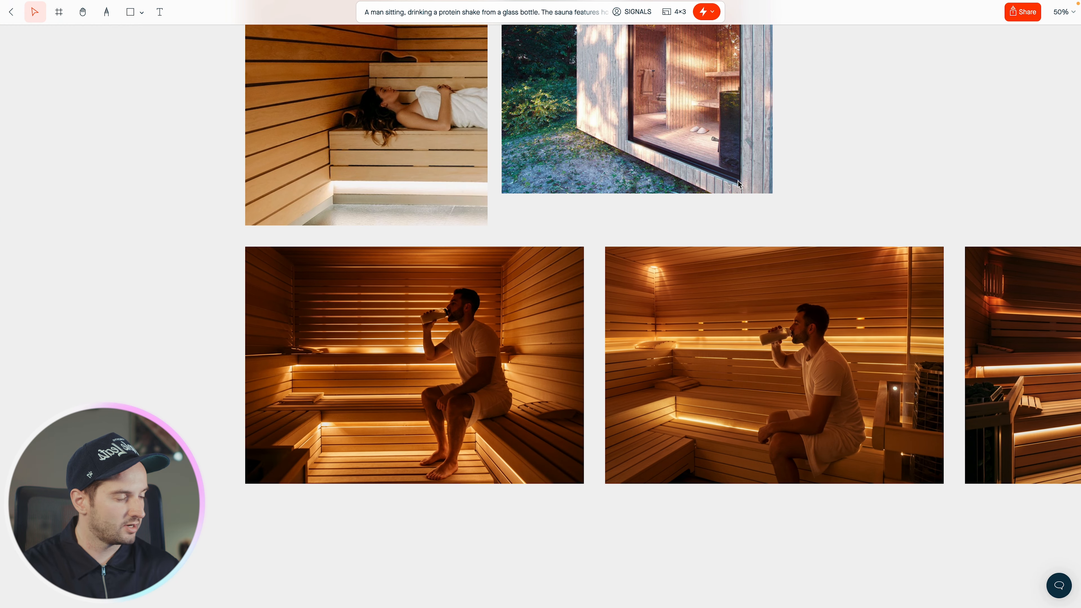
{"action": "scroll", "coordinate": [359, 350], "scroll_direction": "up", "scroll_amount": 1}
{"action": "scroll", "coordinate": [359, 350], "scroll_direction": "up", "scroll_amount": 1}
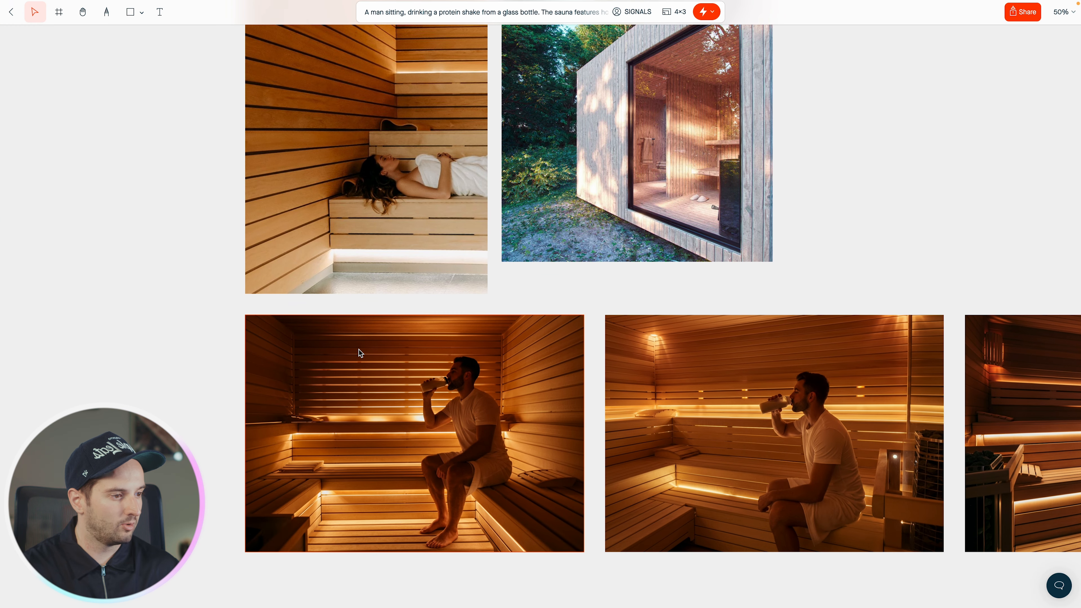
{"action": "left_click", "coordinate": [379, 109]}
{"action": "key", "text": "ctrl+minus"}
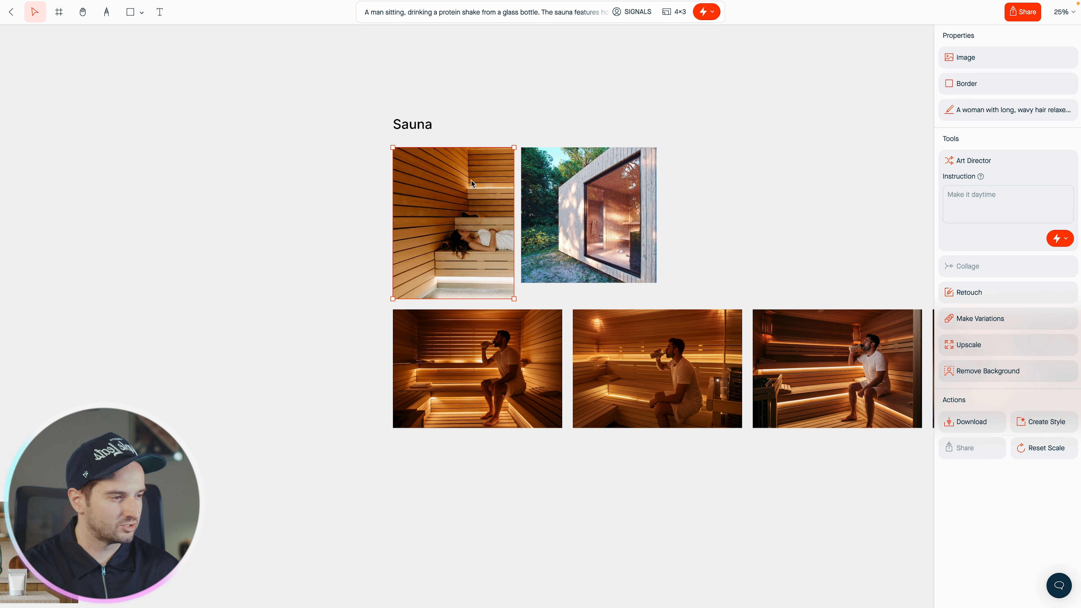
{"action": "left_click", "coordinate": [619, 202]}
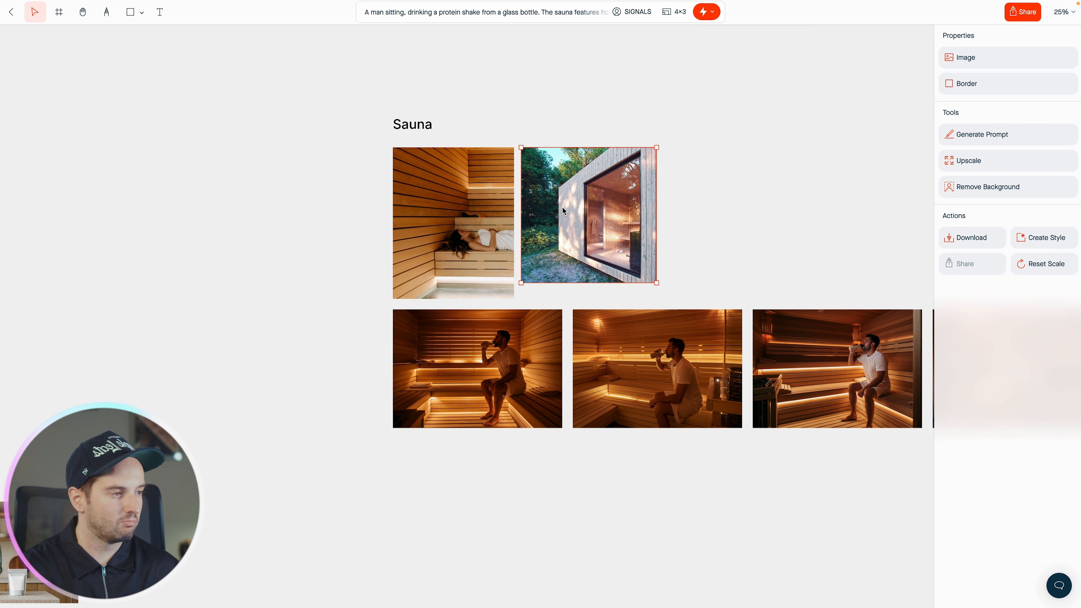
{"action": "scroll", "coordinate": [596, 347], "scroll_direction": "right", "scroll_amount": 2}
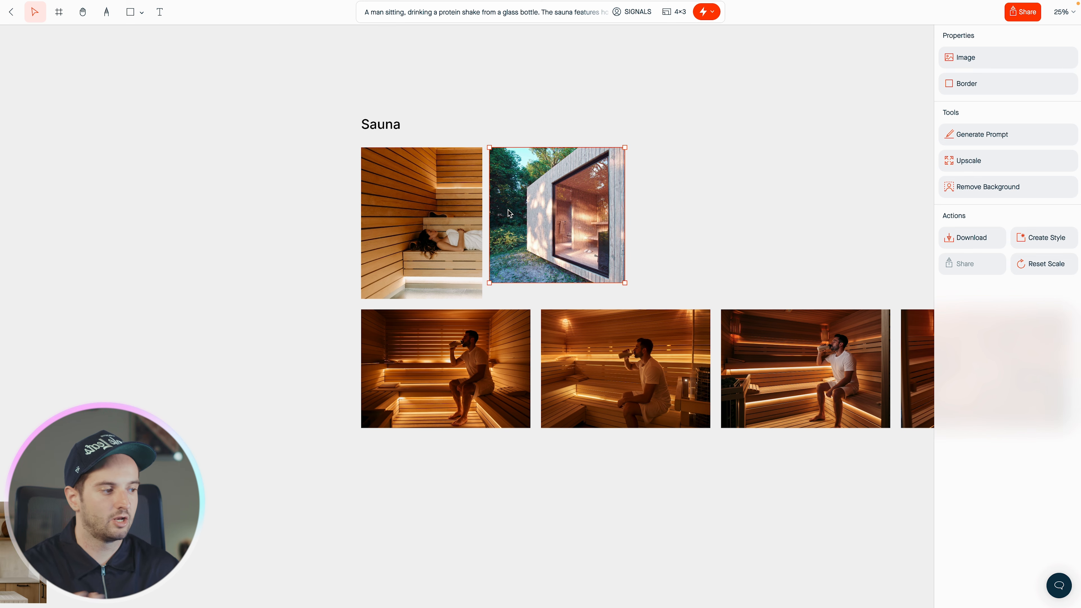
{"action": "left_click", "coordinate": [995, 134]}
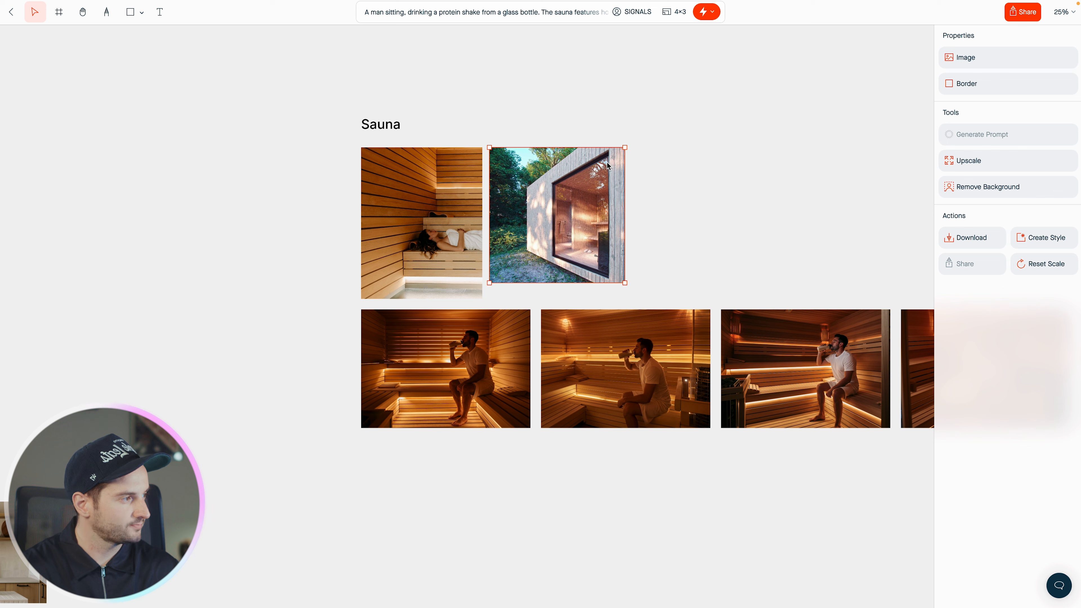
{"action": "scroll", "coordinate": [655, 199], "scroll_direction": "right", "scroll_amount": 6}
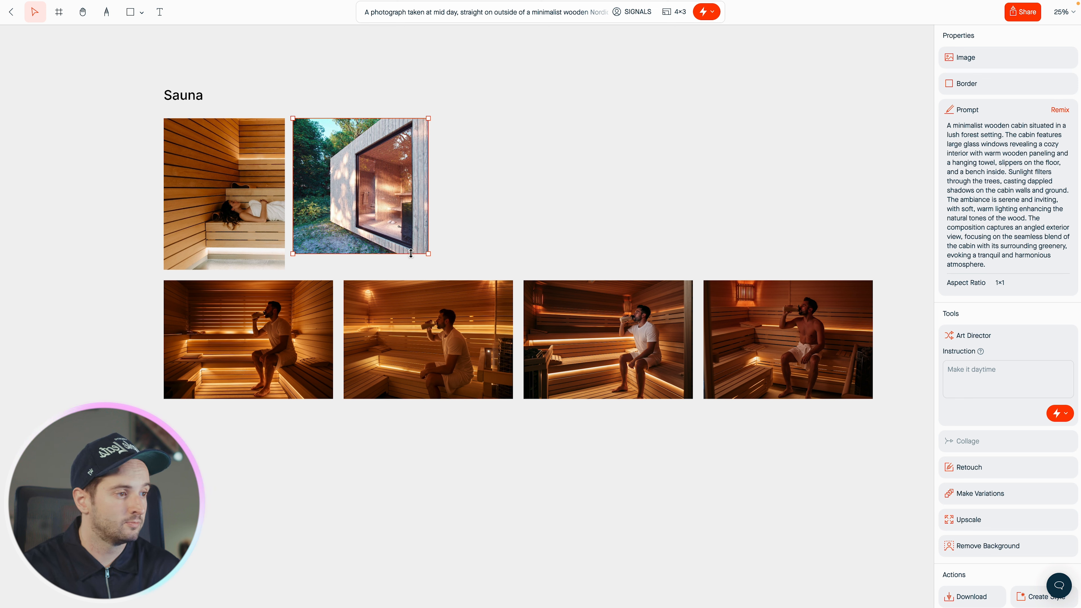
Step: Remix the first generated sauna image's prompt and begin it with "A photograph taken at mid day from outside,"
{"action": "left_click", "coordinate": [257, 314]}
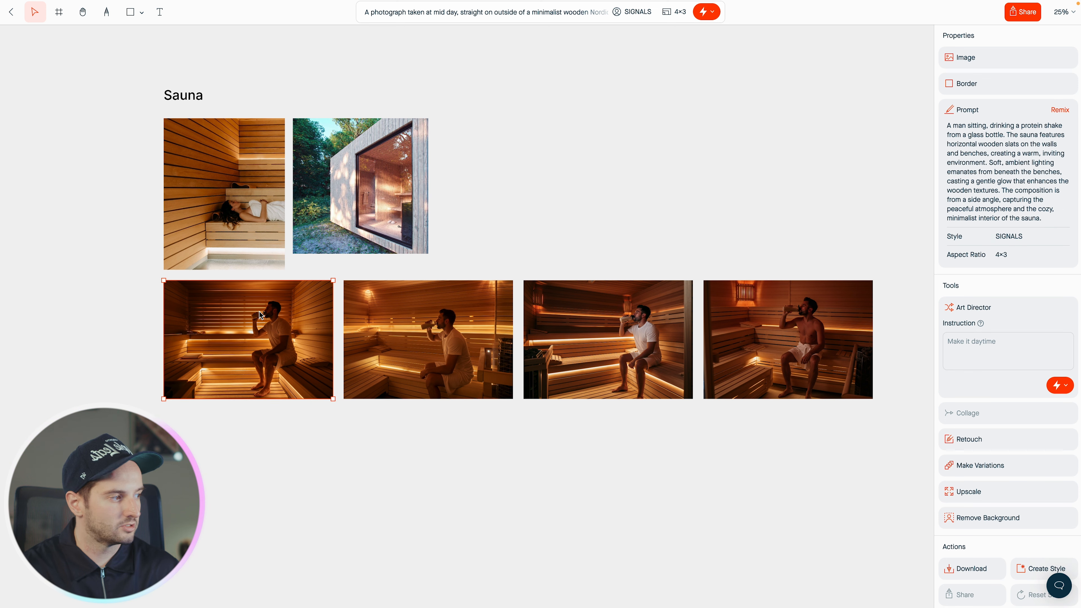
{"action": "left_click", "coordinate": [1059, 110]}
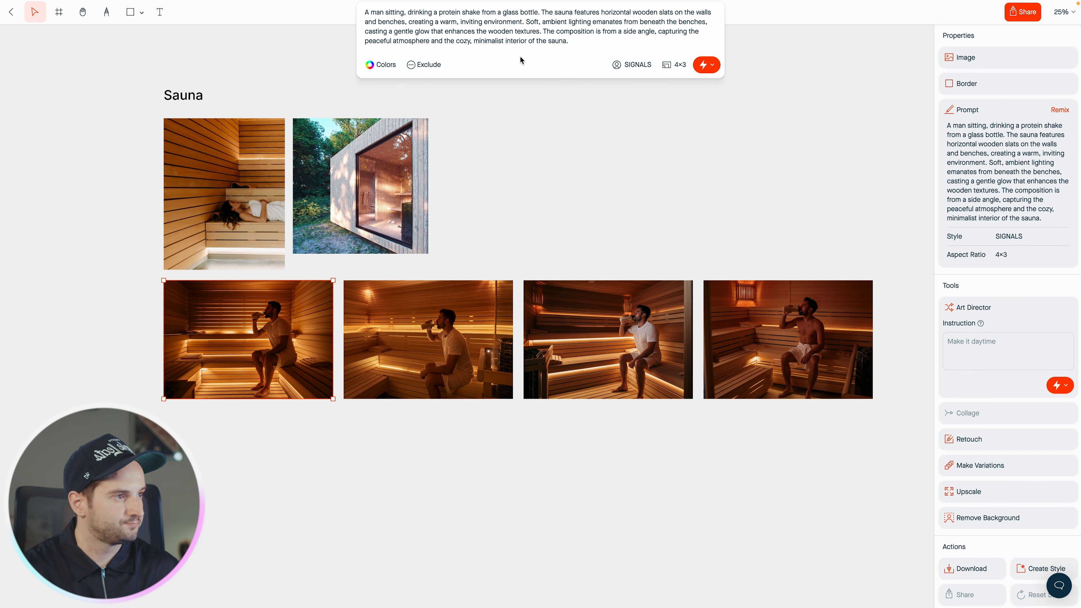
{"action": "left_click", "coordinate": [576, 41]}
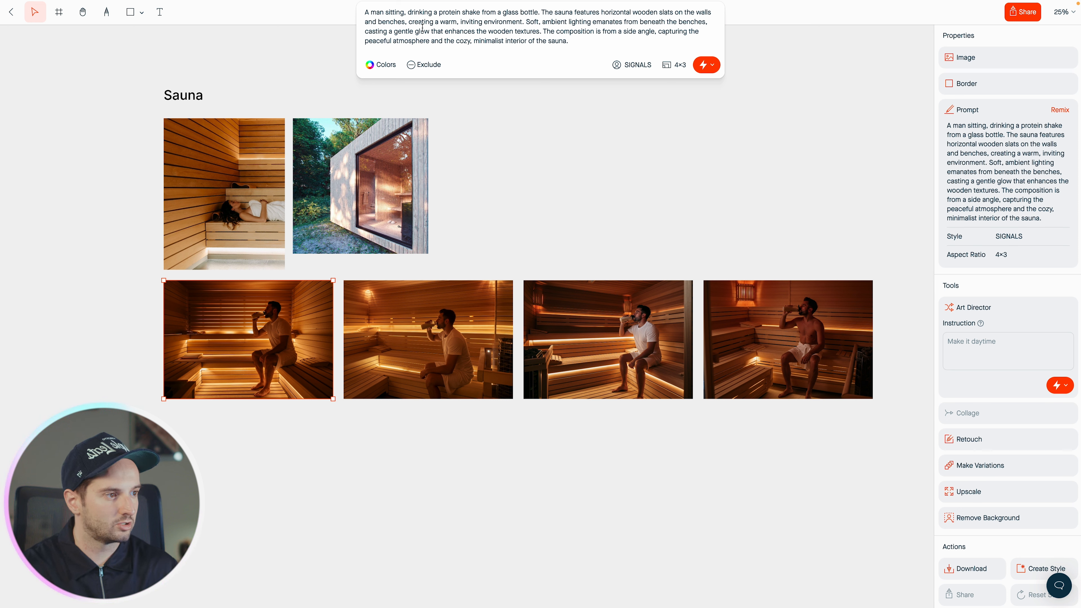
{"action": "type", "text": "A photograph t"}
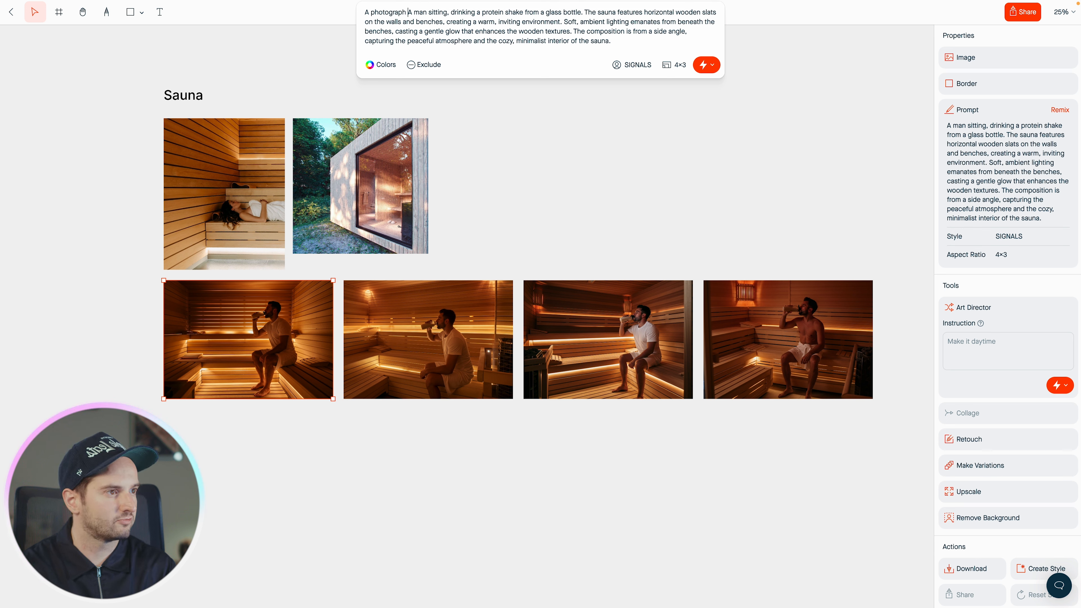
{"action": "type", "text": "aken at mid day "}
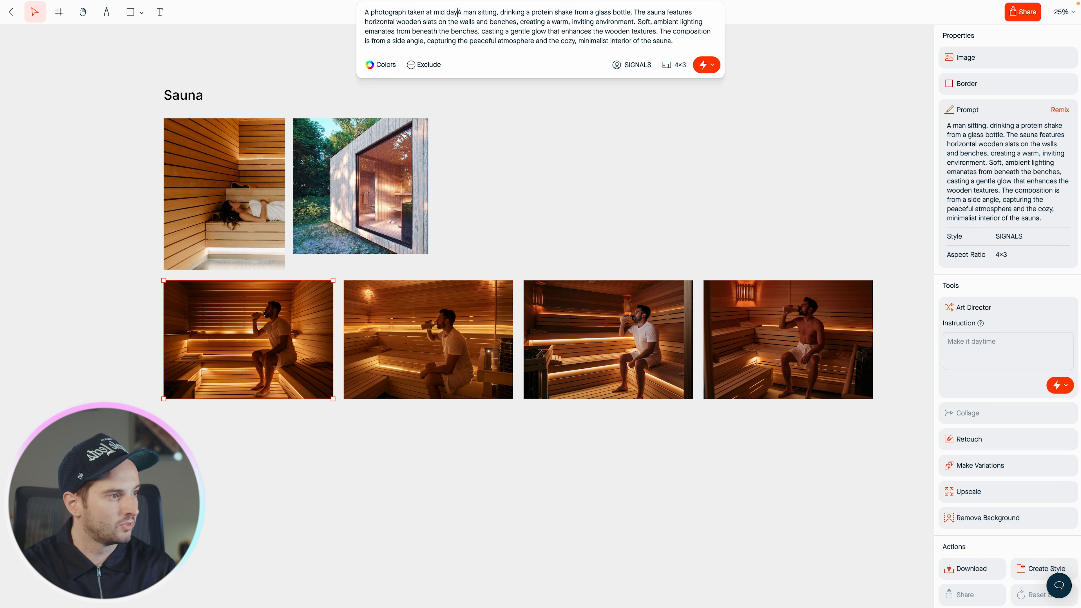
{"action": "type", "text": "from outsid"}
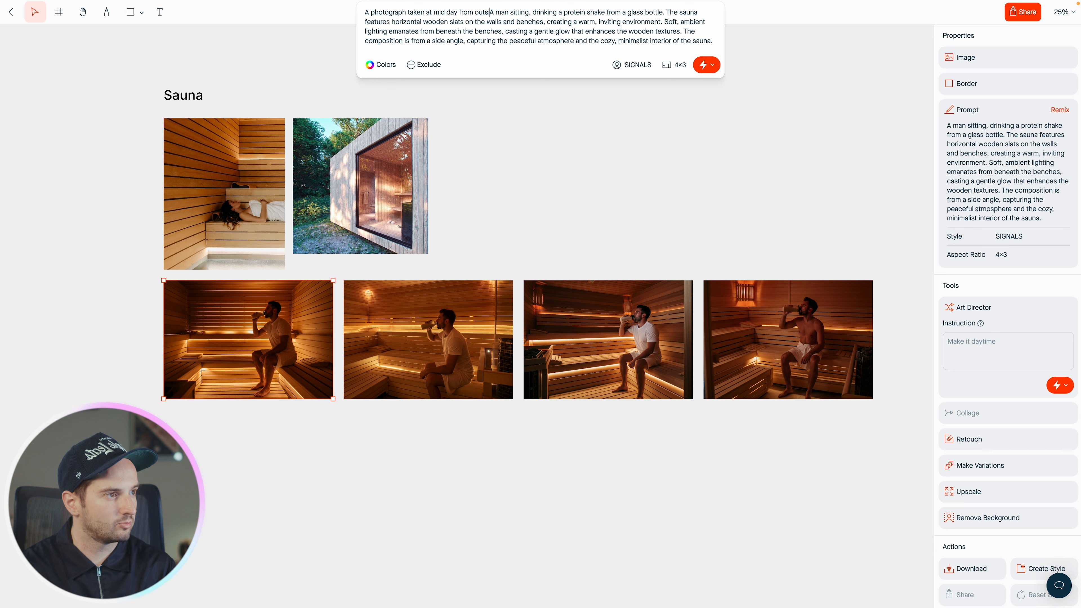
{"action": "type", "text": "e, "}
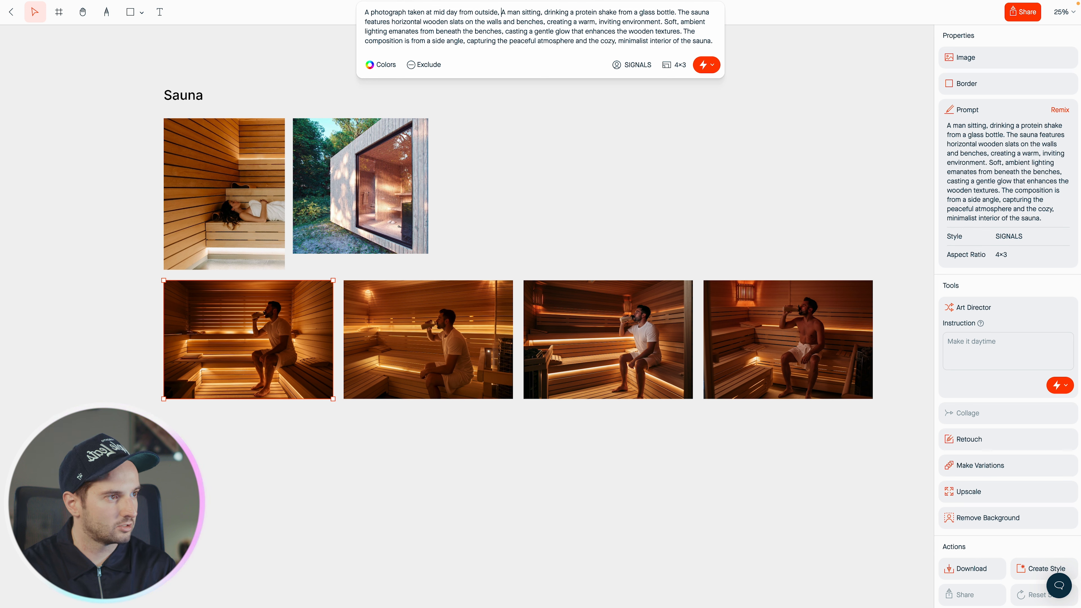
Step: Continue the opening with "looking straight into a large, contemporary wooden Nordic sauna. The wood is bright and doesn't have much saturation."
{"action": "type", "text": "lookin"}
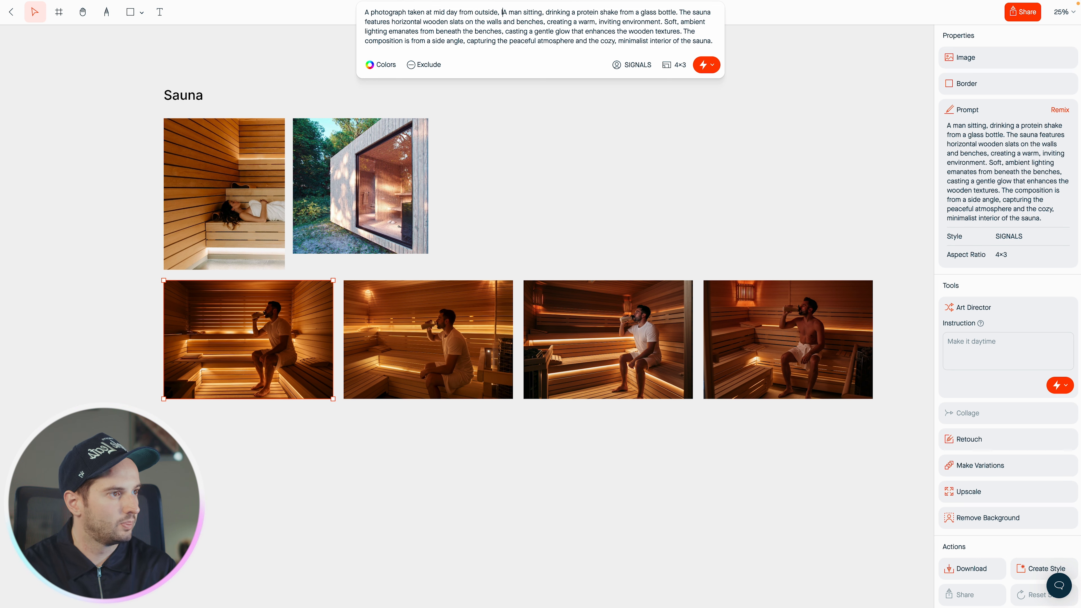
{"action": "type", "text": "g straight into a large"}
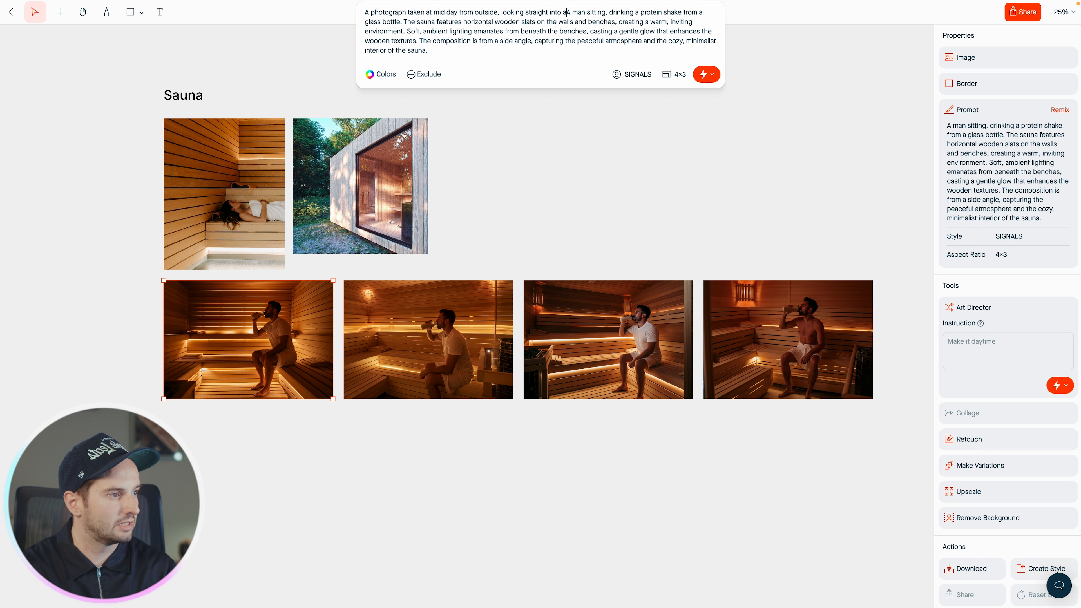
{"action": "type", "text": ", contemporary"}
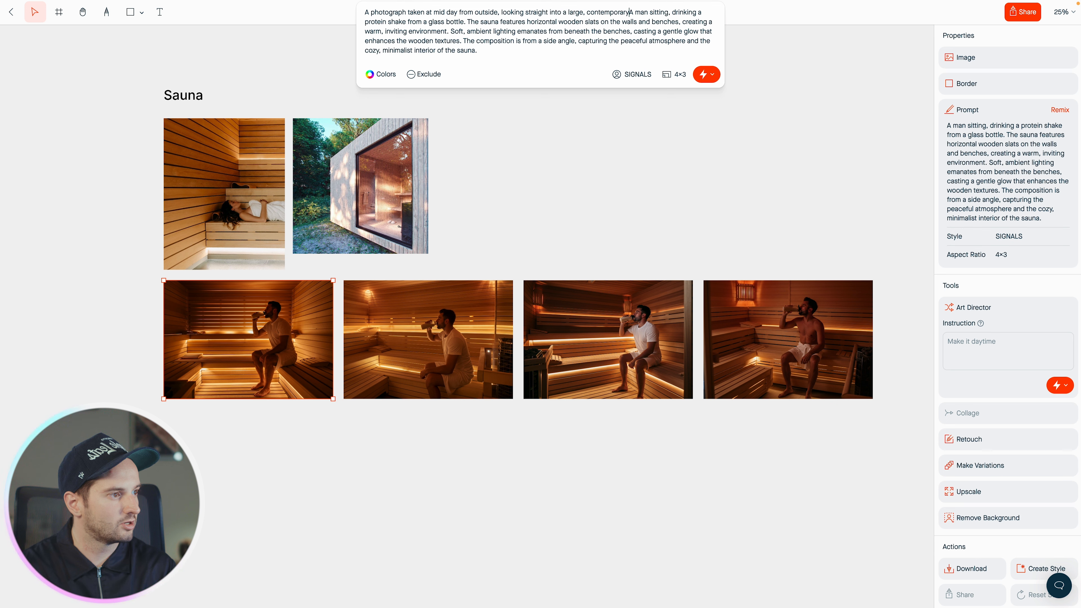
{"action": "type", "text": " wooden NA man sitting, drinking a protein shake fr"}
{"action": "key", "text": "BackSpace"}
{"action": "key", "text": "BackSpace"}
{"action": "key", "text": "BackSpace"}
{"action": "type", "text": "No"}
{"action": "type", "text": "rdic sauna."}
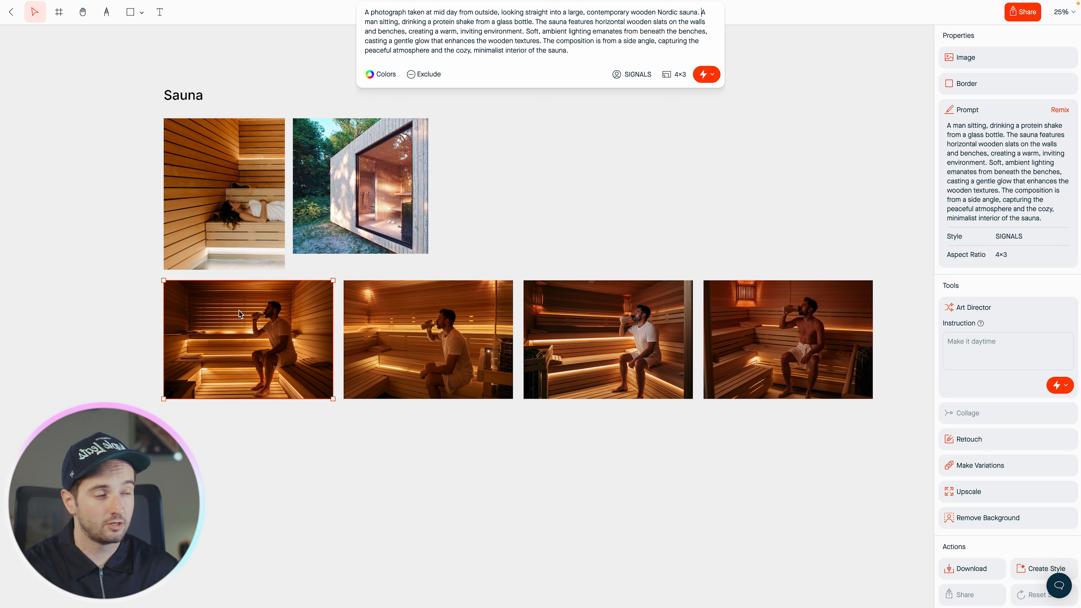
{"action": "type", "text": "The wood "}
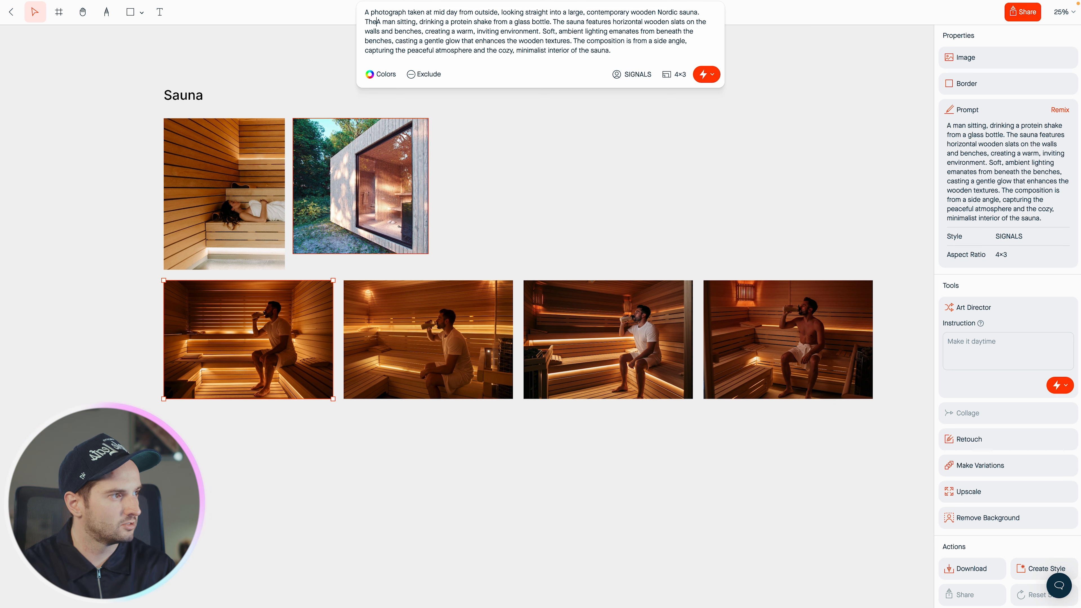
{"action": "type", "text": "is bright and doesn't have much saturation."}
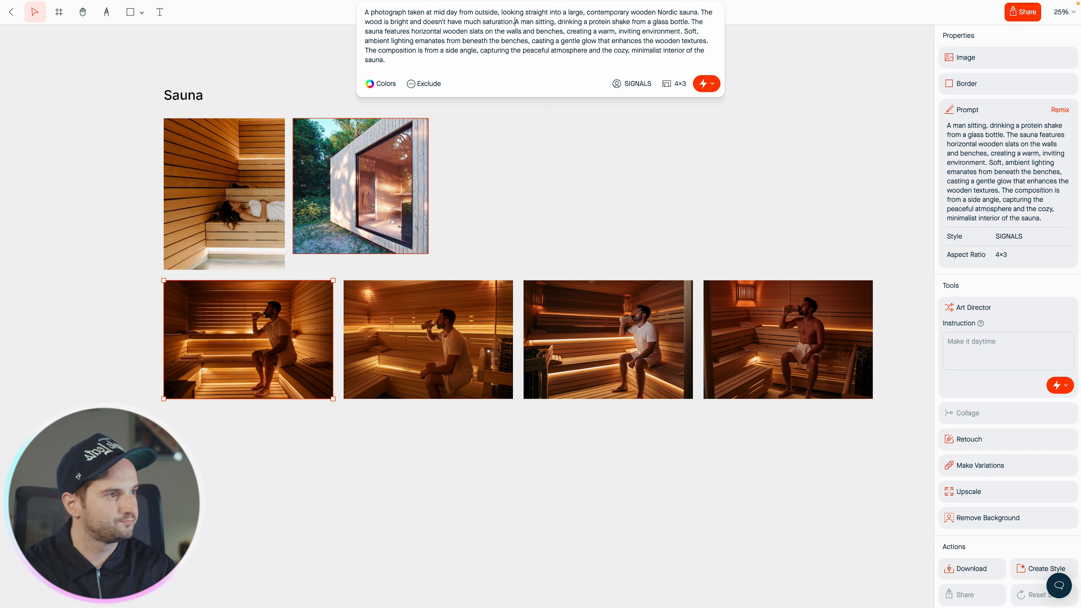
Step: Reword the man's sentence to "Inside the sauna, a man is sitting, drinking a chocolate protein shake from a glass bottle."
{"action": "type", "text": " Inside the sauna,"}
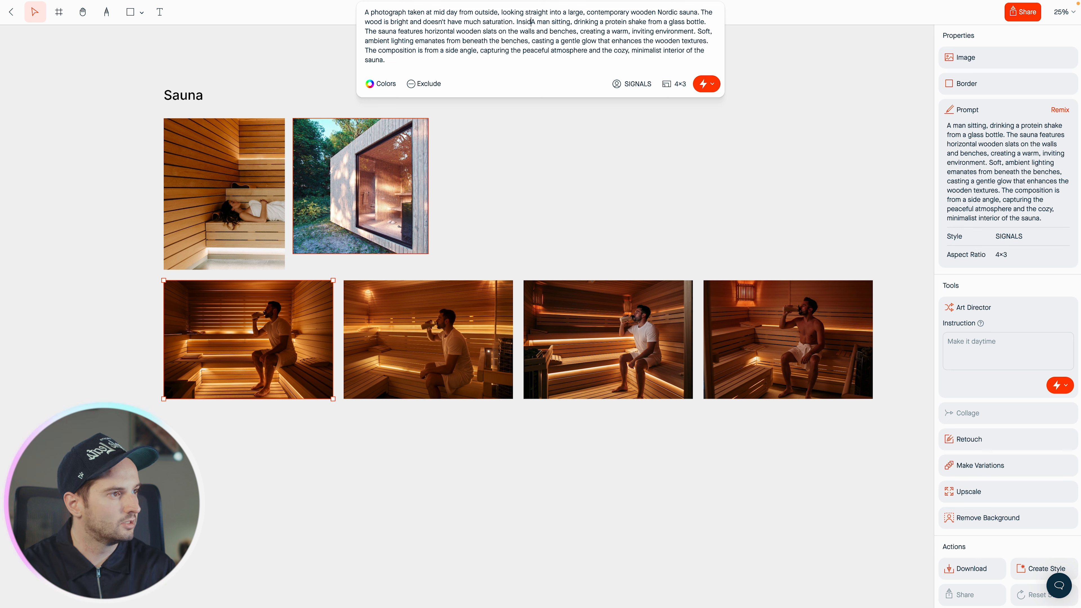
{"action": "key", "text": "Delete"}
{"action": "type", "text": "an"}
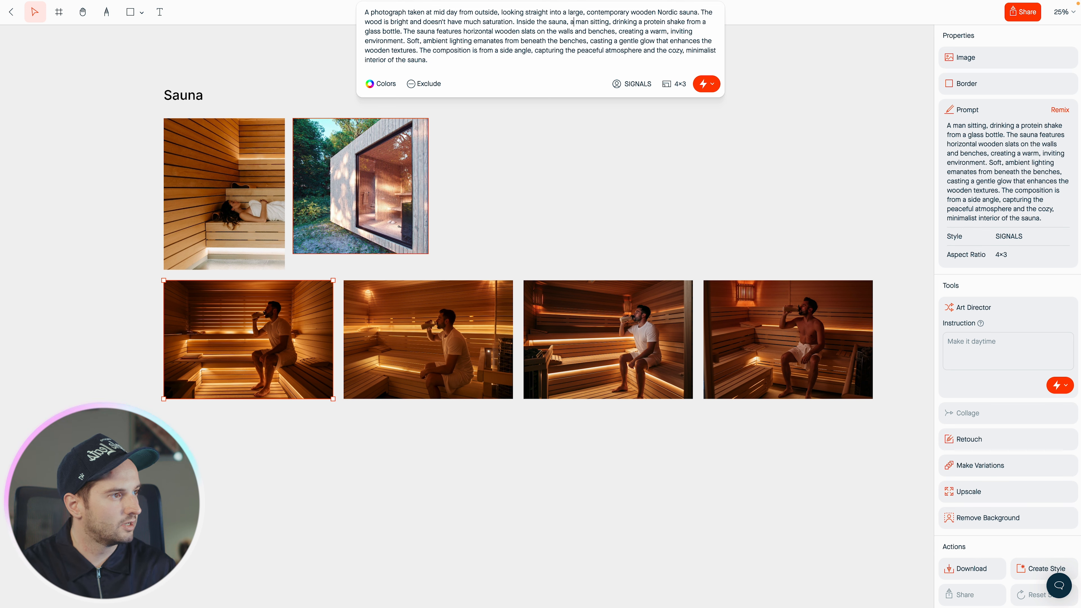
{"action": "type", "text": " is"}
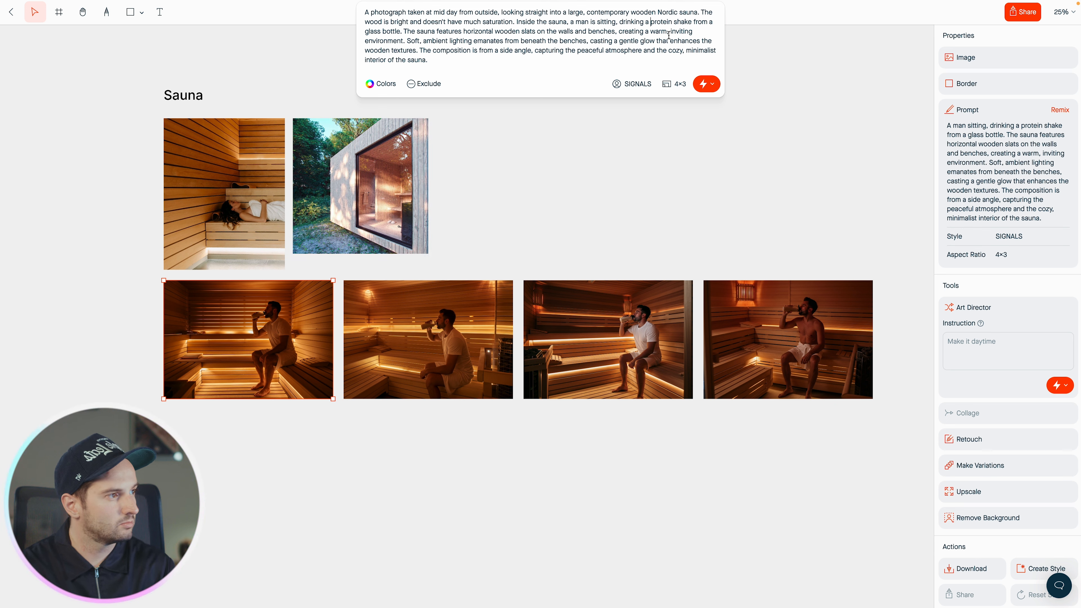
{"action": "left_click", "coordinate": [651, 21]}
{"action": "type", "text": "chocolate"}
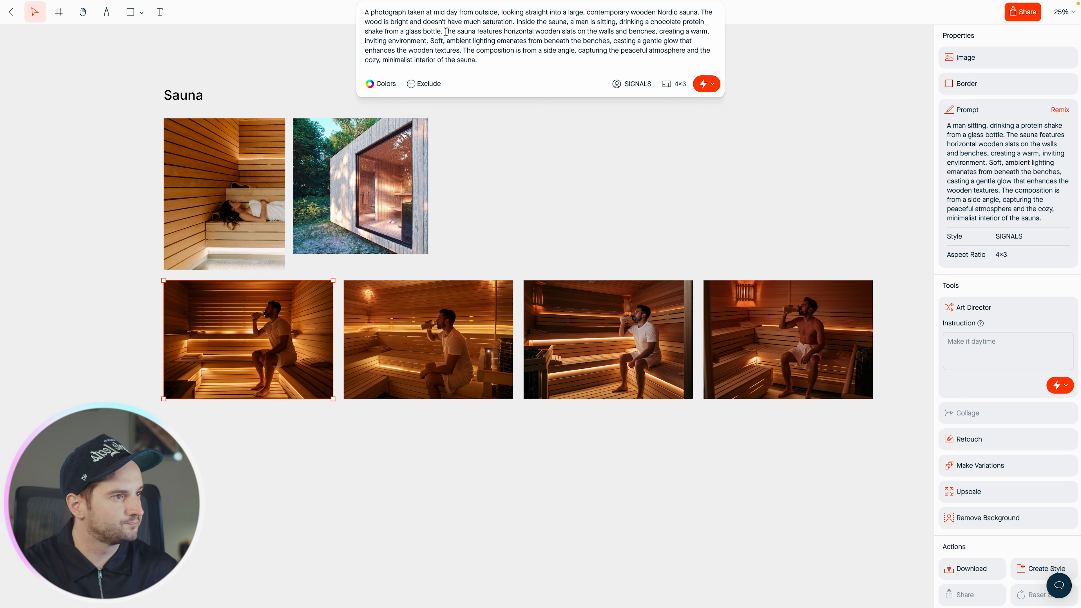
Step: Delete the closing composition sentence from the prompt and describe the man as being "in his bathing suit"
{"action": "left_click_drag", "start_coordinate": [477, 60], "coordinate": [465, 53]}
{"action": "key", "text": "BackSpace"}
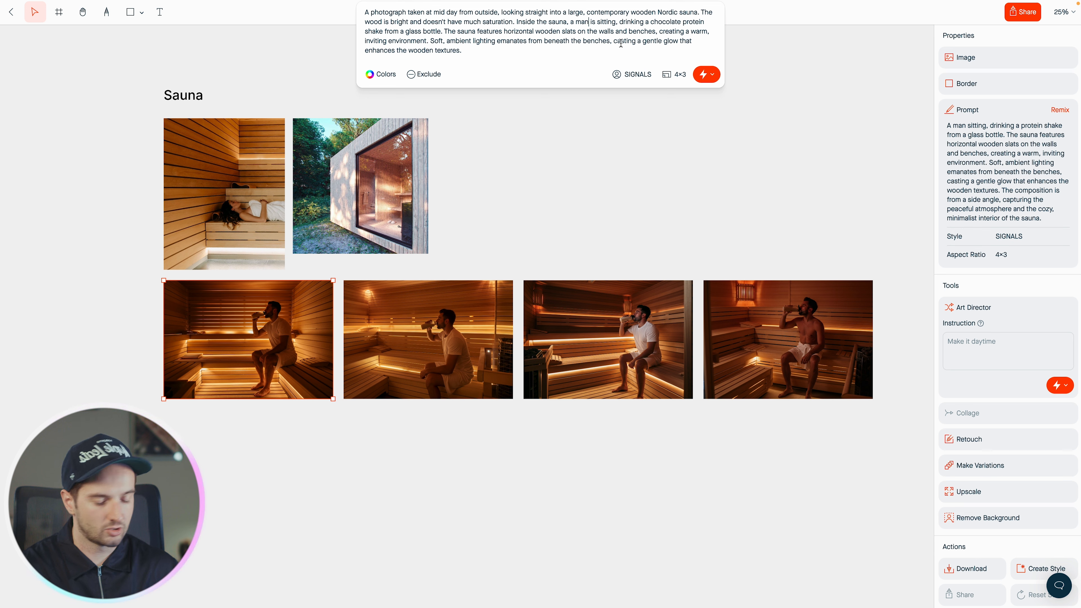
{"action": "type", "text": "in his bathing suit, i"}
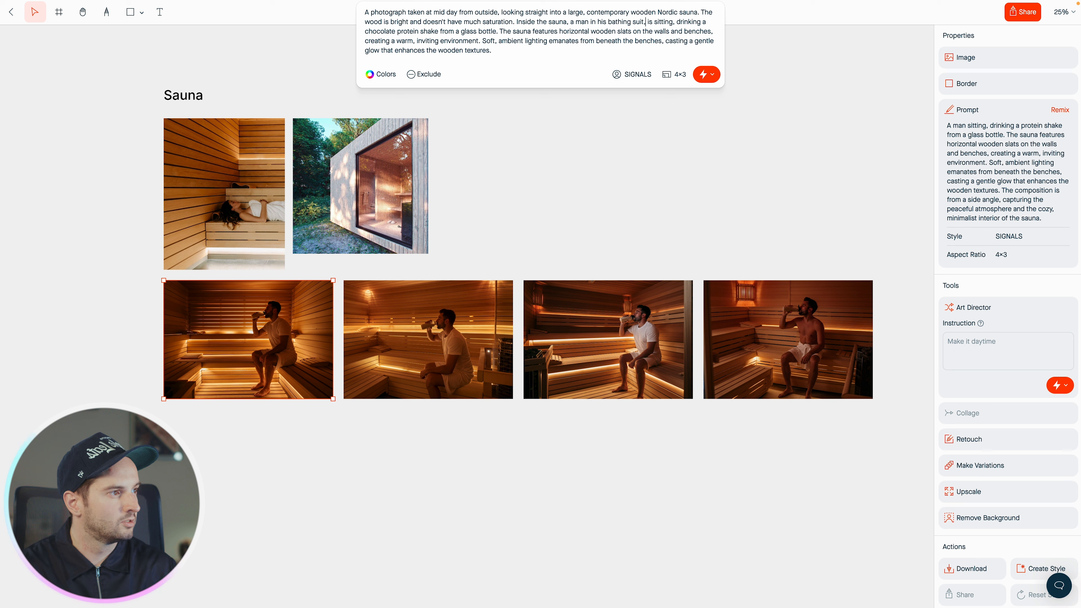
{"action": "key", "text": "BackSpace"}
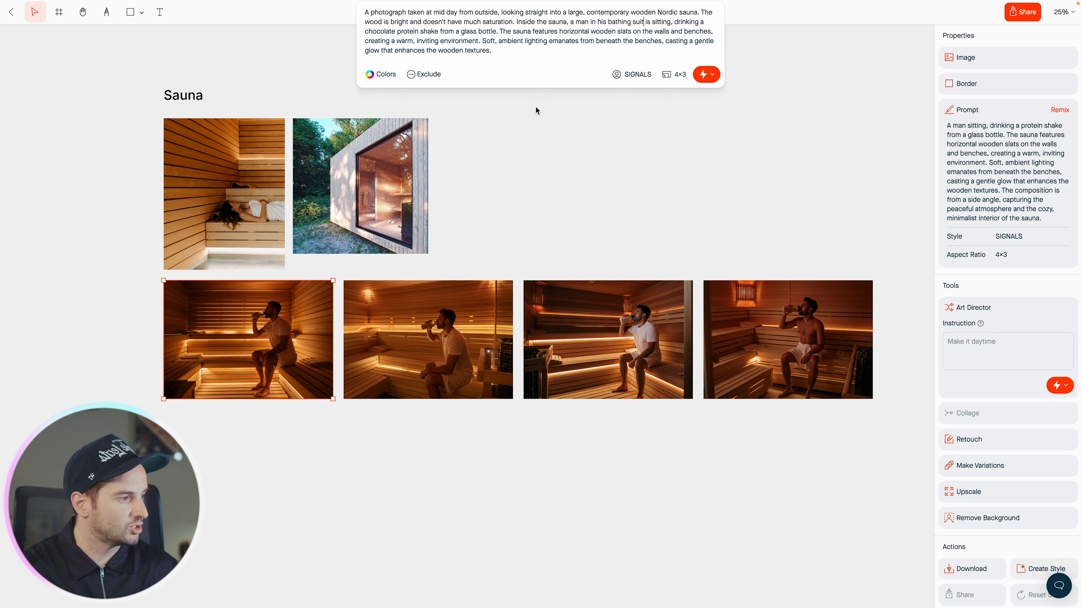
Step: Set the aspect ratio to Portrait 3×4 and generate the images
{"action": "left_click", "coordinate": [578, 70]}
{"action": "left_click", "coordinate": [678, 75]}
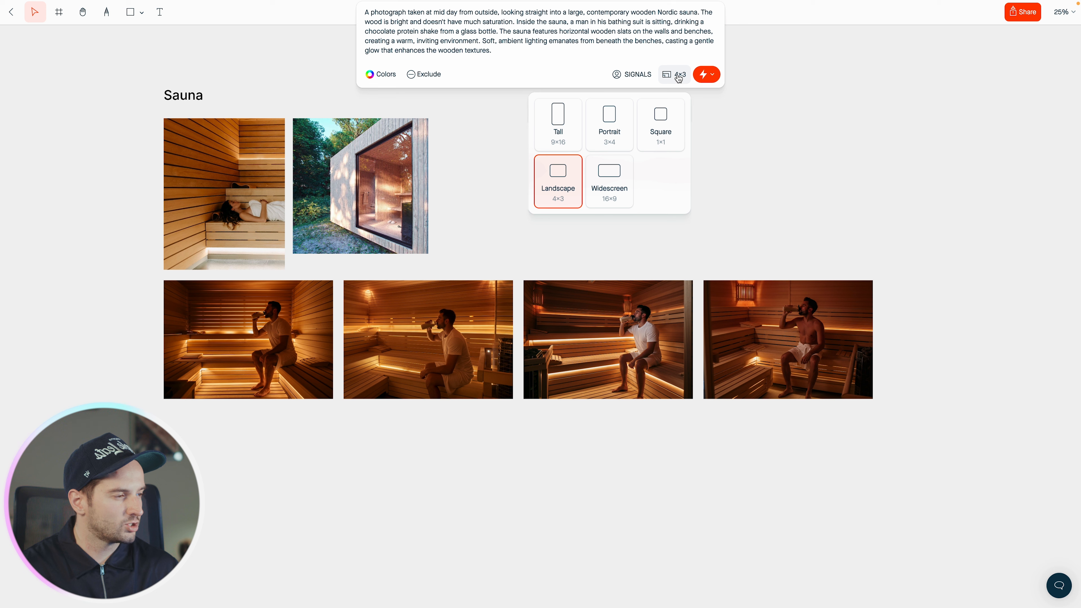
{"action": "left_click", "coordinate": [596, 133]}
{"action": "left_click", "coordinate": [705, 75]}
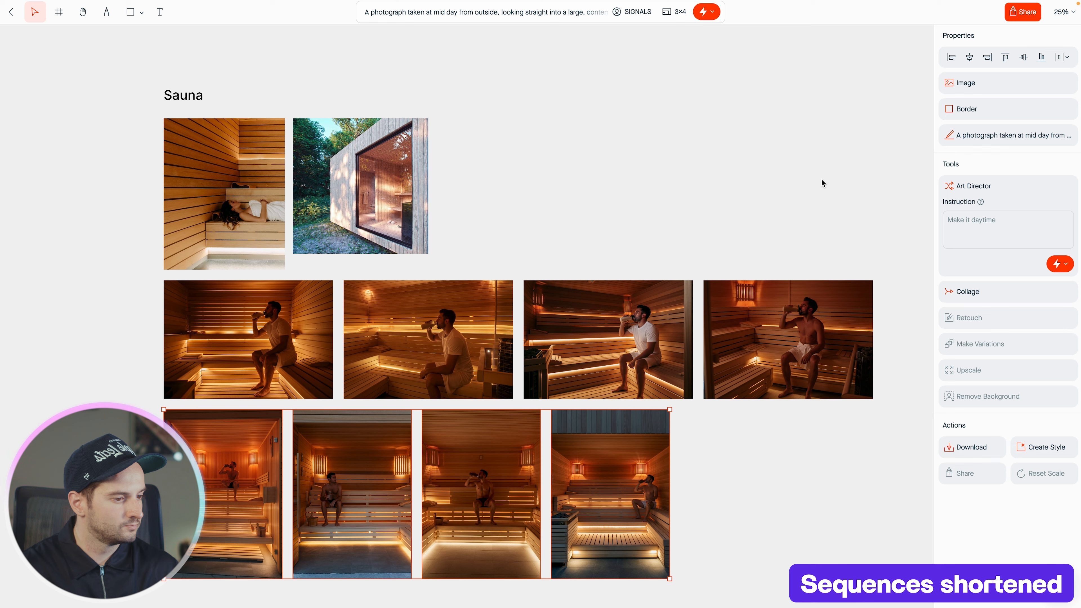
Step: Examine the new portrait sauna images up close and compare the individual results
{"action": "left_click", "coordinate": [897, 199]}
{"action": "scroll", "coordinate": [897, 198], "scroll_direction": "down", "scroll_amount": 5}
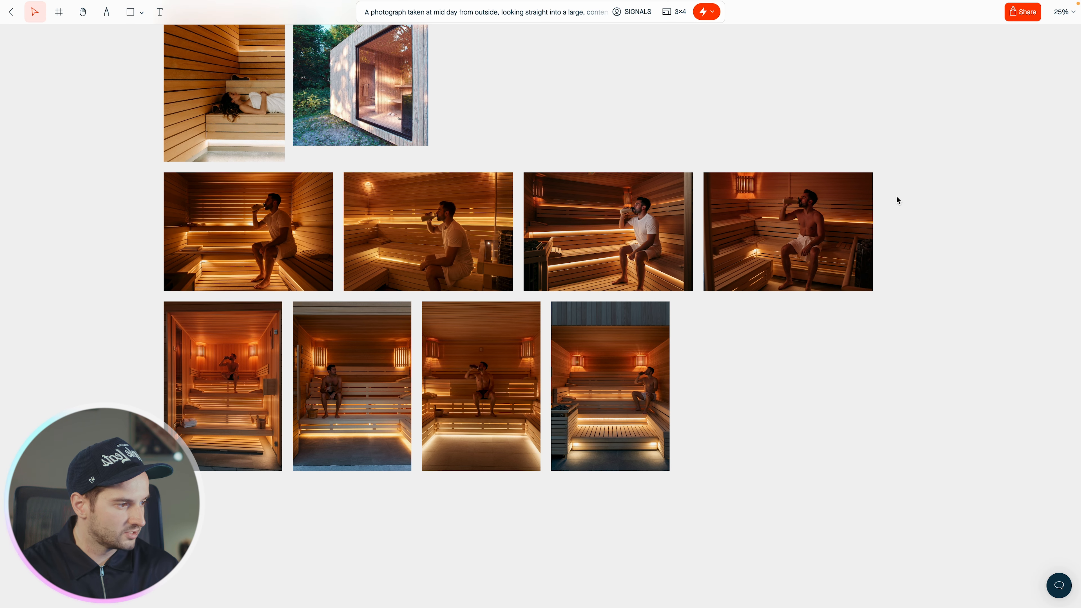
{"action": "key", "text": "ctrl+plus"}
{"action": "scroll", "coordinate": [896, 201], "scroll_direction": "left", "scroll_amount": 5}
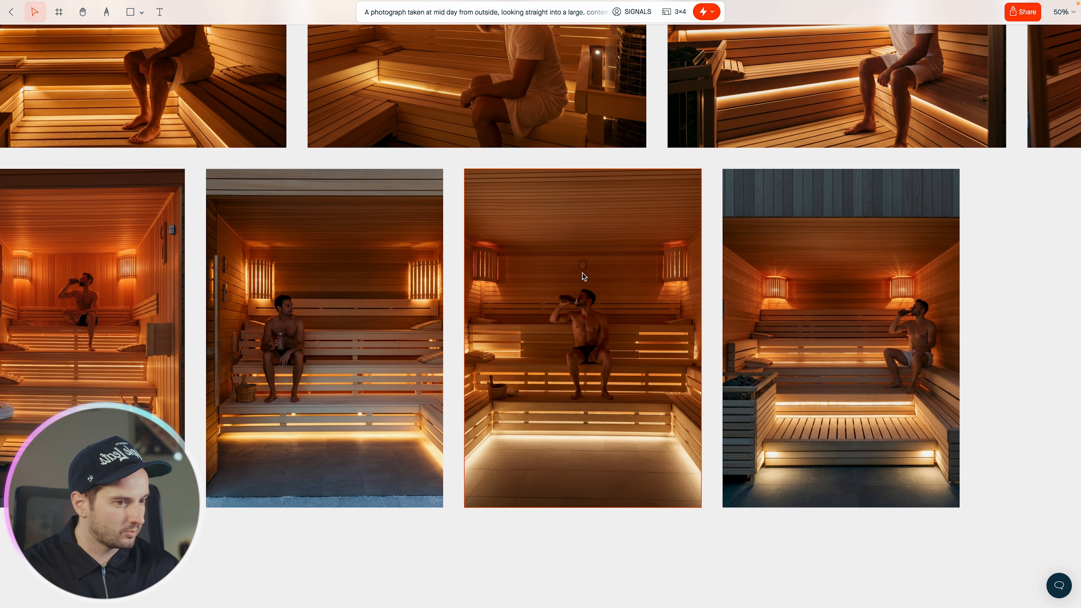
{"action": "left_click", "coordinate": [600, 299]}
{"action": "key", "text": "ctrl+minus"}
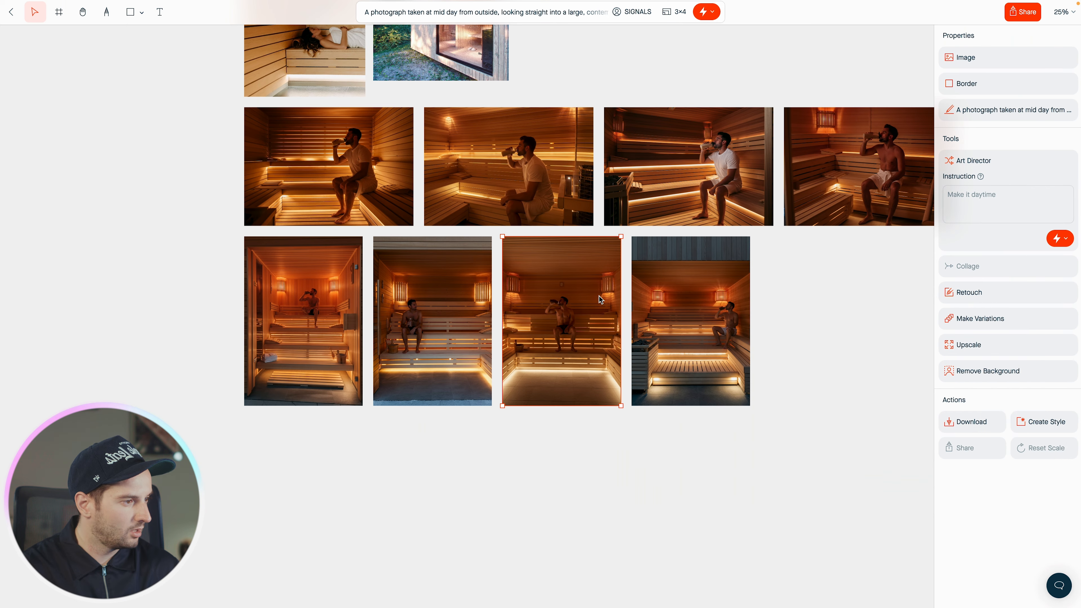
{"action": "left_click", "coordinate": [648, 462]}
{"action": "left_click", "coordinate": [463, 302]}
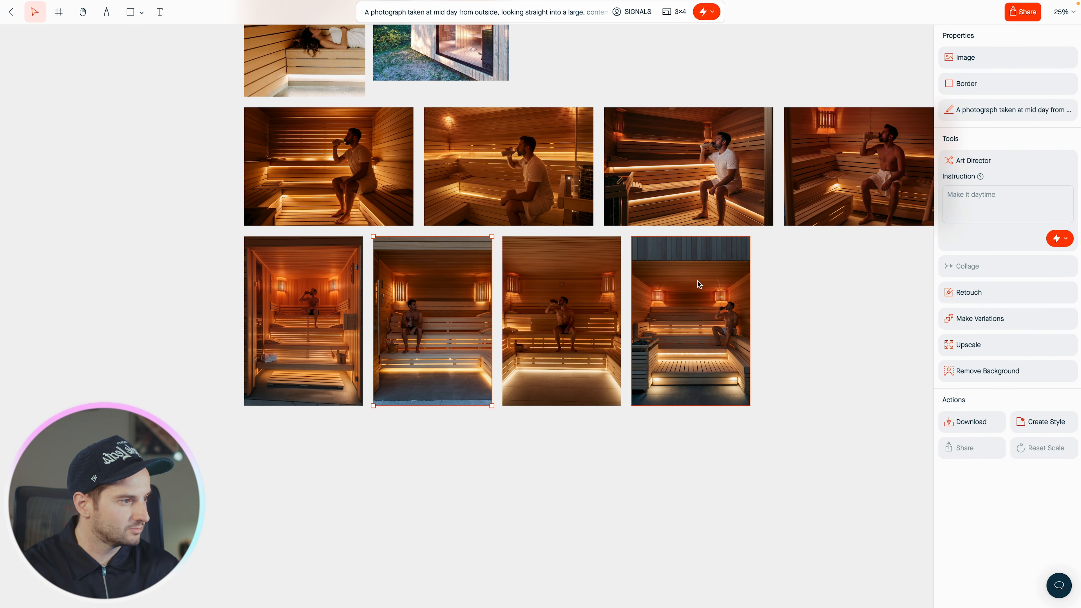
{"action": "left_click", "coordinate": [480, 454]}
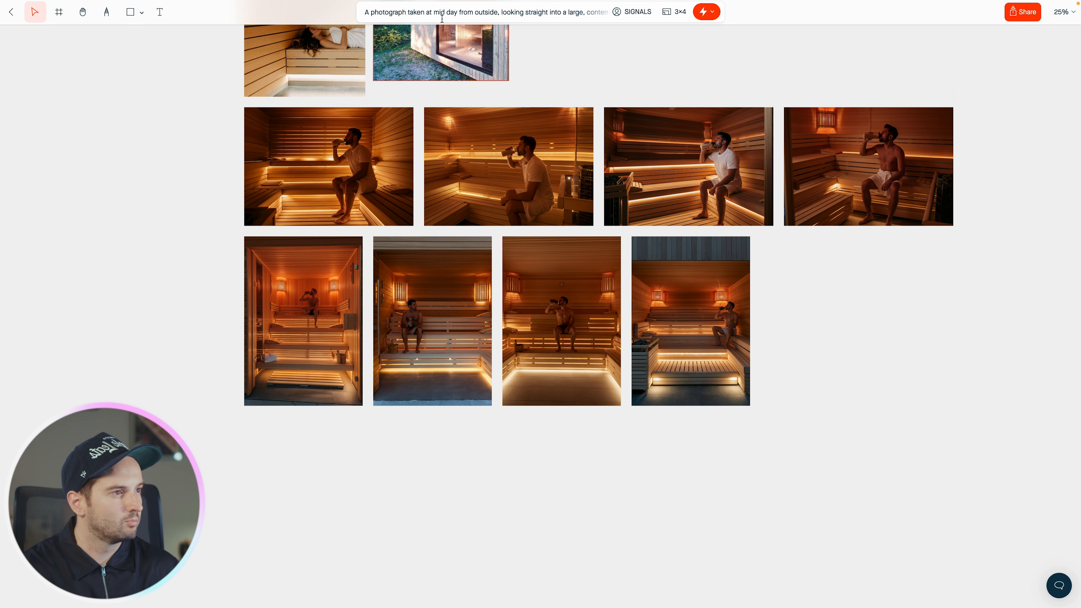
Step: Try inserting "wide" before "photograph" at the start of the prompt
{"action": "left_click", "coordinate": [441, 19]}
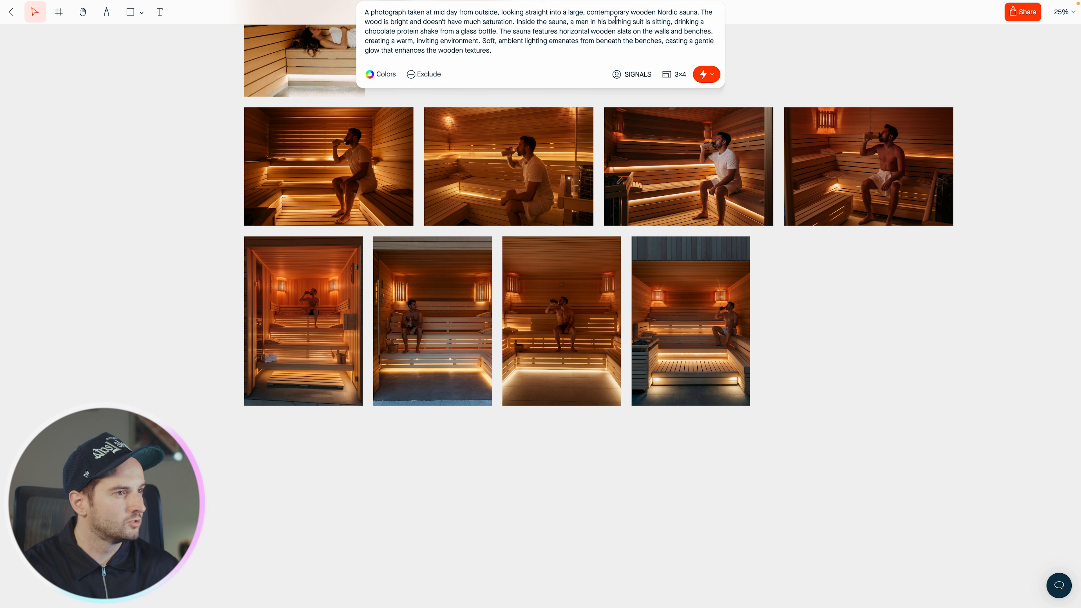
{"action": "left_click", "coordinate": [407, 13]}
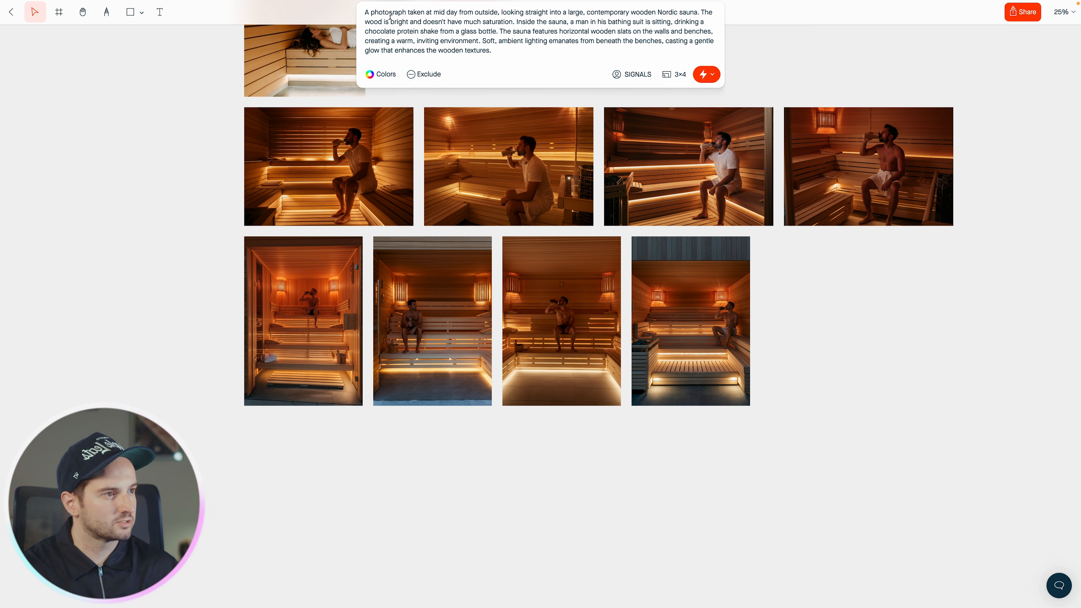
{"action": "left_click", "coordinate": [371, 13]}
{"action": "type", "text": "wide"}
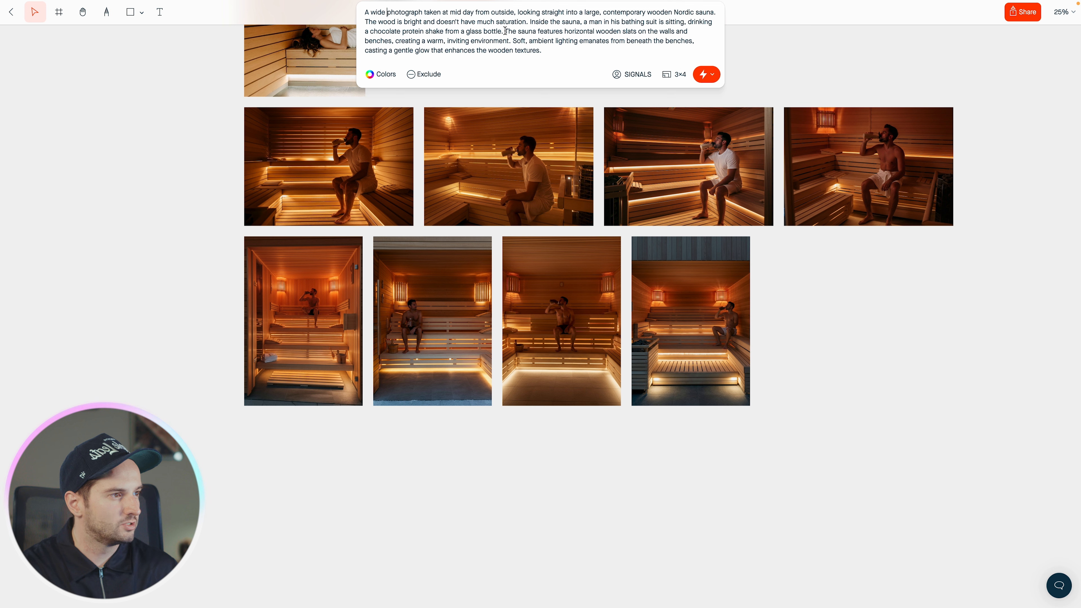
Step: Cut the wooden slats sentence, the ambient lighting sentence and the word "wide" from the prompt, and generate the images
{"action": "left_click_drag", "start_coordinate": [513, 41], "coordinate": [547, 52]}
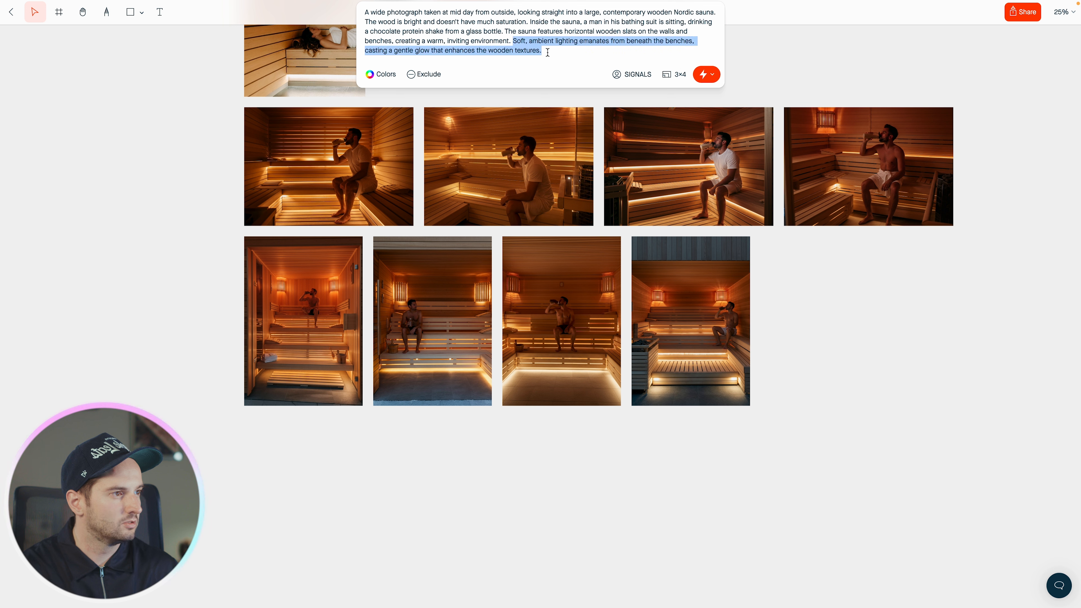
{"action": "left_click", "coordinate": [505, 31], "text": "shift"}
{"action": "key", "text": "BackSpace"}
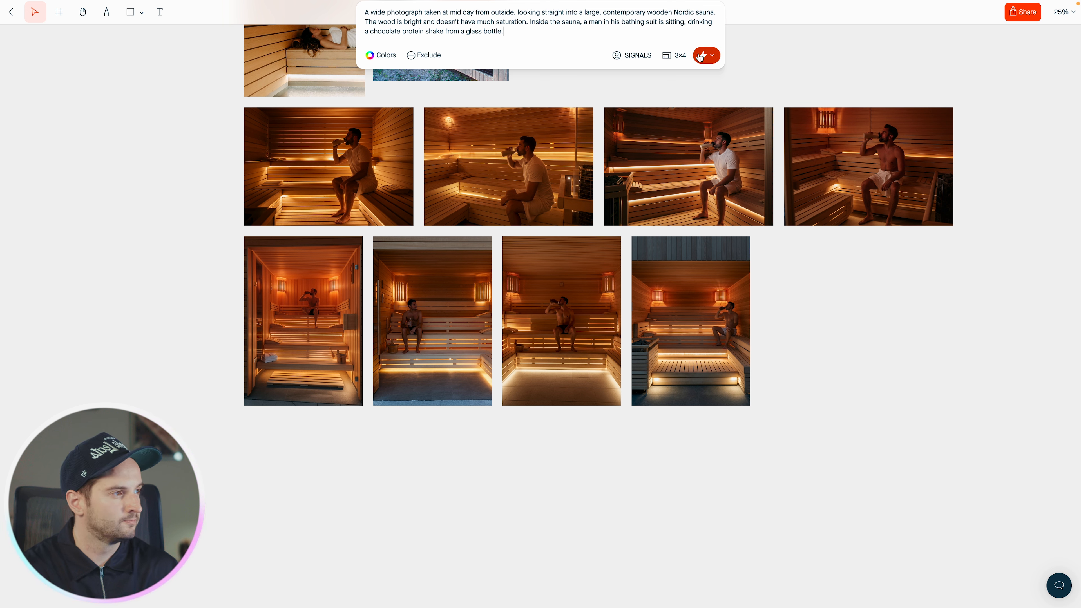
{"action": "double_click", "coordinate": [387, 12]}
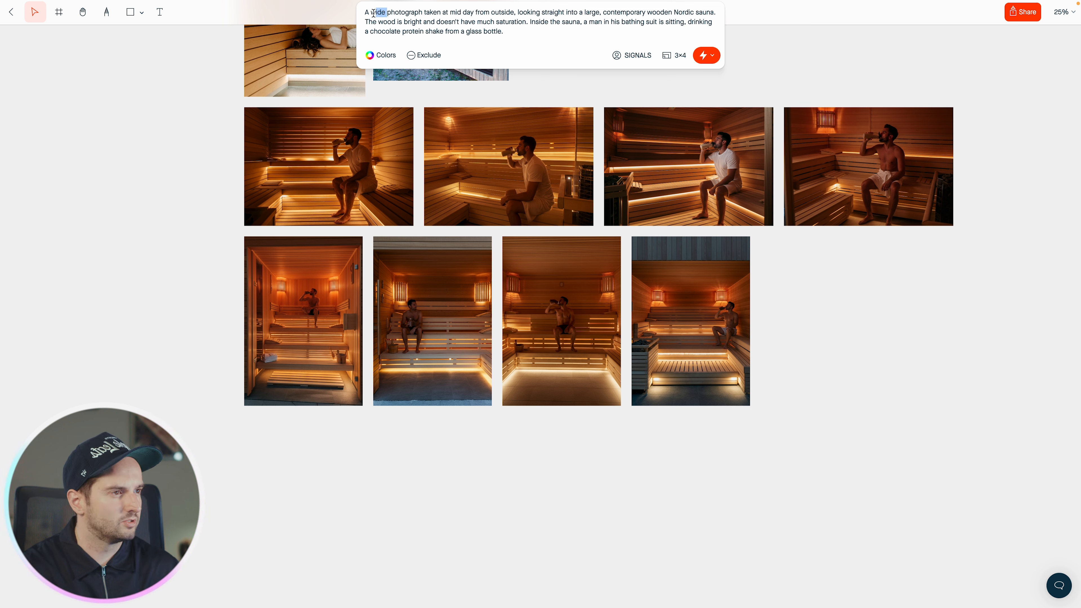
{"action": "key", "text": "BackSpace"}
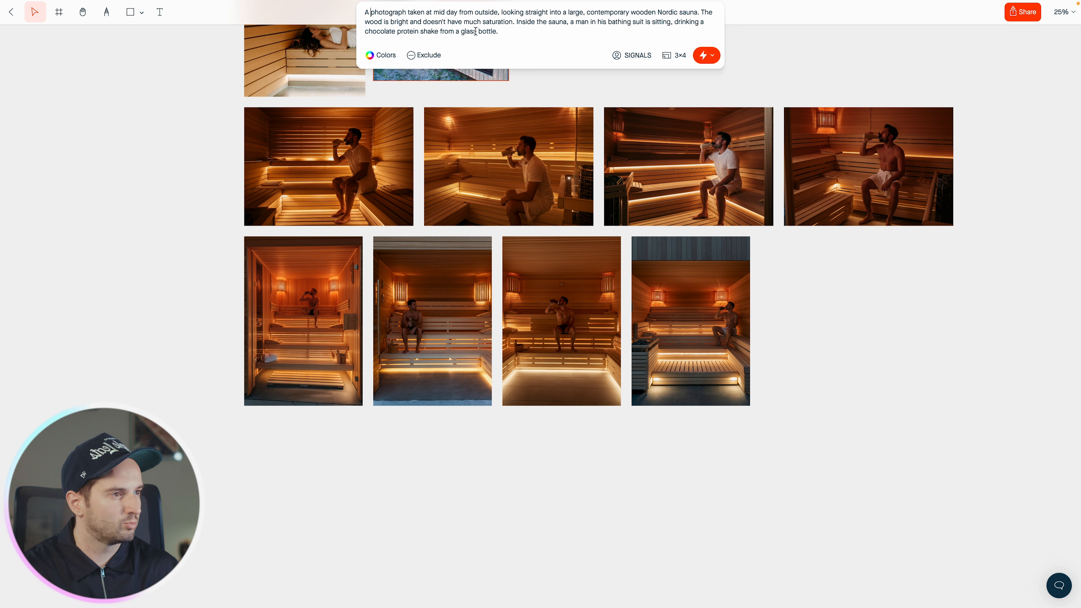
{"action": "left_click", "coordinate": [705, 55]}
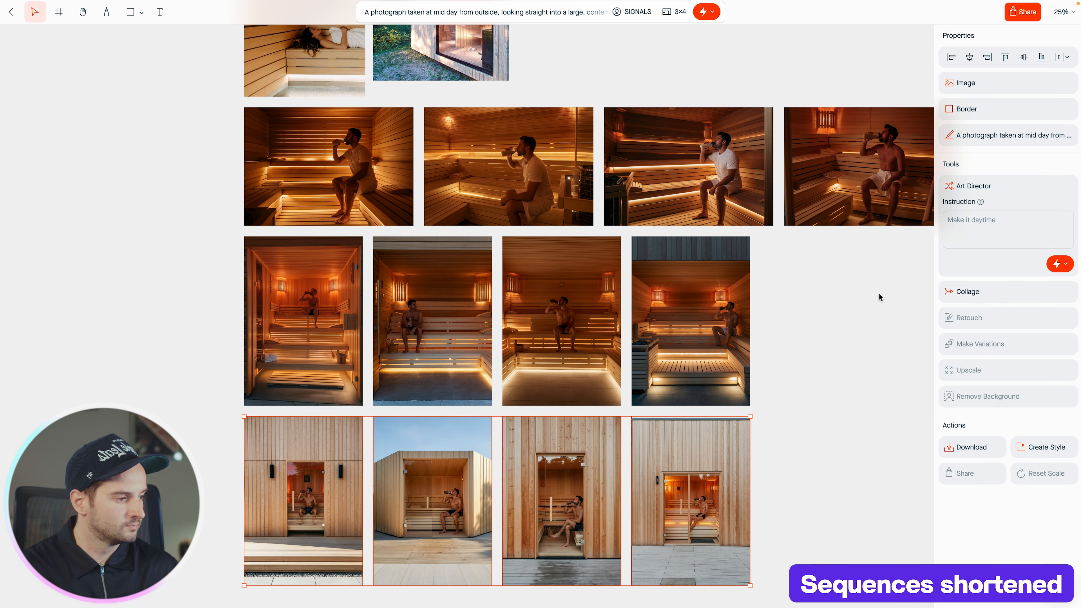
Step: Examine the new exterior sauna images up close and check them against the current prompt
{"action": "scroll", "coordinate": [879, 293], "scroll_direction": "down", "scroll_amount": 1}
{"action": "left_click", "coordinate": [879, 293]}
{"action": "scroll", "coordinate": [879, 294], "scroll_direction": "down", "scroll_amount": 3}
{"action": "key", "text": "super+="}
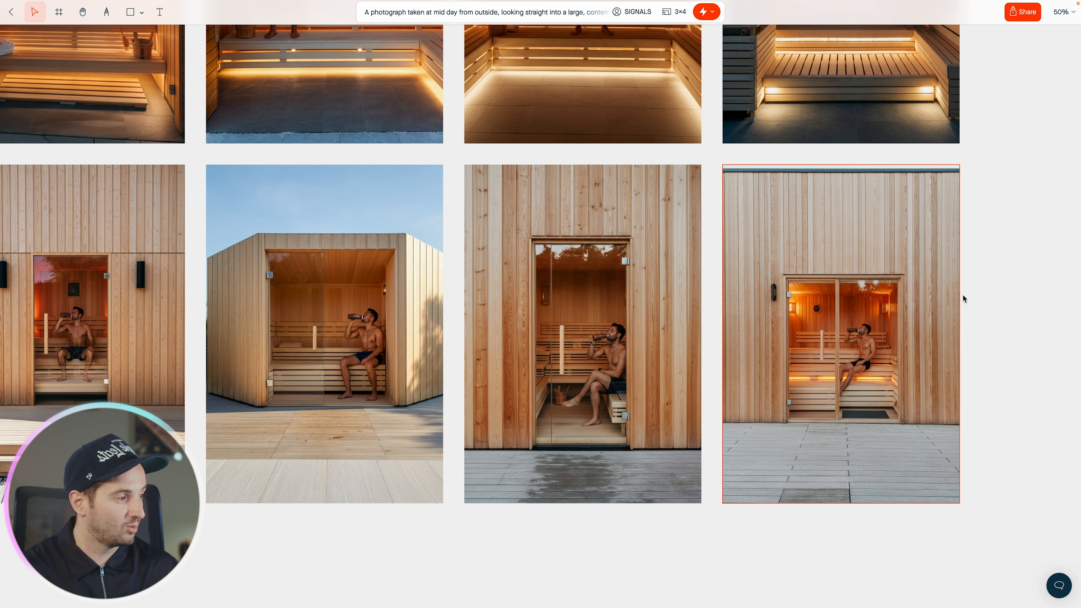
{"action": "scroll", "coordinate": [569, 295], "scroll_direction": "left", "scroll_amount": 4}
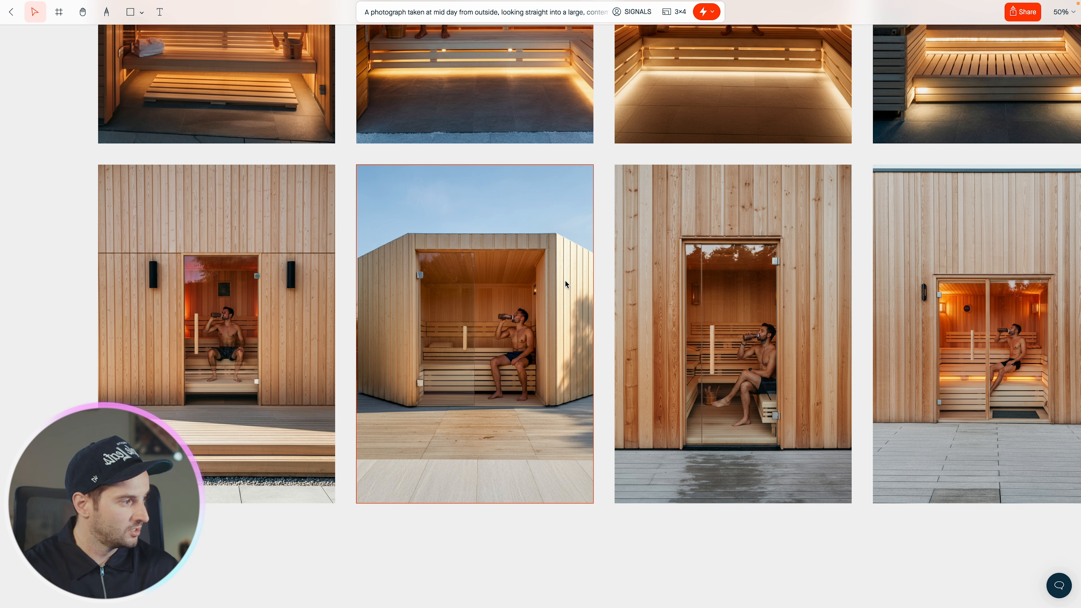
{"action": "scroll", "coordinate": [565, 281], "scroll_direction": "right", "scroll_amount": 1}
{"action": "left_click", "coordinate": [459, 13]}
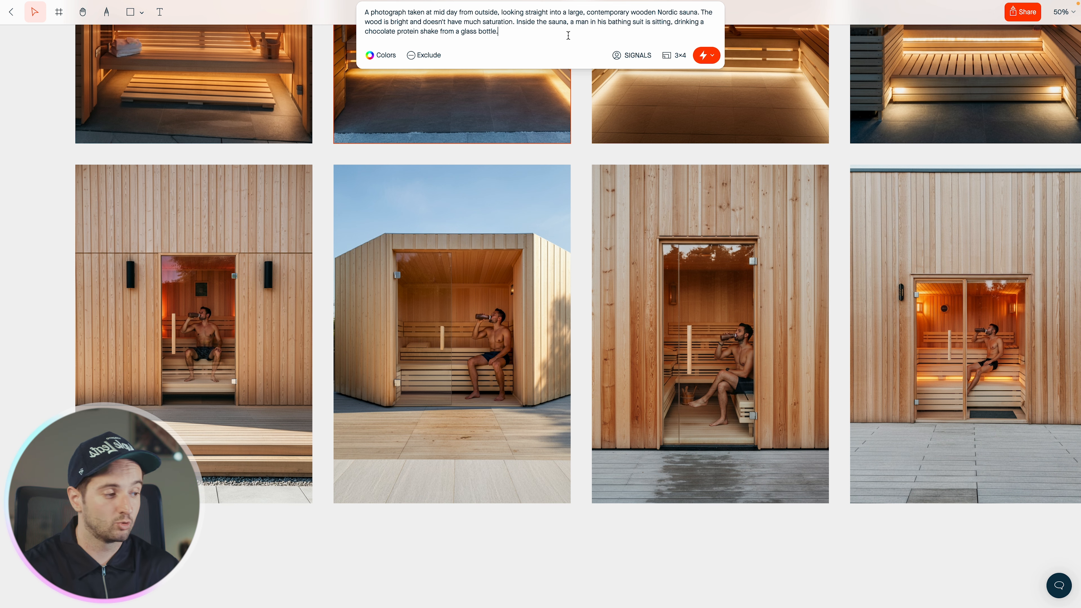
{"action": "key", "text": "ctrl+minus"}
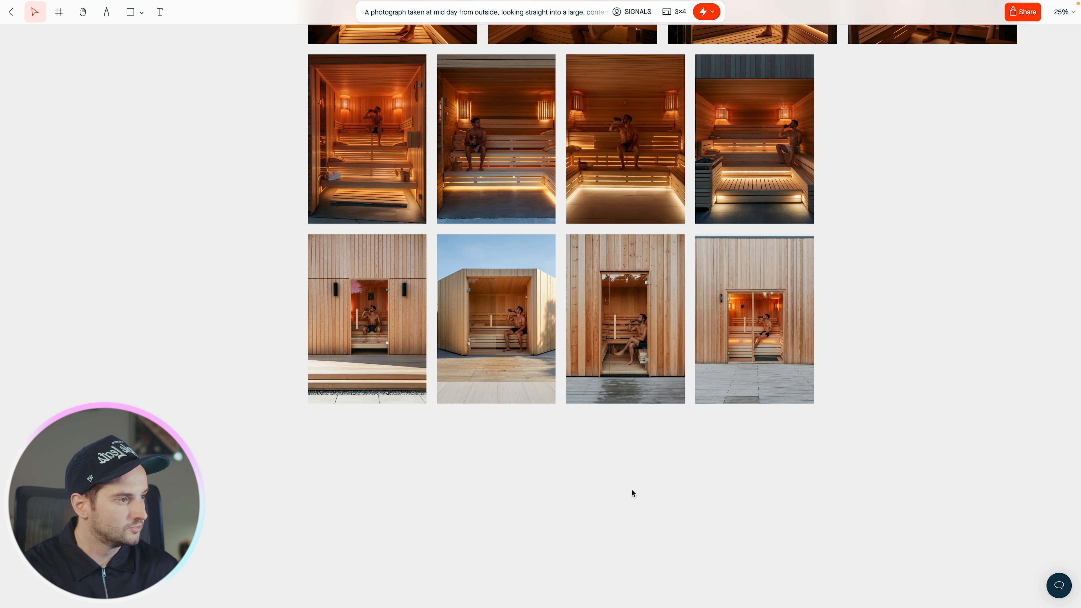
Step: Read the prompt of the cabin exterior reference image and highlight "Sunlight filters through the trees"
{"action": "scroll", "coordinate": [626, 443], "scroll_direction": "up", "scroll_amount": 10}
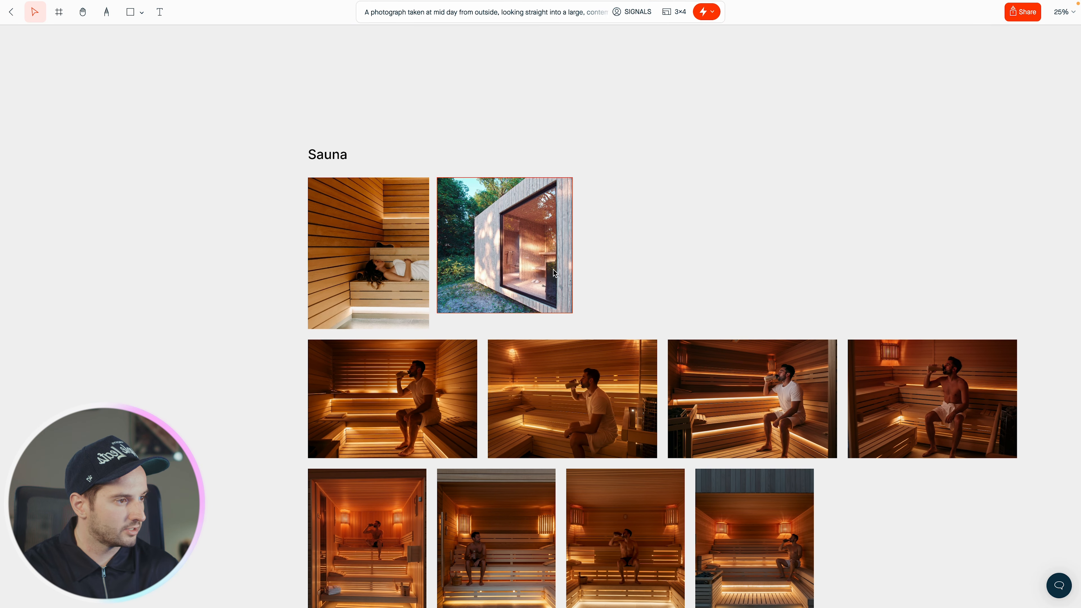
{"action": "left_click", "coordinate": [564, 281]}
{"action": "left_click", "coordinate": [1002, 114]}
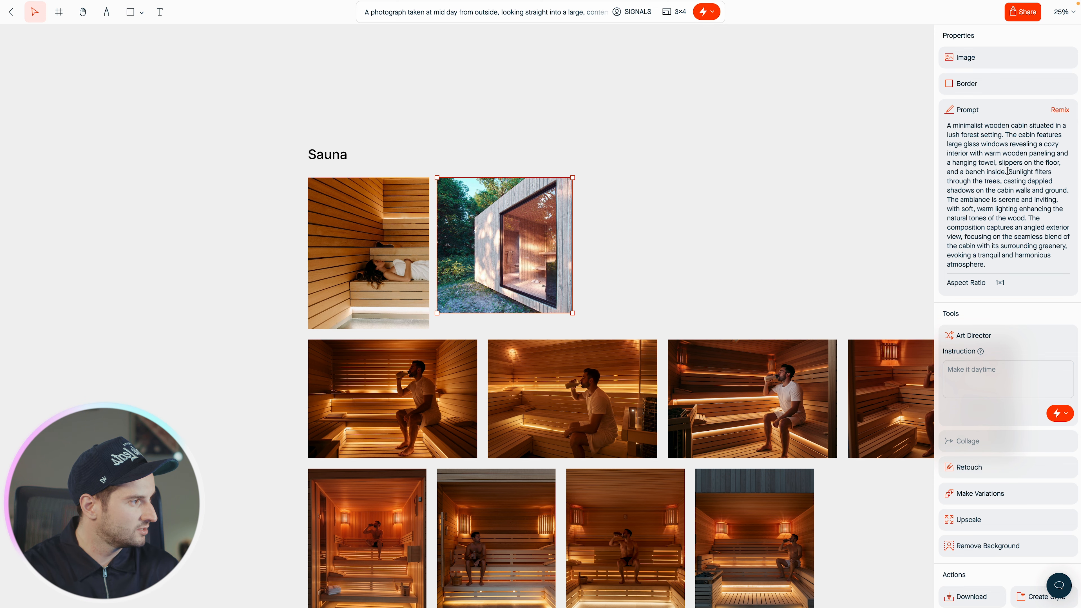
{"action": "left_click_drag", "start_coordinate": [1008, 171], "coordinate": [1001, 181]}
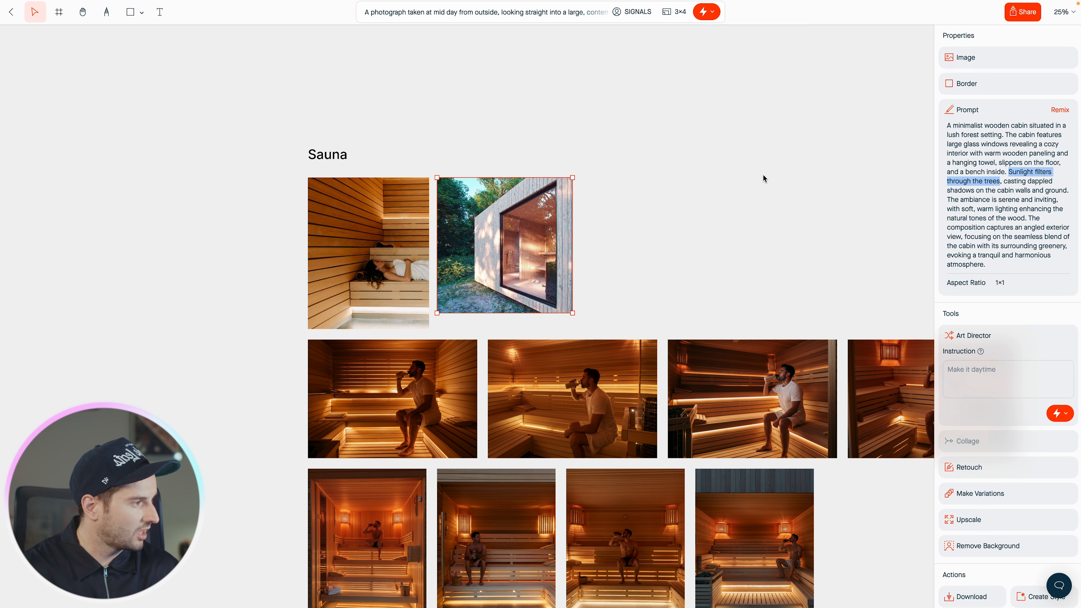
{"action": "scroll", "coordinate": [766, 176], "scroll_direction": "down", "scroll_amount": 10}
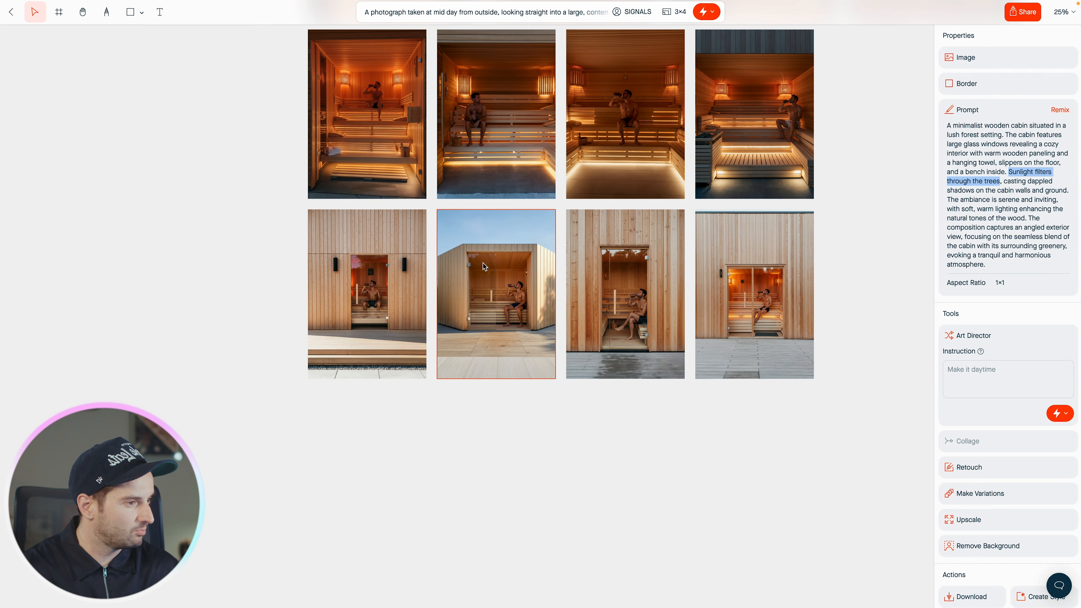
{"action": "left_click", "coordinate": [645, 473]}
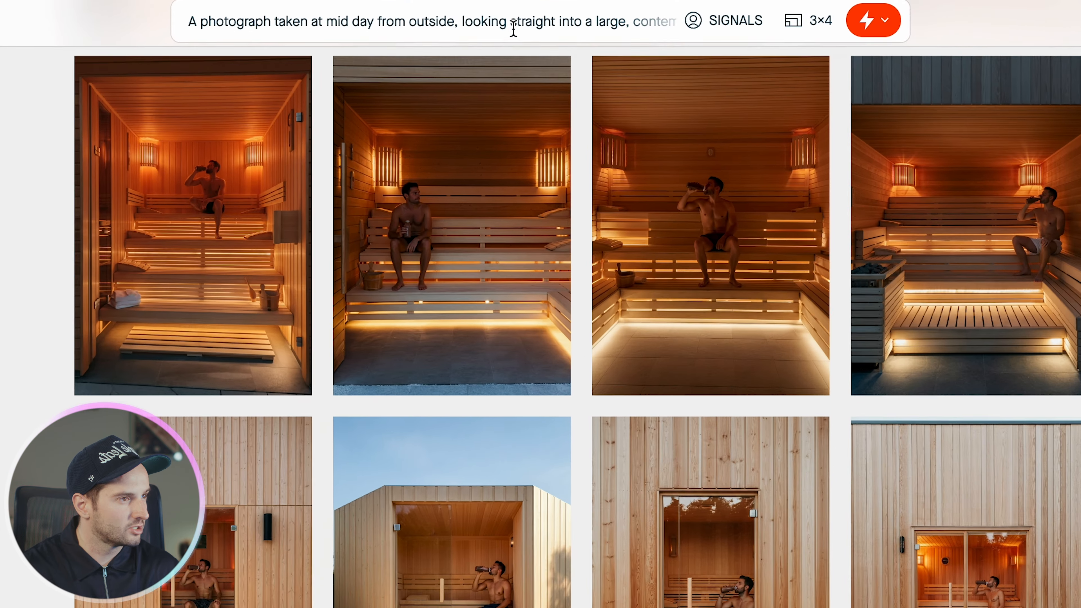
Step: Append a sentence beginning "Light filters through the trees surrounding the sauna" to the prompt and generate the images
{"action": "left_click", "coordinate": [529, 11]}
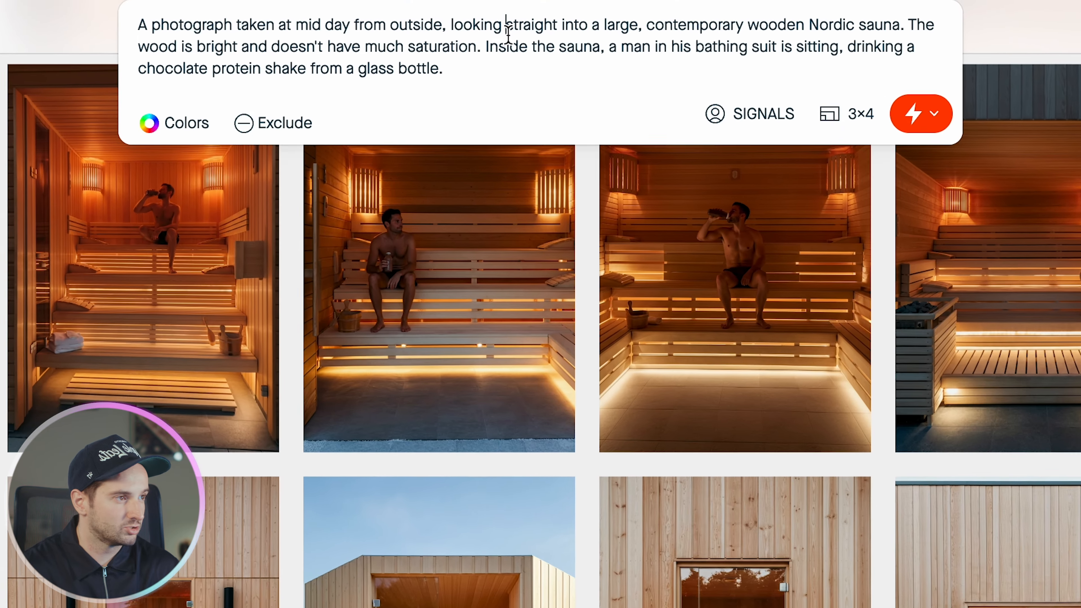
{"action": "left_click", "coordinate": [481, 71]}
{"action": "type", "text": "Light filters through the trees surrounding the sauna, and"}
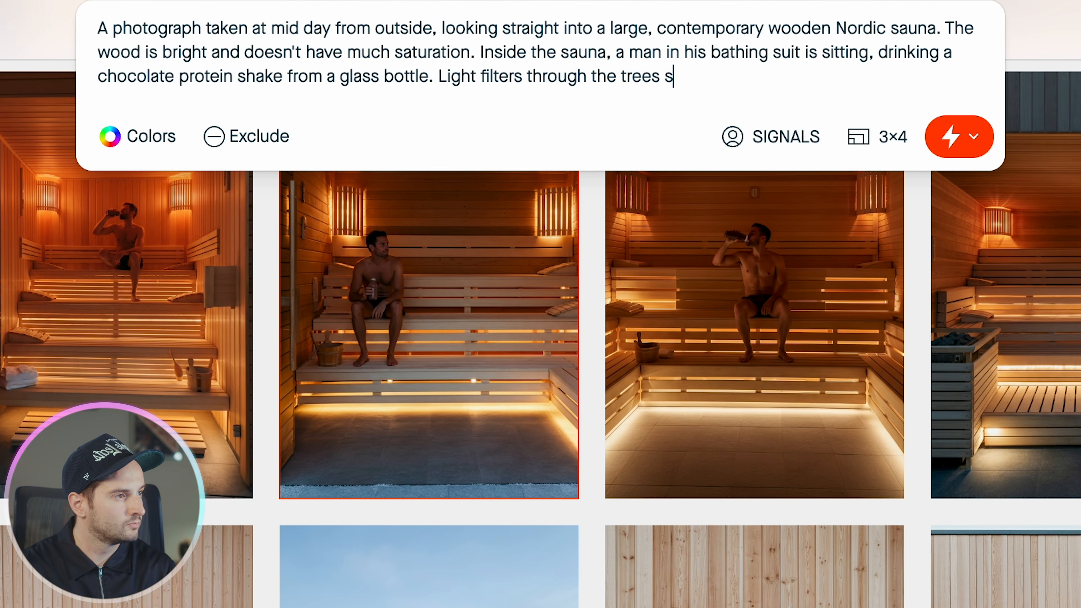
{"action": "key", "text": "Return"}
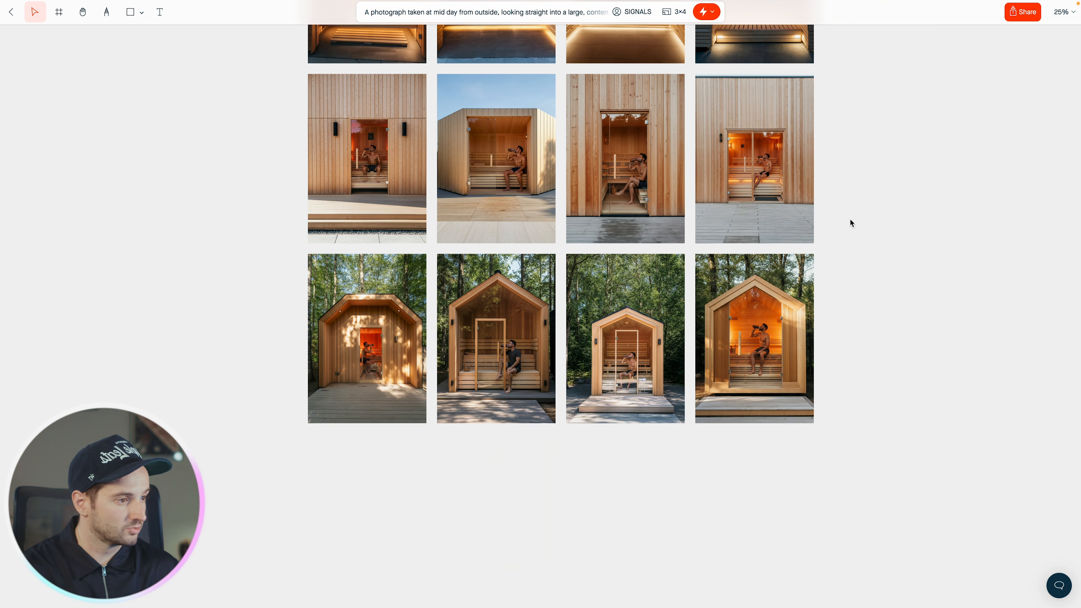
Step: Set the border color to green 00B61C on the third exterior image without trees, showing the man behind a narrow glass door
{"action": "scroll", "coordinate": [850, 219], "scroll_direction": "up", "scroll_amount": 1}
{"action": "key", "text": "super+plus"}
{"action": "scroll", "coordinate": [850, 219], "scroll_direction": "up", "scroll_amount": 4}
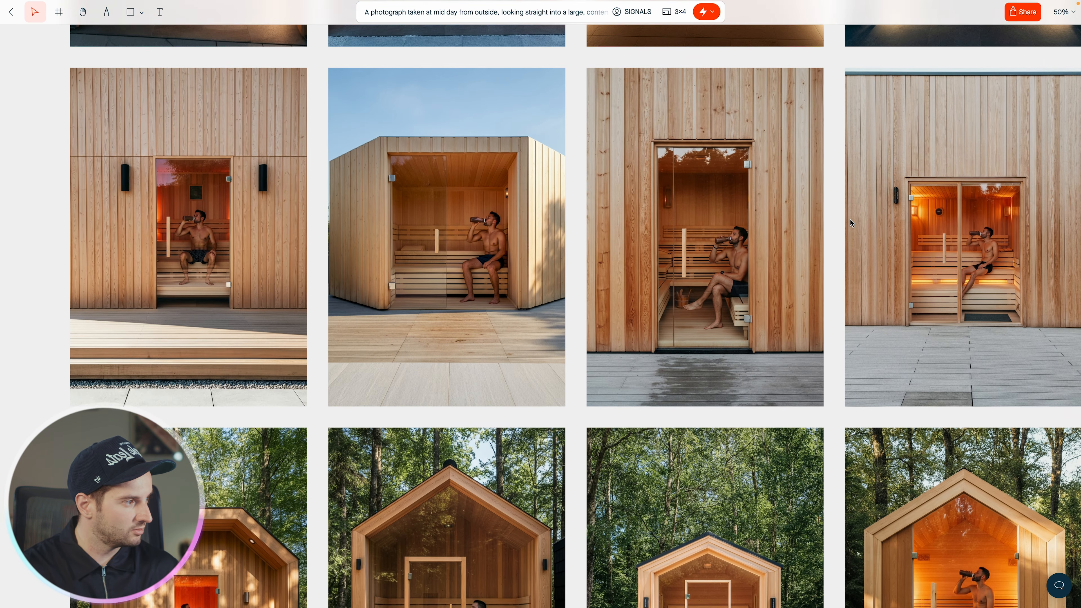
{"action": "scroll", "coordinate": [851, 219], "scroll_direction": "up", "scroll_amount": 1}
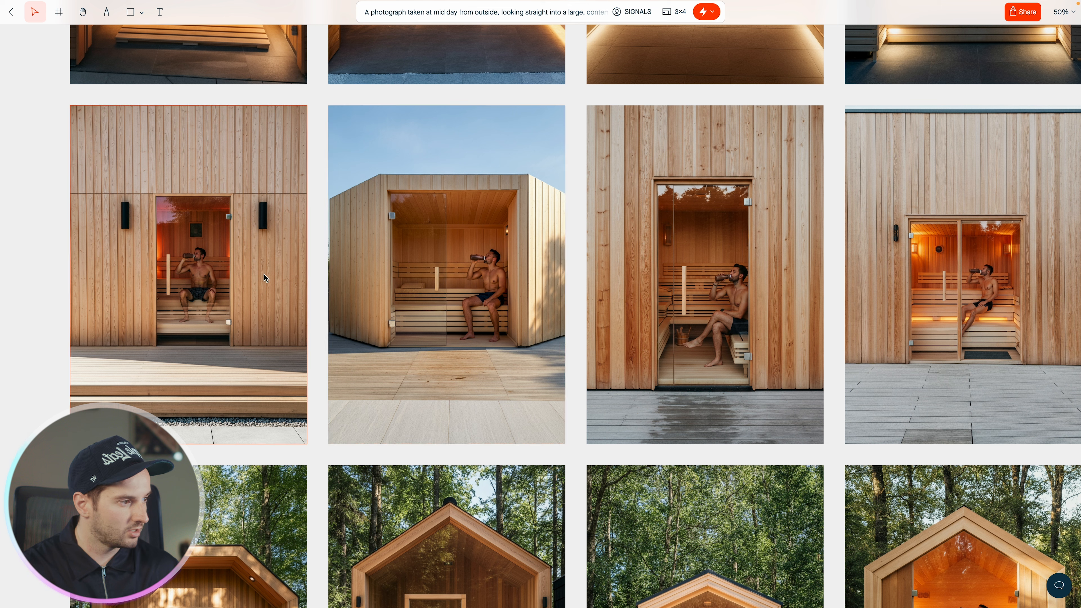
{"action": "scroll", "coordinate": [468, 280], "scroll_direction": "right", "scroll_amount": 2}
{"action": "left_click", "coordinate": [624, 279]}
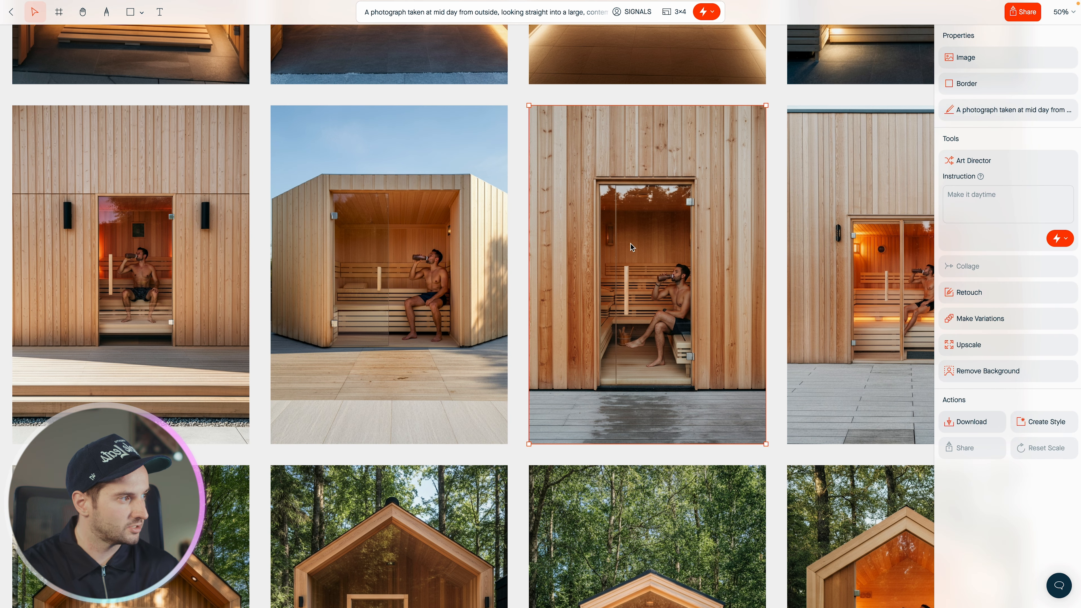
{"action": "left_click", "coordinate": [966, 84]}
{"action": "left_click", "coordinate": [954, 131]}
{"action": "left_click", "coordinate": [832, 262]}
{"action": "left_click", "coordinate": [931, 159]}
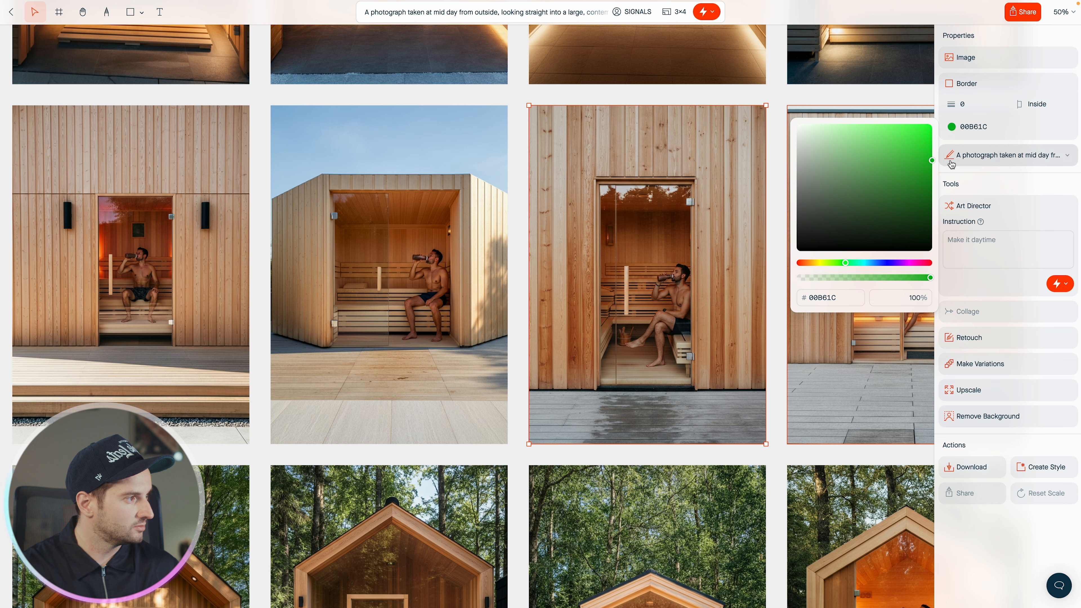
Step: Set the border thickness of the selected sauna image to 8
{"action": "left_click", "coordinate": [972, 105]}
{"action": "key", "text": "Return"}
{"action": "left_click", "coordinate": [972, 104]}
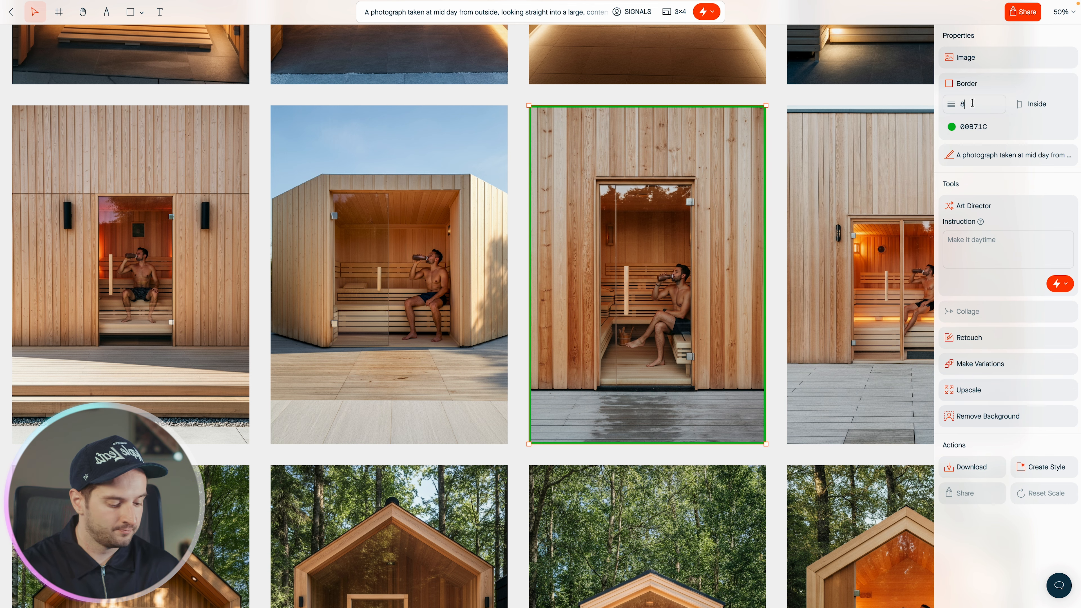
Step: Apply a thicker green border to the selected sauna image and deselect it
{"action": "key", "text": "Return"}
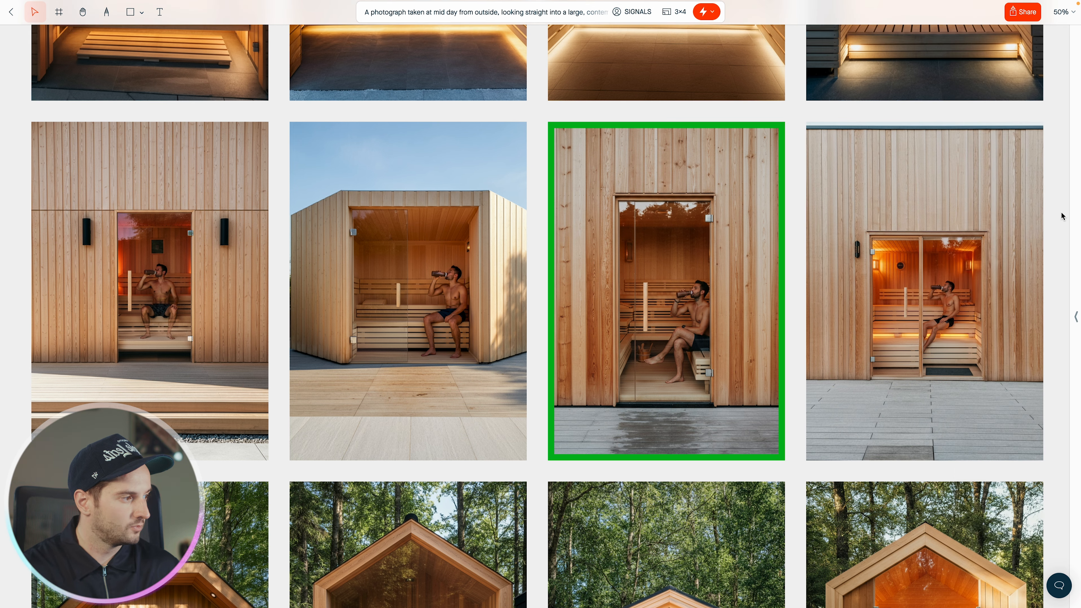
{"action": "key", "text": "super+minus"}
{"action": "key", "text": "super+minus"}
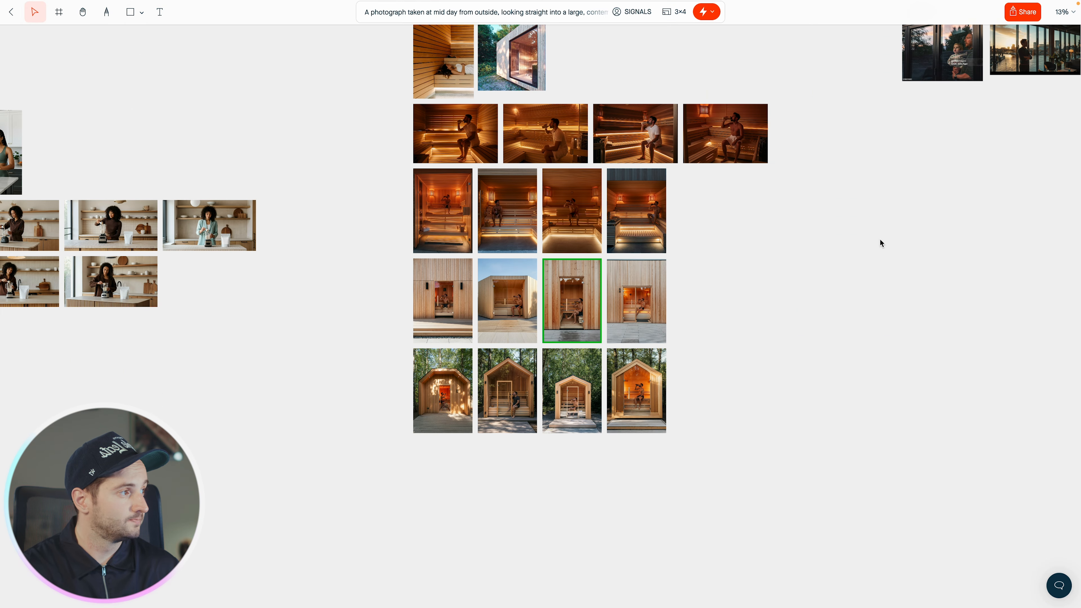
Step: Examine the two reference images under "Home w/ kid": the dad holding a child and the man by the city windows
{"action": "scroll", "coordinate": [880, 240], "scroll_direction": "right", "scroll_amount": 4}
{"action": "key", "text": "super+plus"}
{"action": "scroll", "coordinate": [881, 240], "scroll_direction": "right", "scroll_amount": 7}
{"action": "scroll", "coordinate": [880, 242], "scroll_direction": "right", "scroll_amount": 7}
{"action": "scroll", "coordinate": [880, 243], "scroll_direction": "up", "scroll_amount": 4}
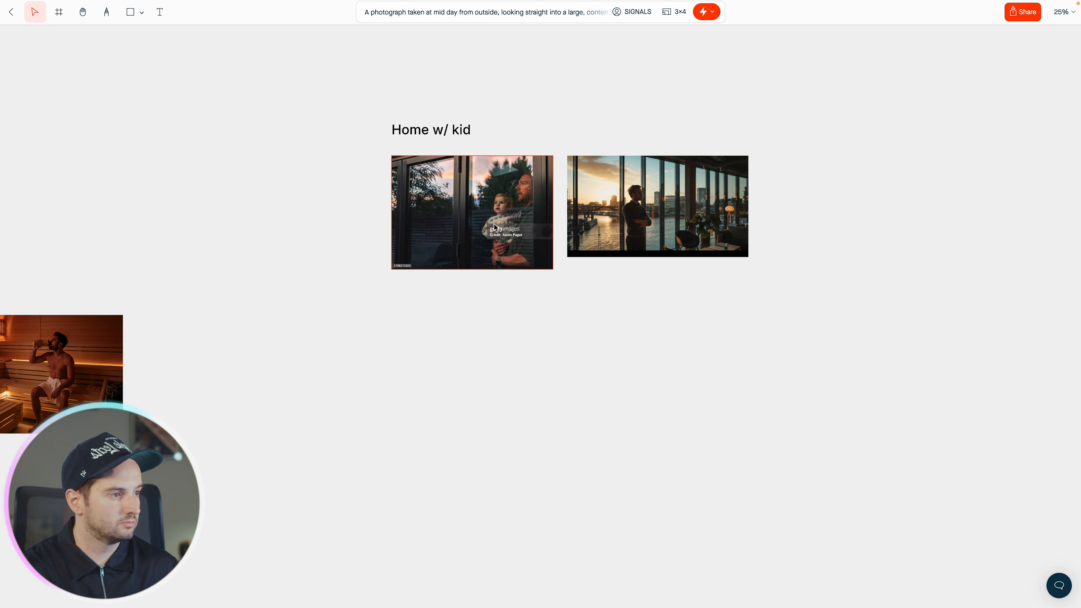
{"action": "key", "text": "super+plus"}
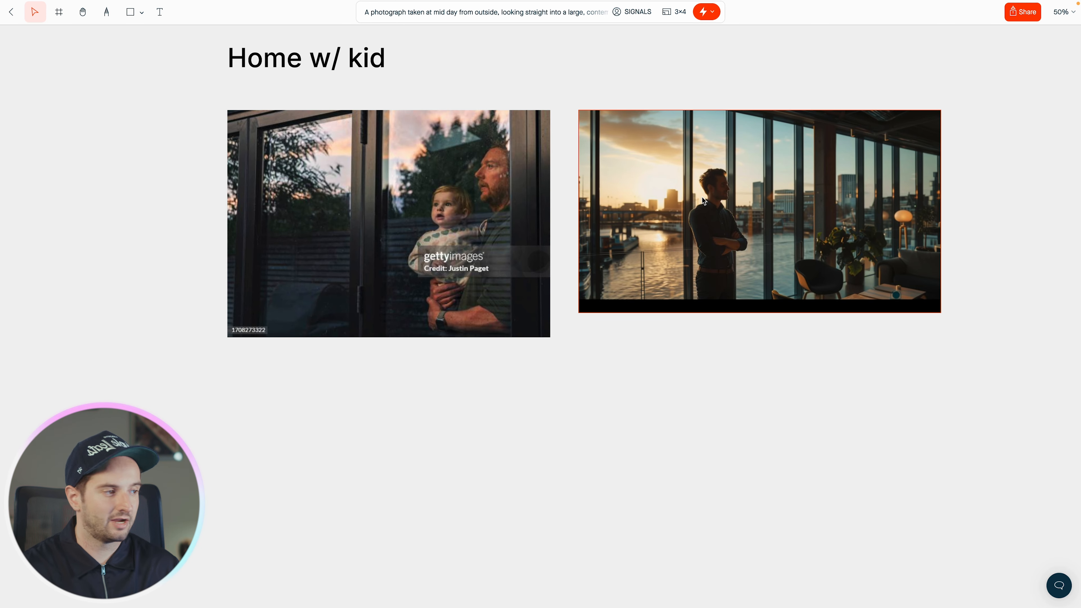
{"action": "left_click", "coordinate": [694, 180]}
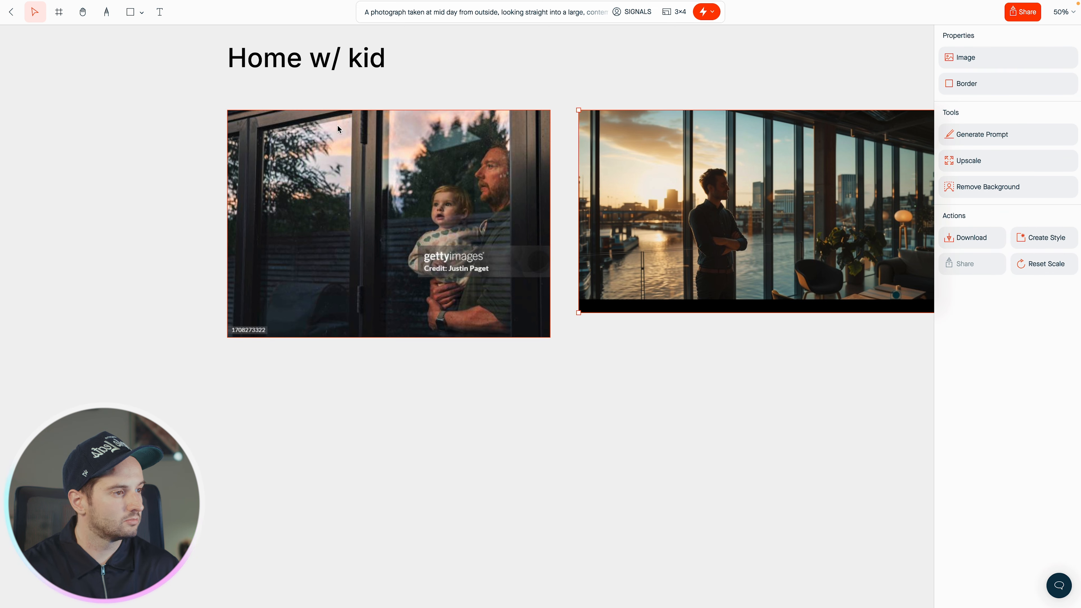
{"action": "left_click", "coordinate": [503, 388]}
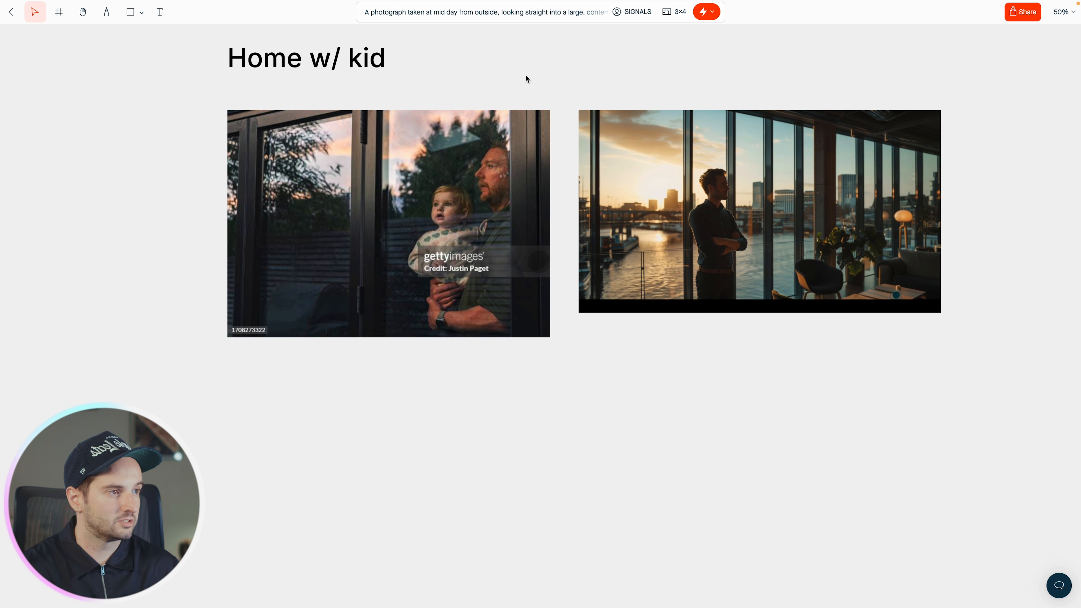
Step: Replace the sauna prompt with one beginning "A photograph of a dad and his young daughter"
{"action": "left_click", "coordinate": [523, 7]}
{"action": "key", "text": "super+a"}
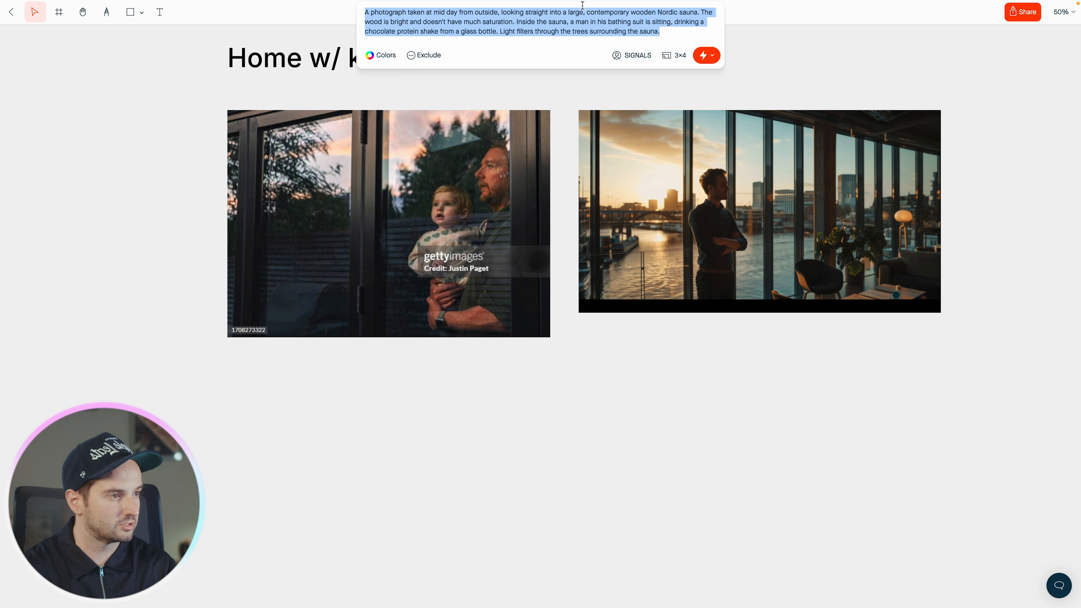
{"action": "type", "text": "A photograph of a dad and his you"}
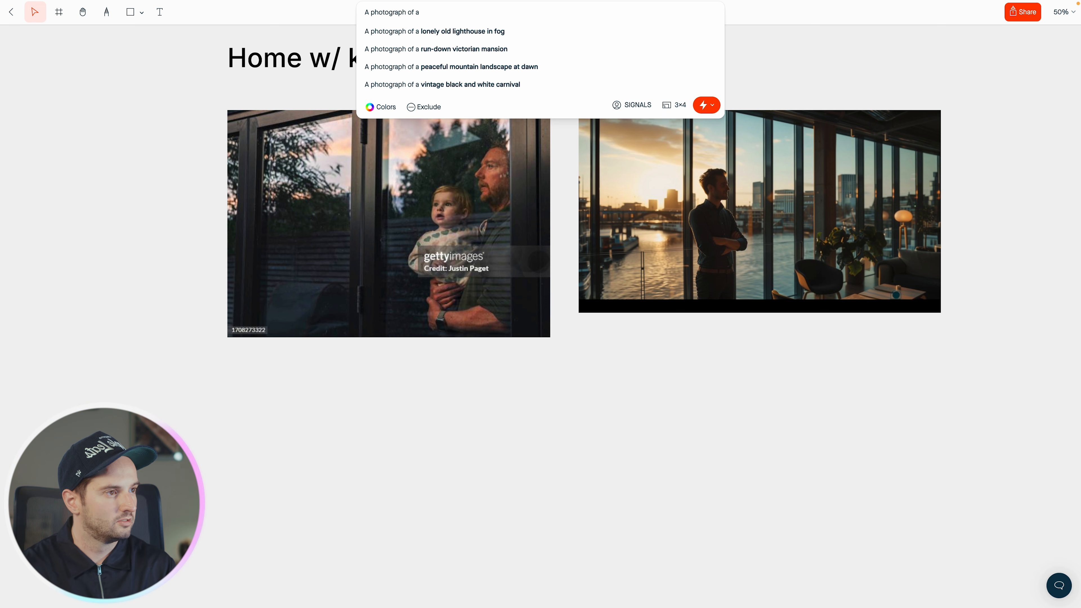
{"action": "type", "text": "ng daughter"}
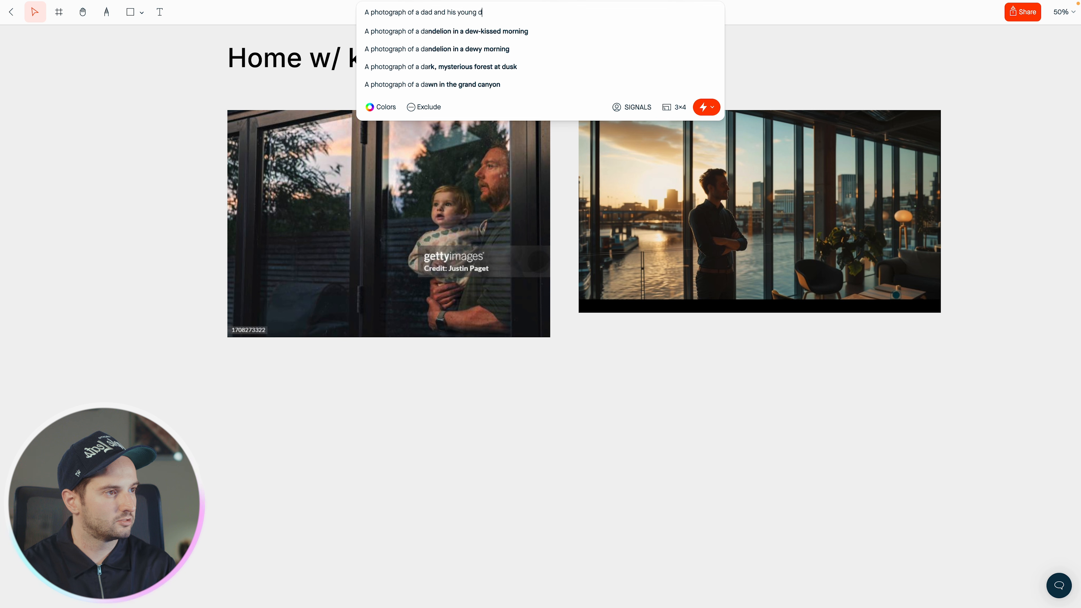
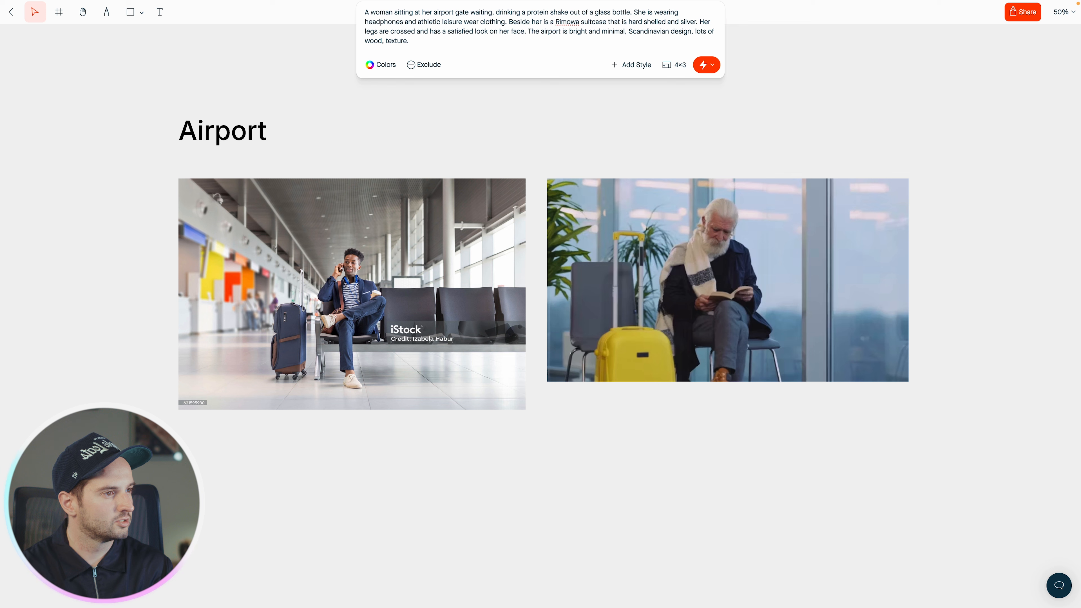
Step: Finish the airport prompt with ", and plants." and apply the saved SIGNALS style
{"action": "key", "text": "BackSpace"}
{"action": "type", "text": ", and plants."}
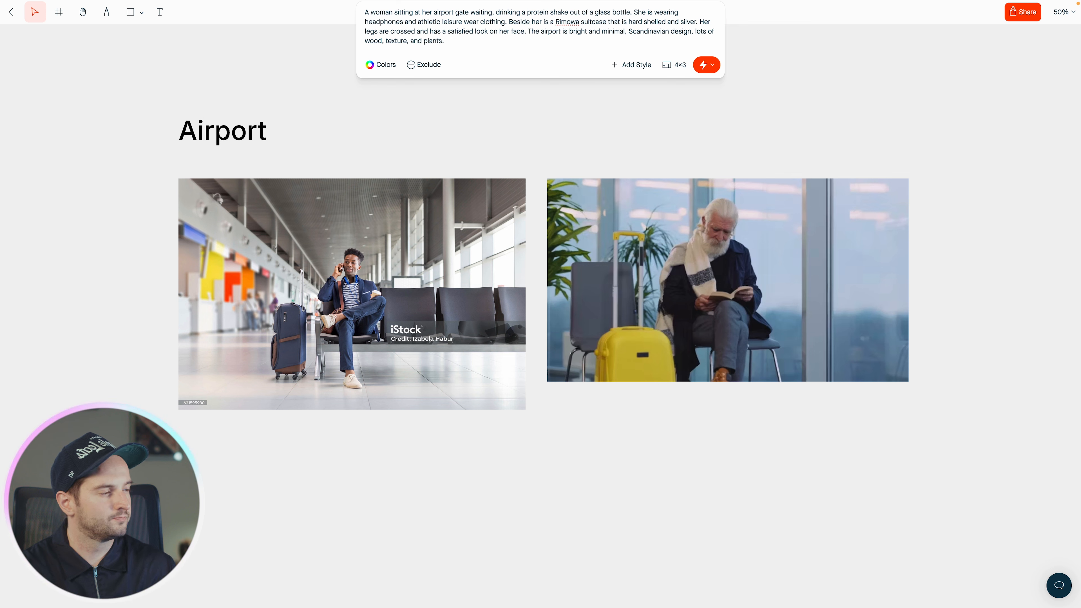
{"action": "left_click", "coordinate": [631, 64]}
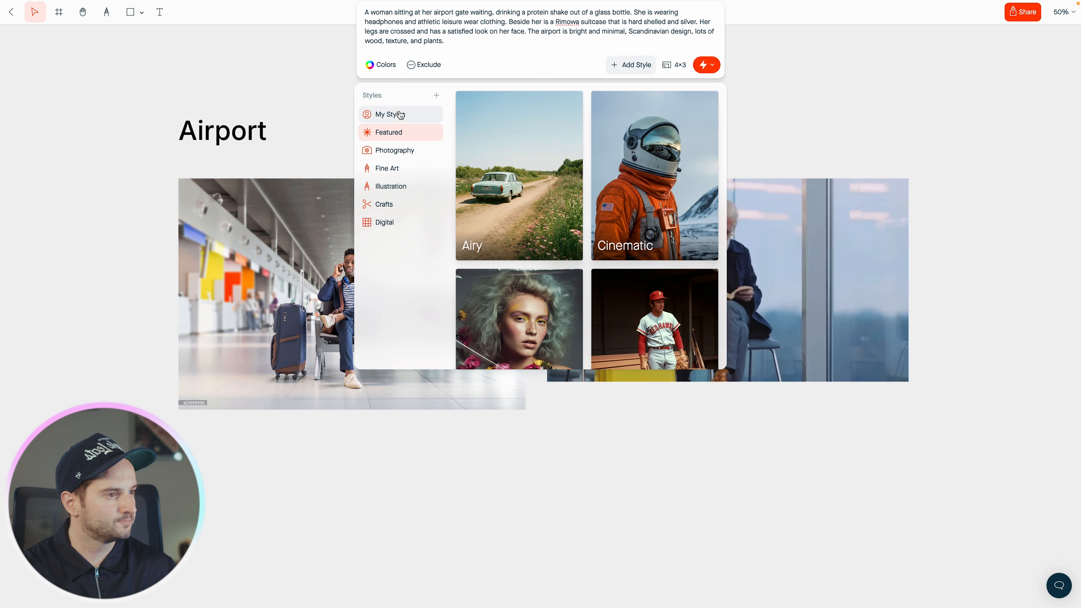
{"action": "left_click", "coordinate": [395, 114]}
{"action": "left_click", "coordinate": [483, 165]}
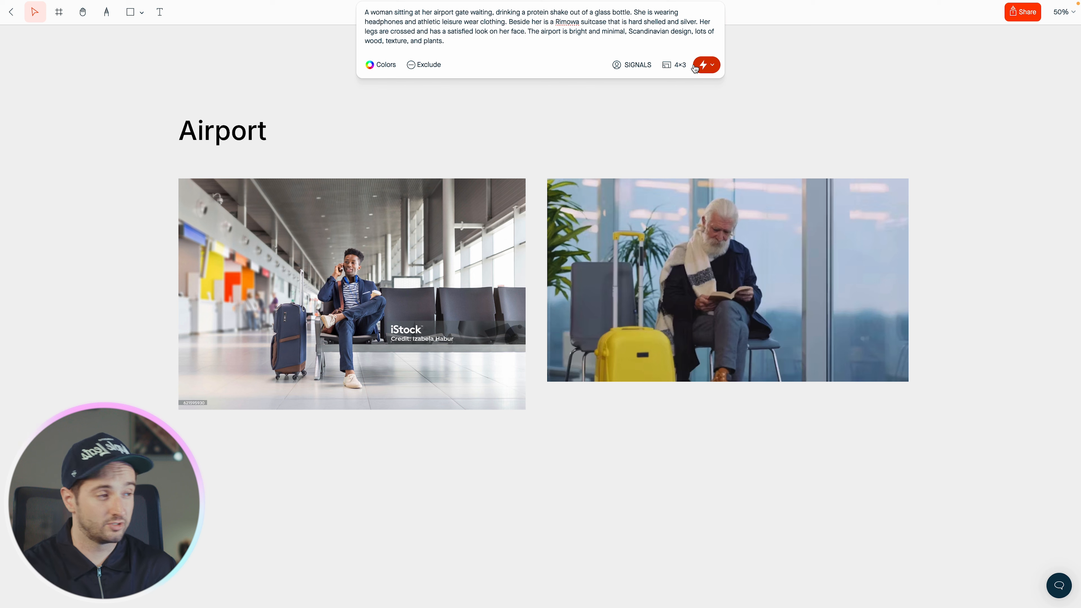
Step: Set the aspect ratio to Portrait 3×4 and generate the airport images
{"action": "left_click", "coordinate": [674, 65]}
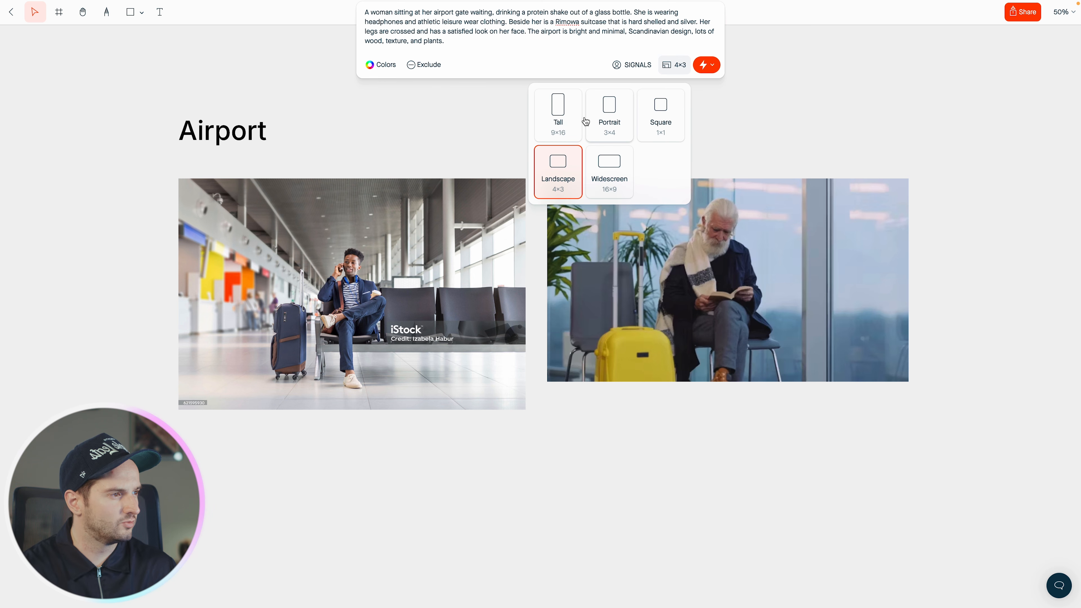
{"action": "left_click", "coordinate": [609, 109]}
{"action": "left_click", "coordinate": [706, 66]}
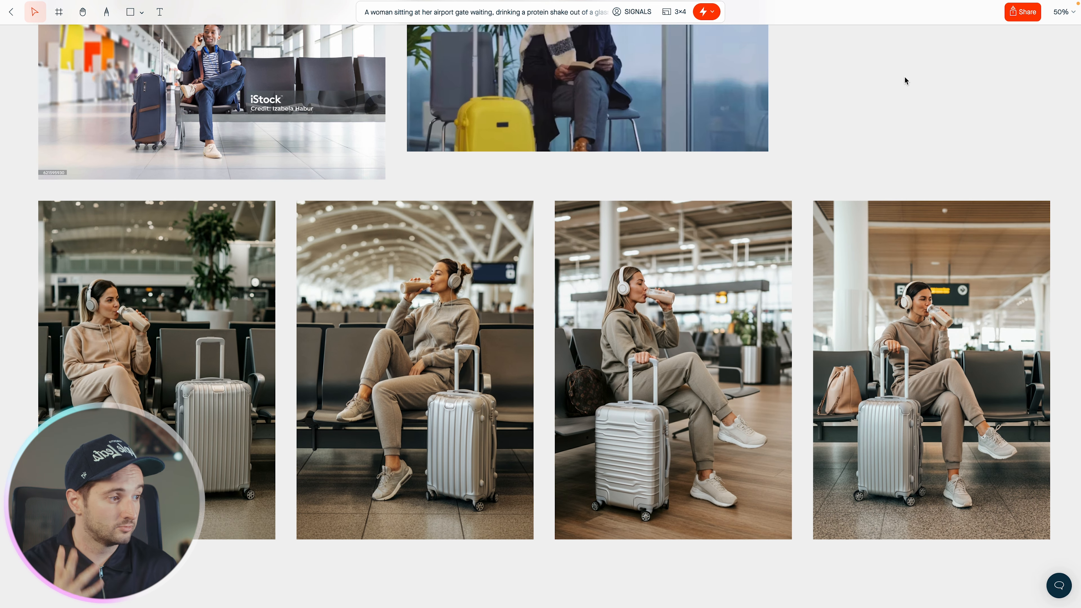
Step: Remix the first wide kitchen image's prompt and copy its text from "The lighting is bright and natural" to "healthy and vibrant atmosphere."
{"action": "scroll", "coordinate": [772, 132], "scroll_direction": "down", "scroll_amount": 5}
{"action": "scroll", "coordinate": [775, 129], "scroll_direction": "left", "scroll_amount": 10}
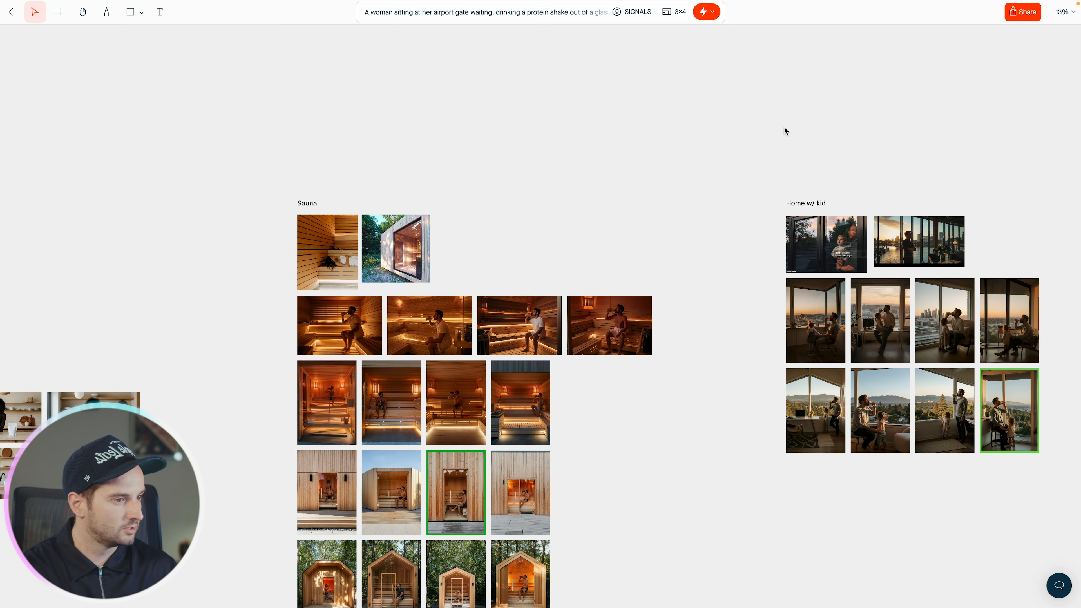
{"action": "scroll", "coordinate": [785, 127], "scroll_direction": "left", "scroll_amount": 15}
{"action": "scroll", "coordinate": [794, 125], "scroll_direction": "up", "scroll_amount": 5}
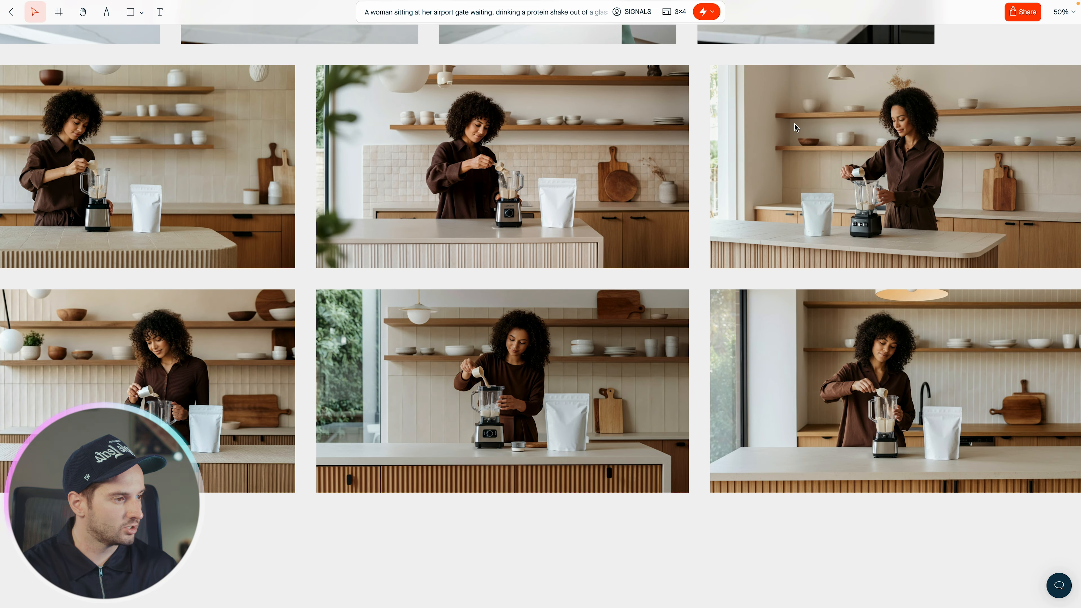
{"action": "scroll", "coordinate": [794, 125], "scroll_direction": "left", "scroll_amount": 8}
{"action": "left_click", "coordinate": [567, 121]}
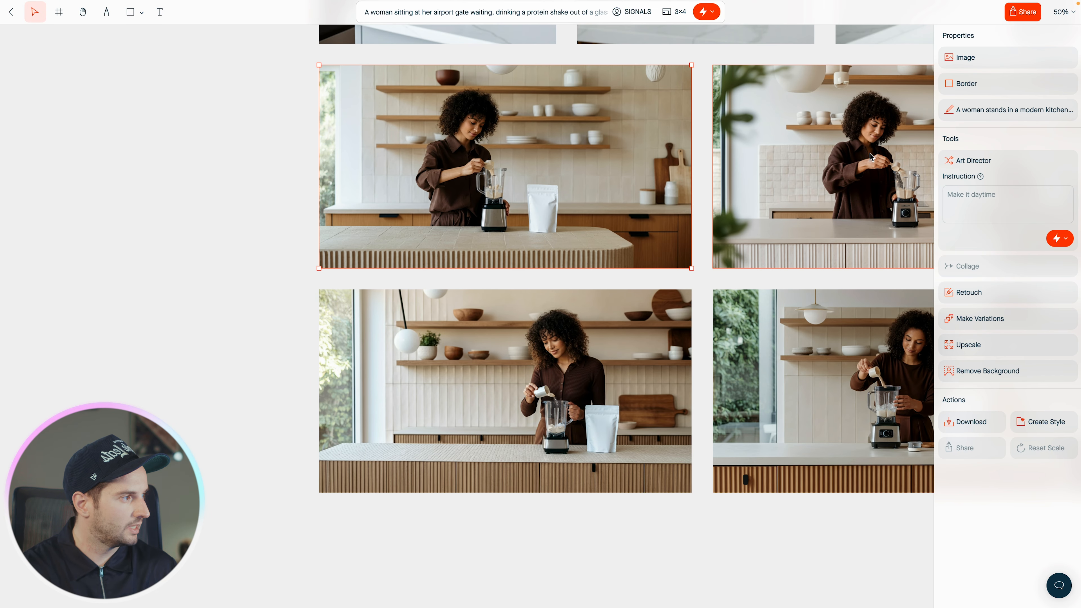
{"action": "left_click", "coordinate": [1019, 111]}
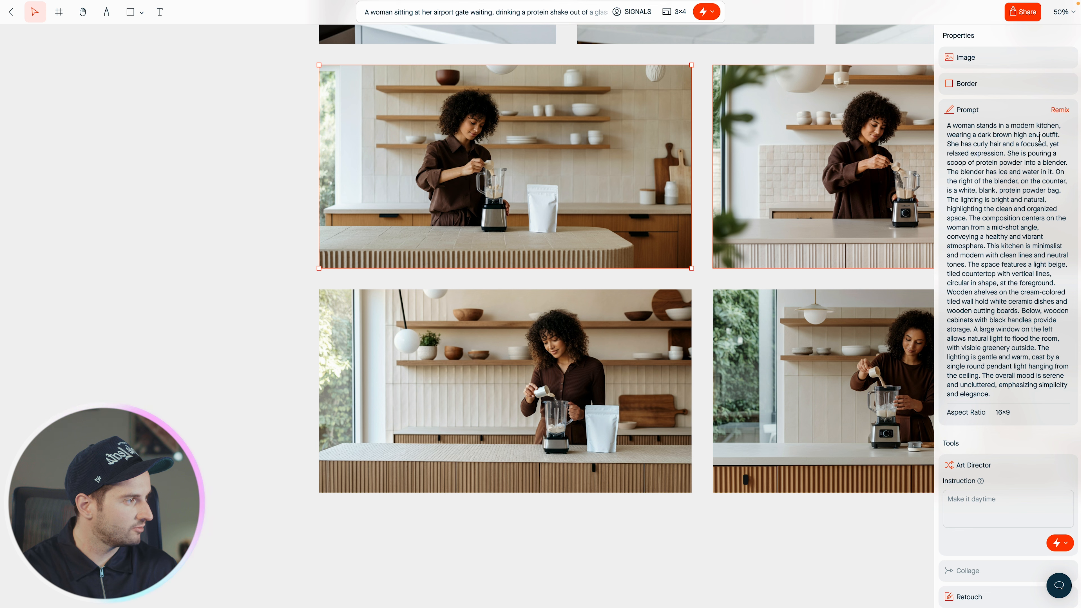
{"action": "left_click", "coordinate": [1060, 110]}
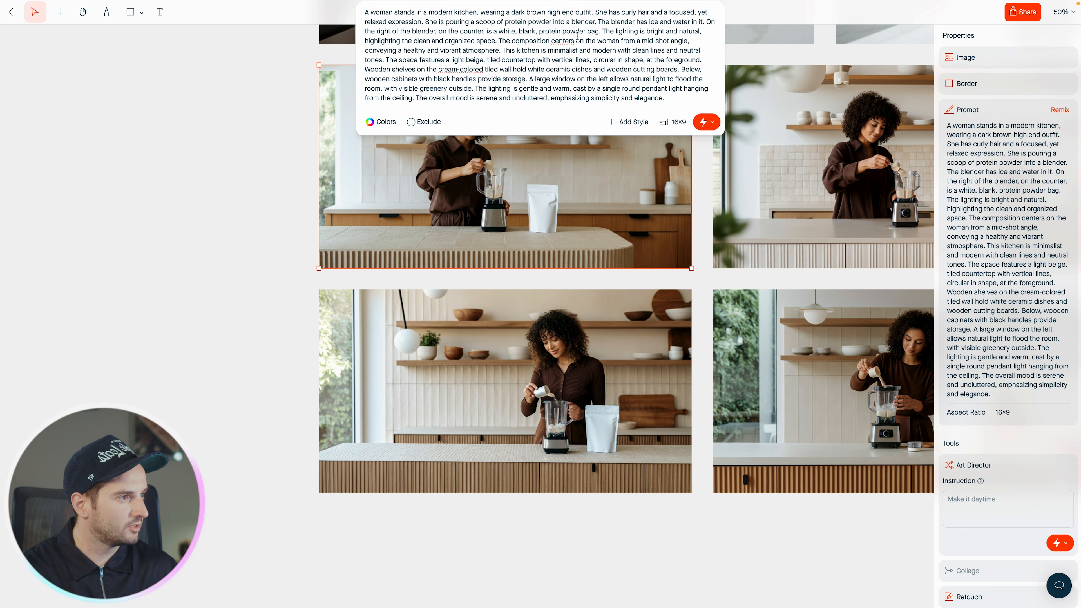
{"action": "left_click_drag", "start_coordinate": [601, 31], "coordinate": [503, 48]}
{"action": "key", "text": "super+c"}
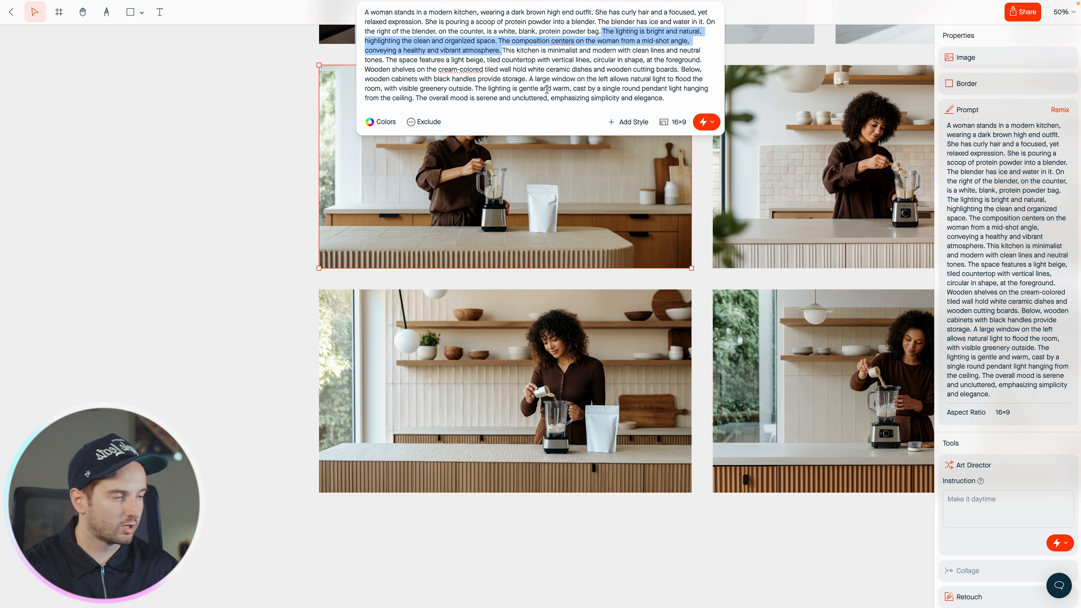
Step: Remix the first generated airport image's prompt and paste the copied lighting and composition sentences at its end
{"action": "left_click", "coordinate": [252, 103]}
{"action": "scroll", "coordinate": [618, 181], "scroll_direction": "down", "scroll_amount": 10}
{"action": "scroll", "coordinate": [617, 181], "scroll_direction": "right", "scroll_amount": 20}
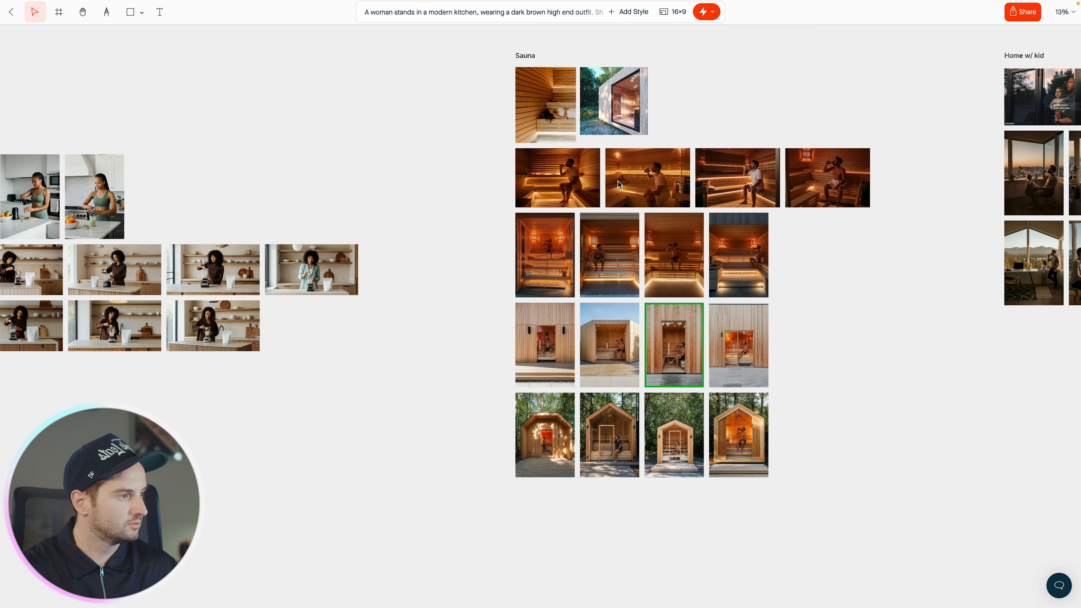
{"action": "scroll", "coordinate": [618, 181], "scroll_direction": "right", "scroll_amount": 10}
{"action": "scroll", "coordinate": [618, 182], "scroll_direction": "up", "scroll_amount": 4}
{"action": "scroll", "coordinate": [618, 184], "scroll_direction": "up", "scroll_amount": 5}
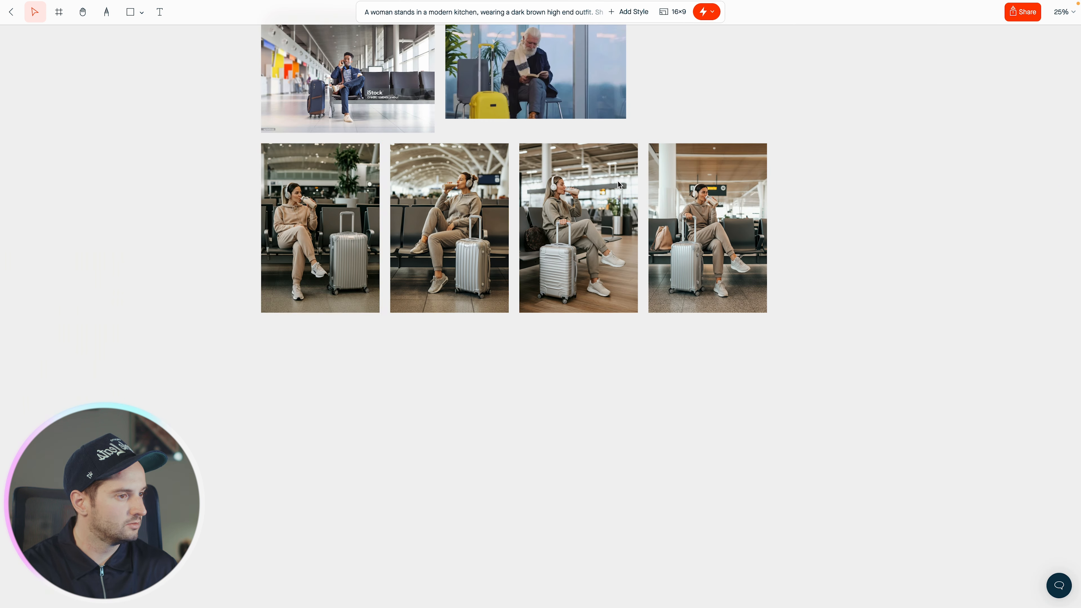
{"action": "left_click", "coordinate": [275, 213]}
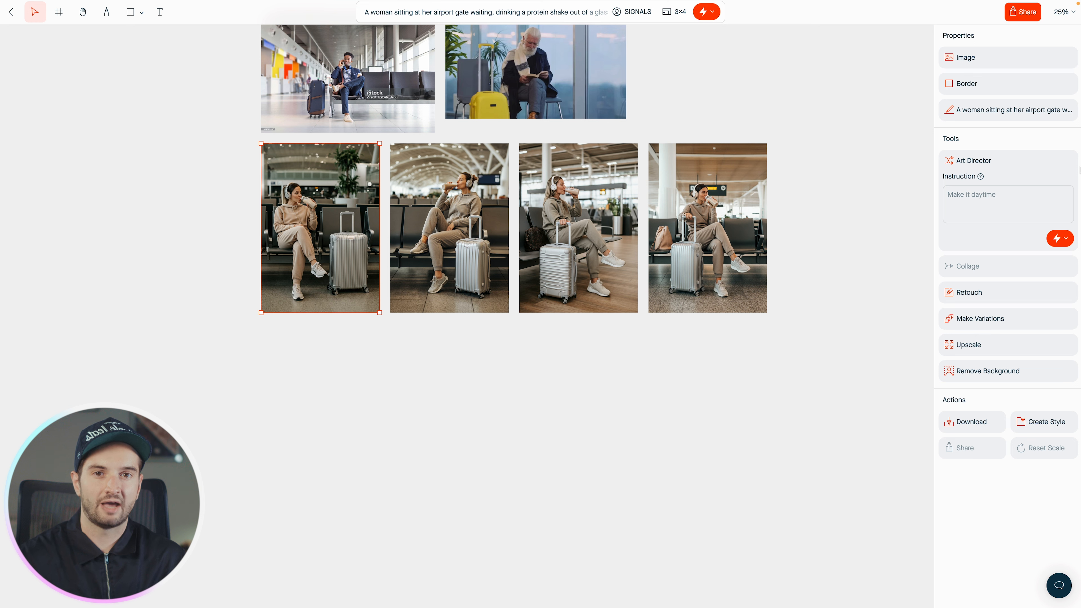
{"action": "left_click", "coordinate": [1068, 114]}
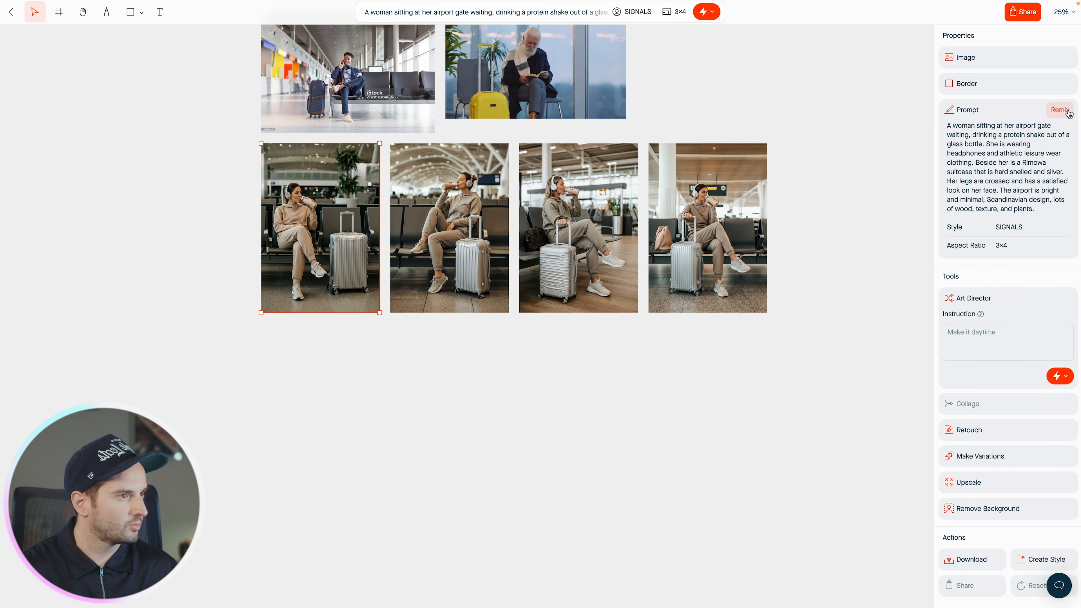
{"action": "left_click", "coordinate": [1068, 114]}
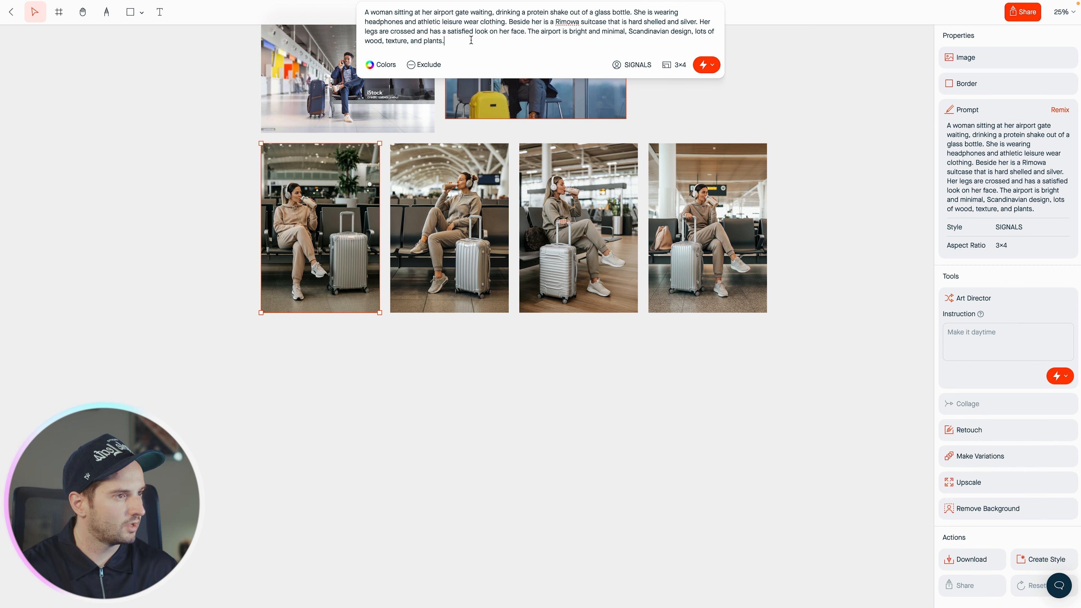
{"action": "key", "text": "super+v"}
{"action": "left_click", "coordinate": [446, 41]}
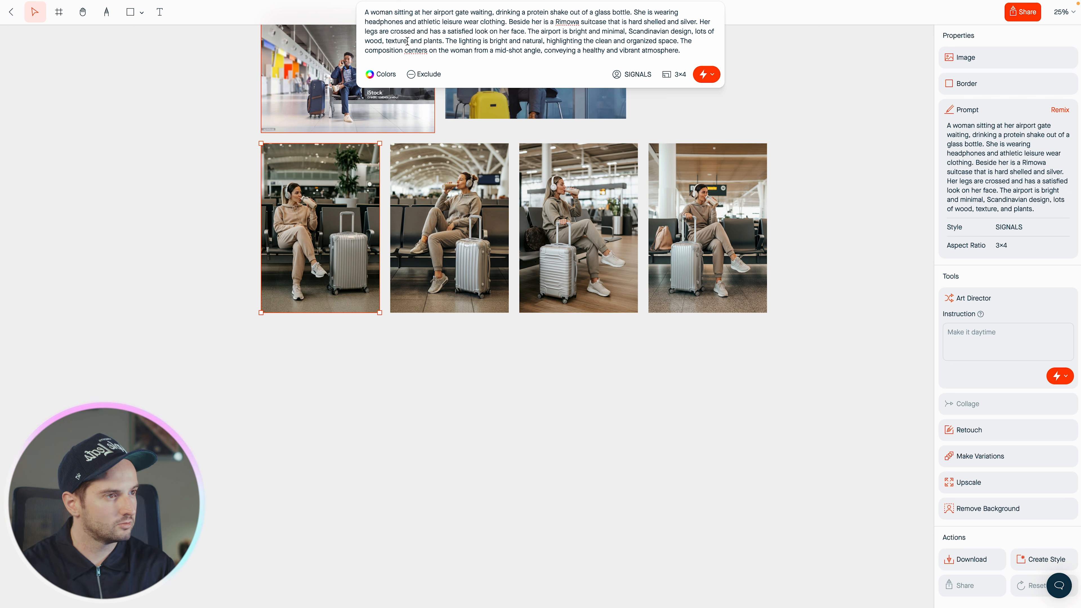
Step: Change the prompt to "An asian woman" wearing "high end" athletic leisure wear and generate the images
{"action": "type", "text": "n asian"}
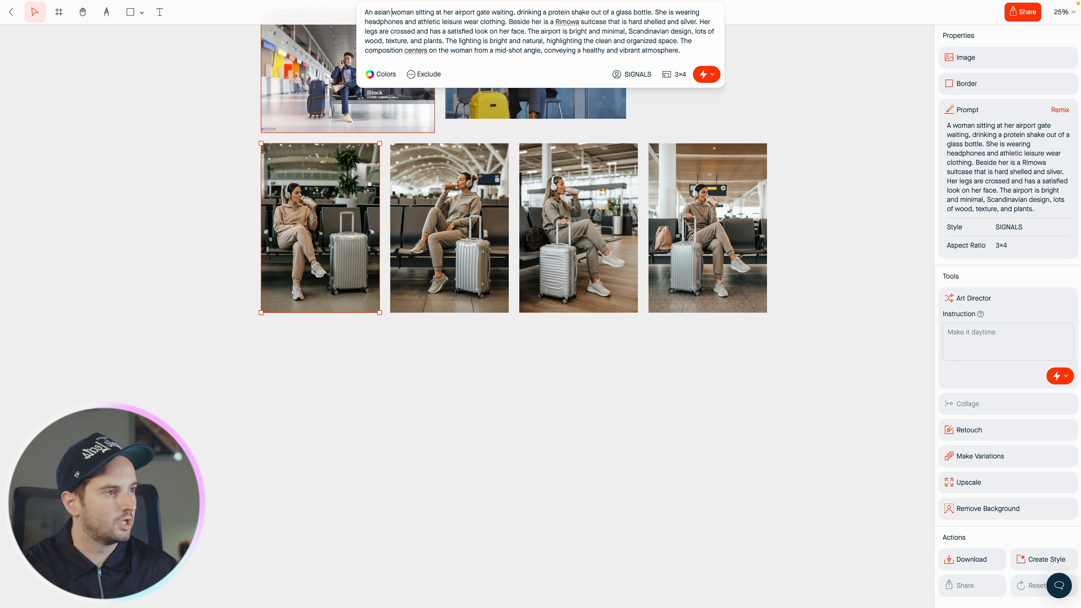
{"action": "left_click", "coordinate": [417, 22]}
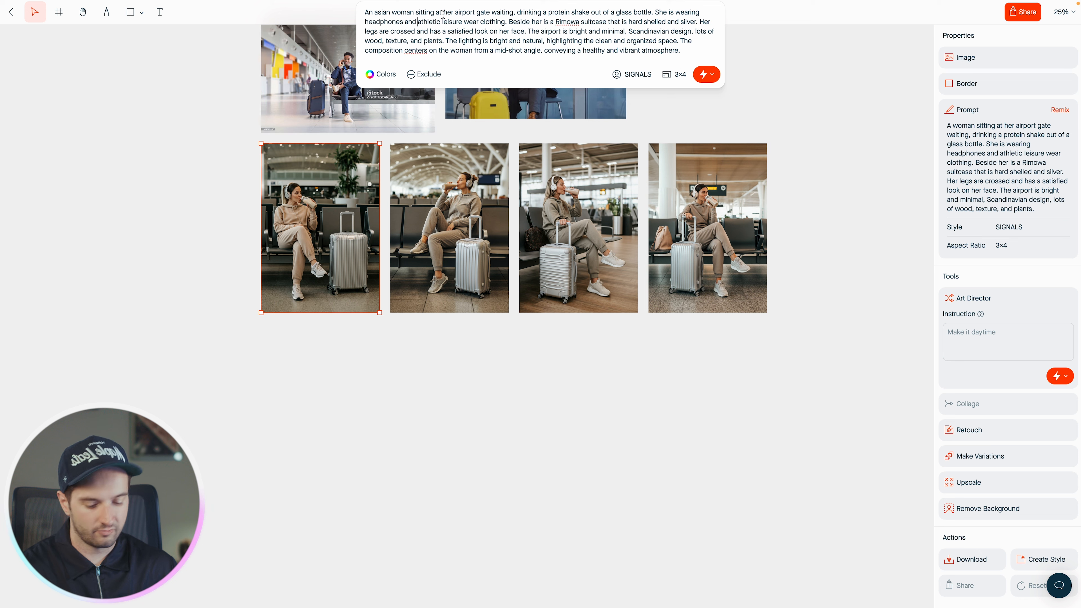
{"action": "type", "text": "high end"}
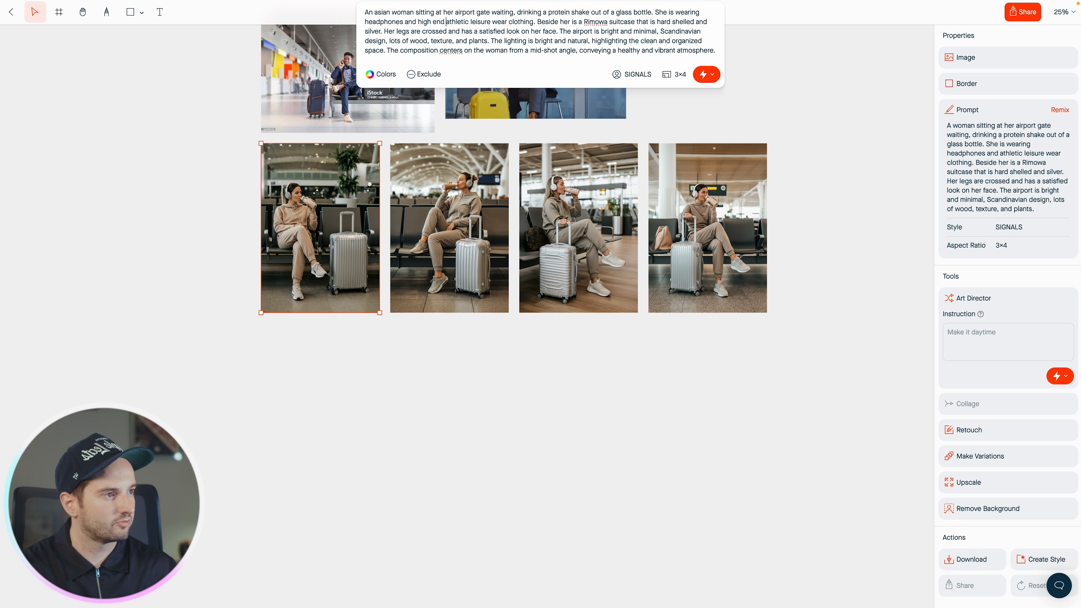
{"action": "left_click", "coordinate": [703, 74]}
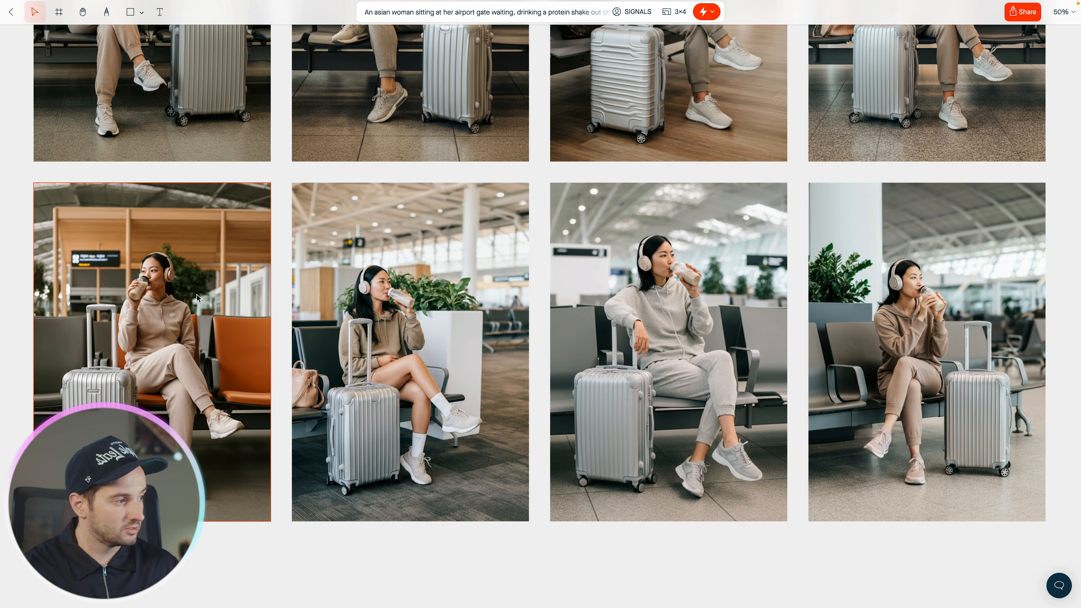
Step: Compare the newly generated airport images closely and select the one with the orange seats
{"action": "left_click", "coordinate": [197, 296]}
{"action": "scroll", "coordinate": [206, 287], "scroll_direction": "up", "scroll_amount": 3}
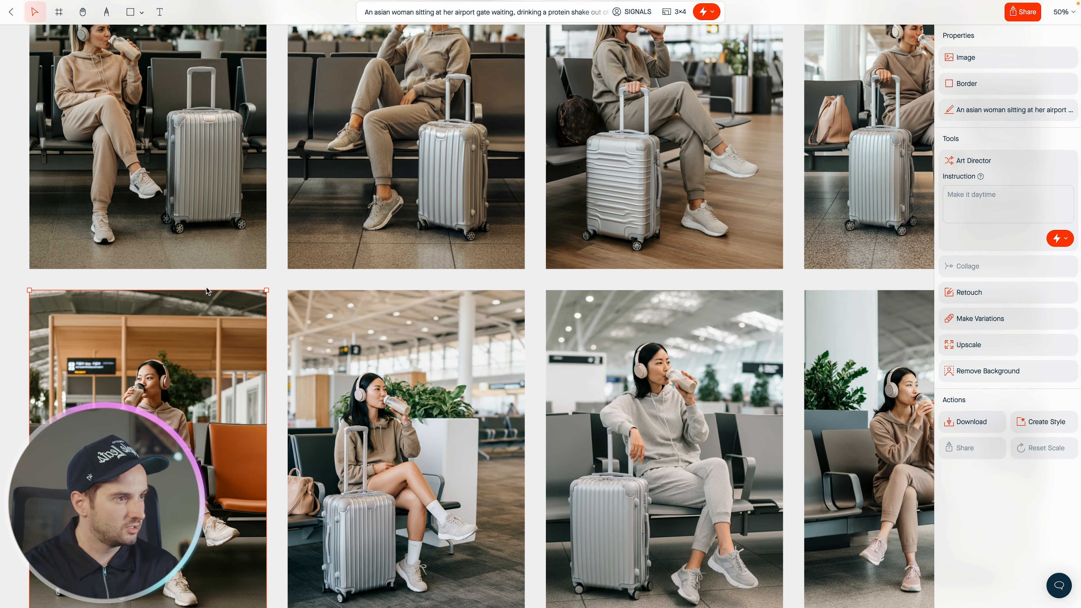
{"action": "scroll", "coordinate": [541, 305], "scroll_direction": "down", "scroll_amount": 3}
{"action": "left_click", "coordinate": [586, 363]}
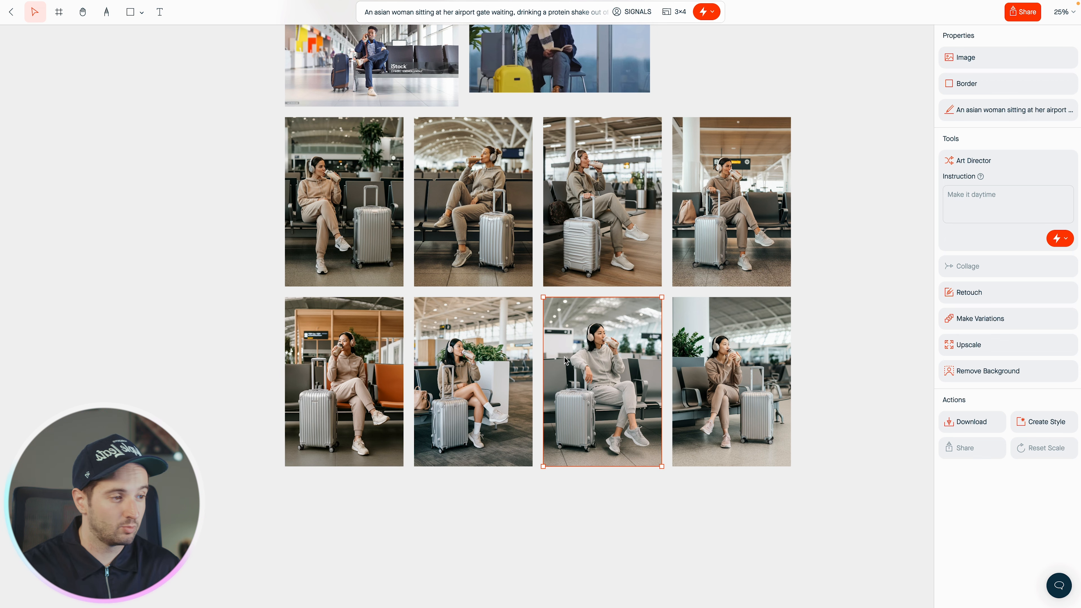
{"action": "left_click", "coordinate": [391, 386]}
{"action": "scroll", "coordinate": [391, 387], "scroll_direction": "up", "scroll_amount": 3}
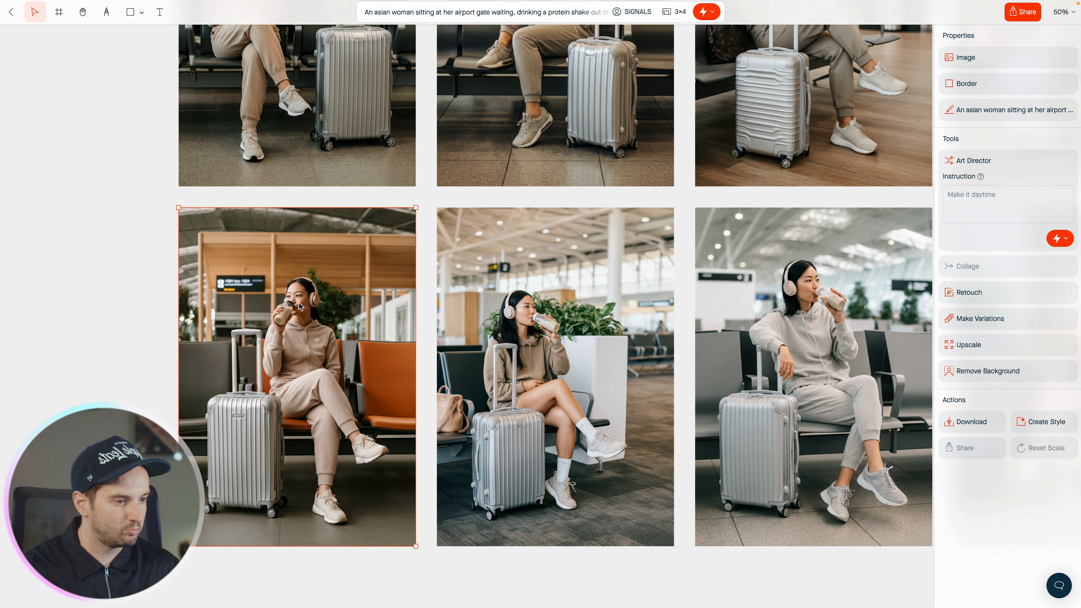
{"action": "scroll", "coordinate": [307, 305], "scroll_direction": "down", "scroll_amount": 3}
{"action": "mouse_move", "coordinate": [980, 176]}
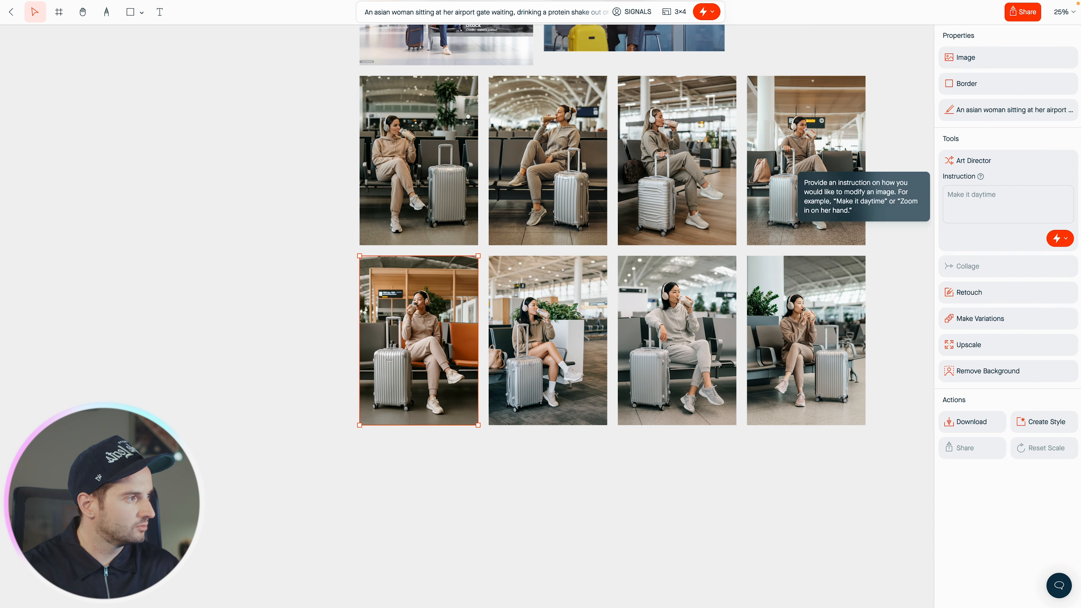
Step: Add "Her arm is resting on the suitcase." before the crossed-legs sentence and "Natural light is filling the airport from the windows." at the prompt's end
{"action": "left_click", "coordinate": [1013, 110]}
{"action": "left_click", "coordinate": [532, 12]}
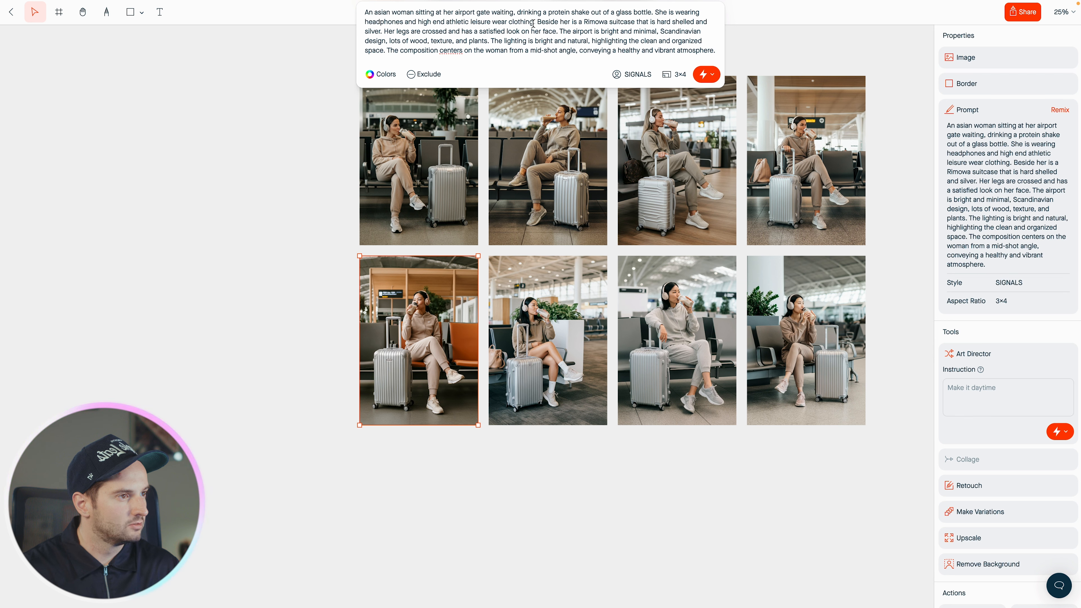
{"action": "type", "text": "Her arm is resting on the "}
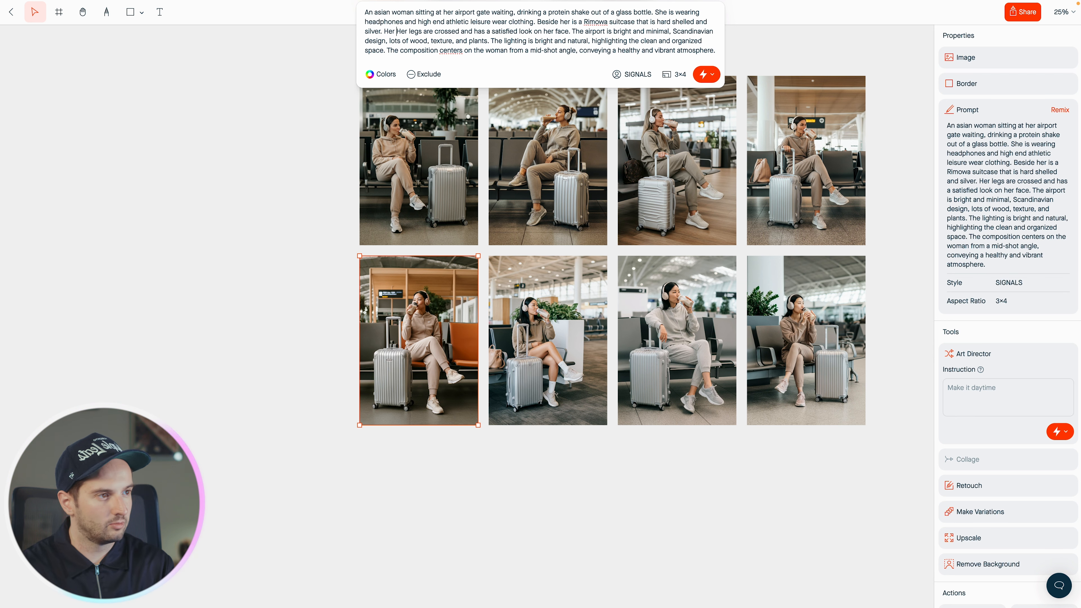
{"action": "type", "text": "suitcase."}
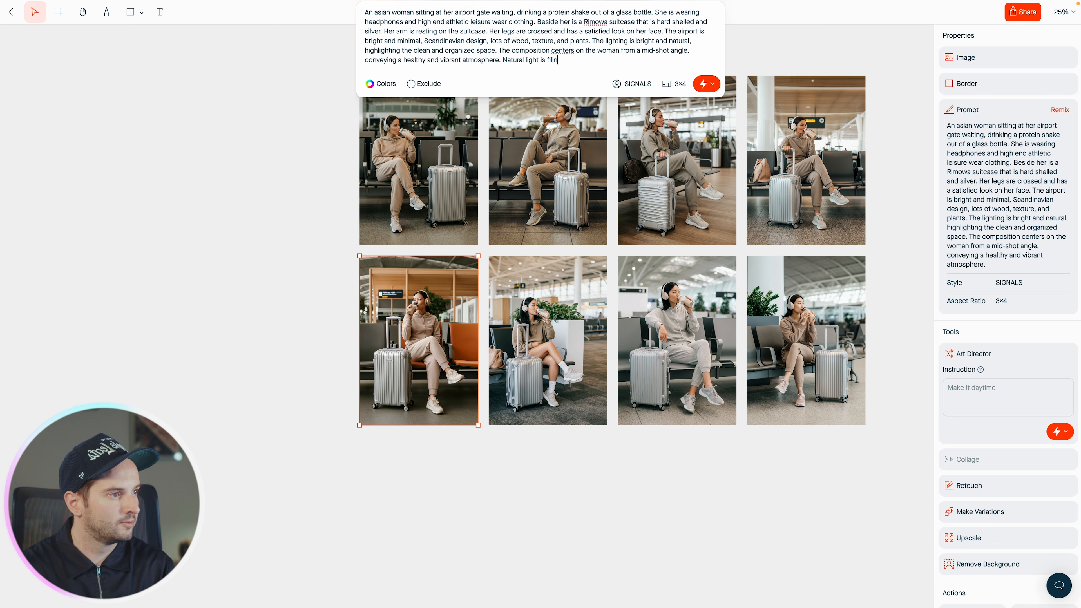
{"action": "type", "text": "the airport from t"}
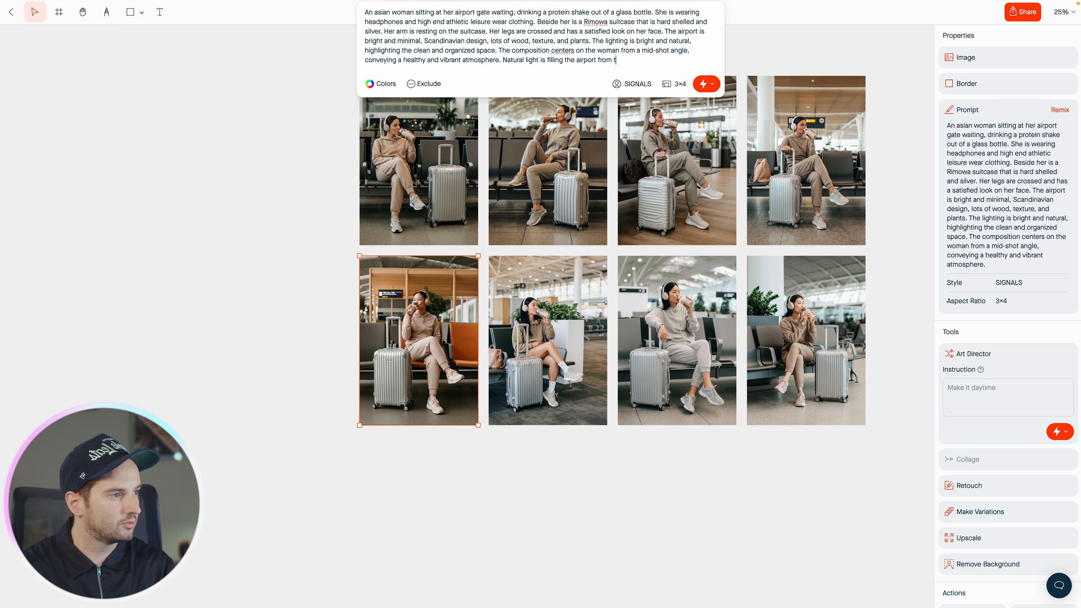
{"action": "type", "text": "he windows."}
{"action": "scroll", "coordinate": [513, 271], "scroll_direction": "down", "scroll_amount": 2}
{"action": "scroll", "coordinate": [512, 272], "scroll_direction": "left", "scroll_amount": 2}
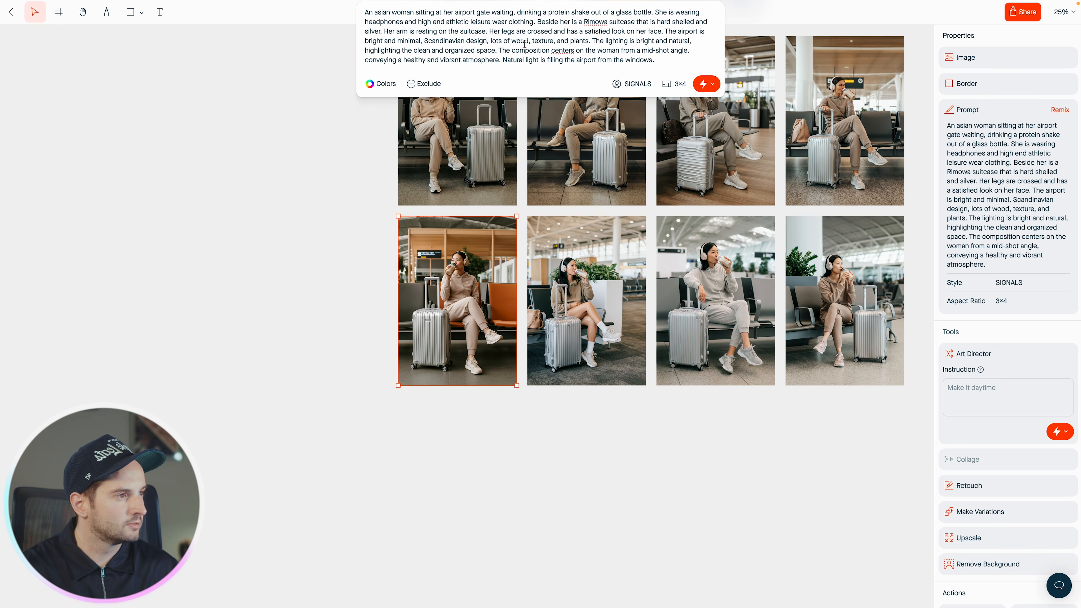
Step: Replace "athletic leisure wear" with "minimal relaxed" in the clothing description and generate the images
{"action": "left_click_drag", "start_coordinate": [444, 23], "coordinate": [506, 22]}
{"action": "left_click", "coordinate": [472, 21]}
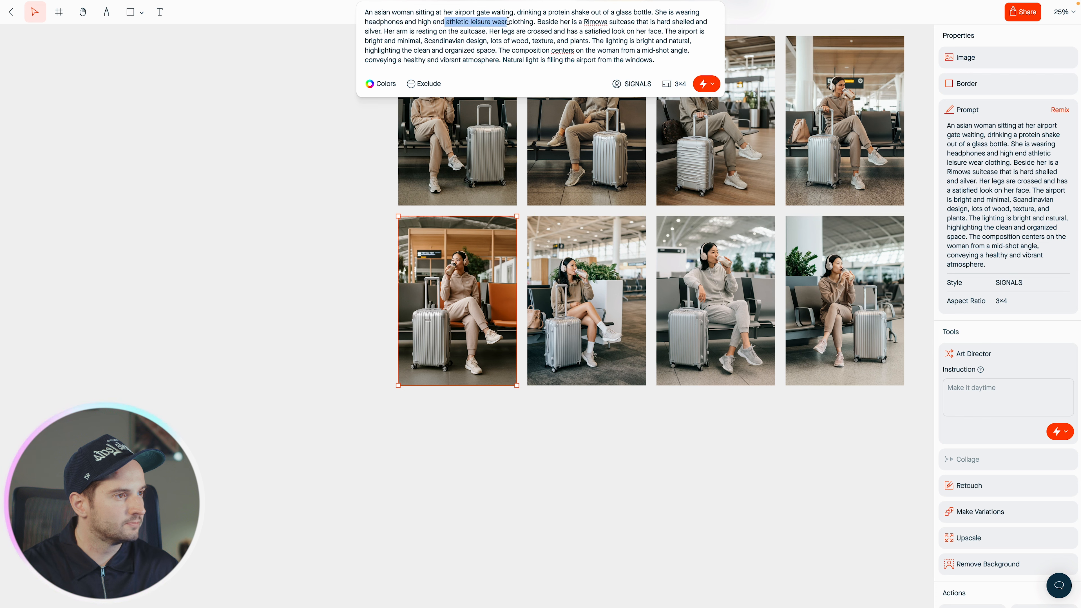
{"action": "key", "text": "BackSpace"}
{"action": "type", "text": "minimal relaxed"}
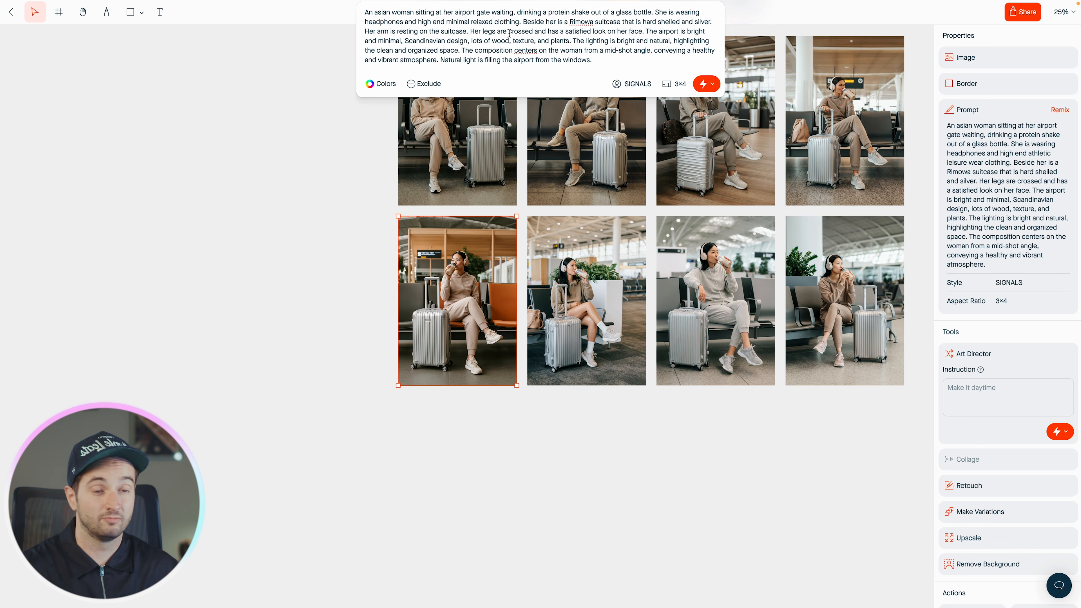
{"action": "left_click", "coordinate": [703, 84]}
Step: Compare the newly generated row of airport images for pose, clothing and seating
{"action": "scroll", "coordinate": [538, 363], "scroll_direction": "down", "scroll_amount": 3}
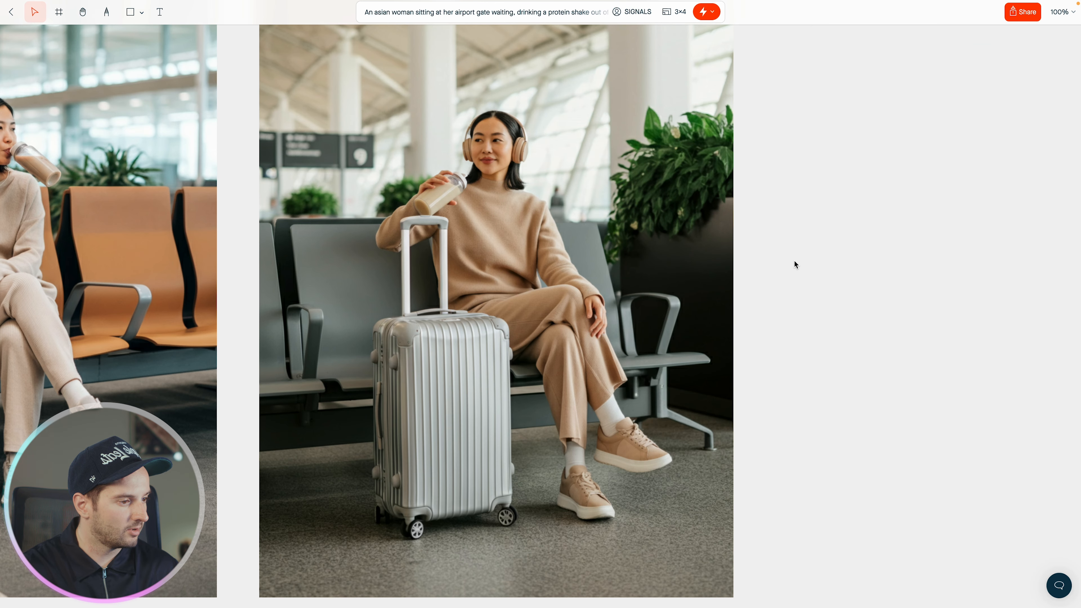
{"action": "scroll", "coordinate": [794, 264], "scroll_direction": "left", "scroll_amount": 1}
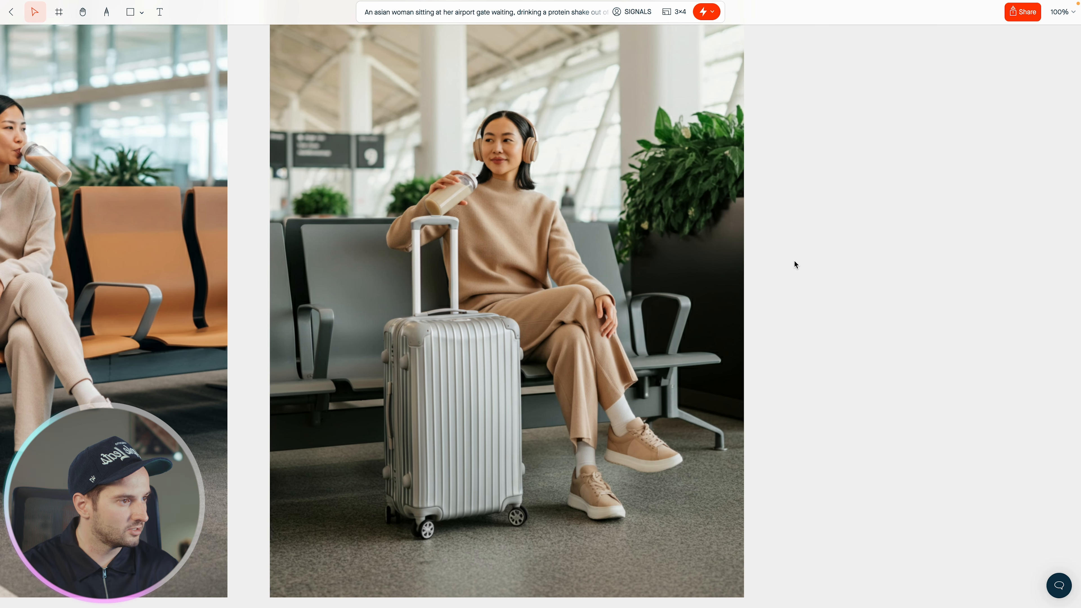
{"action": "scroll", "coordinate": [794, 261], "scroll_direction": "left", "scroll_amount": 5}
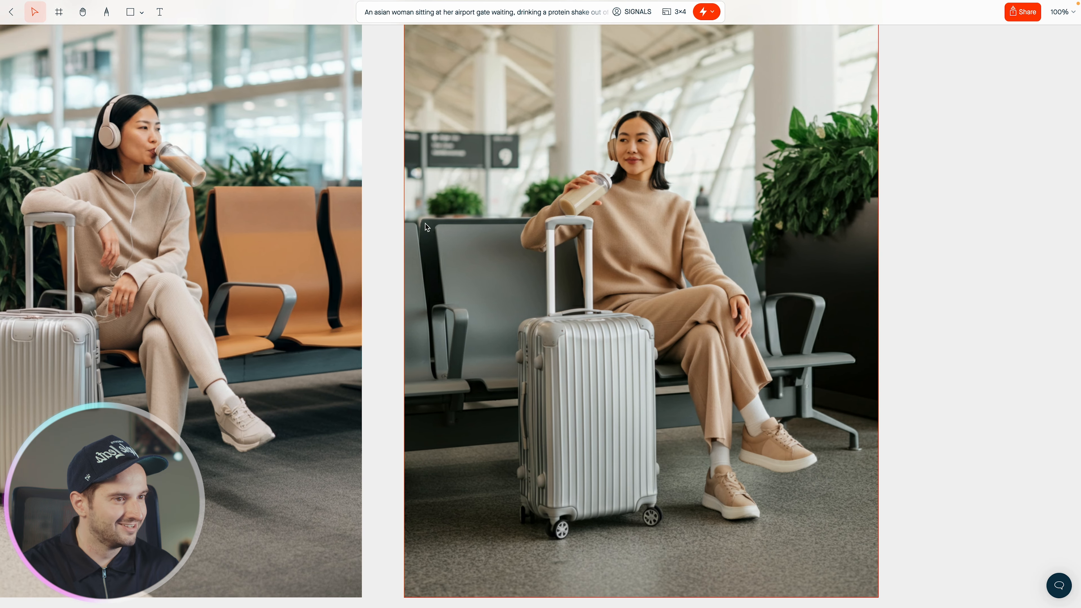
{"action": "scroll", "coordinate": [214, 217], "scroll_direction": "left", "scroll_amount": 3}
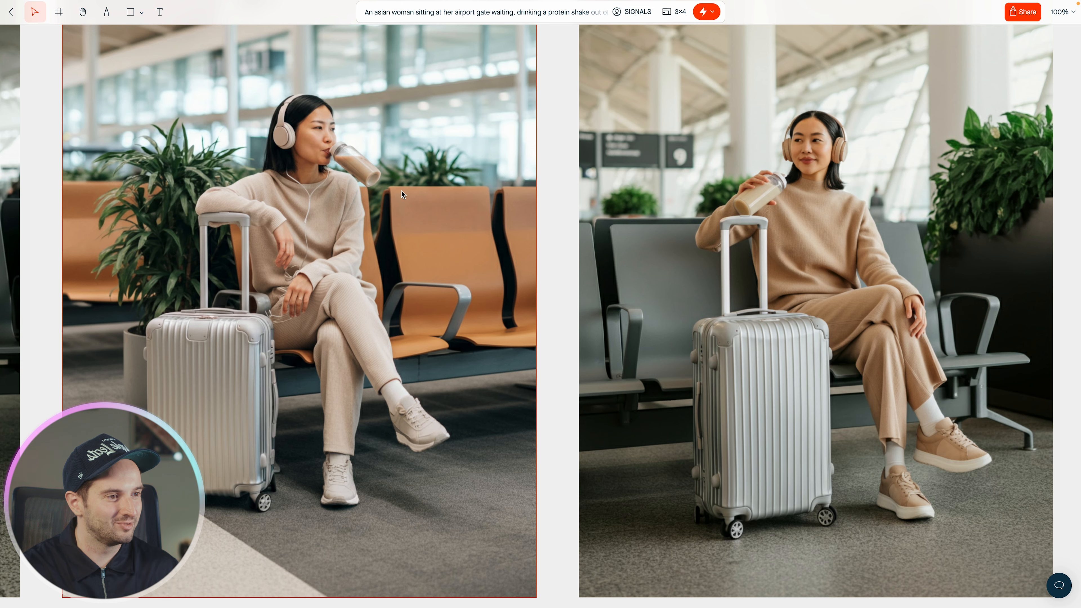
{"action": "scroll", "coordinate": [386, 178], "scroll_direction": "down", "scroll_amount": 5}
{"action": "scroll", "coordinate": [530, 244], "scroll_direction": "left", "scroll_amount": 4}
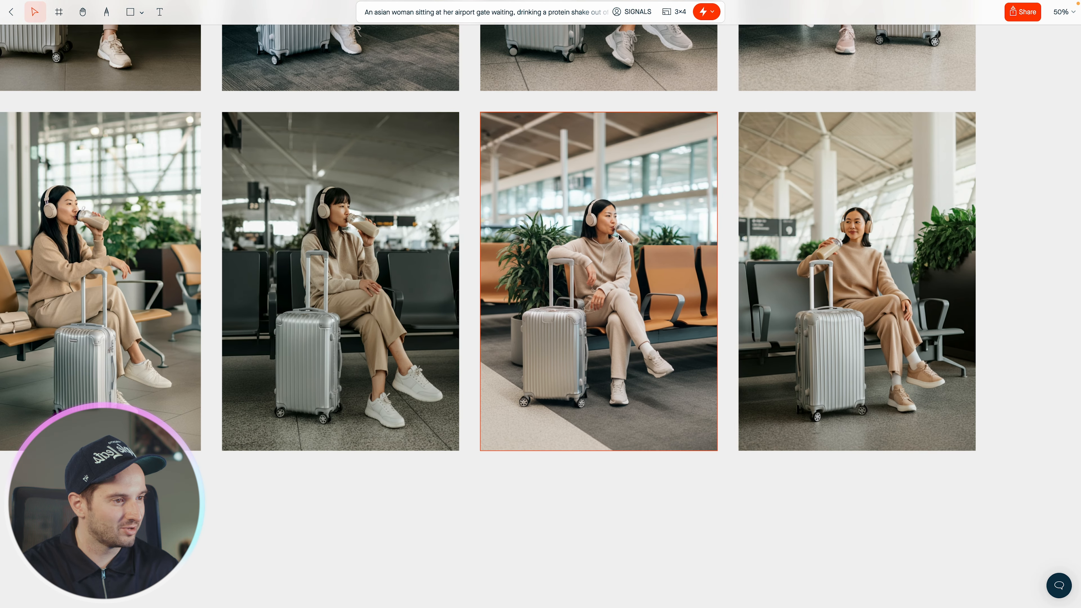
{"action": "scroll", "coordinate": [620, 238], "scroll_direction": "left", "scroll_amount": 4}
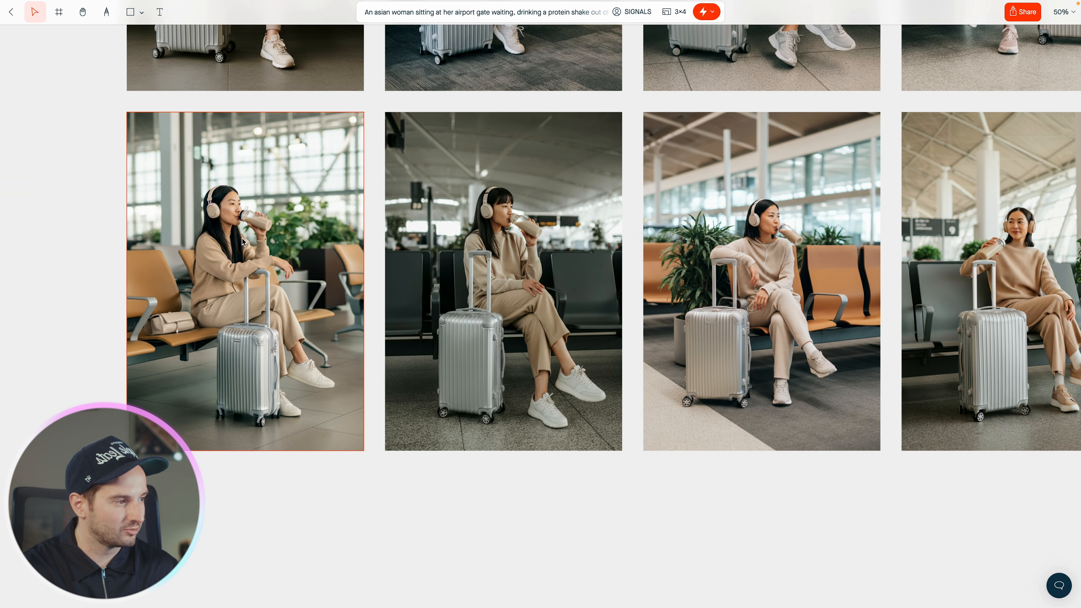
Step: Inspect closely how the bottle and arm meet the suitcase handle in the last airport image
{"action": "scroll", "coordinate": [571, 267], "scroll_direction": "right", "scroll_amount": 6}
{"action": "scroll", "coordinate": [680, 279], "scroll_direction": "right", "scroll_amount": 4}
{"action": "key", "text": "super+equal"}
{"action": "left_click", "coordinate": [658, 276]}
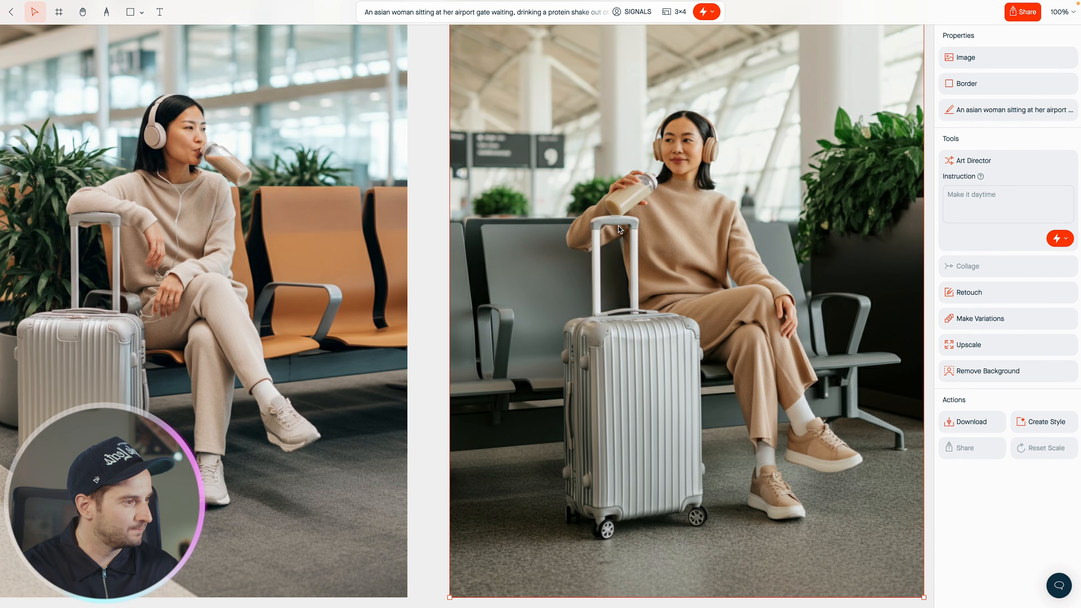
{"action": "scroll", "coordinate": [617, 230], "scroll_direction": "up", "scroll_amount": 10}
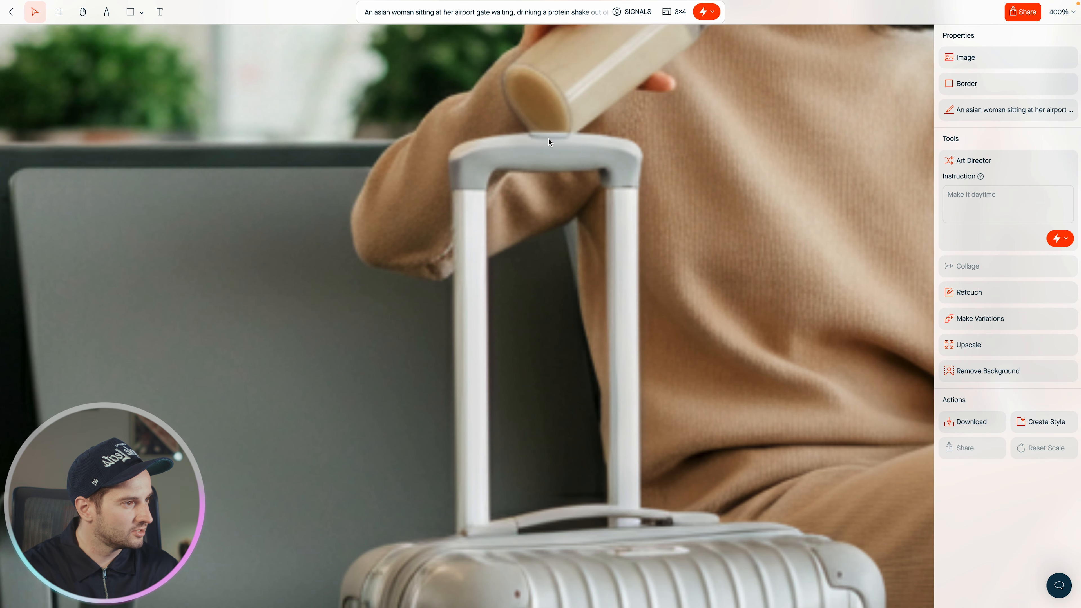
{"action": "key", "text": "super+0"}
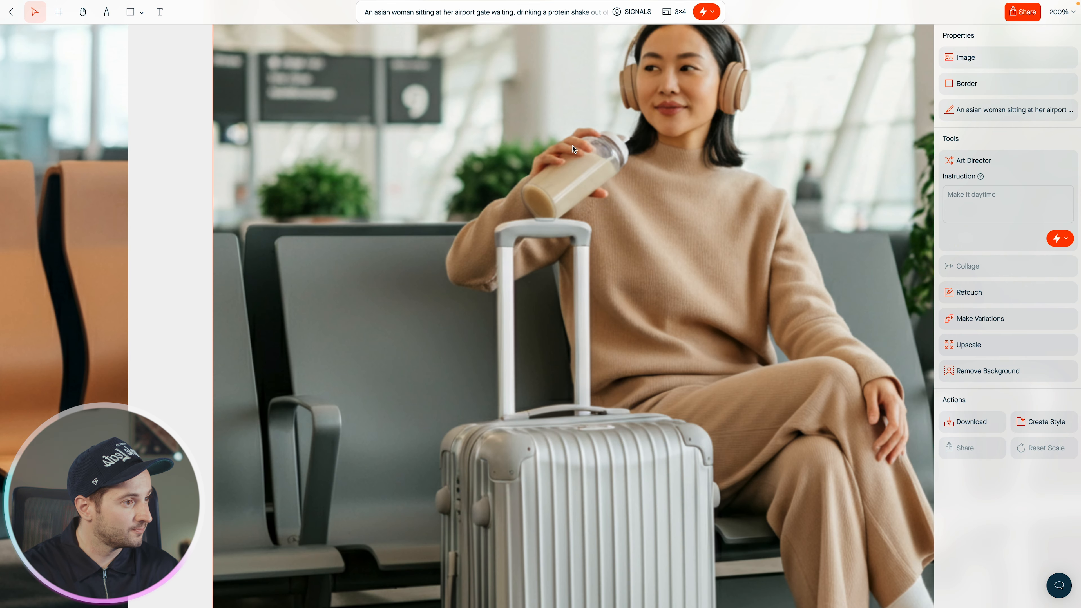
{"action": "key", "text": "Escape"}
{"action": "key", "text": "super+minus"}
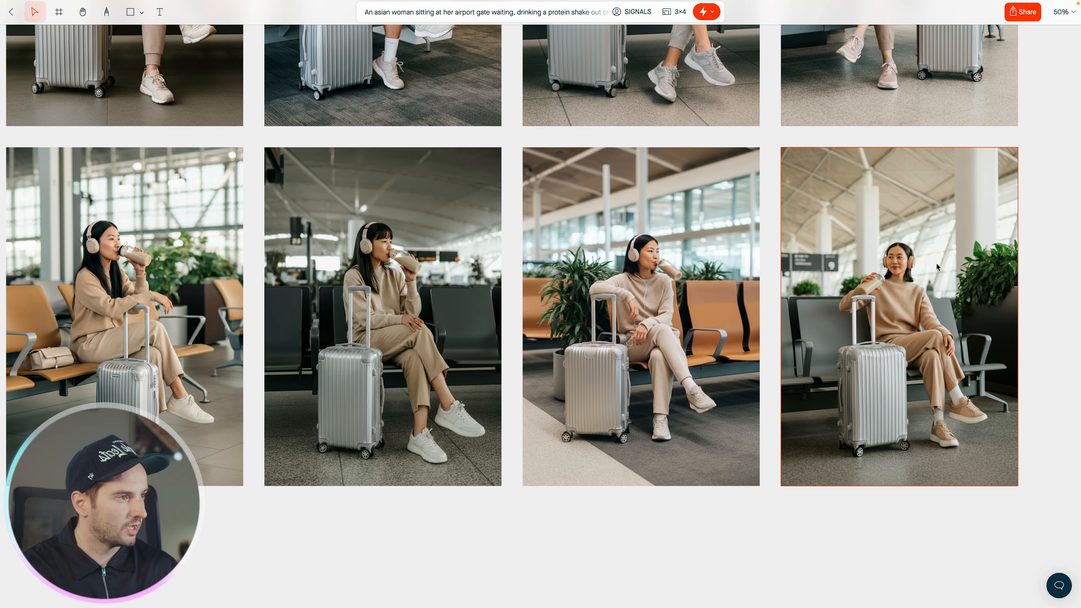
Step: Append "The ceilings are scandanavian wood decor." to the prompt, correct the misspelled word and generate two sets of images
{"action": "left_click", "coordinate": [500, 19]}
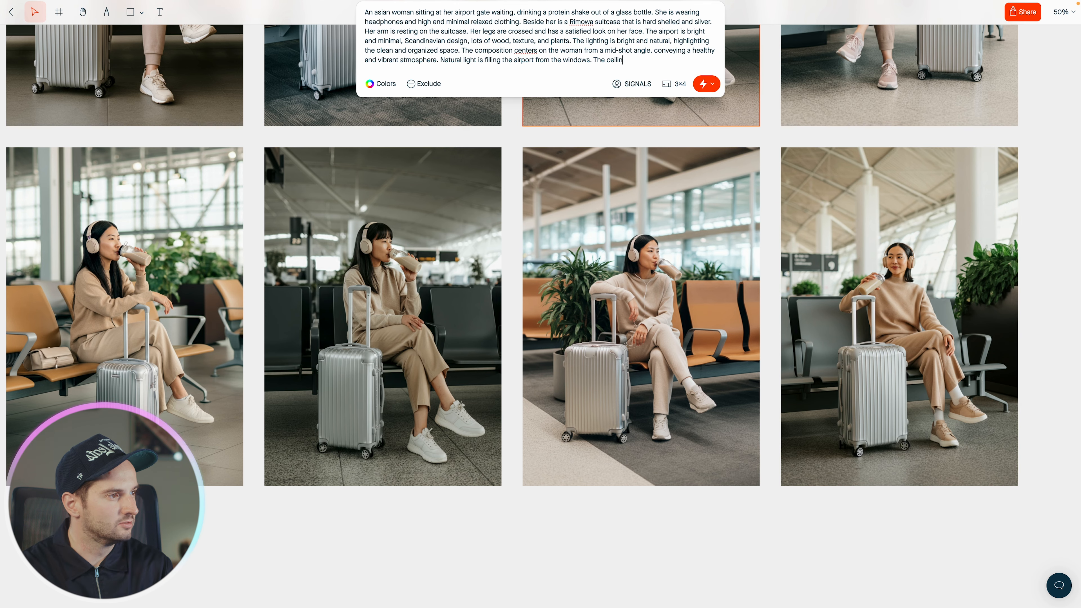
{"action": "type", "text": "scandanavian woo"}
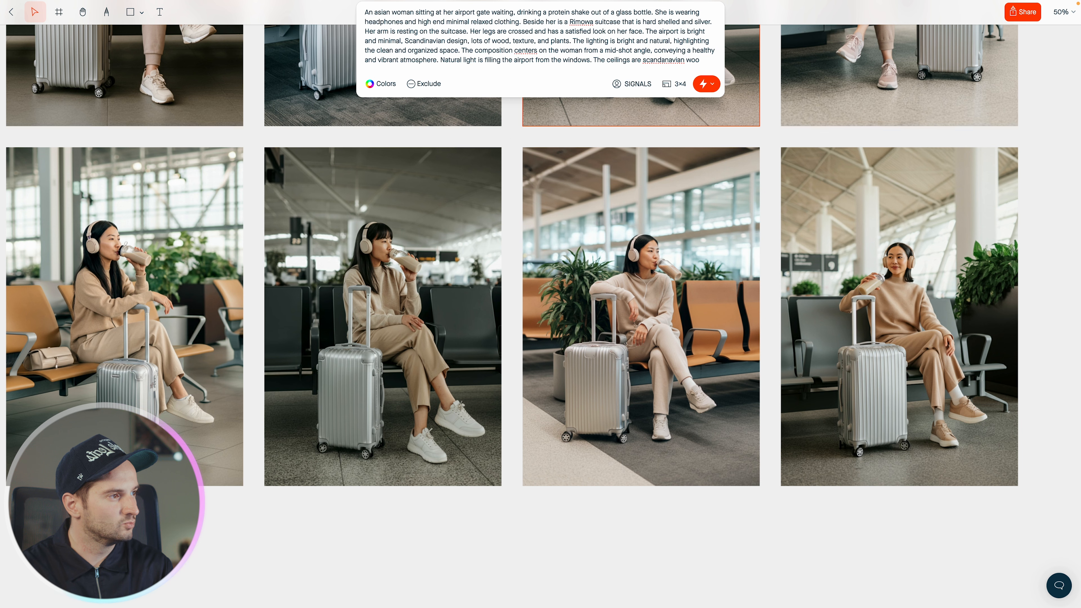
{"action": "type", "text": "d decor."}
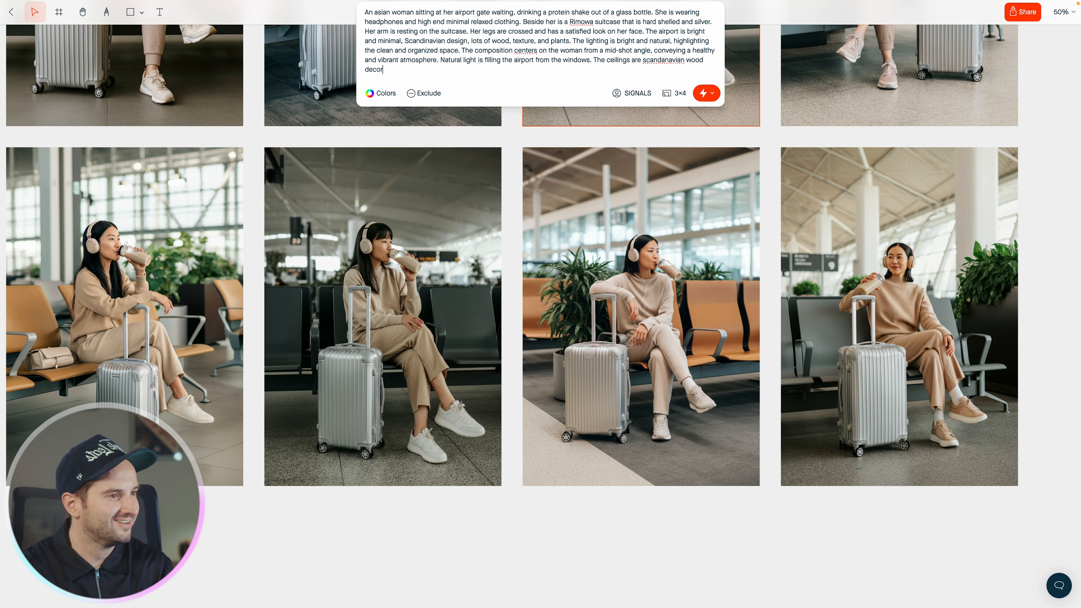
{"action": "right_click", "coordinate": [662, 60]}
{"action": "left_click", "coordinate": [681, 69]}
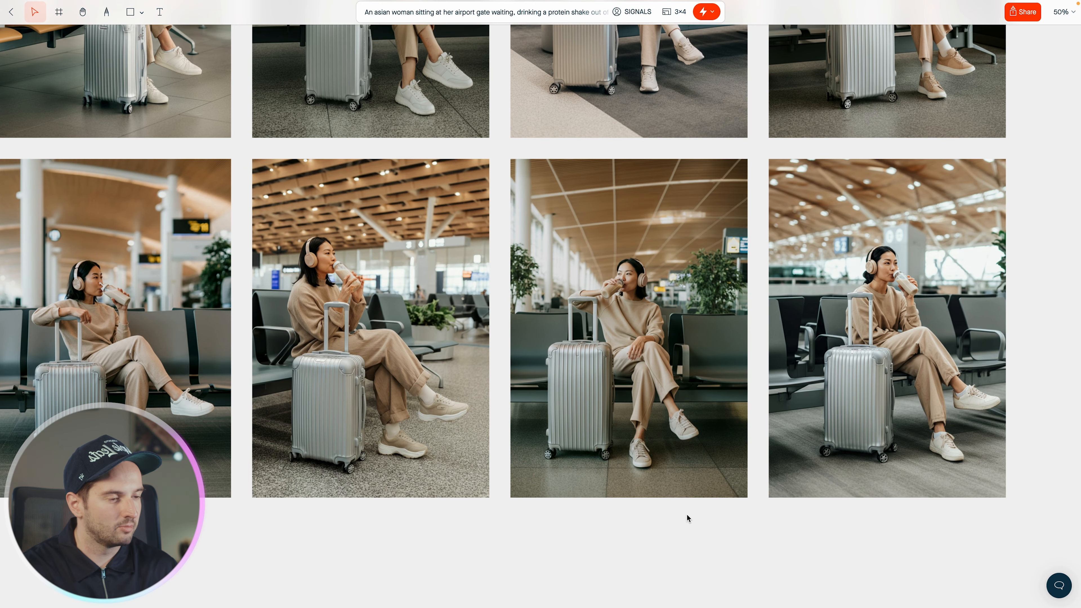
{"action": "scroll", "coordinate": [687, 515], "scroll_direction": "left", "scroll_amount": 1}
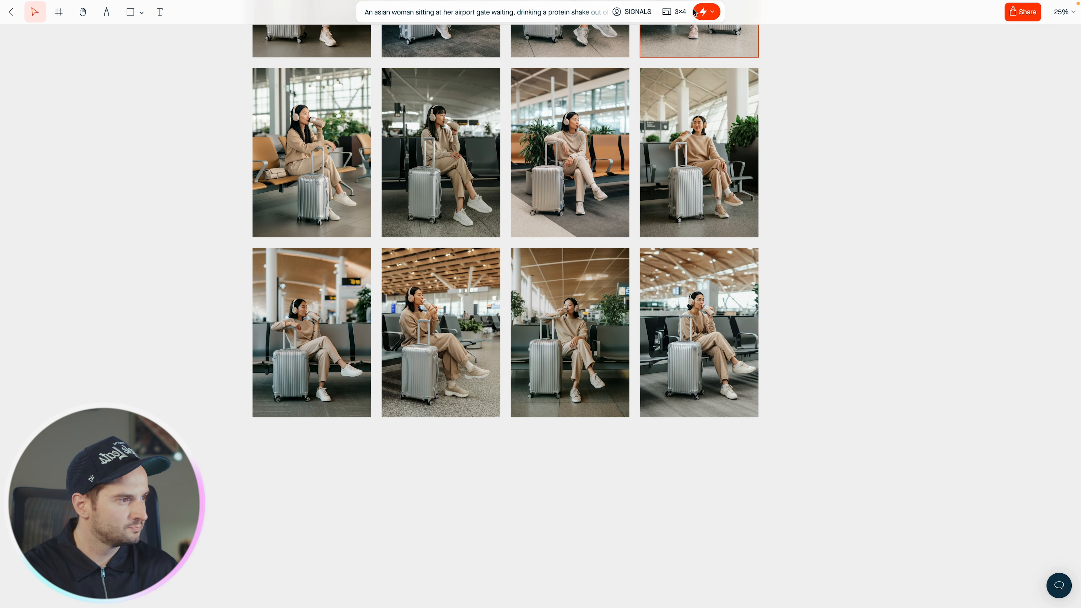
{"action": "left_click", "coordinate": [694, 12]}
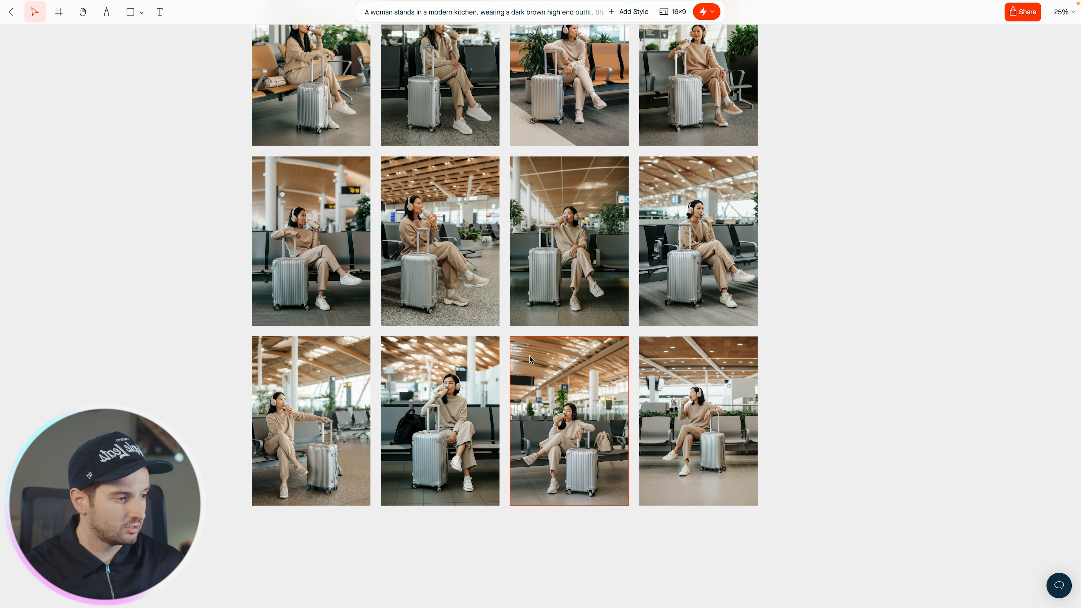
Step: Select the third wood-ceiling airport image, with the woman's arm on the suitcase between two plants, and check its details
{"action": "left_click", "coordinate": [581, 285]}
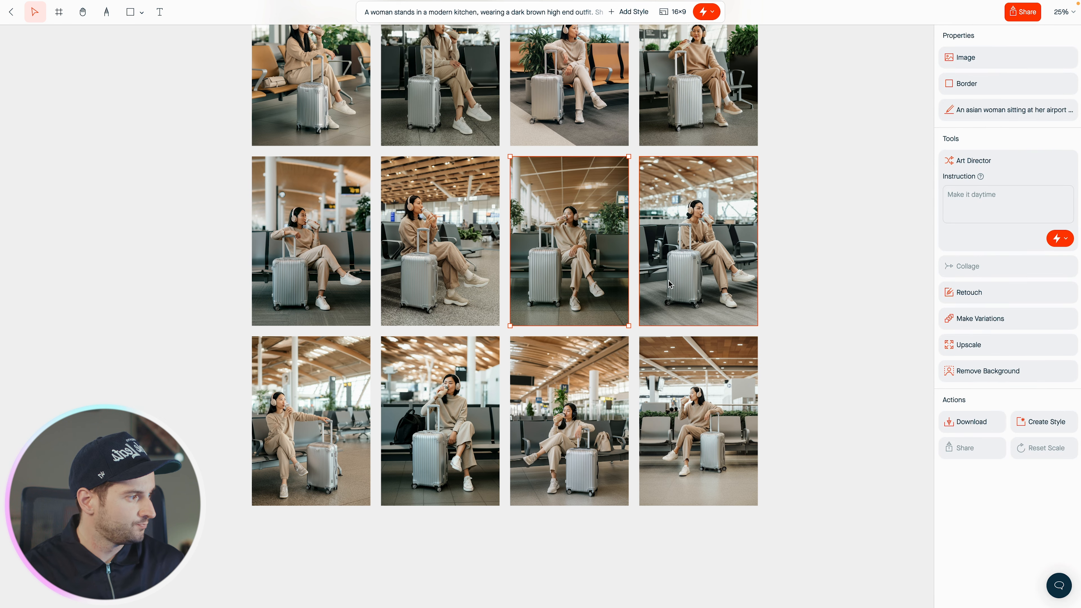
{"action": "scroll", "coordinate": [600, 237], "scroll_direction": "up", "scroll_amount": 8}
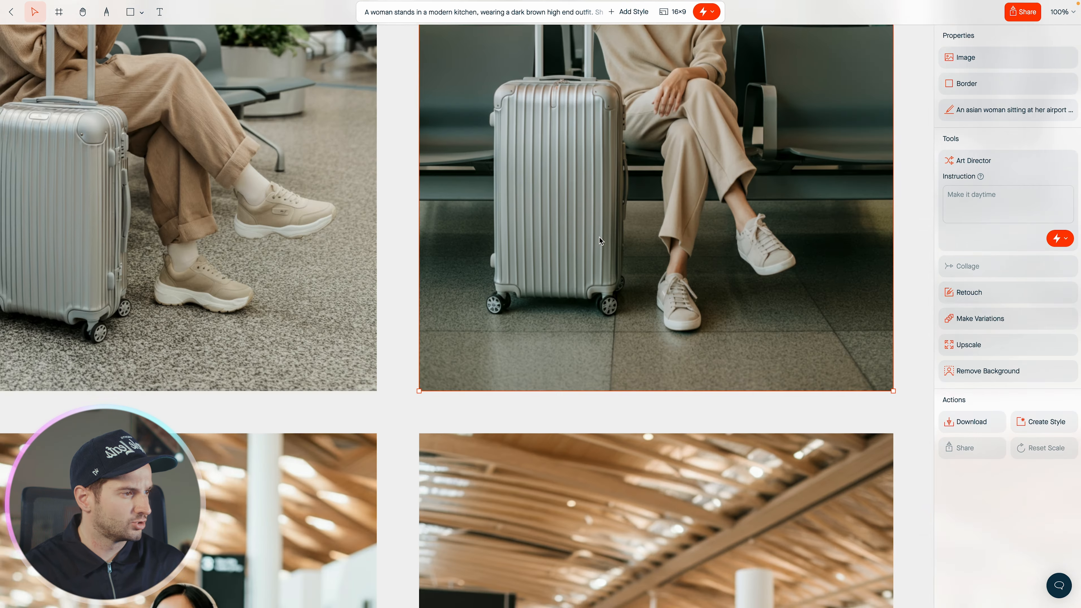
{"action": "scroll", "coordinate": [600, 238], "scroll_direction": "up", "scroll_amount": 2}
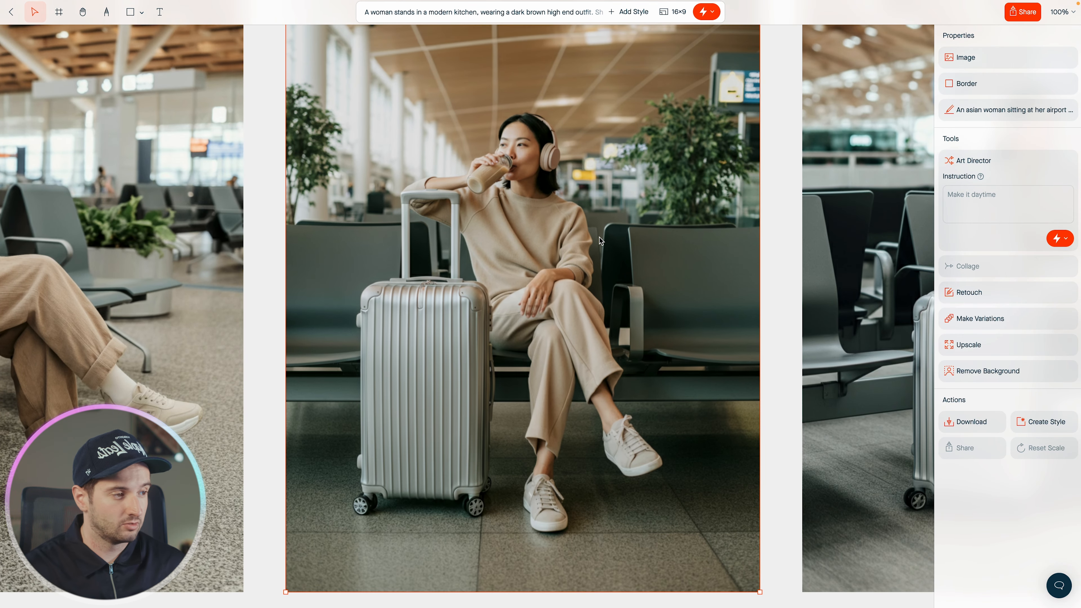
{"action": "scroll", "coordinate": [600, 237], "scroll_direction": "down", "scroll_amount": 4}
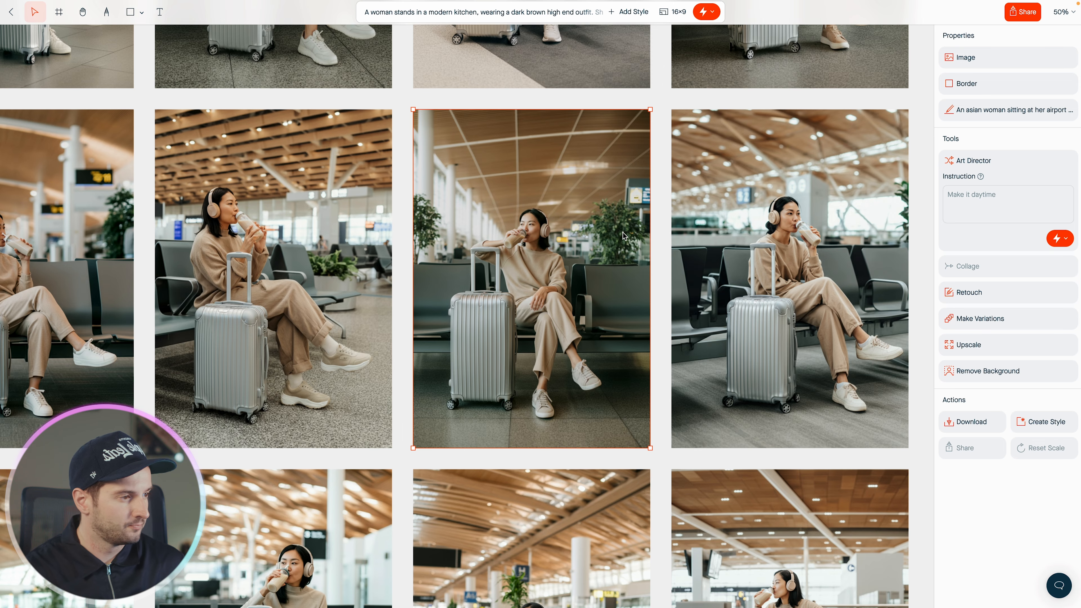
{"action": "scroll", "coordinate": [622, 237], "scroll_direction": "down", "scroll_amount": 4}
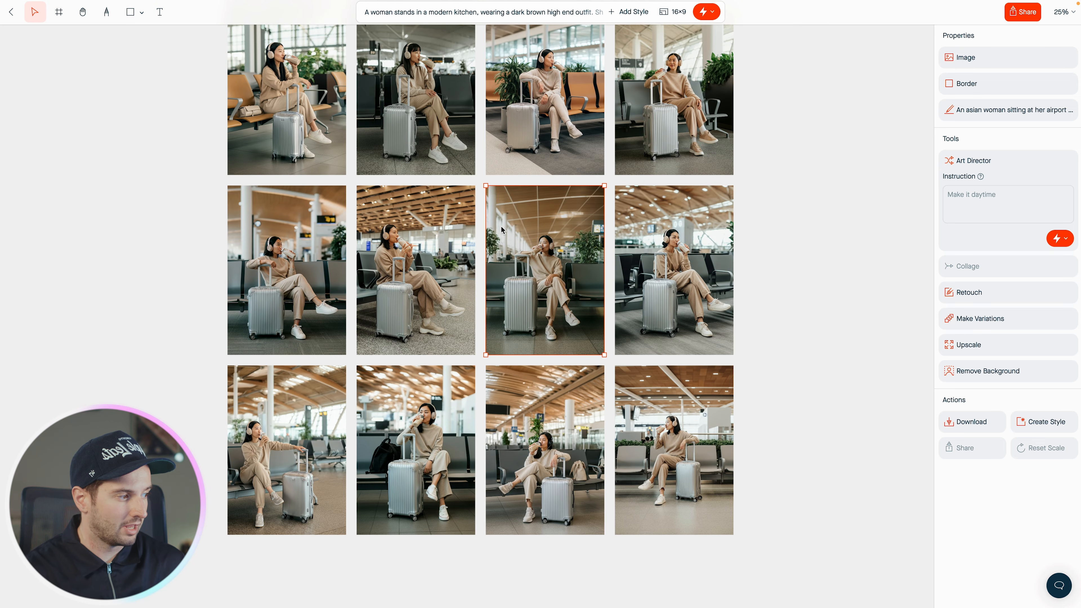
Step: Add the green-marked home window and sauna images and the wide kitchen blender image to the selection
{"action": "scroll", "coordinate": [501, 230], "scroll_direction": "down", "scroll_amount": 3}
{"action": "scroll", "coordinate": [619, 240], "scroll_direction": "left", "scroll_amount": 10}
{"action": "left_click", "coordinate": [524, 217], "text": "shift"}
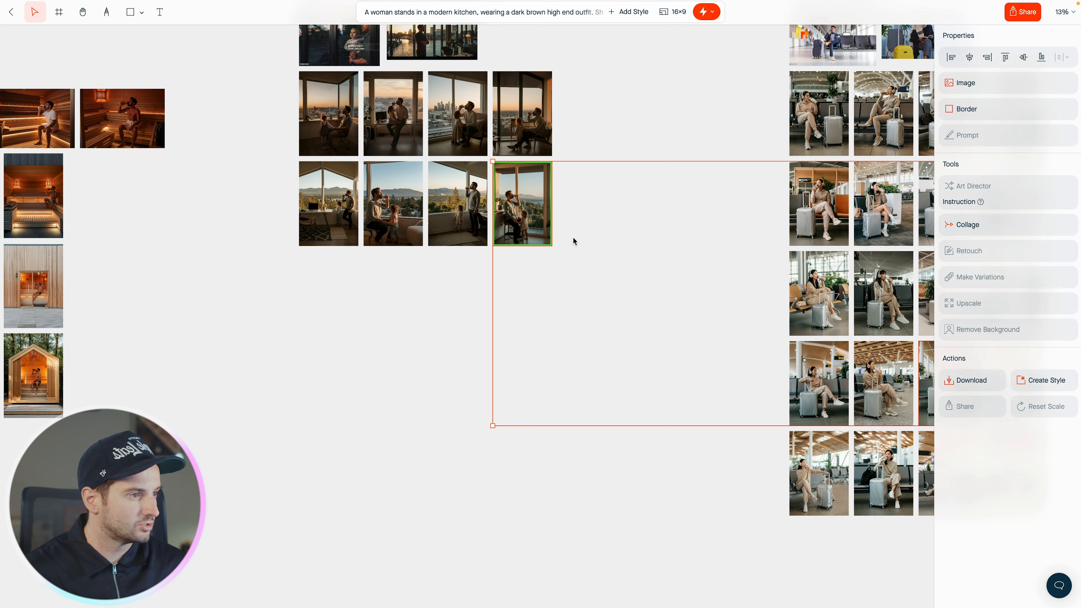
{"action": "scroll", "coordinate": [634, 257], "scroll_direction": "left", "scroll_amount": 15}
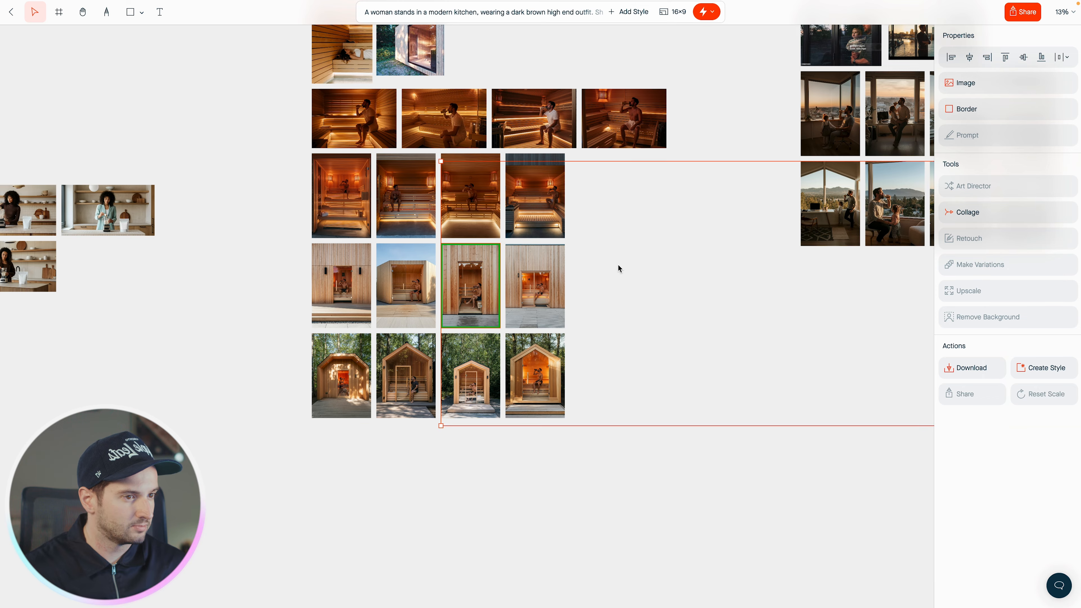
{"action": "scroll", "coordinate": [618, 265], "scroll_direction": "left", "scroll_amount": 12}
{"action": "scroll", "coordinate": [618, 265], "scroll_direction": "up", "scroll_amount": 7}
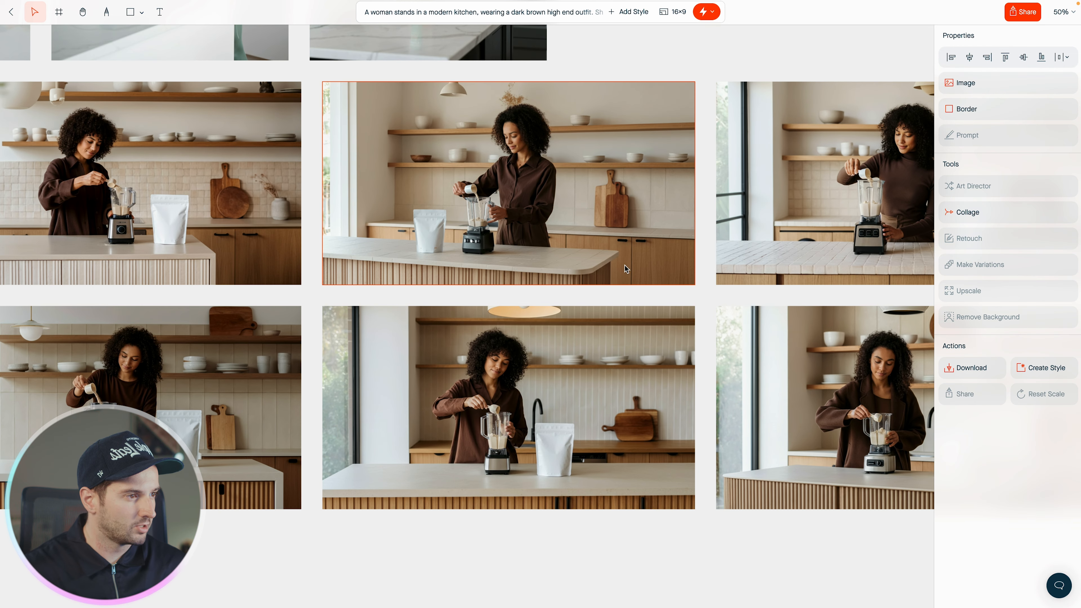
{"action": "left_click_drag", "start_coordinate": [515, 176], "coordinate": [522, 167]}
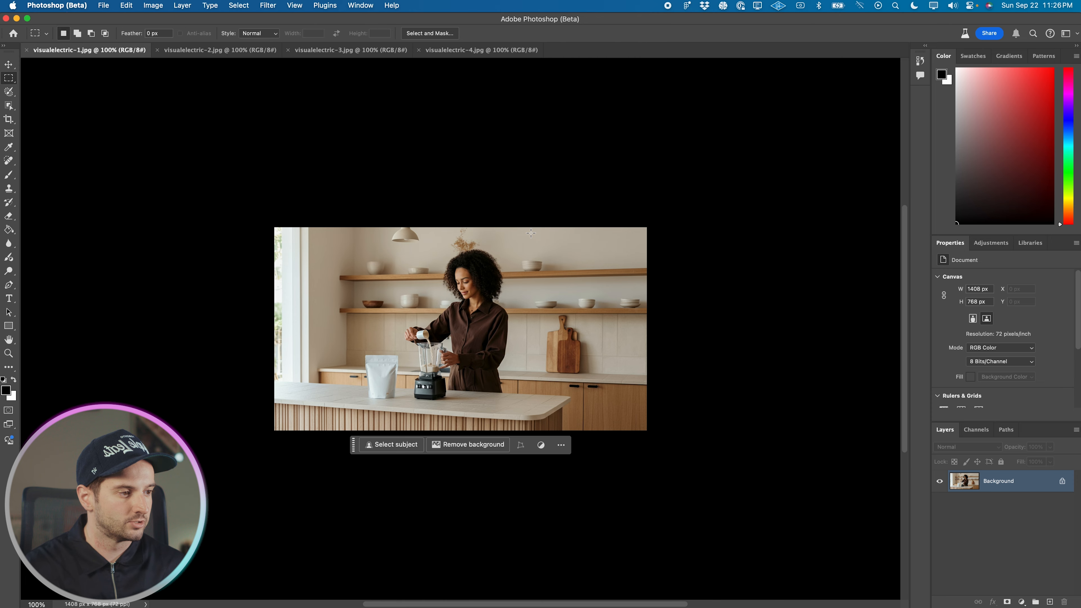
Step: Resize the kitchen blender image to a width of 2500 pixels
{"action": "key", "text": "super+equal"}
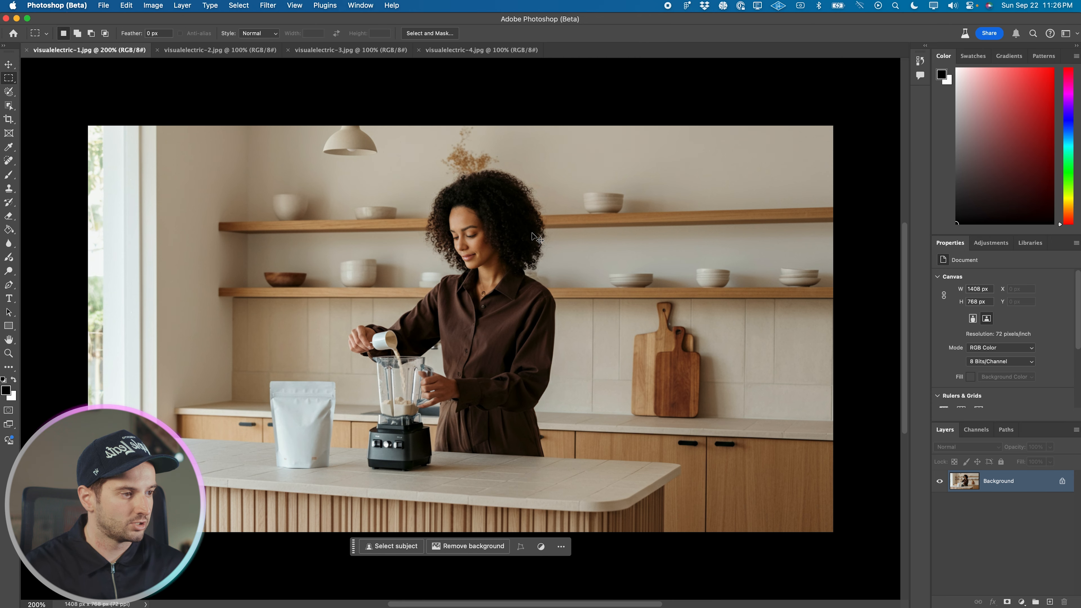
{"action": "left_click", "coordinate": [147, 5]}
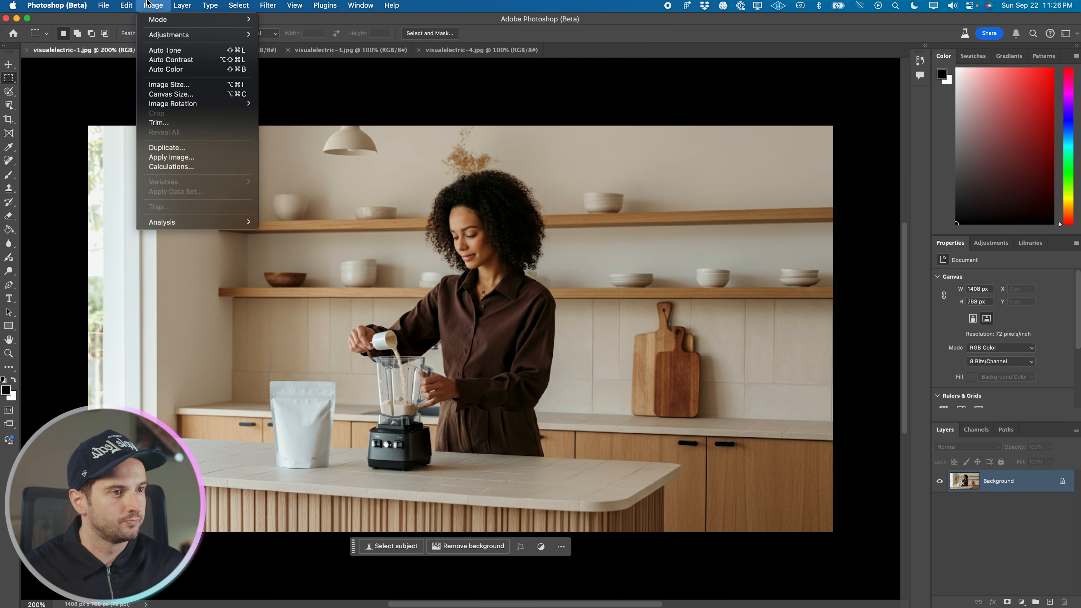
{"action": "left_click", "coordinate": [177, 86]}
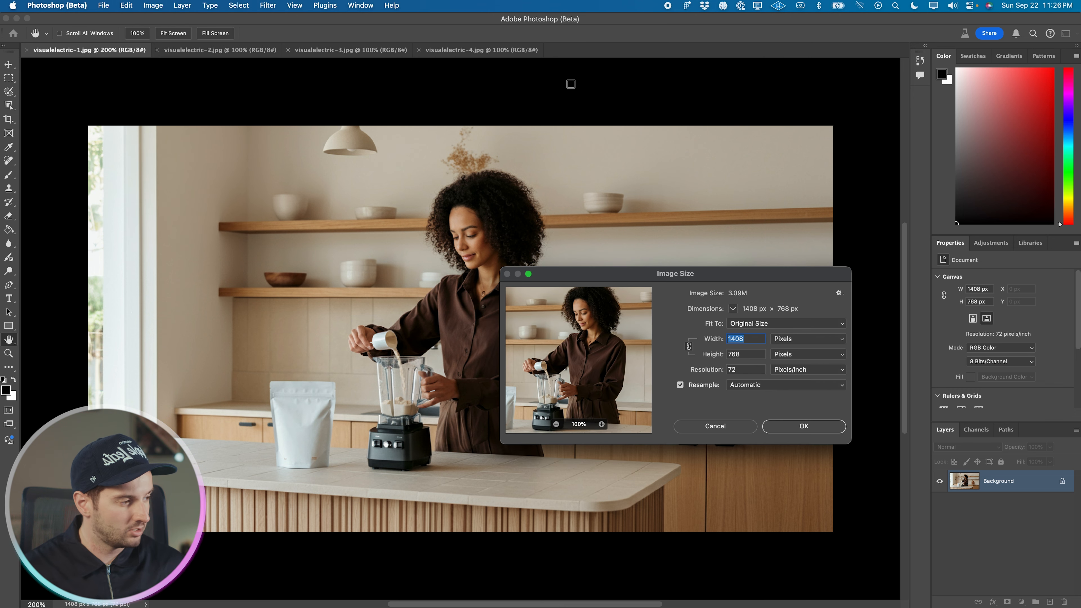
{"action": "type", "text": "2500"}
{"action": "key", "text": "Return"}
{"action": "key", "text": "m"}
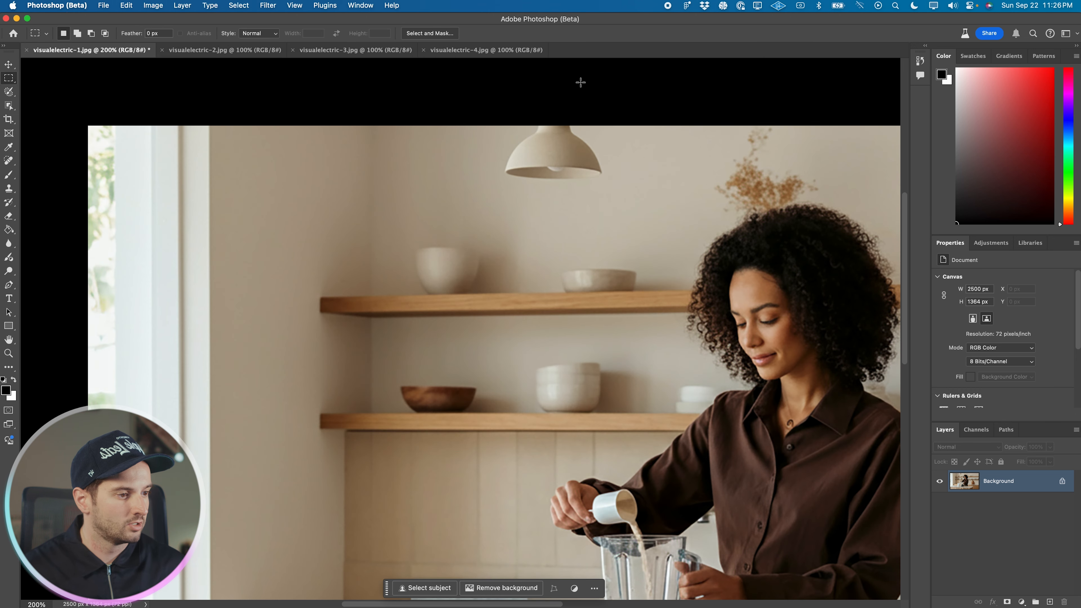
Step: Duplicate the kitchen background layer and flip the copy horizontally
{"action": "scroll", "coordinate": [461, 330], "scroll_direction": "down", "scroll_amount": 10}
{"action": "scroll", "coordinate": [455, 319], "scroll_direction": "right", "scroll_amount": 1}
{"action": "key", "text": "super+minus"}
{"action": "scroll", "coordinate": [438, 316], "scroll_direction": "right", "scroll_amount": 5}
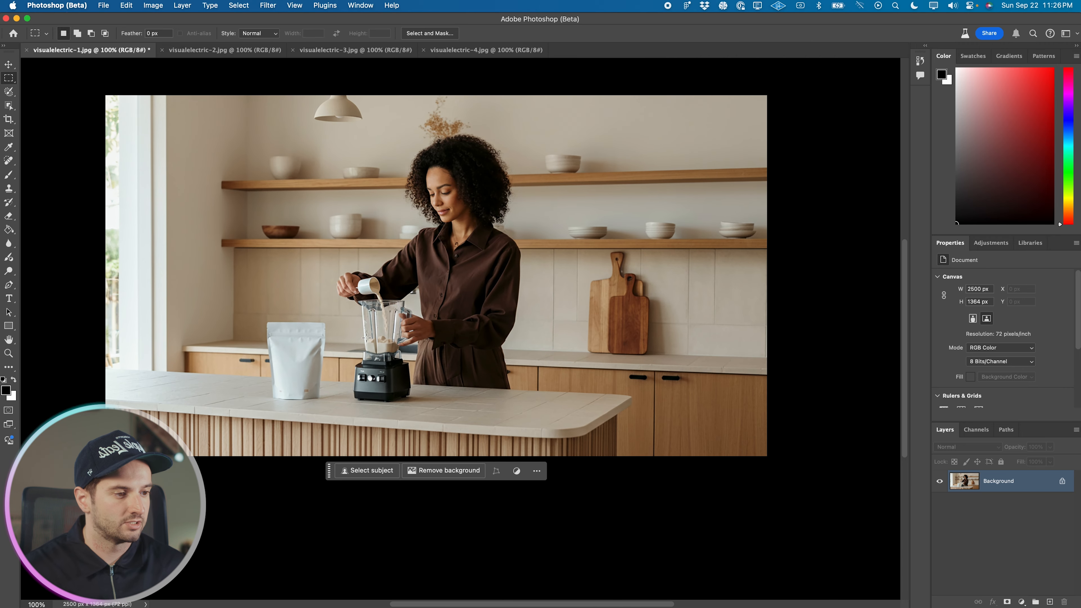
{"action": "scroll", "coordinate": [396, 334], "scroll_direction": "up", "scroll_amount": 1}
{"action": "scroll", "coordinate": [396, 335], "scroll_direction": "left", "scroll_amount": 1}
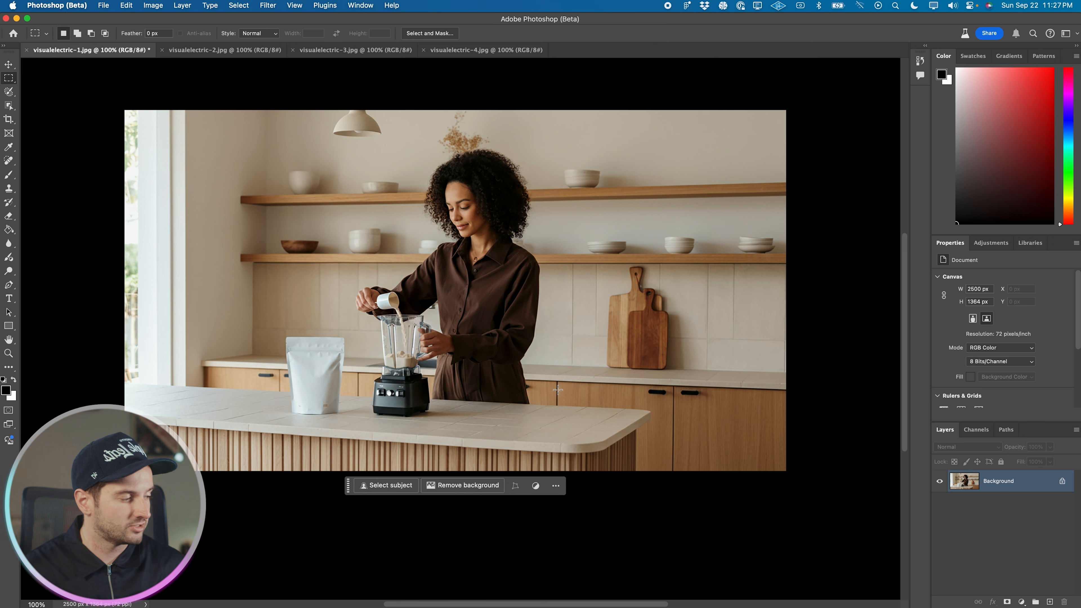
{"action": "key", "text": "super+j"}
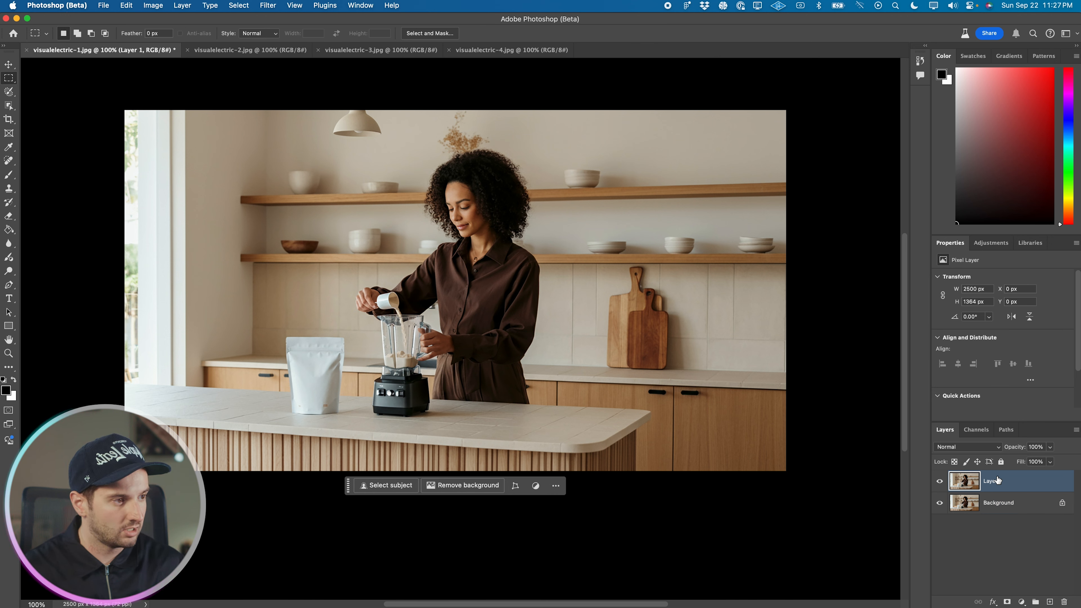
{"action": "left_click", "coordinate": [137, 2]}
{"action": "mouse_move", "coordinate": [227, 259]}
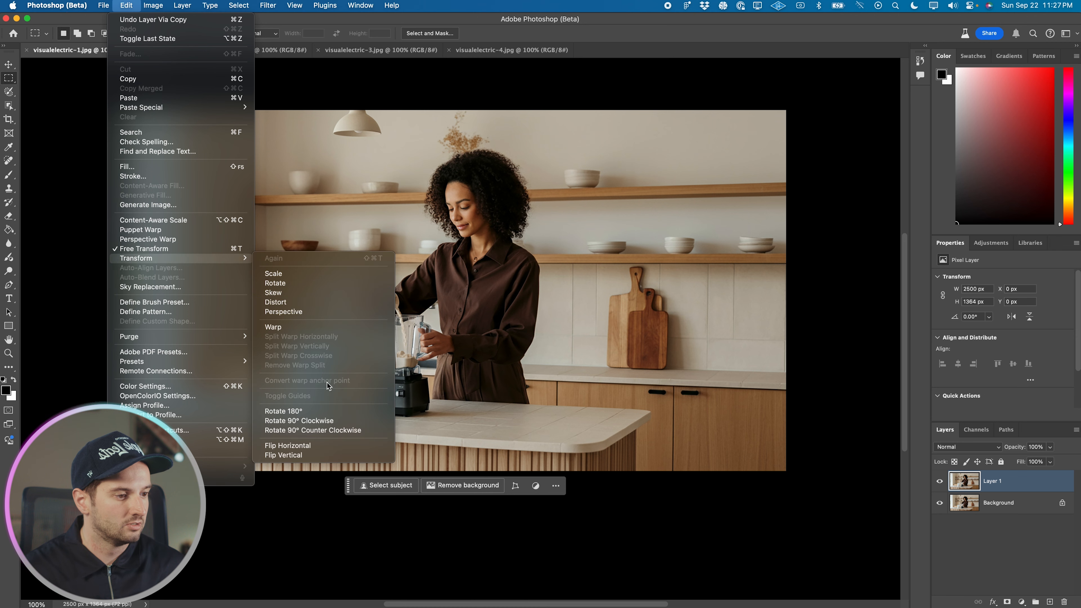
{"action": "left_click", "coordinate": [323, 445]}
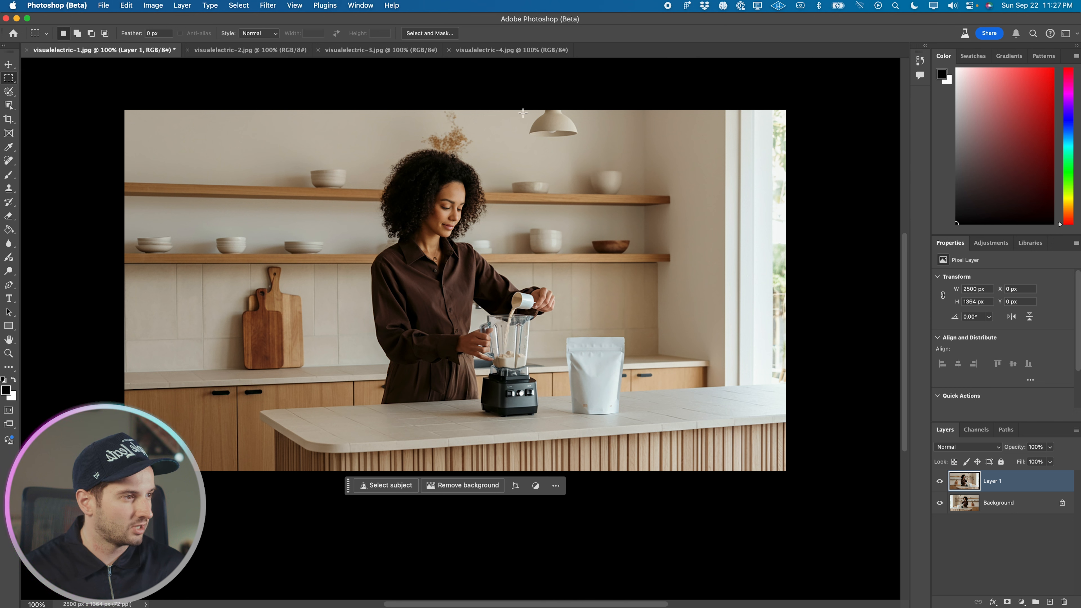
Step: Select the pendant lamp at the image's upper edge and remove it with Generative Fill without a prompt
{"action": "left_click_drag", "start_coordinate": [517, 101], "coordinate": [590, 149]}
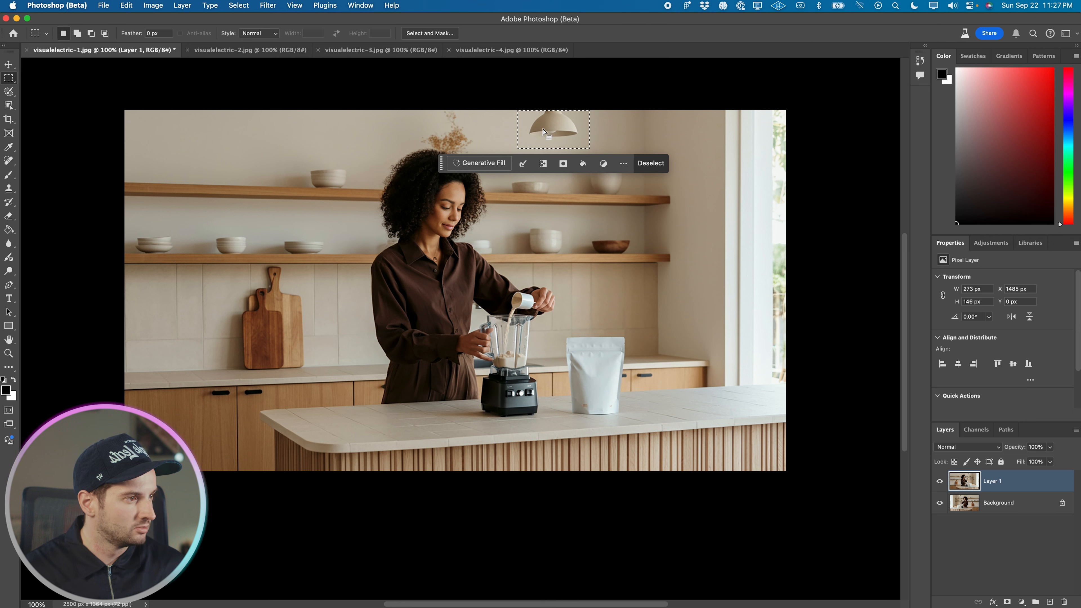
{"action": "left_click", "coordinate": [480, 163]}
{"action": "key", "text": "Return"}
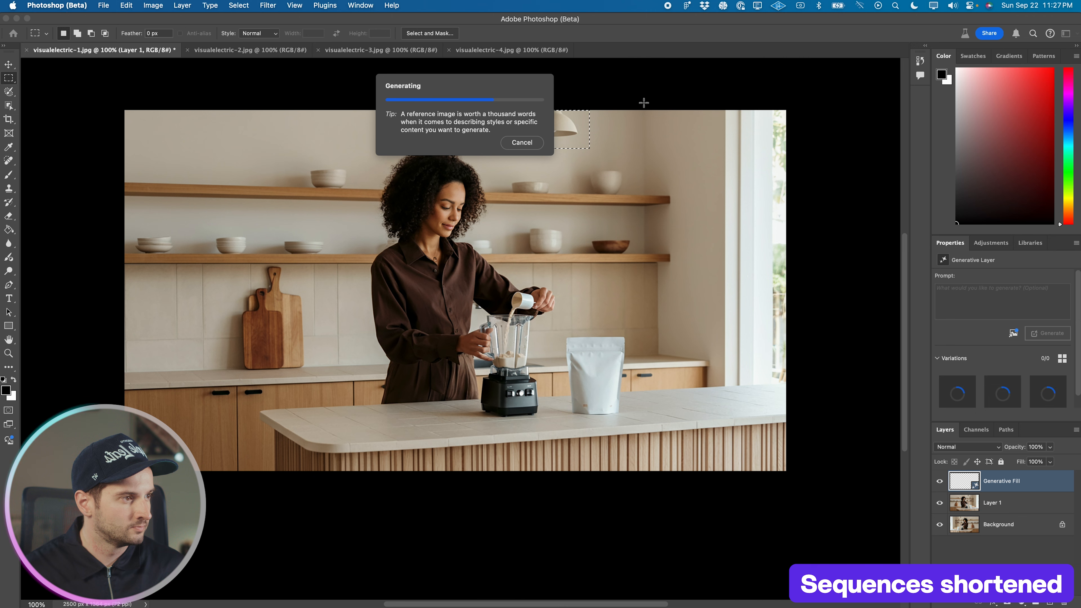
Step: On Layer 1, select the dried flowers above the woman's head and remove them with a promptless Generative Fill
{"action": "scroll", "coordinate": [502, 246], "scroll_direction": "up", "scroll_amount": 5}
{"action": "scroll", "coordinate": [582, 264], "scroll_direction": "up", "scroll_amount": 5}
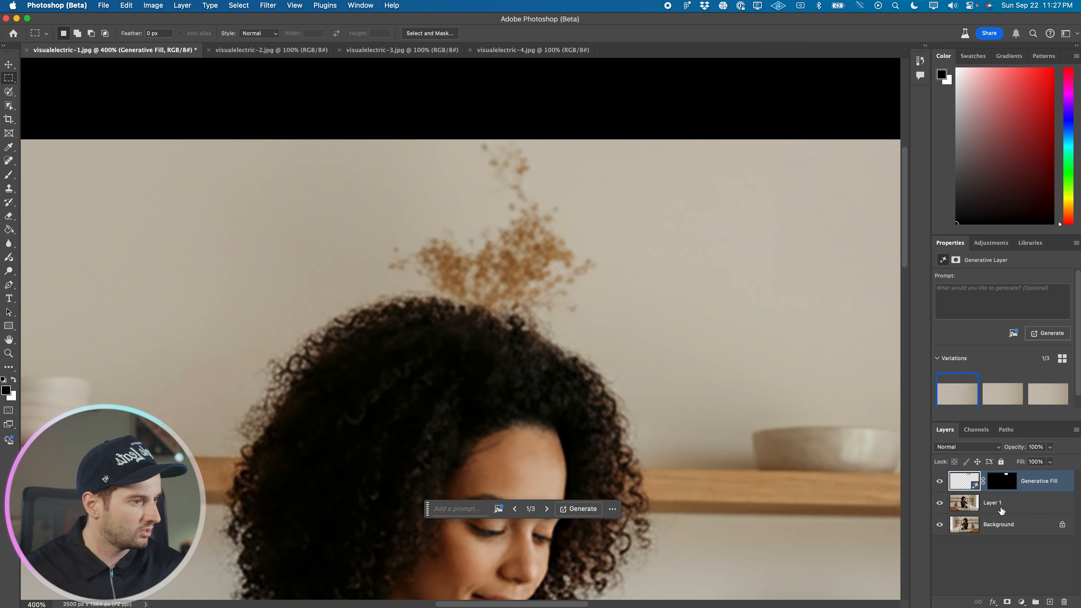
{"action": "left_click", "coordinate": [1002, 511]}
{"action": "left_click_drag", "start_coordinate": [356, 124], "coordinate": [582, 330]}
{"action": "scroll", "coordinate": [605, 336], "scroll_direction": "down", "scroll_amount": 1}
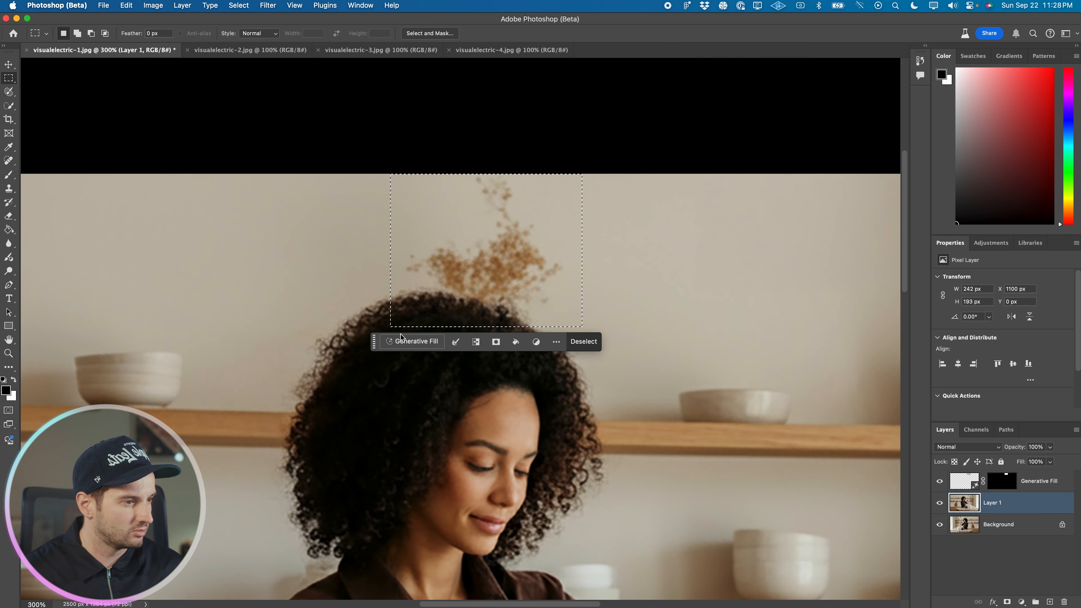
{"action": "left_click", "coordinate": [419, 342]}
{"action": "left_click", "coordinate": [591, 341]}
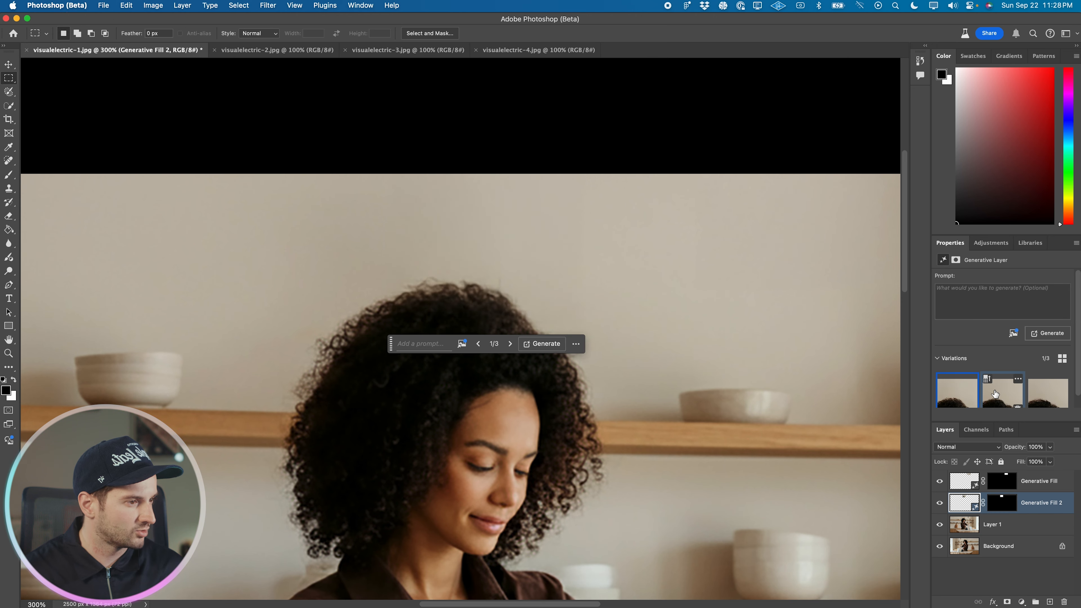
{"action": "key", "text": "super+1"}
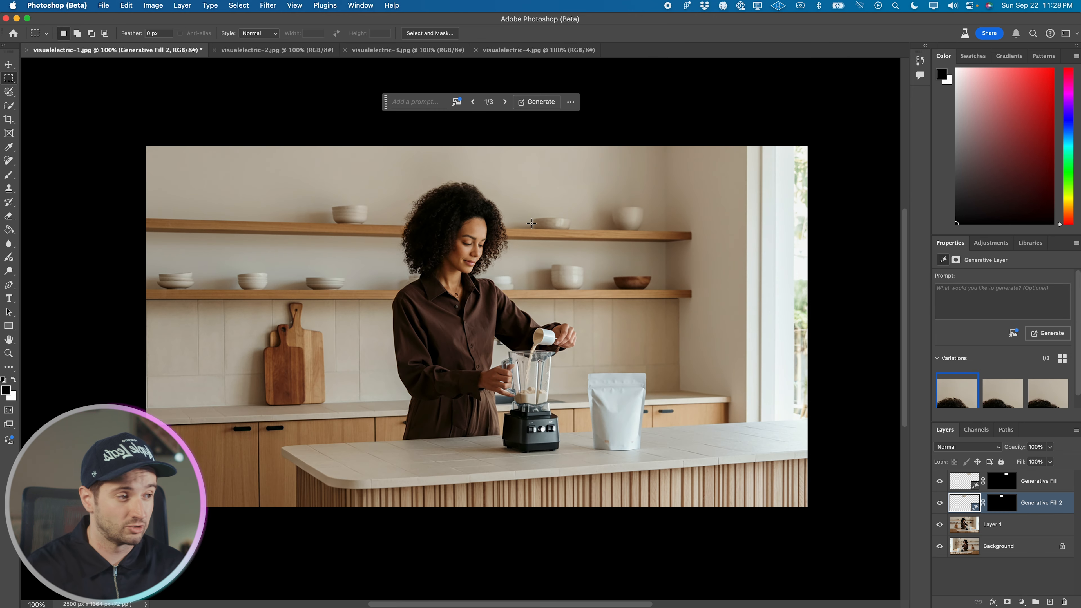
Step: On Layer 1, trace a closed Pen path around the switches, knob and lettering on the blender base
{"action": "left_click_drag", "start_coordinate": [737, 386], "coordinate": [654, 346]}
{"action": "key", "text": "super+plus"}
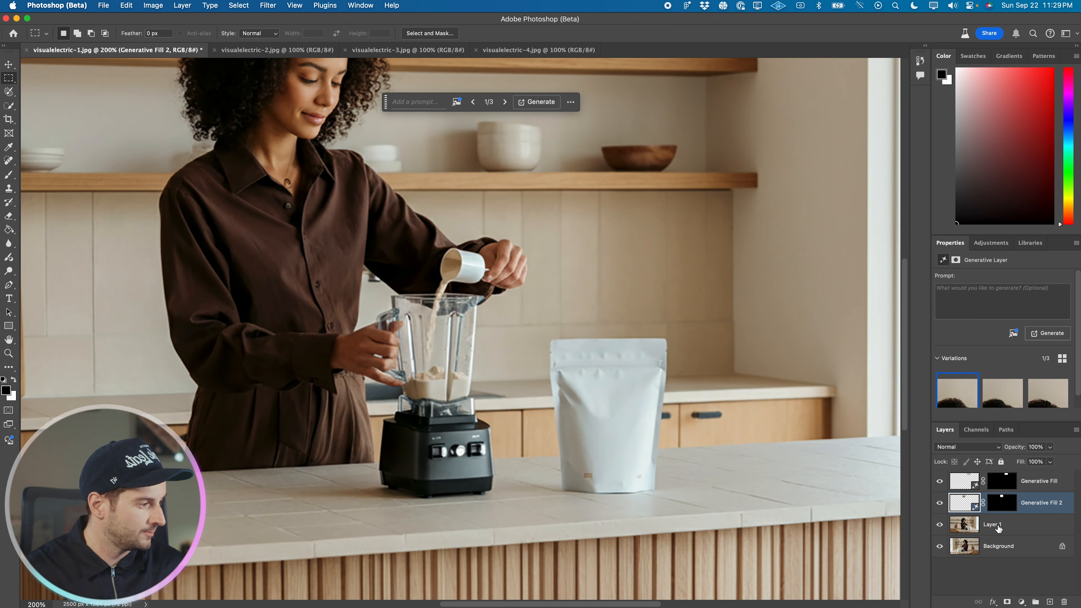
{"action": "left_click", "coordinate": [1000, 528]}
{"action": "key", "text": "super+plus"}
{"action": "key", "text": "super+plus"}
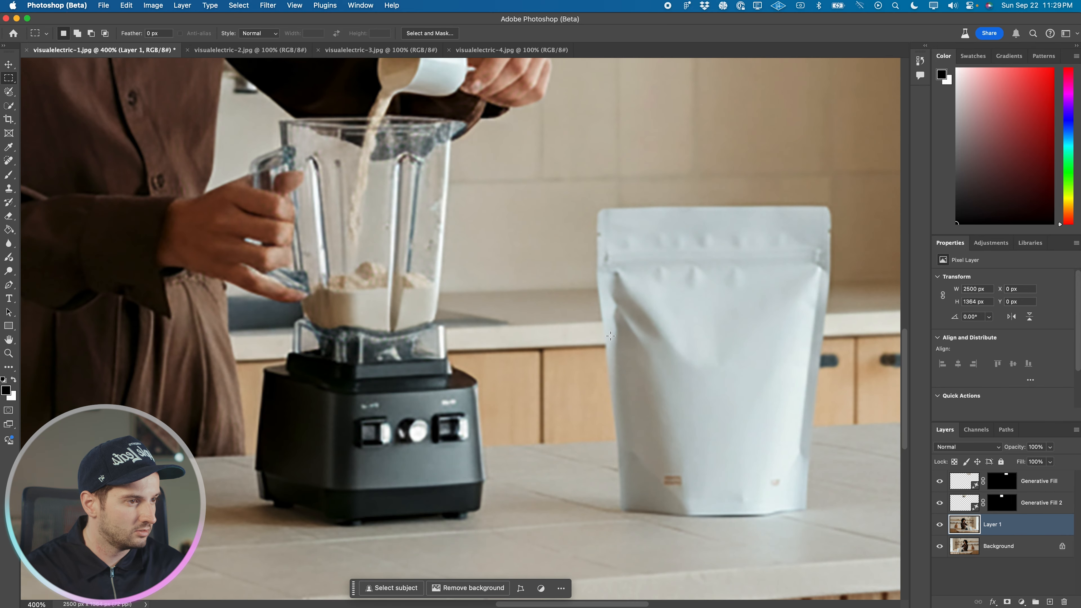
{"action": "key", "text": "super+plus"}
{"action": "scroll", "coordinate": [255, 183], "scroll_direction": "left", "scroll_amount": 5}
{"action": "scroll", "coordinate": [306, 214], "scroll_direction": "up", "scroll_amount": 2}
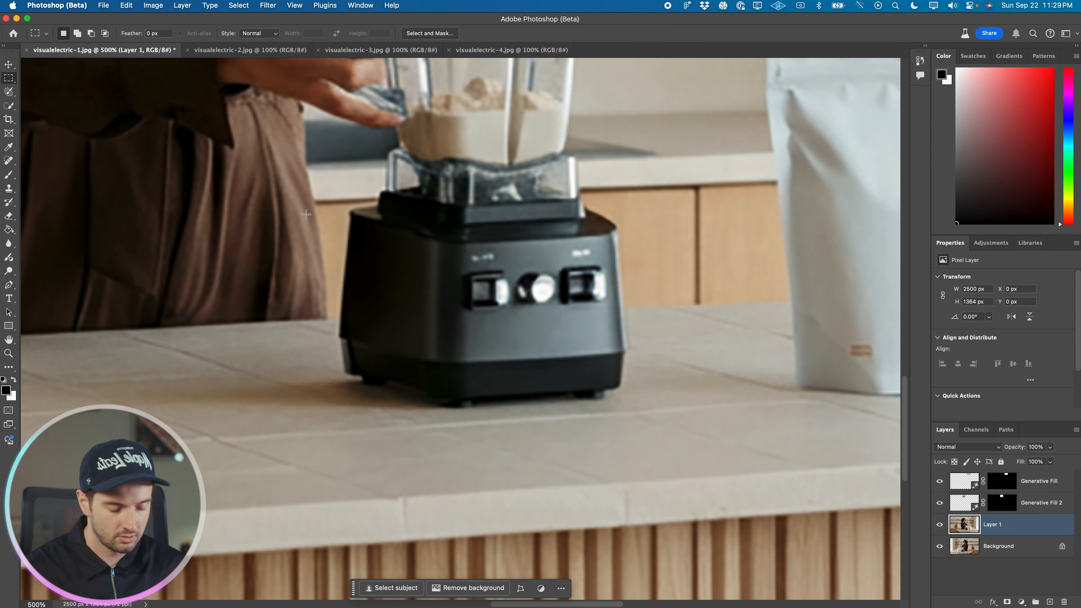
{"action": "scroll", "coordinate": [391, 244], "scroll_direction": "up", "scroll_amount": 2}
{"action": "scroll", "coordinate": [392, 243], "scroll_direction": "up", "scroll_amount": 2}
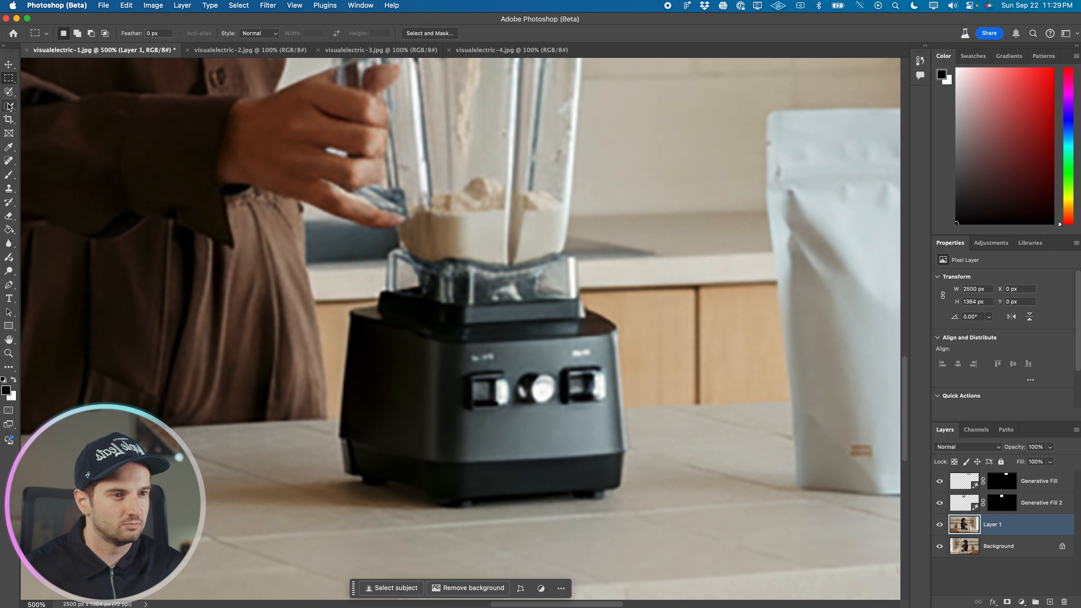
{"action": "key", "text": "p"}
{"action": "left_click", "coordinate": [499, 348]}
{"action": "left_click", "coordinate": [468, 348]}
{"action": "left_click", "coordinate": [466, 366]}
{"action": "left_click", "coordinate": [459, 379]}
{"action": "left_click", "coordinate": [459, 404]}
{"action": "left_click", "coordinate": [462, 417]}
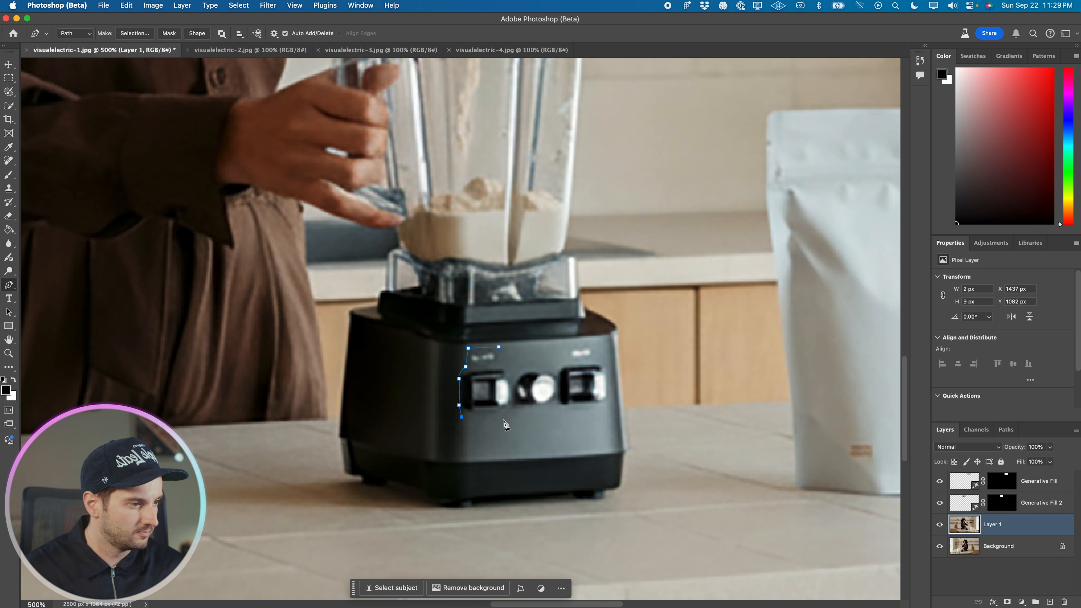
{"action": "left_click", "coordinate": [543, 415]}
{"action": "left_click", "coordinate": [595, 415]}
{"action": "left_click", "coordinate": [614, 403]}
{"action": "left_click", "coordinate": [614, 353]}
{"action": "left_click", "coordinate": [599, 343]}
{"action": "left_click", "coordinate": [556, 344]}
{"action": "left_click", "coordinate": [499, 347]}
Step: Turn the blender path into a selection and remove the controls with Generative Fill without a prompt
{"action": "right_click", "coordinate": [530, 351]}
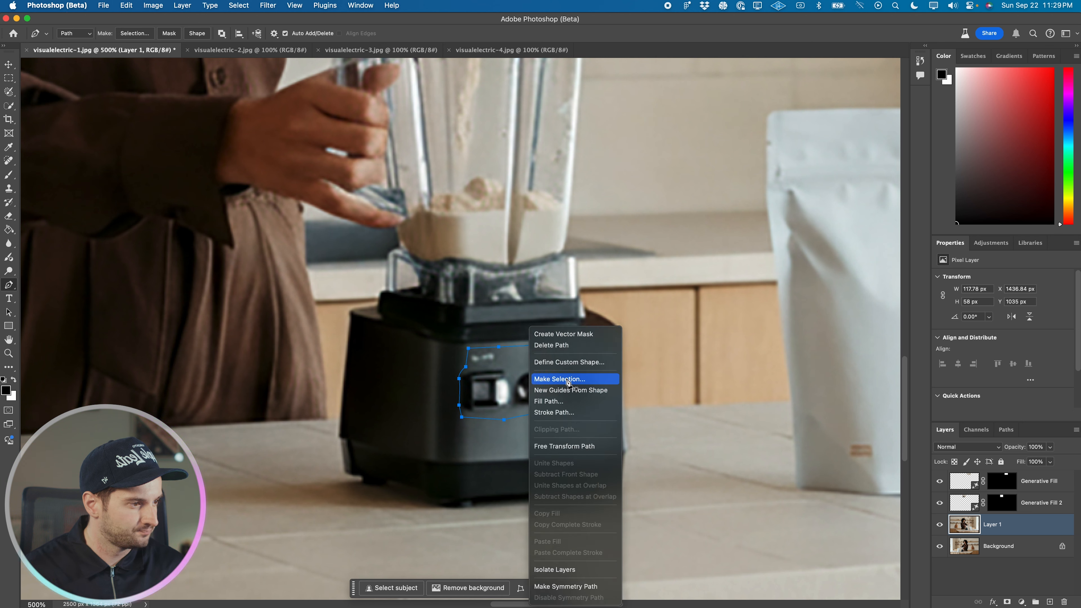
{"action": "left_click", "coordinate": [560, 402]}
{"action": "key", "text": "Return"}
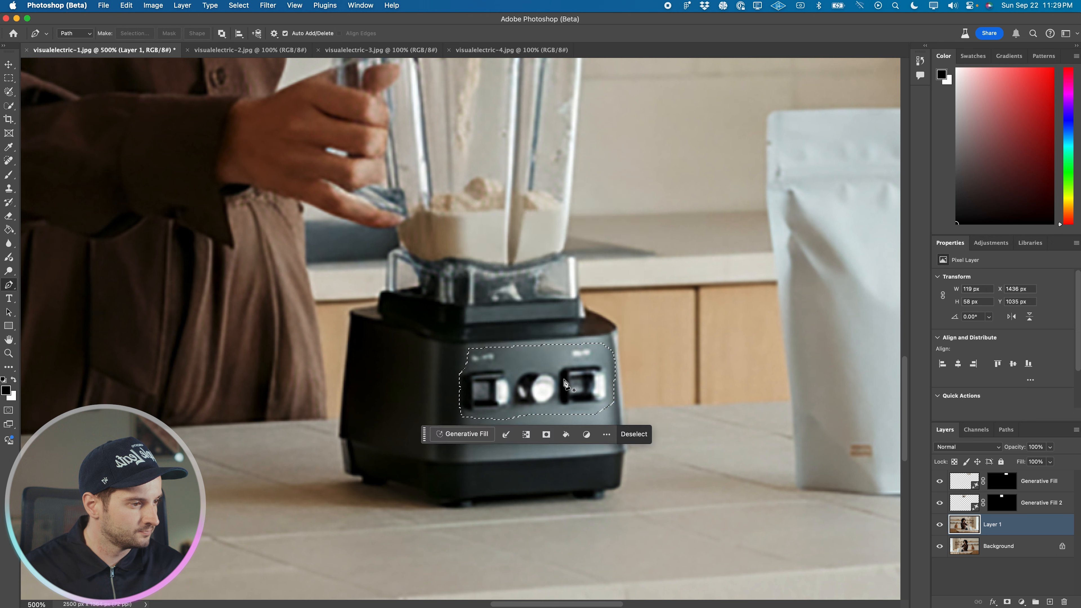
{"action": "left_click", "coordinate": [468, 434]}
{"action": "key", "text": "Return"}
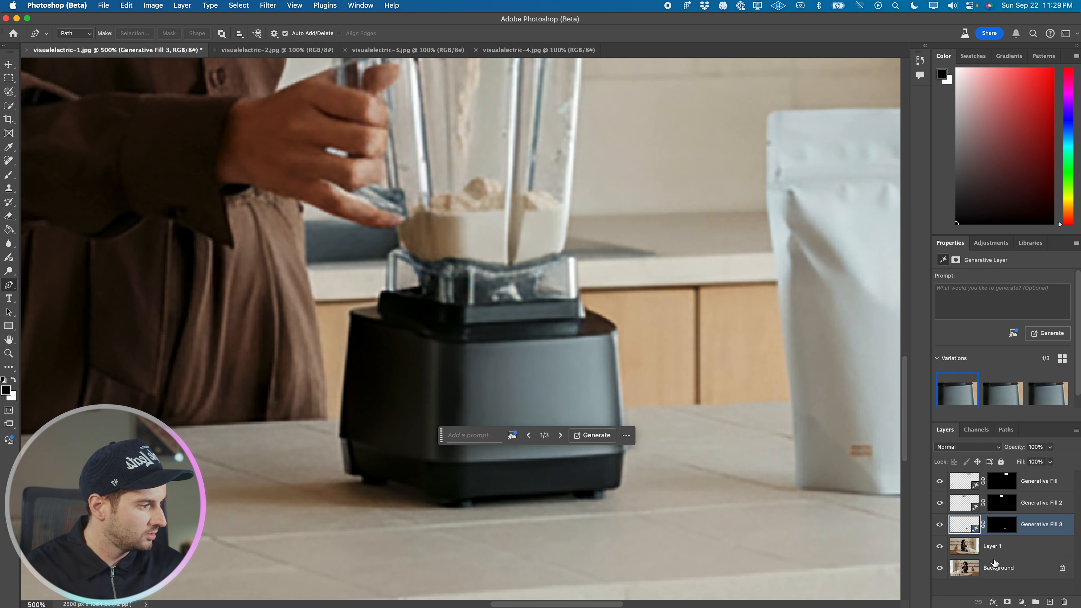
Step: On Layer 1, heal away the two small brown marks near the pouch's lower edge
{"action": "left_click", "coordinate": [999, 552]}
{"action": "key", "text": "super+minus"}
{"action": "scroll", "coordinate": [603, 341], "scroll_direction": "right", "scroll_amount": 8}
{"action": "key", "text": "super+plus"}
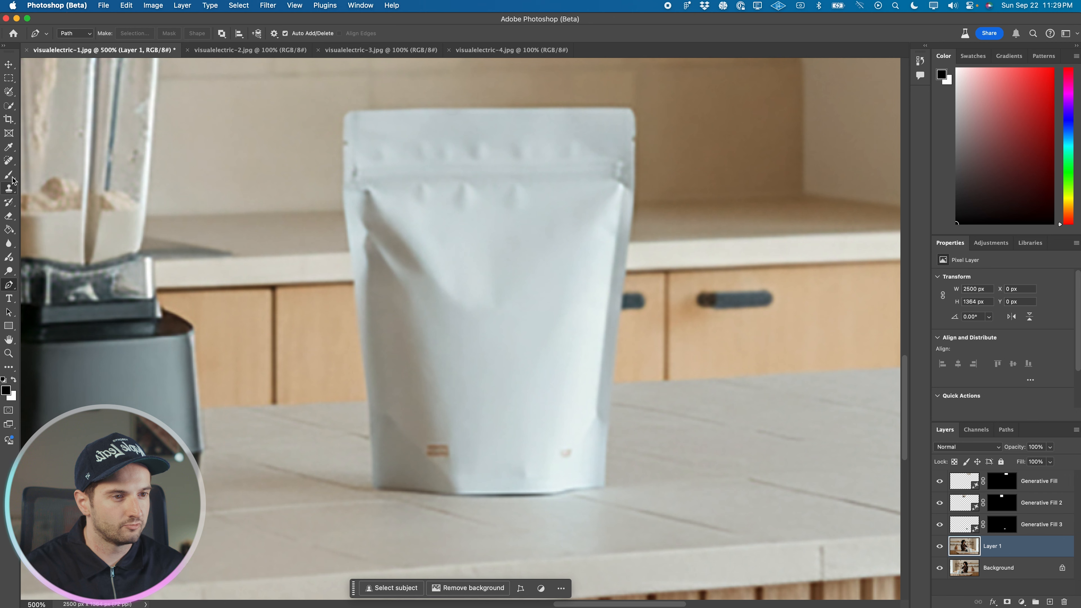
{"action": "key", "text": "j"}
{"action": "mouse_move", "coordinate": [452, 454]}
{"action": "left_mouse_down"}
{"action": "mouse_move", "coordinate": [443, 450]}
{"action": "mouse_move", "coordinate": [460, 452]}
{"action": "left_mouse_up"}
{"action": "left_click_drag", "start_coordinate": [564, 453], "coordinate": [565, 453]}
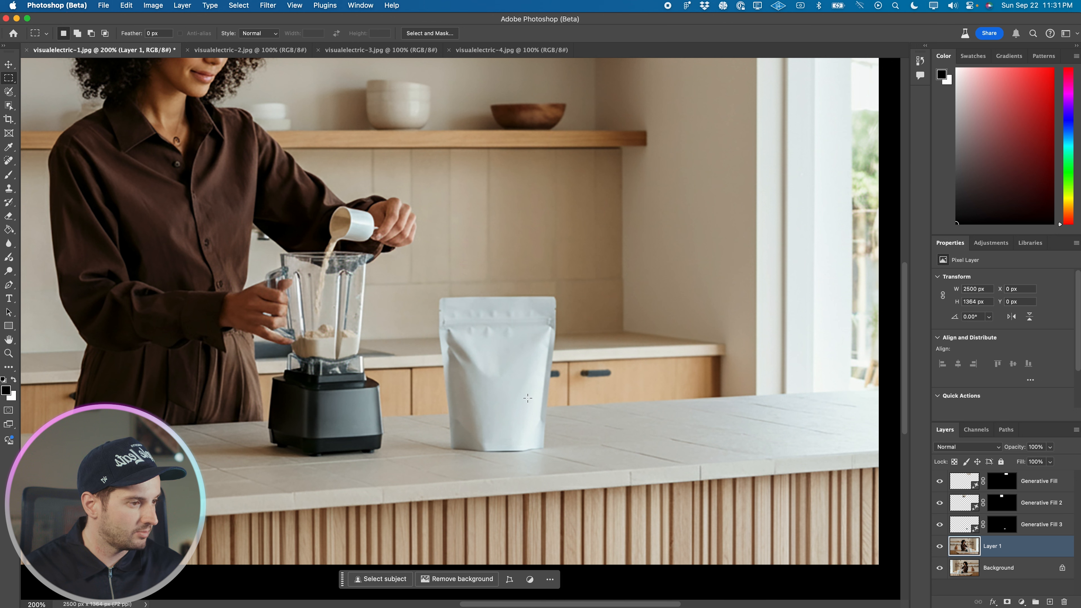
Step: Duplicate Layer 1, select the pouch with the Object Selection tool and mask the copy to that selection
{"action": "key", "text": "super+j"}
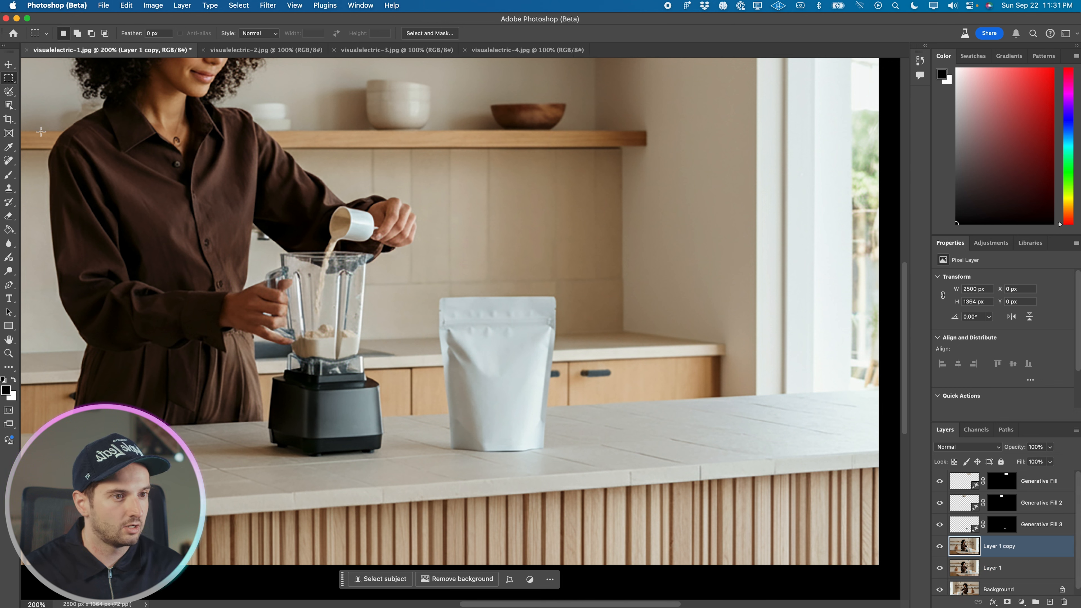
{"action": "left_click", "coordinate": [9, 106]}
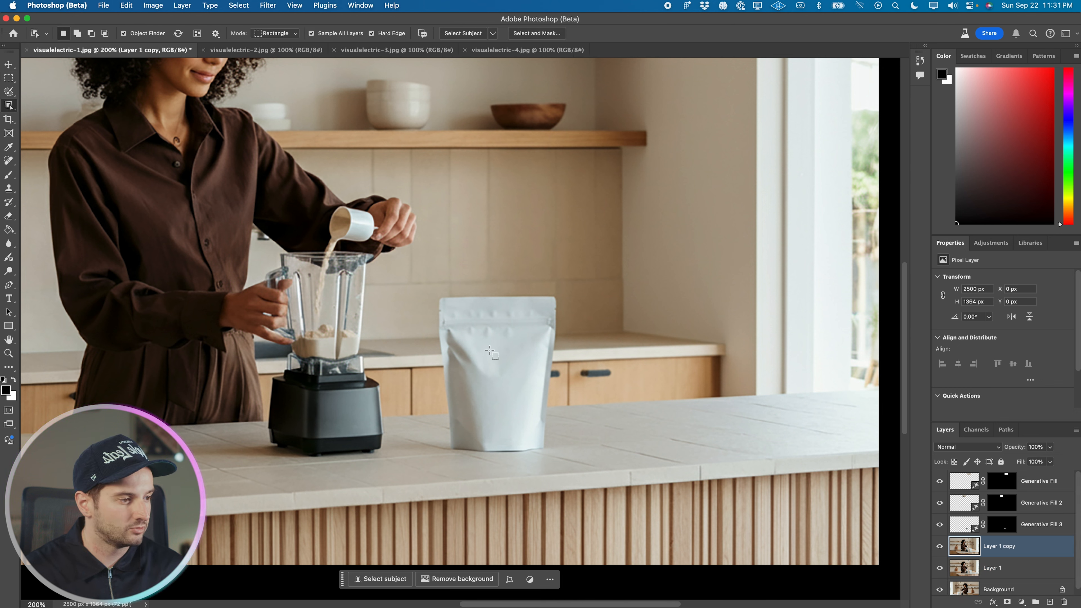
{"action": "left_click", "coordinate": [490, 351]}
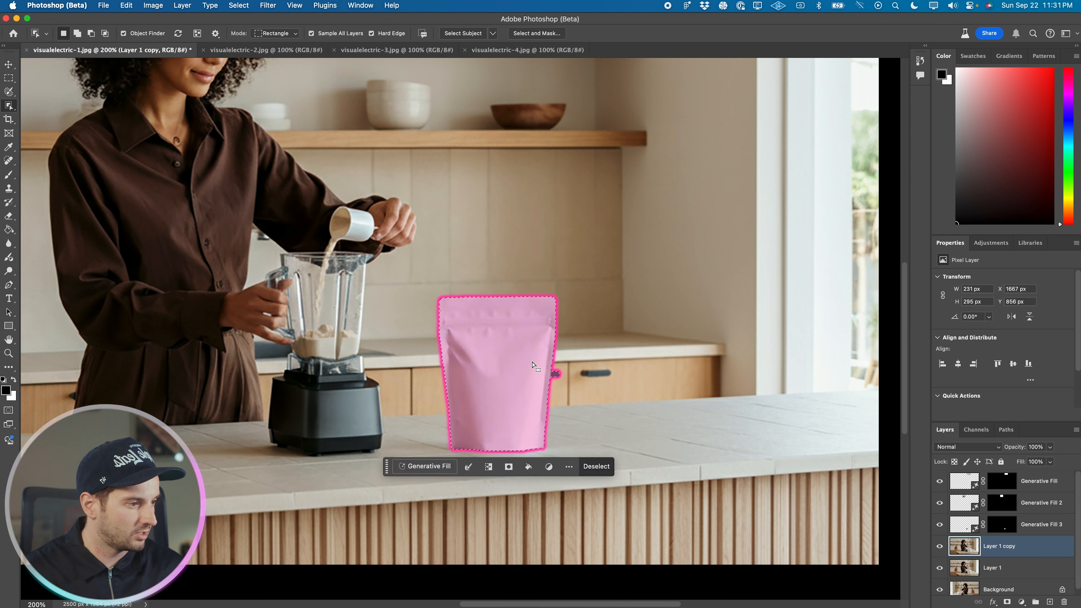
{"action": "left_click", "coordinate": [1008, 602]}
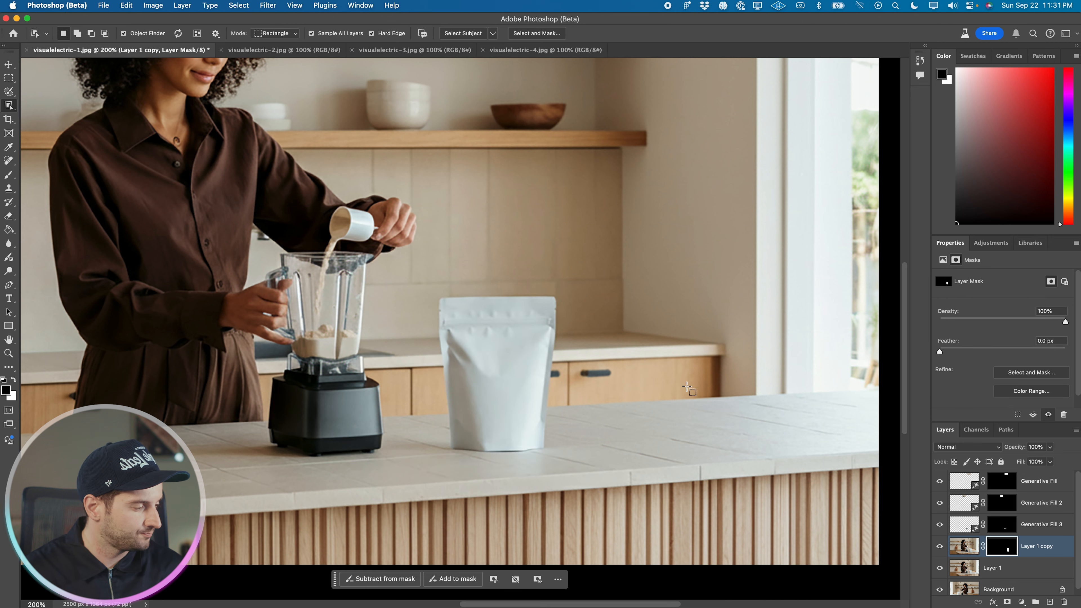
Step: Hide the layers beneath the masked pouch and ready a smaller brush for cleaning the stray cabinet handle from its mask
{"action": "scroll", "coordinate": [962, 546], "scroll_direction": "down", "scroll_amount": 1}
{"action": "left_click", "coordinate": [939, 583]}
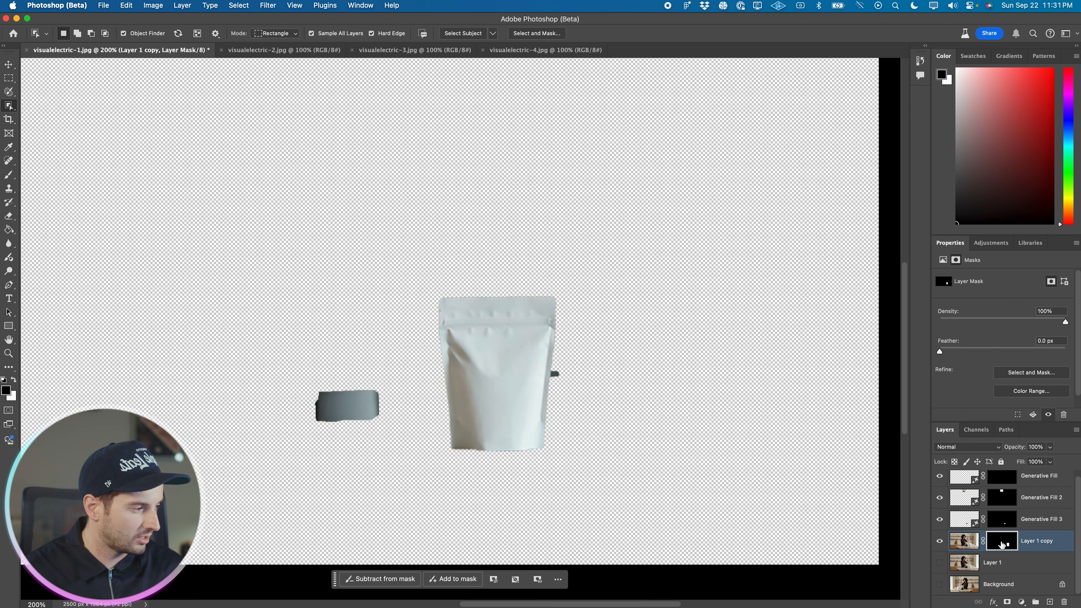
{"action": "scroll", "coordinate": [528, 346], "scroll_direction": "down", "scroll_amount": 2}
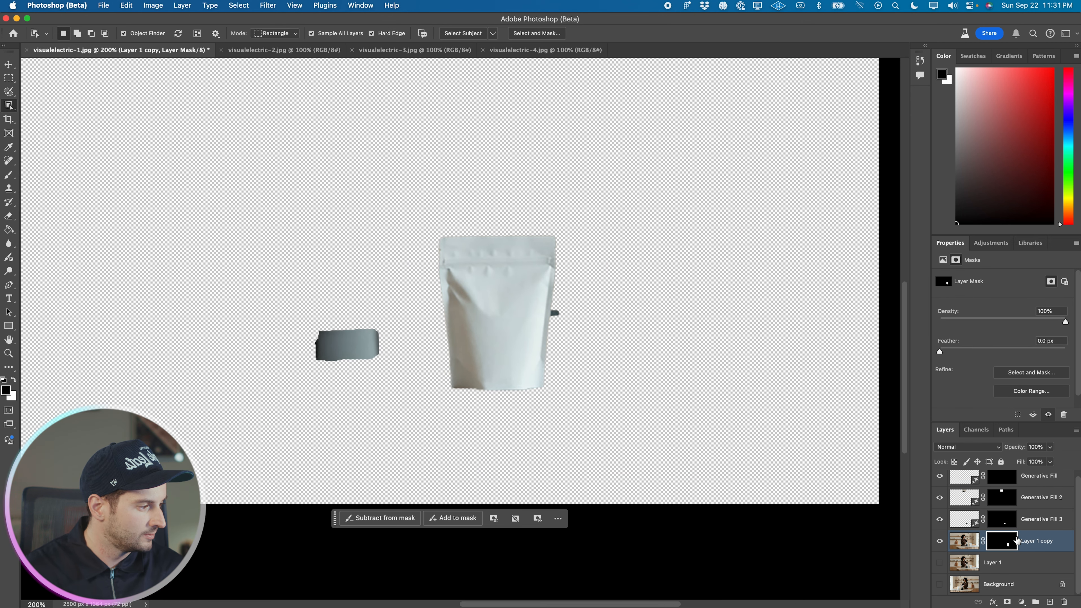
{"action": "scroll", "coordinate": [638, 339], "scroll_direction": "up", "scroll_amount": 4}
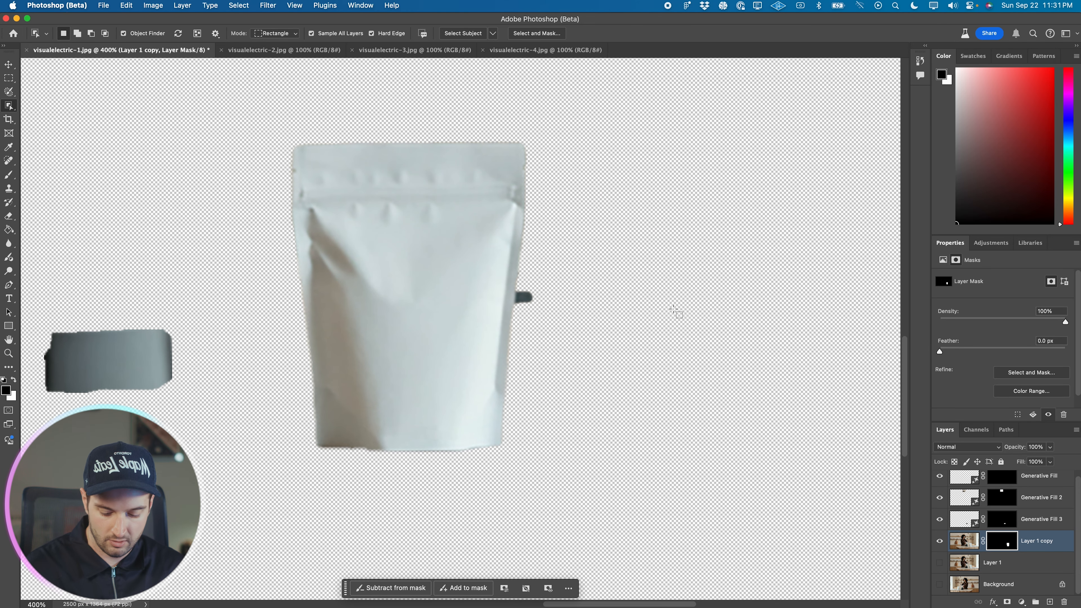
{"action": "key", "text": "b"}
{"action": "key", "text": "bracketleft"}
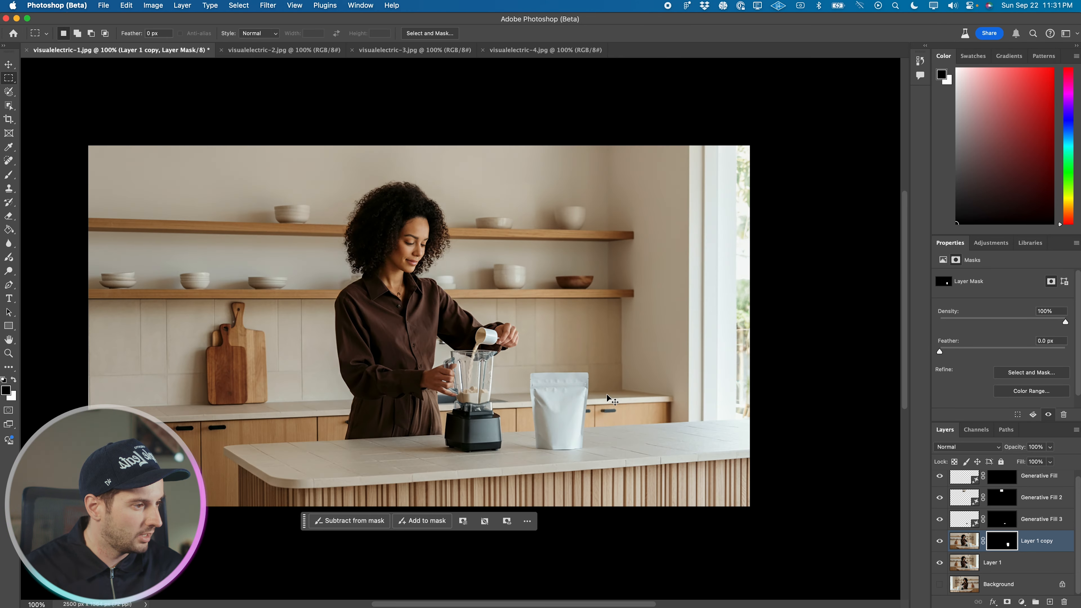
Step: Place _front.png from the SIGNALS folder in Finder over the pouch, scaled to about 26.9% to match the pouch's height
{"action": "key", "text": "super+t"}
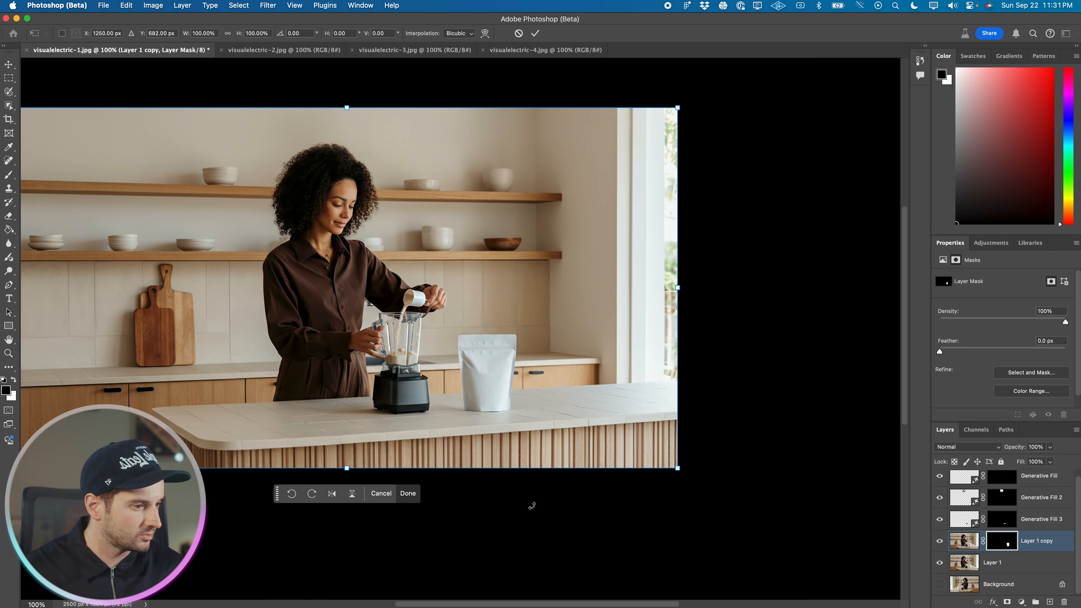
{"action": "key", "text": "Return"}
{"action": "left_click", "coordinate": [258, 586]}
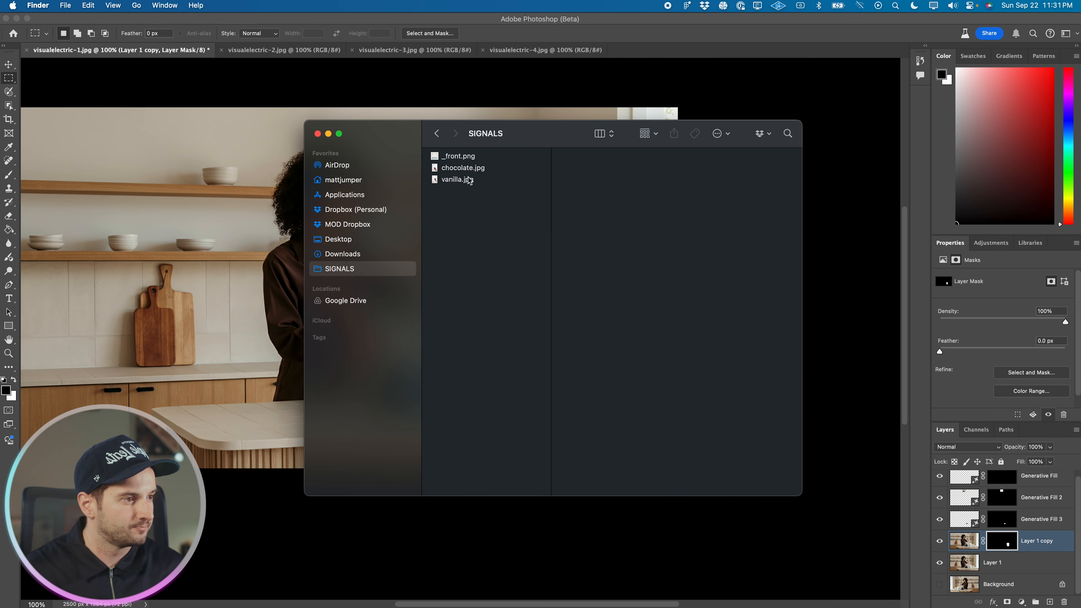
{"action": "left_click_drag", "start_coordinate": [461, 160], "coordinate": [569, 313]}
{"action": "left_click_drag", "start_coordinate": [628, 238], "coordinate": [502, 360]}
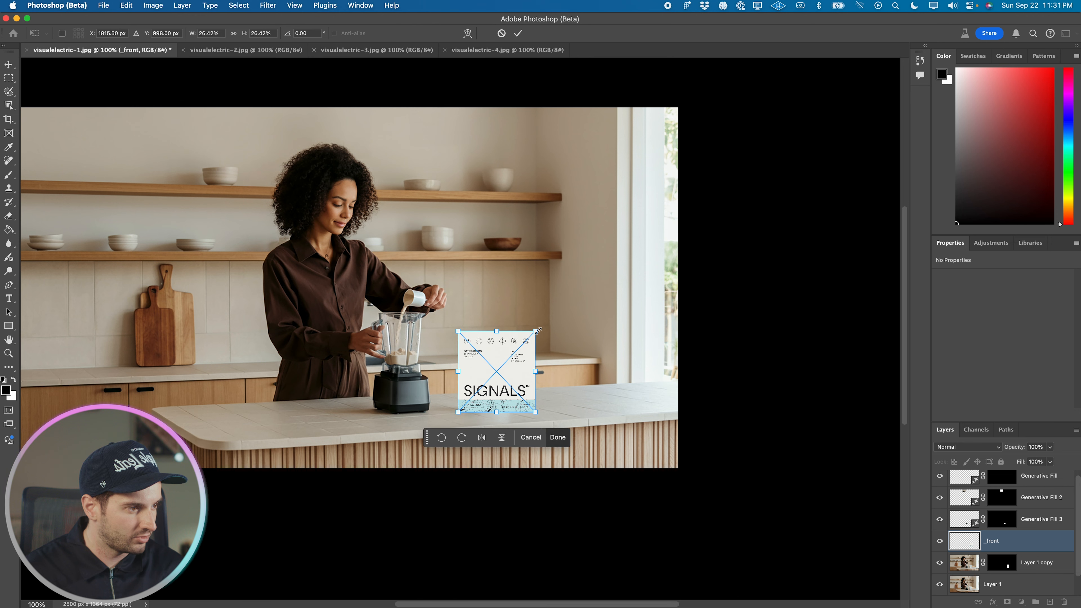
{"action": "key", "text": "Return"}
Step: Lower the _front artwork's opacity to 52% so the pouch beneath shows through
{"action": "key", "text": "m"}
{"action": "scroll", "coordinate": [570, 326], "scroll_direction": "down", "scroll_amount": 2}
{"action": "key", "text": "super+equal"}
{"action": "key", "text": "super+equal"}
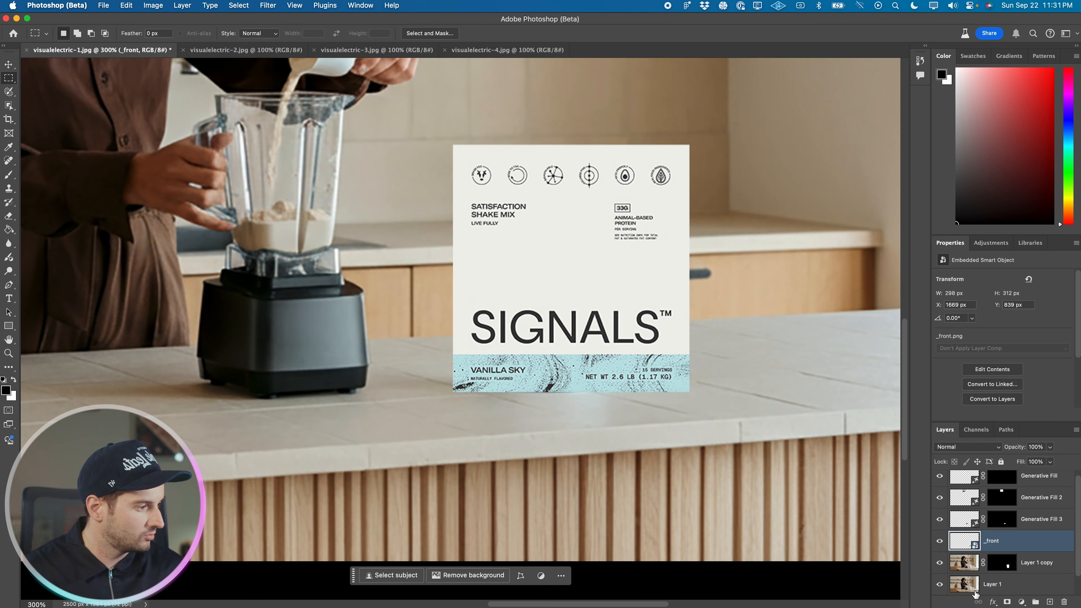
{"action": "left_click", "coordinate": [1050, 447]}
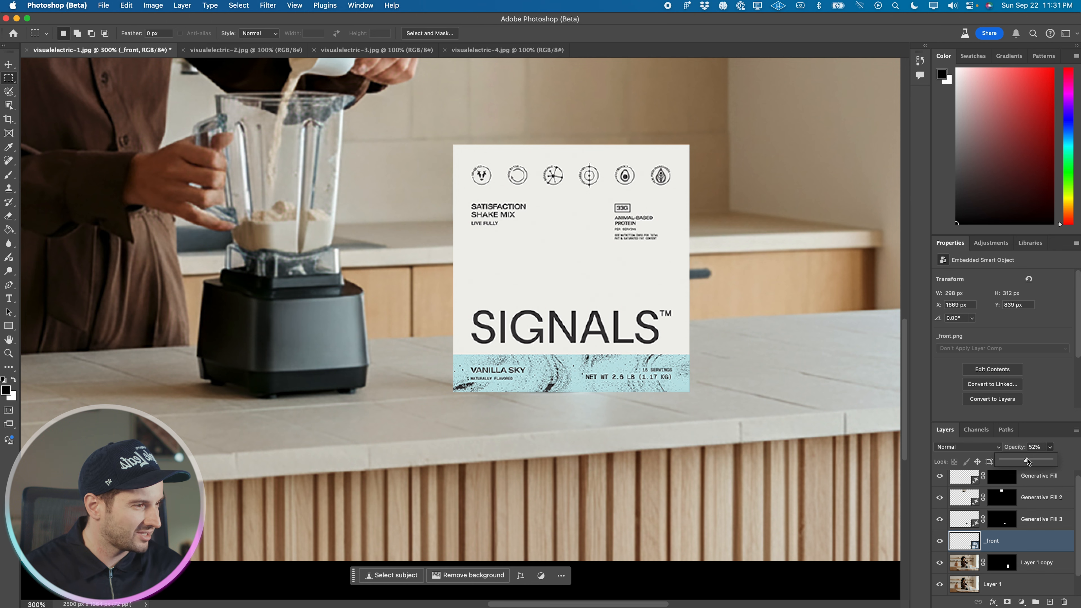
Step: Enlarge the masked pouch on Layer 1 copy to about 131.8% width and 109.2% height to fit the artwork
{"action": "left_click", "coordinate": [1025, 562]}
{"action": "key", "text": "super+t"}
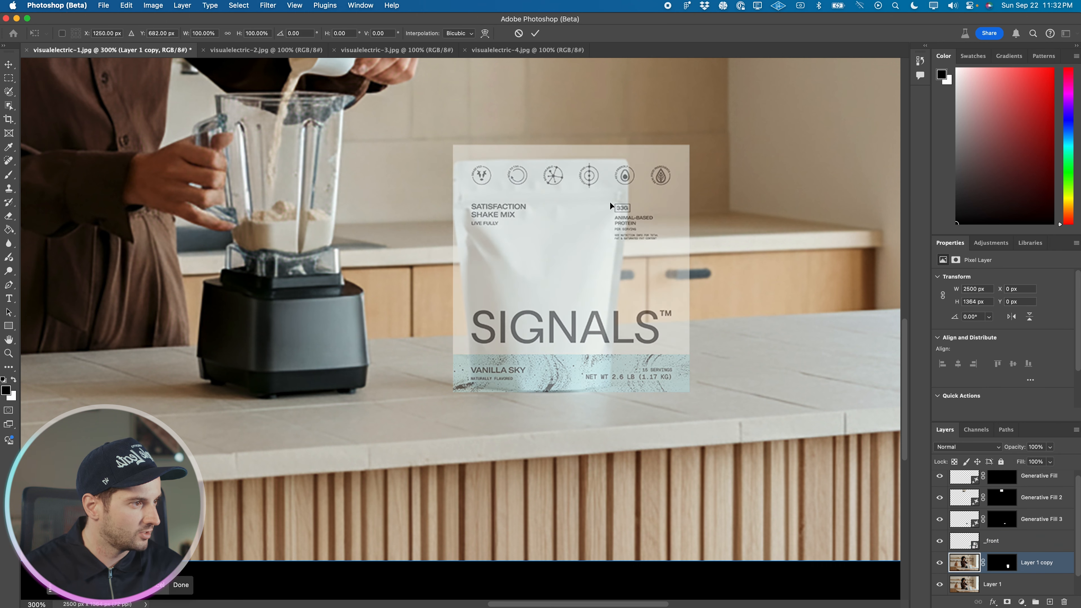
{"action": "left_click_drag", "start_coordinate": [590, 203], "coordinate": [484, 177]}
{"action": "key", "text": "super+z"}
{"action": "key", "text": "super+1"}
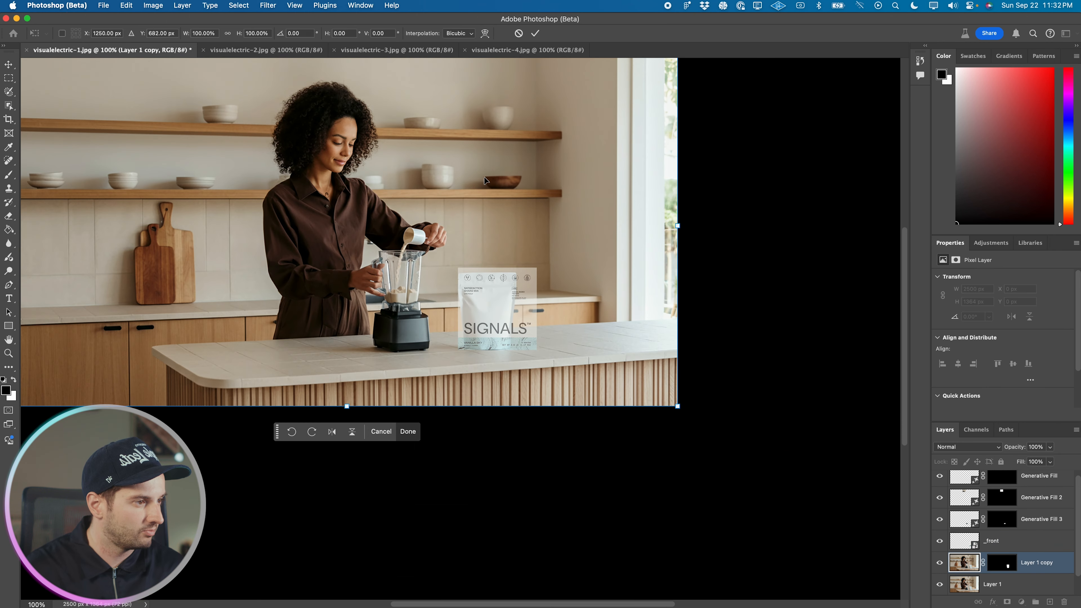
{"action": "left_click_drag", "start_coordinate": [679, 225], "coordinate": [746, 224]}
{"action": "left_click_drag", "start_coordinate": [631, 300], "coordinate": [607, 279]}
{"action": "scroll", "coordinate": [647, 280], "scroll_direction": "up", "scroll_amount": 5}
{"action": "left_click_drag", "start_coordinate": [705, 90], "coordinate": [779, 130]}
{"action": "left_click_drag", "start_coordinate": [571, 419], "coordinate": [530, 416]}
{"action": "scroll", "coordinate": [530, 416], "scroll_direction": "down", "scroll_amount": 5}
Step: Nudge the enlarged pouch into alignment beneath the semi-transparent artwork and commit the transform
{"action": "key", "text": "super+plus"}
{"action": "key", "text": "super+plus"}
{"action": "key", "text": "Up"}
{"action": "key", "text": "Up"}
{"action": "key", "text": "Up"}
{"action": "key", "text": "Up"}
{"action": "key", "text": "Up"}
{"action": "key", "text": "Up"}
{"action": "key", "text": "Up"}
{"action": "key", "text": "Up"}
{"action": "key", "text": "Left"}
{"action": "key", "text": "Left"}
{"action": "key", "text": "Down"}
{"action": "key", "text": "Down"}
{"action": "key", "text": "Down"}
{"action": "key", "text": "Down"}
{"action": "key", "text": "Left"}
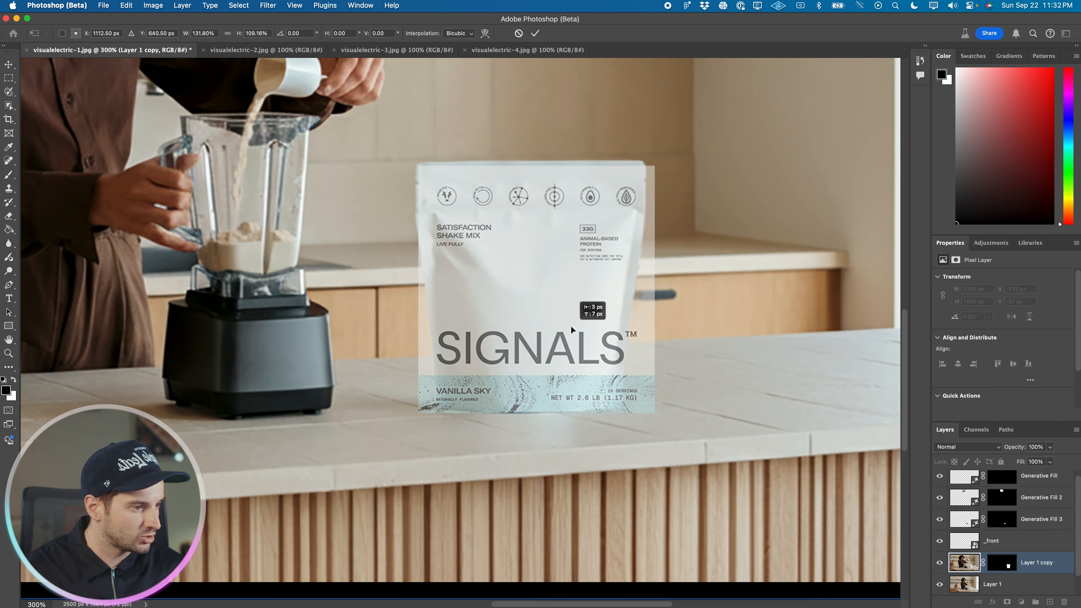
{"action": "key", "text": "Up"}
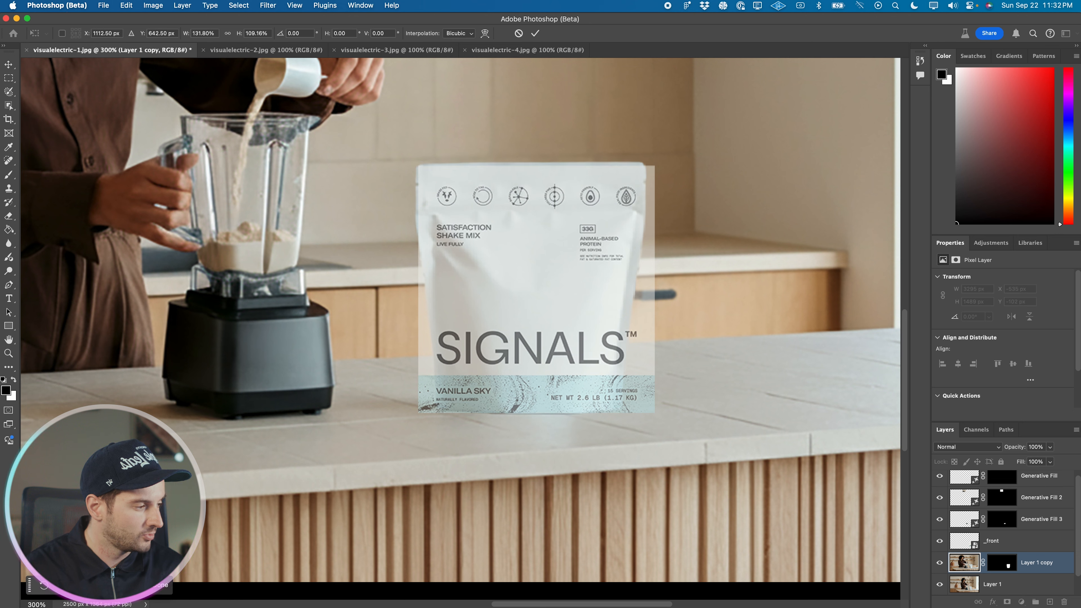
{"action": "key", "text": "Return"}
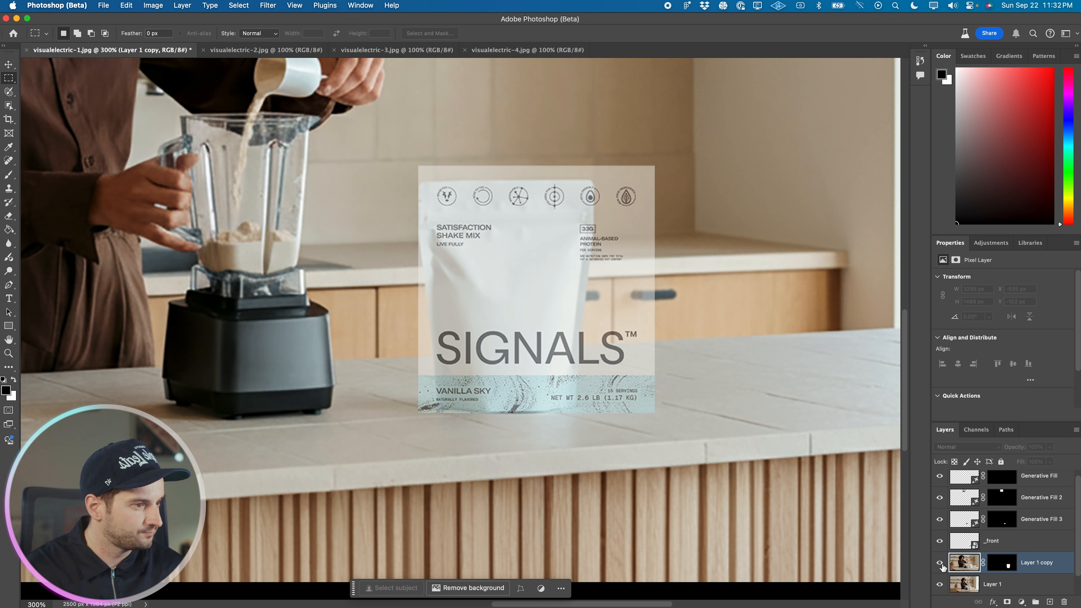
Step: Stretch the Layer 1 copy pouch to about 102.5% width so it spans the artwork's full width
{"action": "key", "text": "v"}
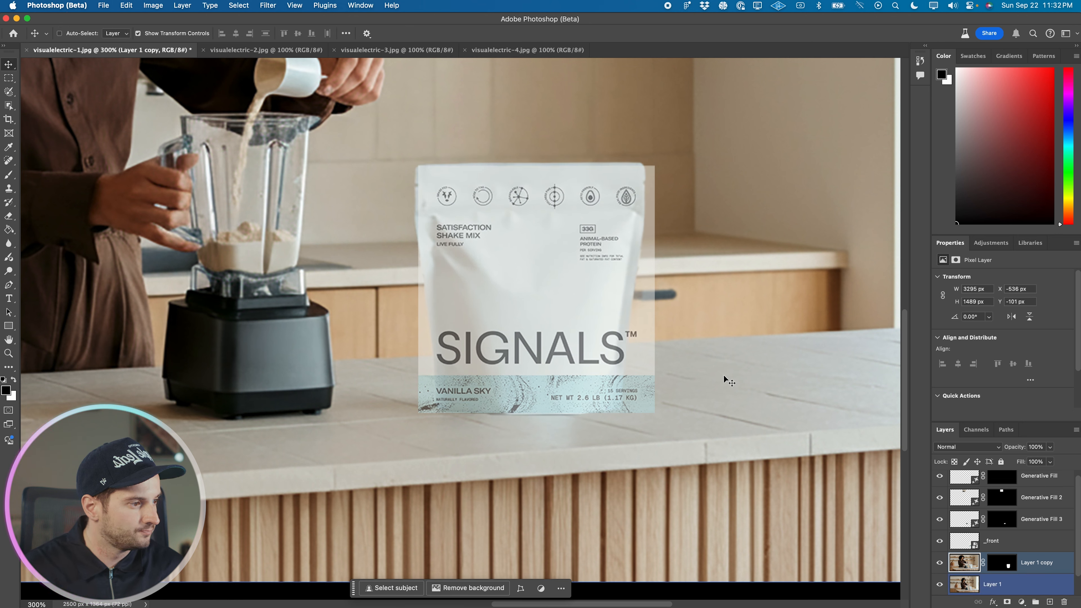
{"action": "left_click", "coordinate": [642, 324]}
{"action": "key", "text": "super+minus"}
{"action": "key", "text": "super+minus"}
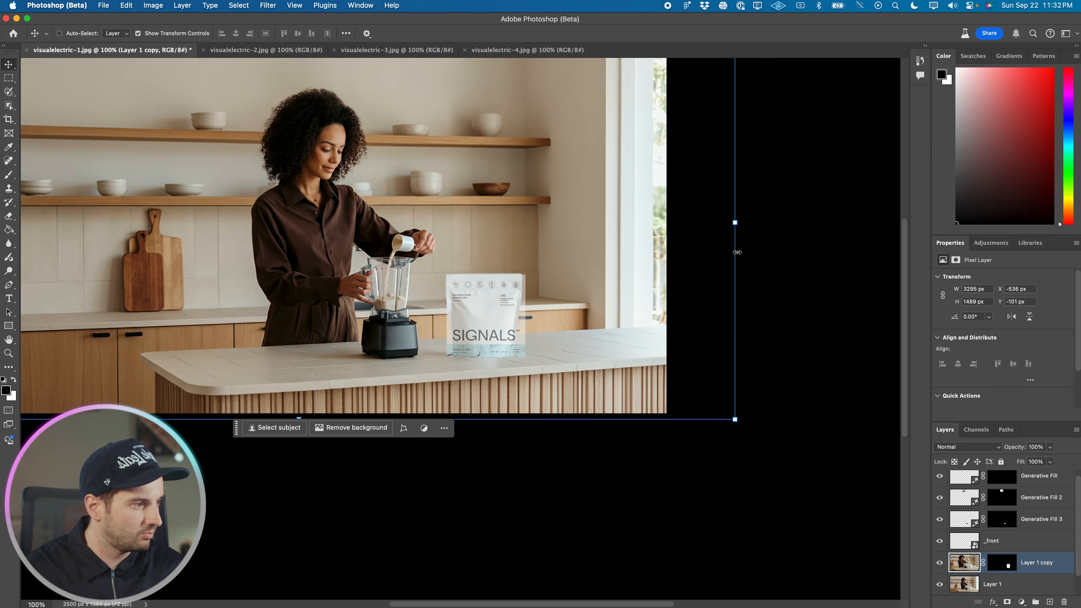
{"action": "left_click_drag", "start_coordinate": [735, 257], "coordinate": [761, 258]}
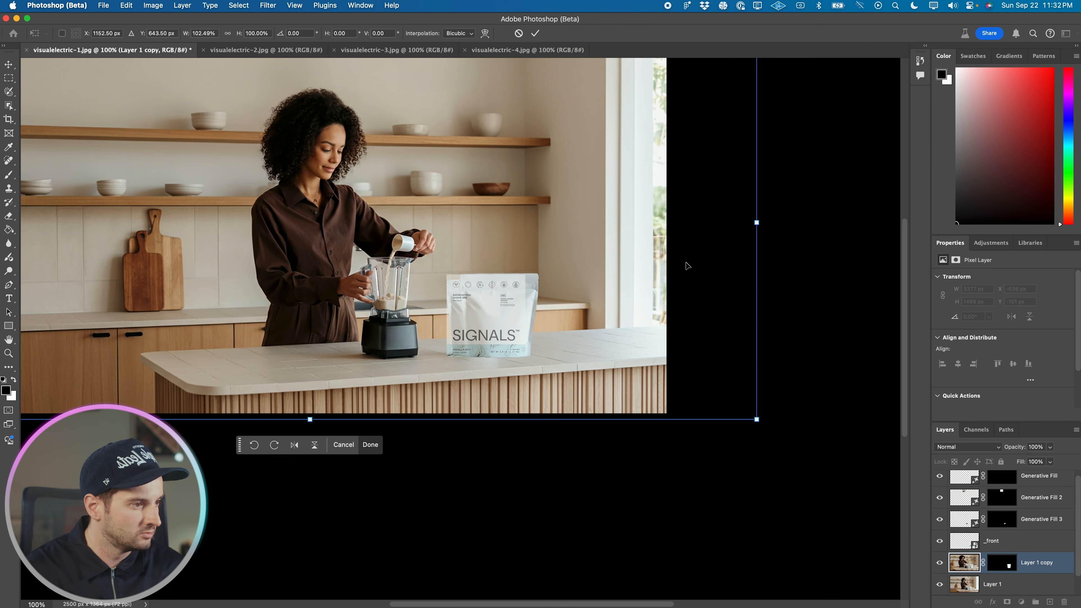
{"action": "key", "text": "super+plus"}
{"action": "left_click_drag", "start_coordinate": [646, 288], "coordinate": [621, 291]}
{"action": "key", "text": "Return"}
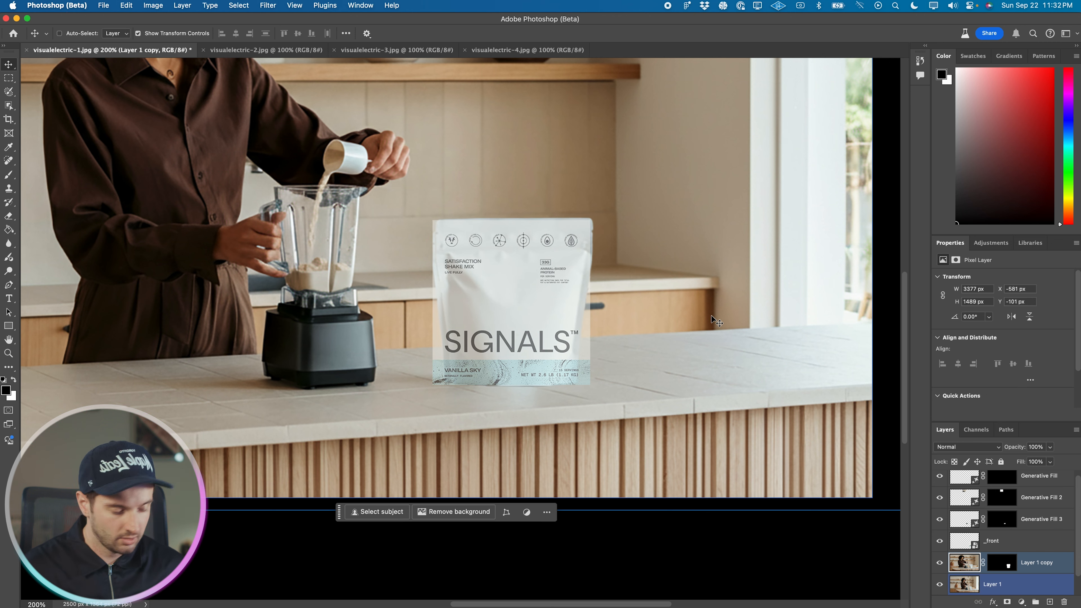
Step: Hide the _front artwork and compare the image with and without the enlarged pouch layer
{"action": "key", "text": "m"}
{"action": "left_click", "coordinate": [940, 541]}
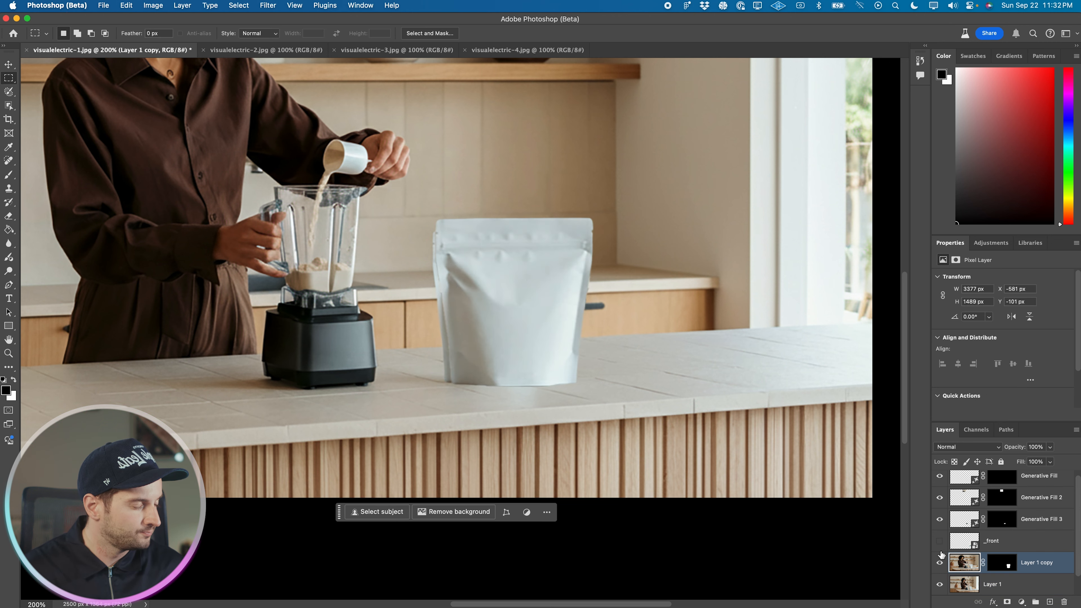
{"action": "left_click", "coordinate": [940, 584]}
{"action": "left_click", "coordinate": [941, 584]}
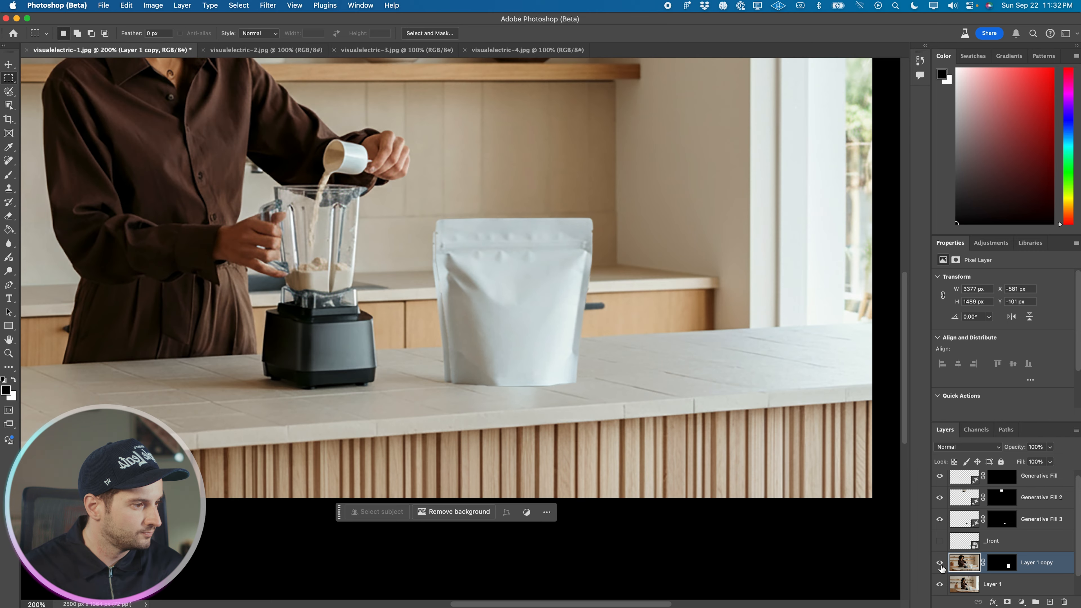
{"action": "left_click", "coordinate": [1003, 565]}
{"action": "key", "text": "v"}
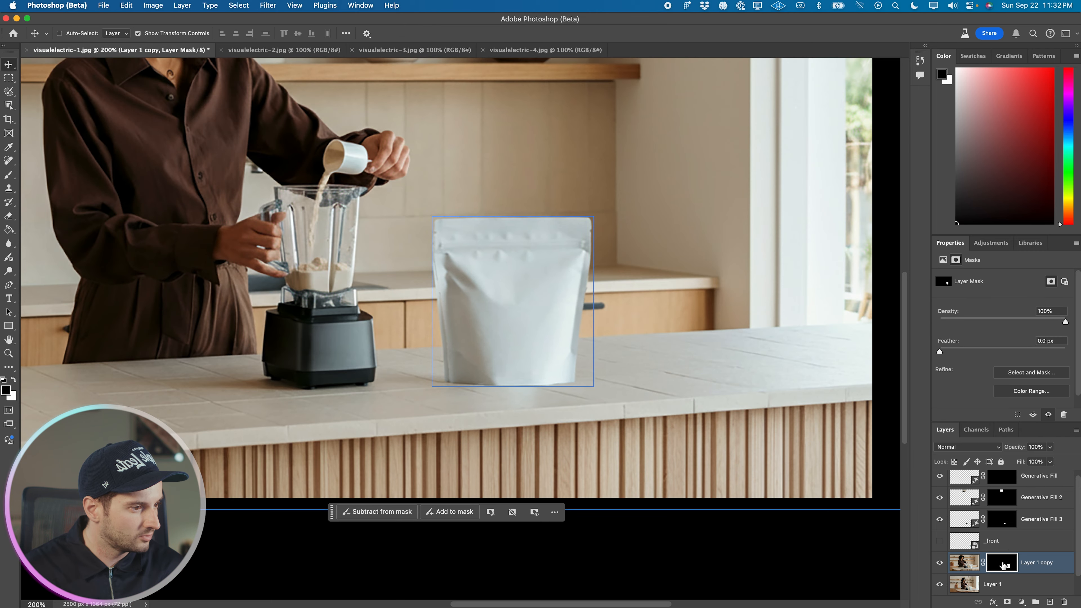
{"action": "left_click", "coordinate": [939, 563]}
{"action": "left_click", "coordinate": [939, 563]}
{"action": "left_click", "coordinate": [940, 562]}
{"action": "left_click", "coordinate": [939, 562]}
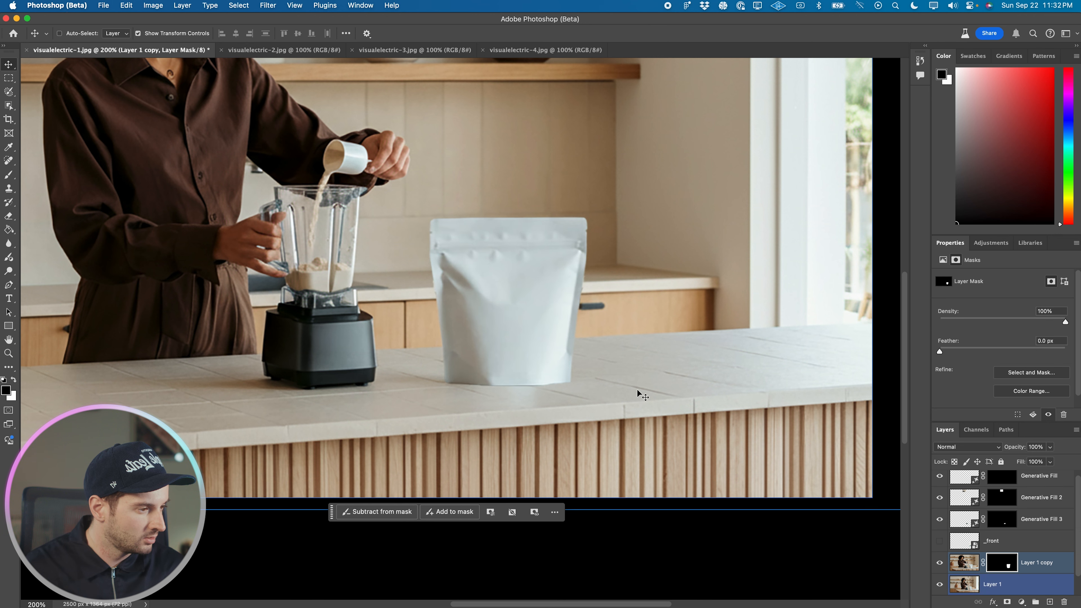
{"action": "key", "text": "m"}
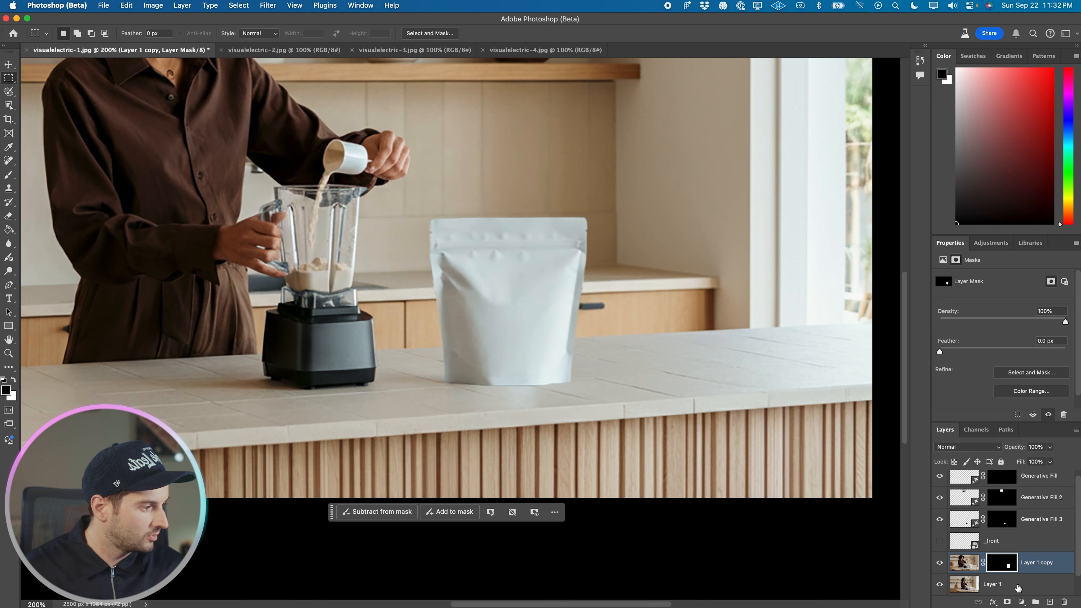
Step: Show the _front artwork at 100% opacity and set its blend mode to Multiply
{"action": "left_click", "coordinate": [940, 541]}
{"action": "left_click", "coordinate": [992, 541]}
{"action": "key", "text": "v"}
{"action": "left_click", "coordinate": [1050, 448]}
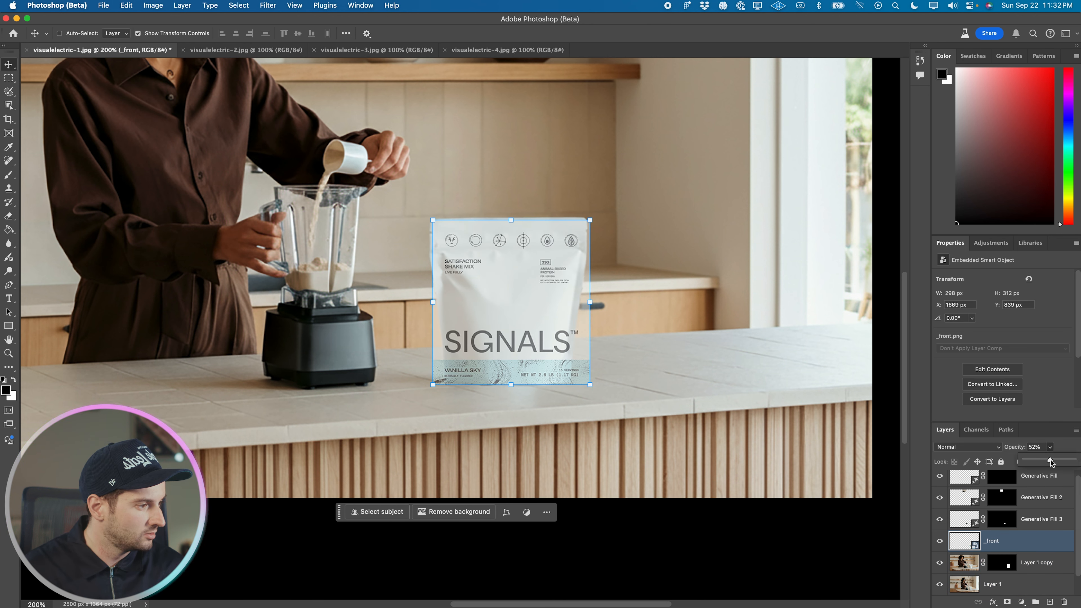
{"action": "left_click_drag", "start_coordinate": [1050, 460], "coordinate": [1076, 460]}
{"action": "left_click", "coordinate": [940, 448]}
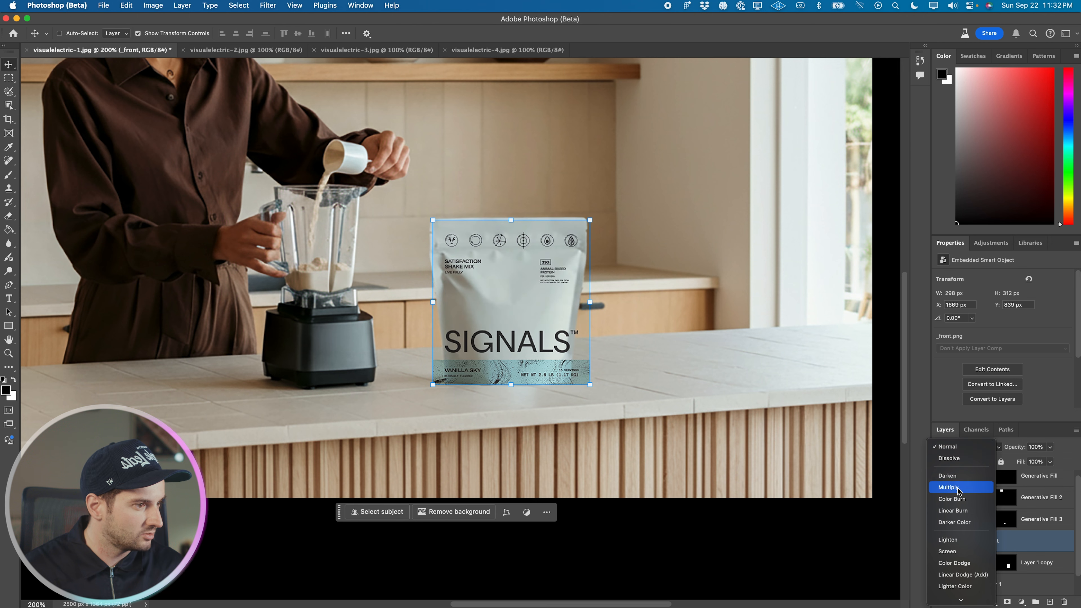
{"action": "left_click", "coordinate": [953, 476]}
Step: Start Puppet Warp on the _front artwork and place pins at its corners and along its edges
{"action": "key", "text": "m"}
{"action": "key", "text": "super+equal"}
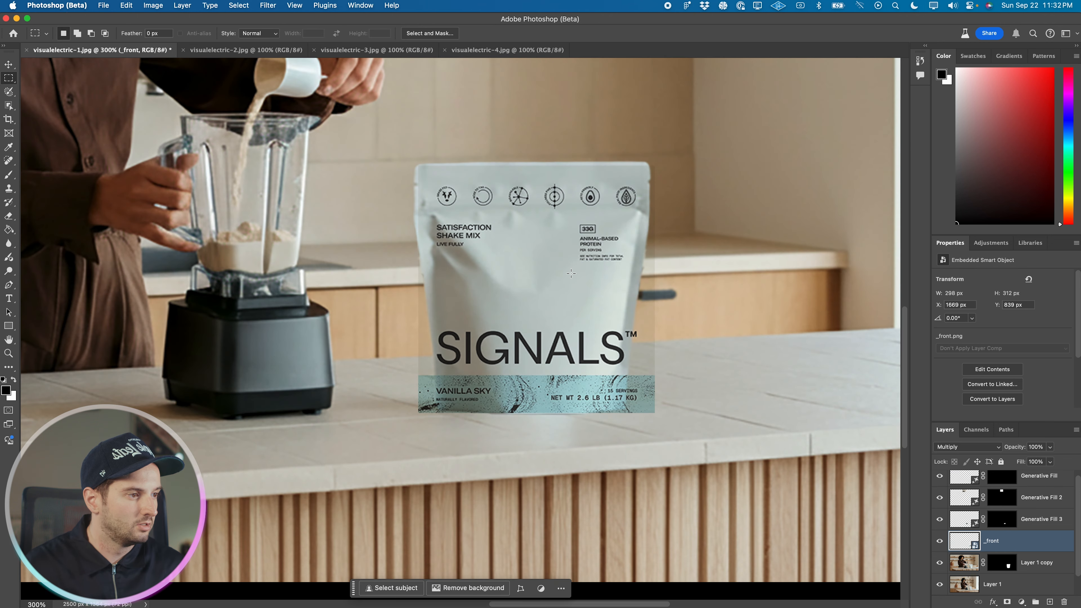
{"action": "key", "text": "super+t"}
{"action": "right_click", "coordinate": [526, 234]}
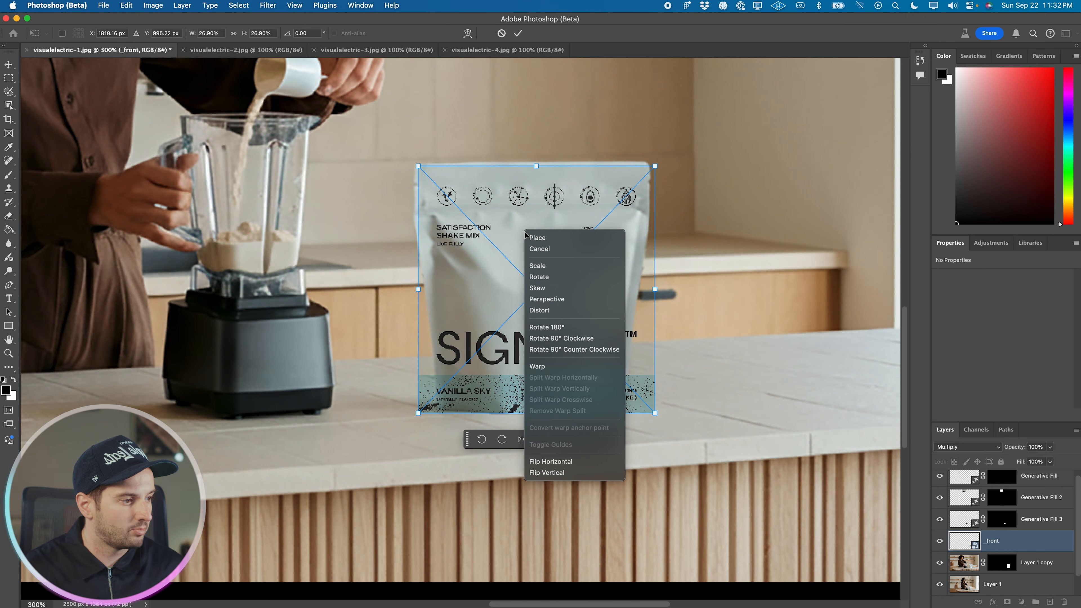
{"action": "left_click", "coordinate": [392, 5]}
{"action": "type", "text": "puppet"}
{"action": "key", "text": "Return"}
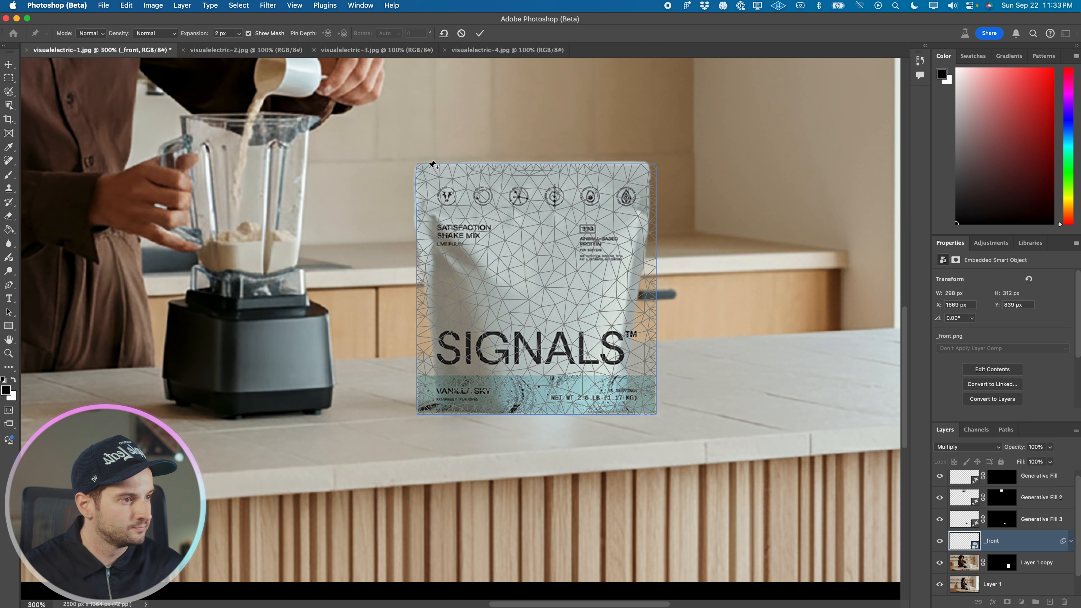
{"action": "left_click", "coordinate": [418, 166]}
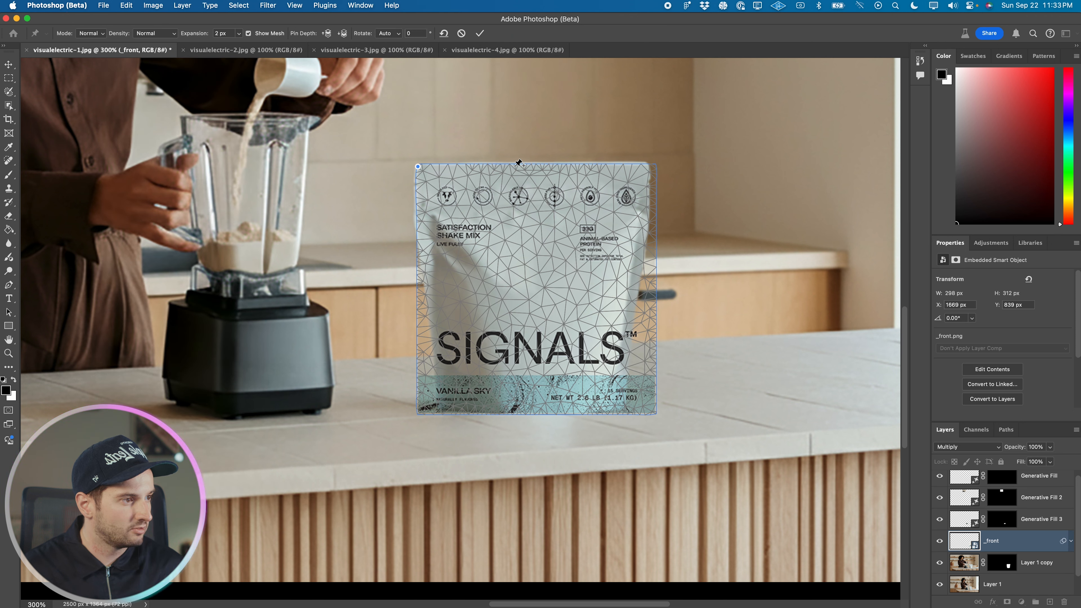
{"action": "left_click", "coordinate": [652, 265]}
{"action": "left_click", "coordinate": [654, 411]}
{"action": "left_click", "coordinate": [550, 412]}
{"action": "left_click", "coordinate": [420, 411]}
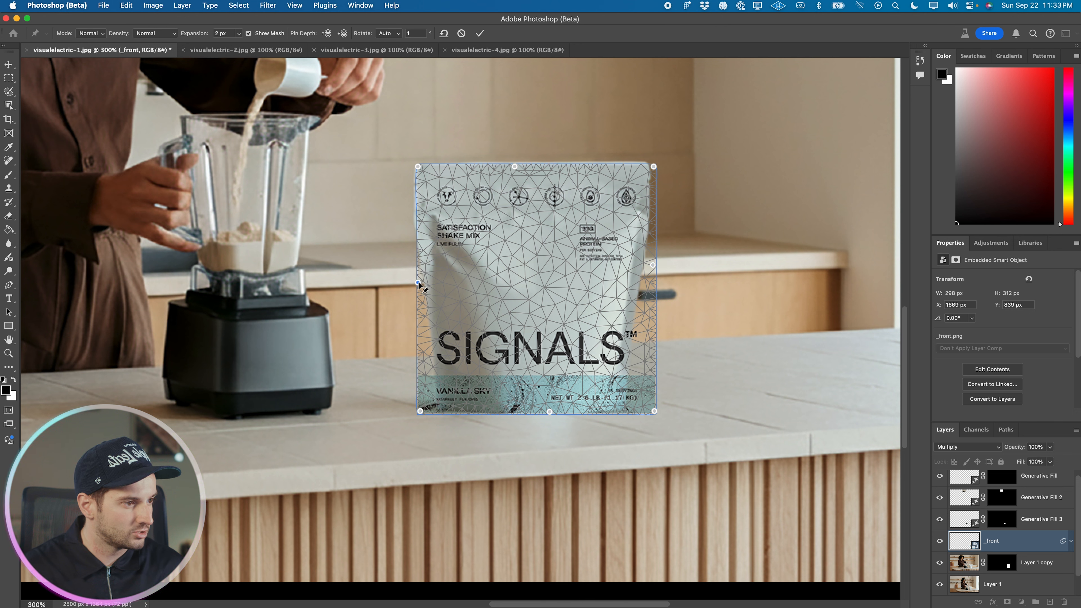
Step: Pull the artwork's side and bottom edges in with warp pins to follow the pouch's tapered outline, and commit the warp
{"action": "left_click_drag", "start_coordinate": [418, 283], "coordinate": [424, 274]}
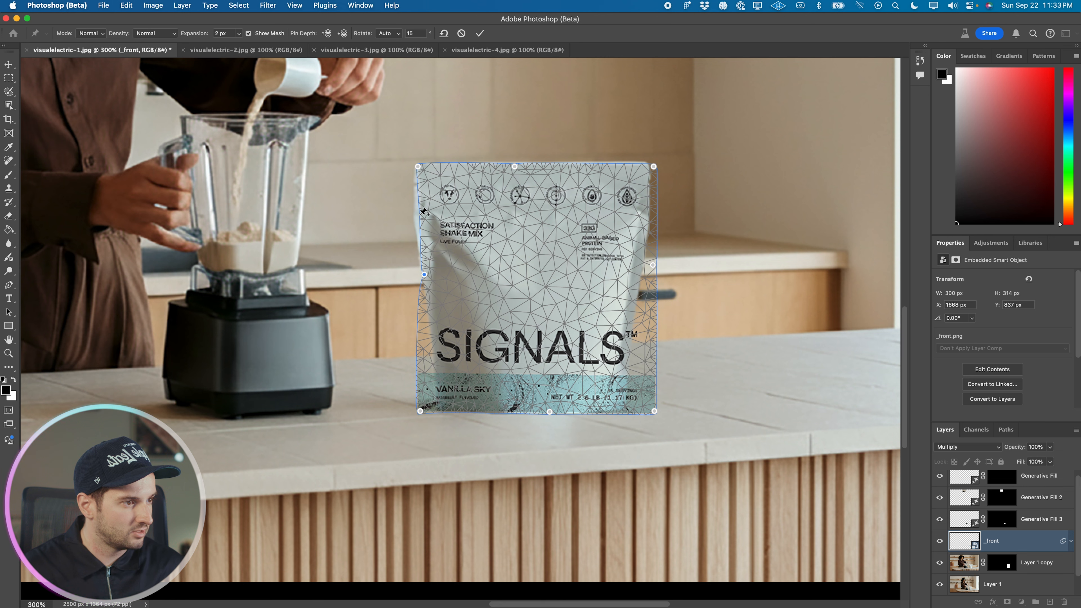
{"action": "left_click_drag", "start_coordinate": [425, 215], "coordinate": [415, 218]}
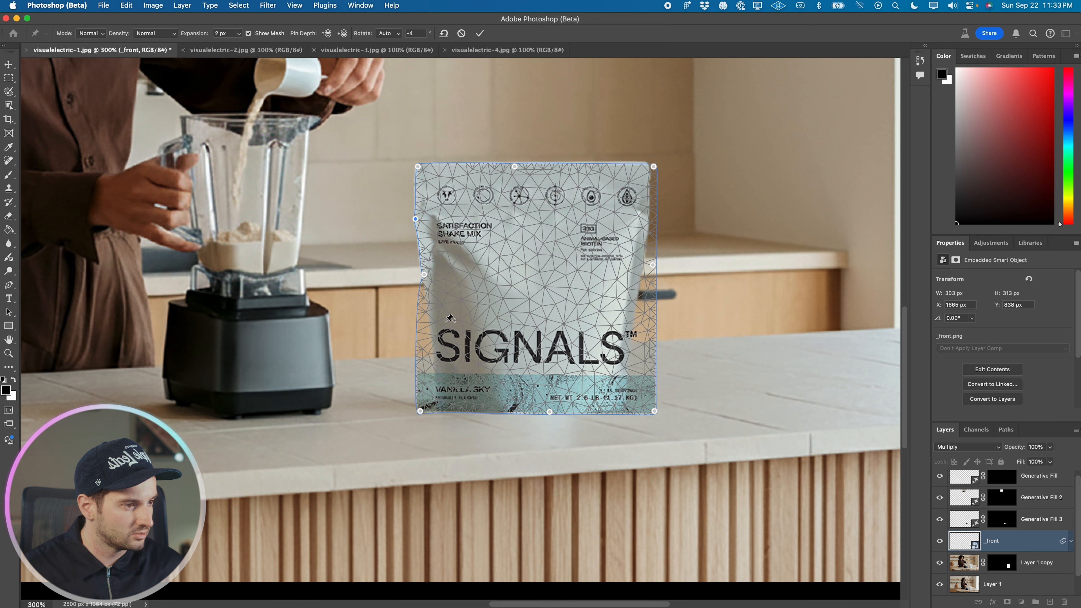
{"action": "left_click", "coordinate": [504, 413]}
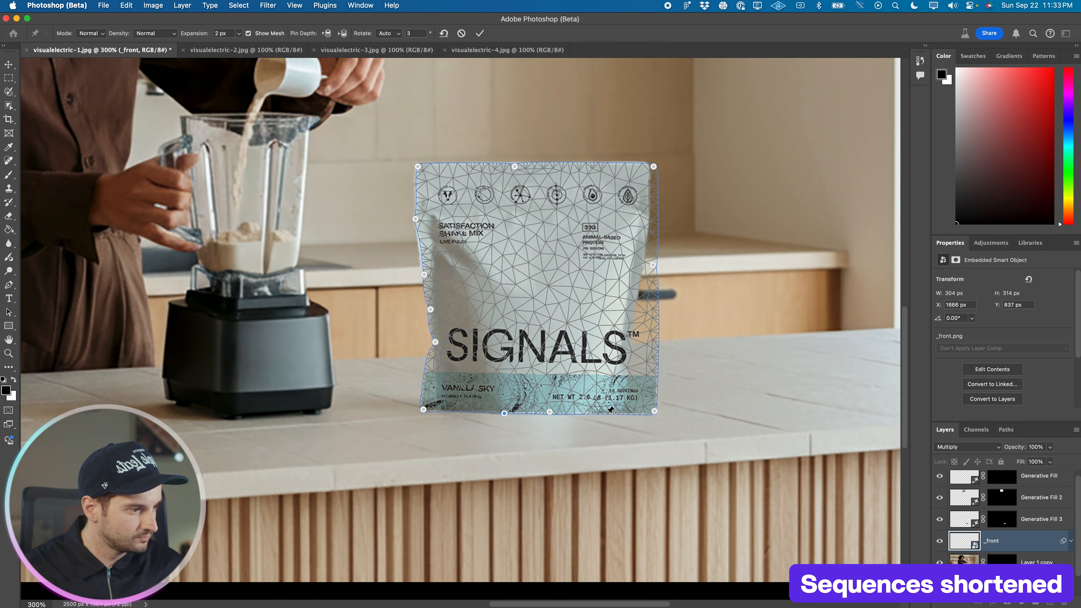
{"action": "left_click_drag", "start_coordinate": [653, 265], "coordinate": [648, 263]}
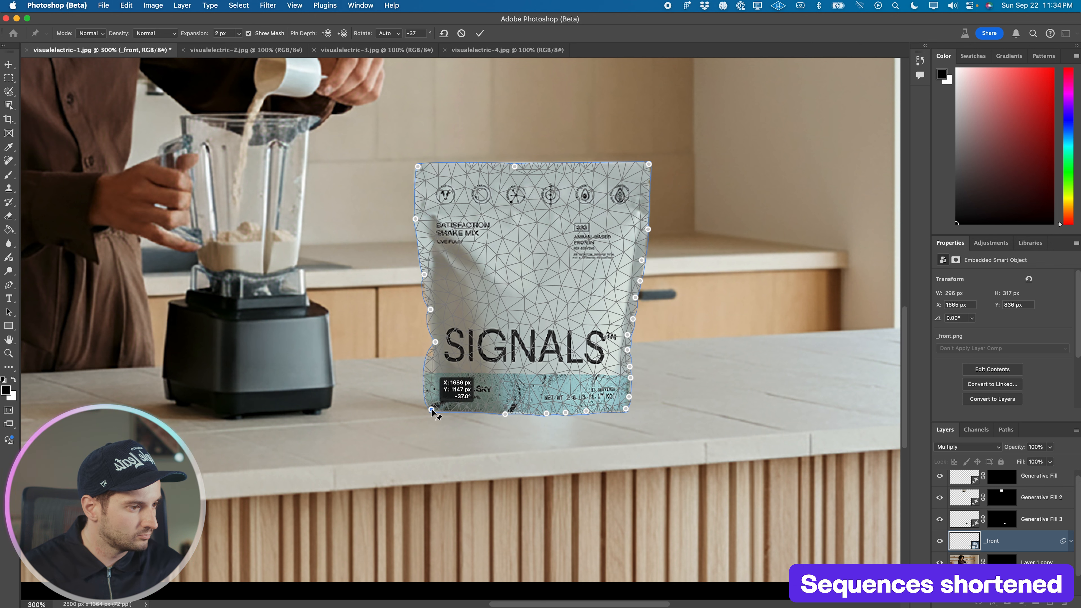
{"action": "left_click", "coordinate": [440, 393]}
{"action": "key", "text": "Return"}
Step: Try masking the _front artwork to the pouch outline taken from Layer 1 copy's mask, and delete the added mask
{"action": "scroll", "coordinate": [985, 531], "scroll_direction": "down", "scroll_amount": 1}
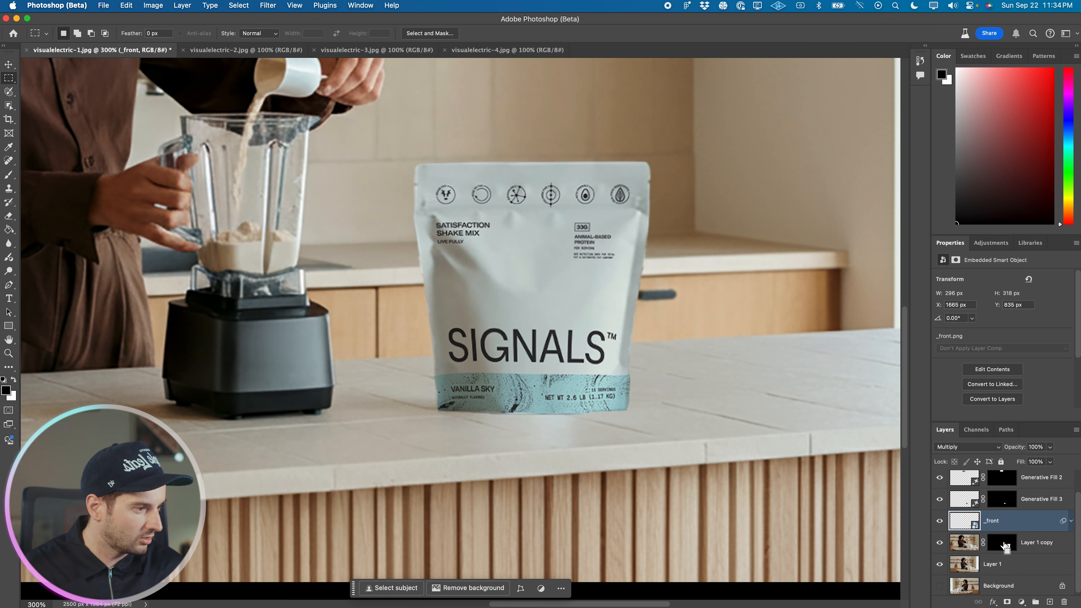
{"action": "left_click", "coordinate": [1006, 547], "text": "super"}
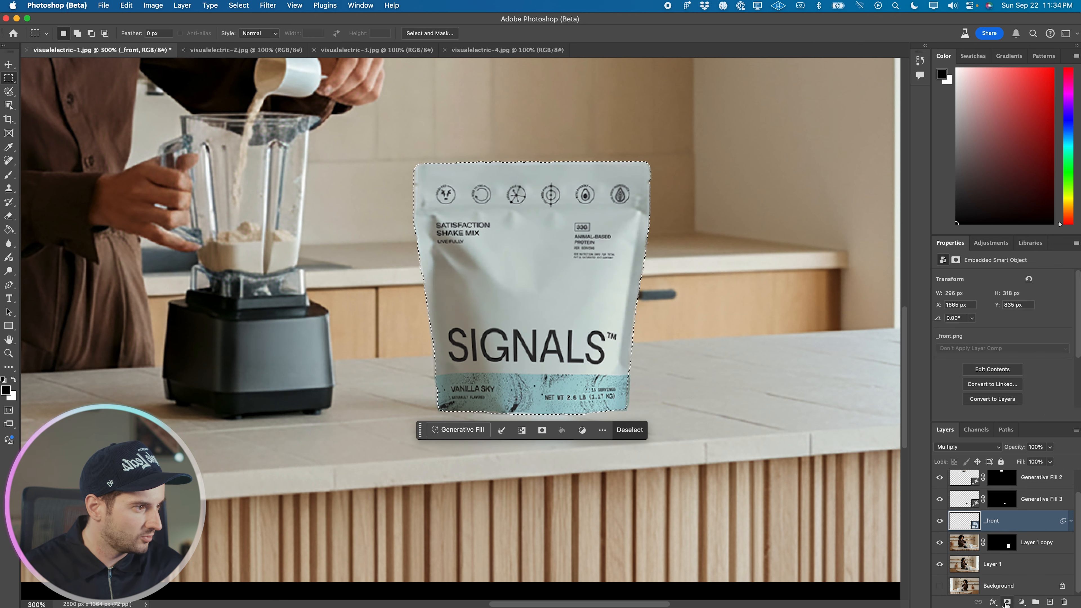
{"action": "left_click", "coordinate": [1007, 602]}
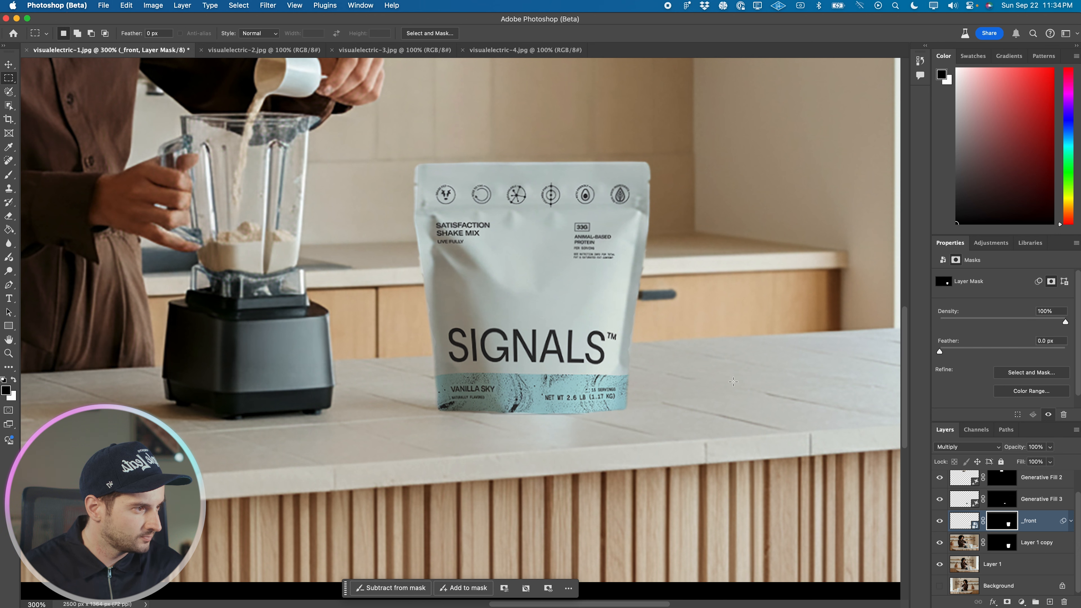
{"action": "scroll", "coordinate": [754, 421], "scroll_direction": "right", "scroll_amount": 5}
{"action": "scroll", "coordinate": [613, 307], "scroll_direction": "up", "scroll_amount": 2}
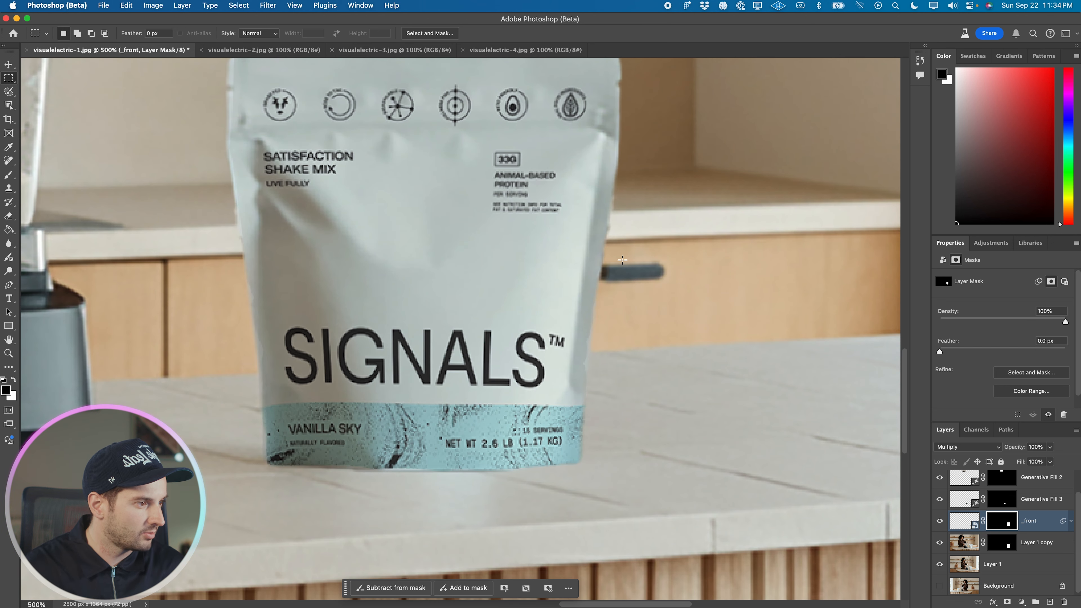
{"action": "right_click", "coordinate": [1010, 529]}
{"action": "left_click", "coordinate": [959, 515]}
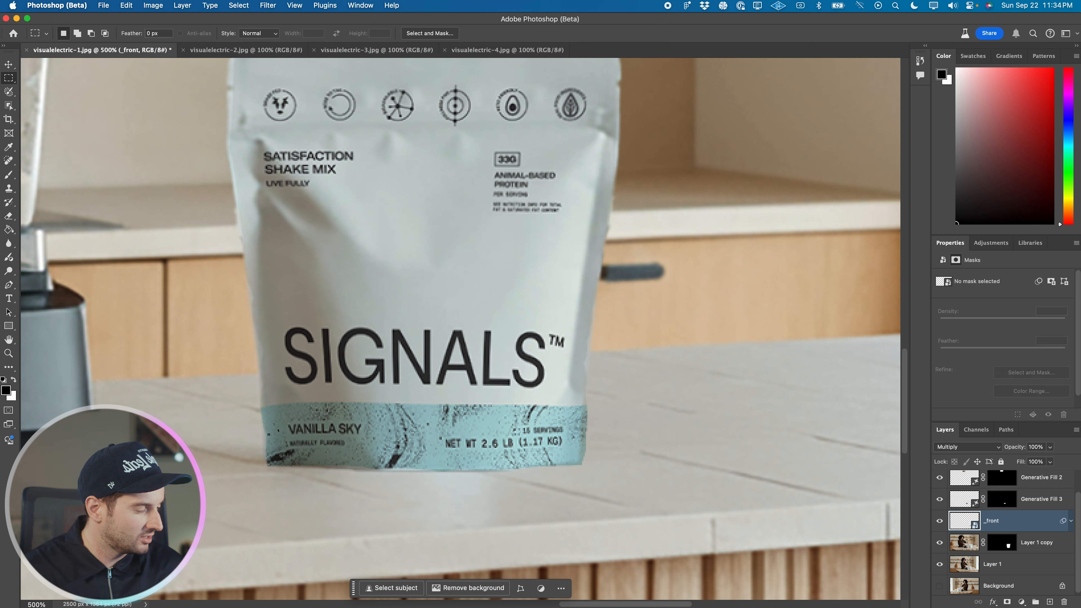
Step: Disable the layer mask on Layer 1 copy and switch to the Pen tool
{"action": "left_click", "coordinate": [1001, 543]}
{"action": "key", "text": "p"}
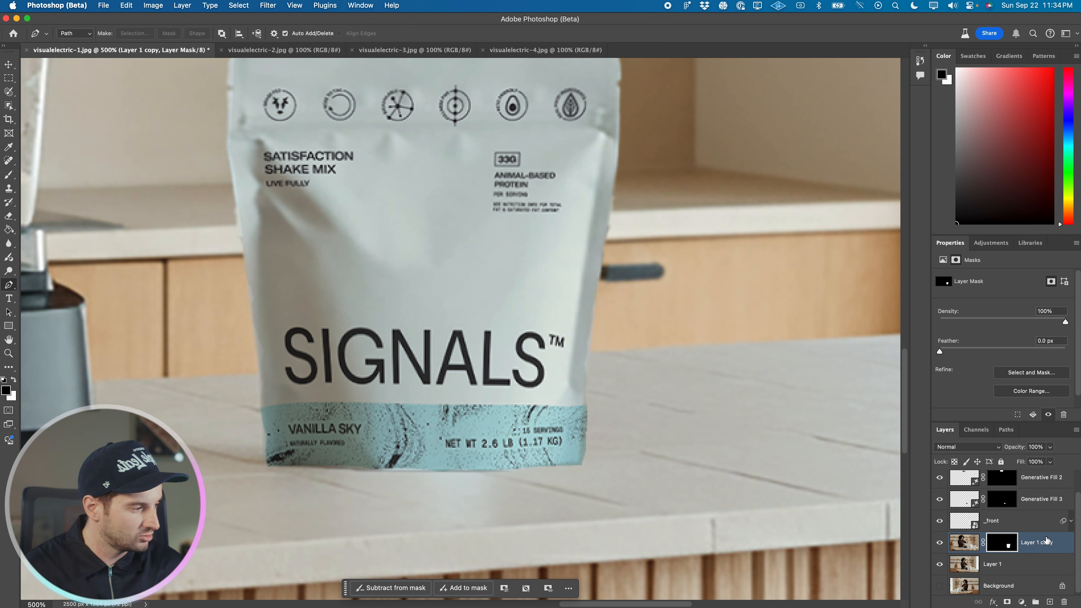
{"action": "right_click", "coordinate": [1004, 545]}
{"action": "left_click", "coordinate": [957, 504]}
{"action": "right_click", "coordinate": [1004, 545]}
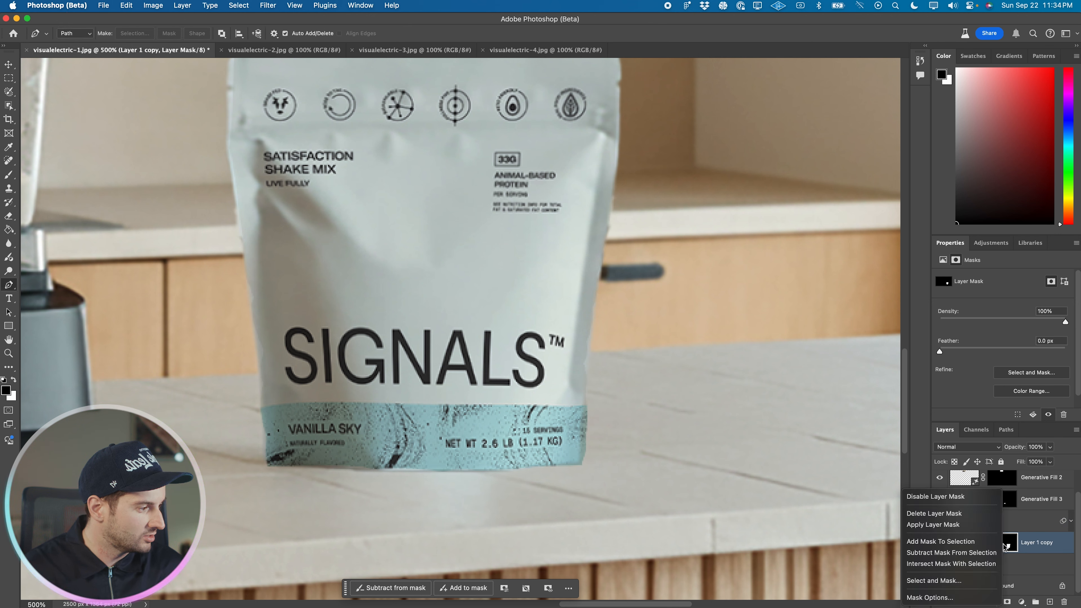
{"action": "left_click", "coordinate": [937, 497]}
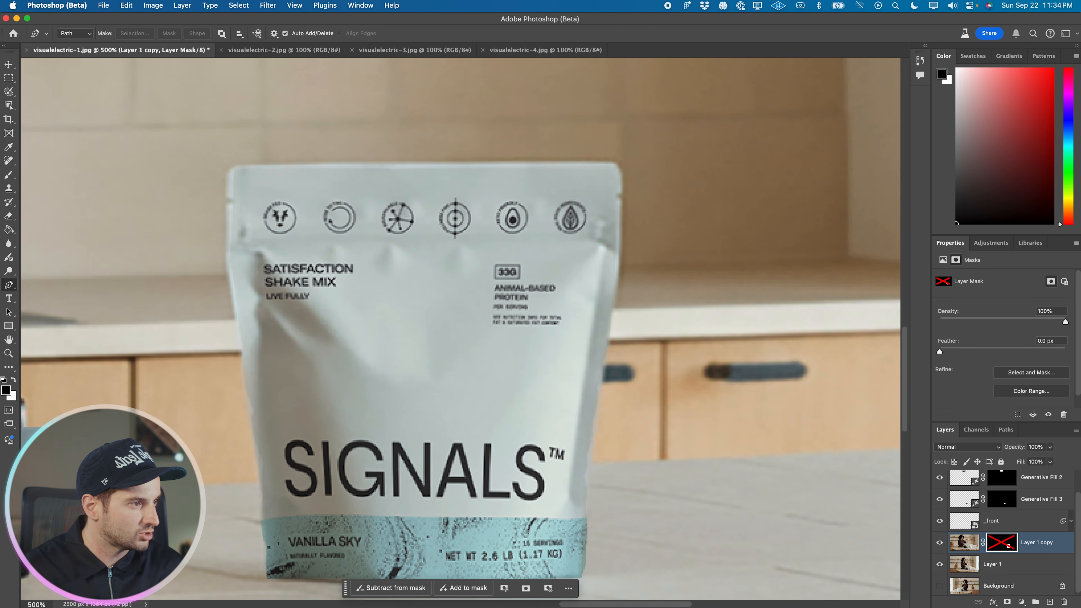
{"action": "left_click", "coordinate": [616, 163]}
{"action": "left_click", "coordinate": [238, 168]}
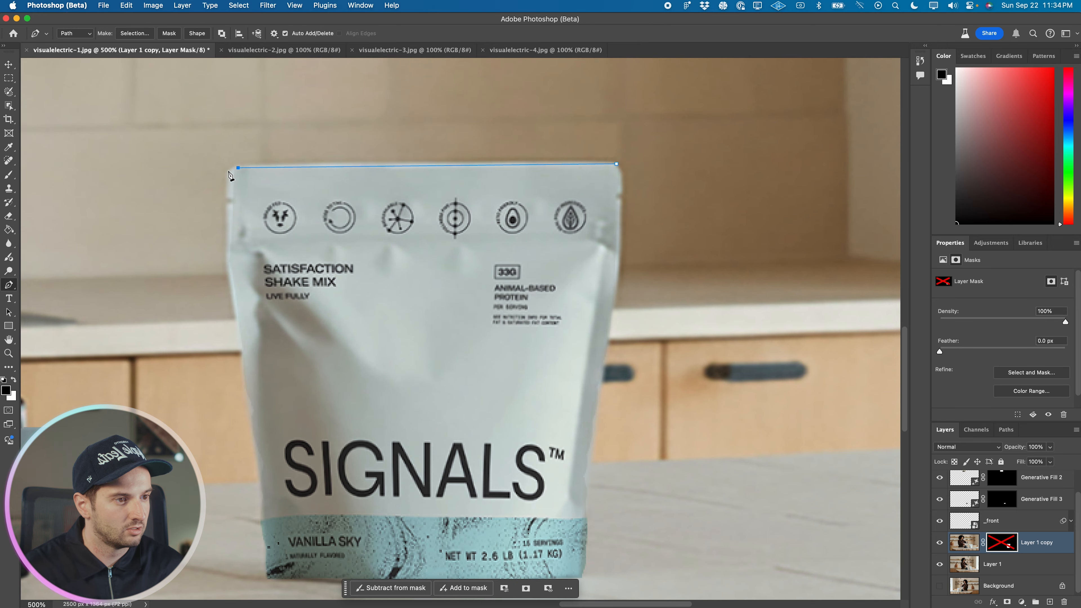
{"action": "key", "text": "super+z"}
{"action": "key", "text": "super+z"}
{"action": "key", "text": "super+z"}
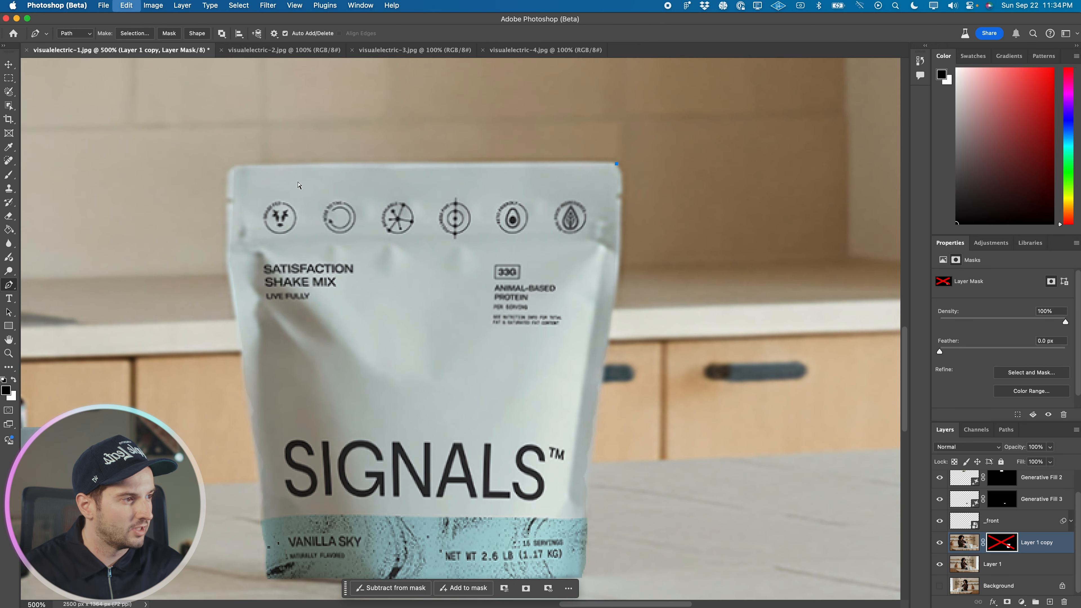
Step: Start a pen path across the pouch between its tear notches and down its left side, hiding the _front artwork for a clear view
{"action": "left_click", "coordinate": [620, 198]}
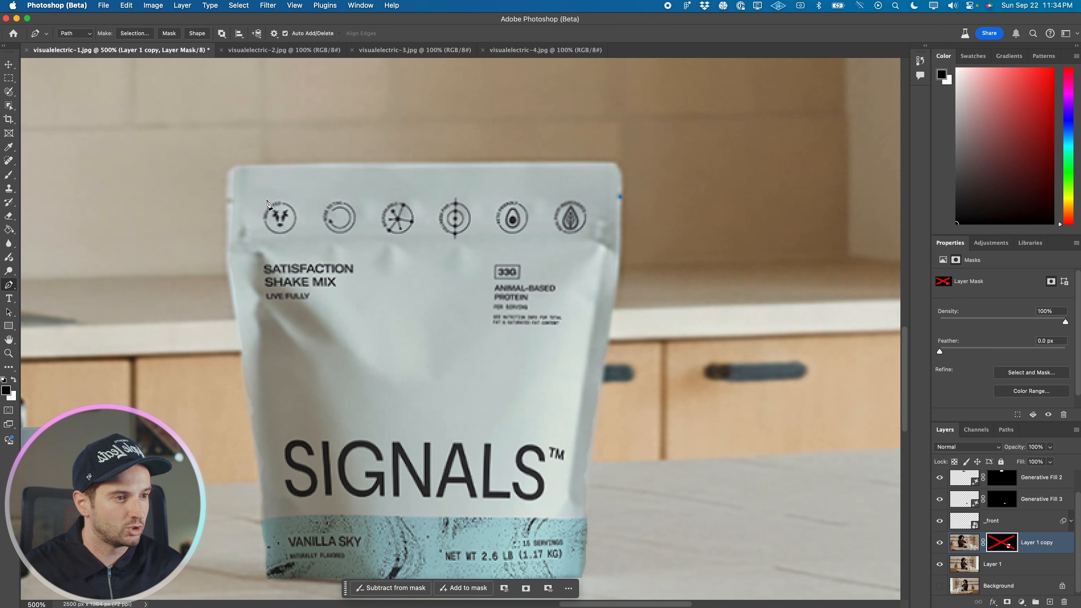
{"action": "left_click", "coordinate": [228, 200]}
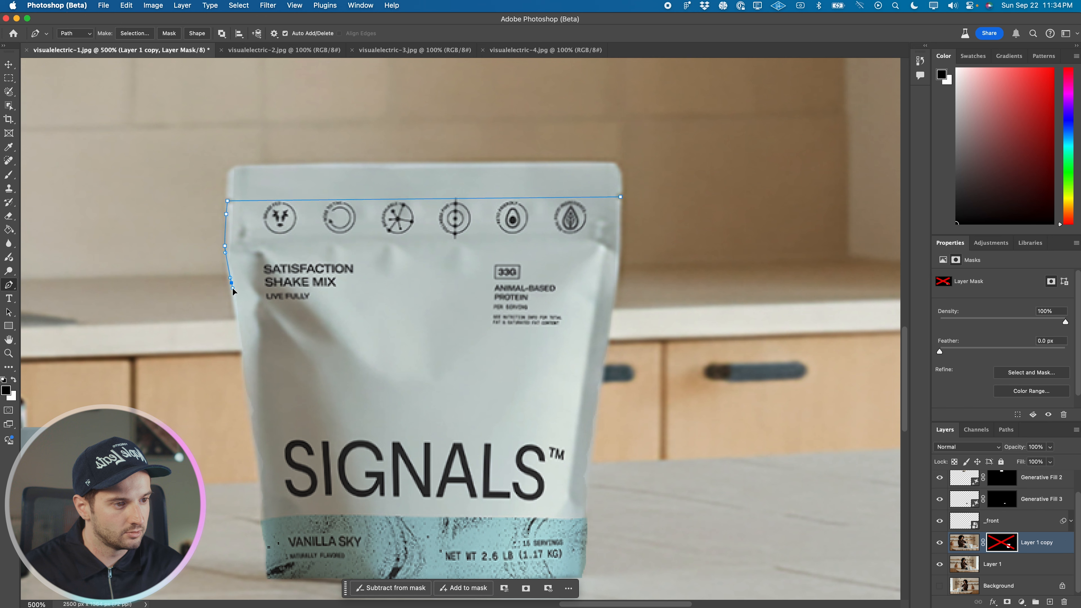
{"action": "left_click", "coordinate": [243, 350]}
{"action": "left_click", "coordinate": [244, 373]}
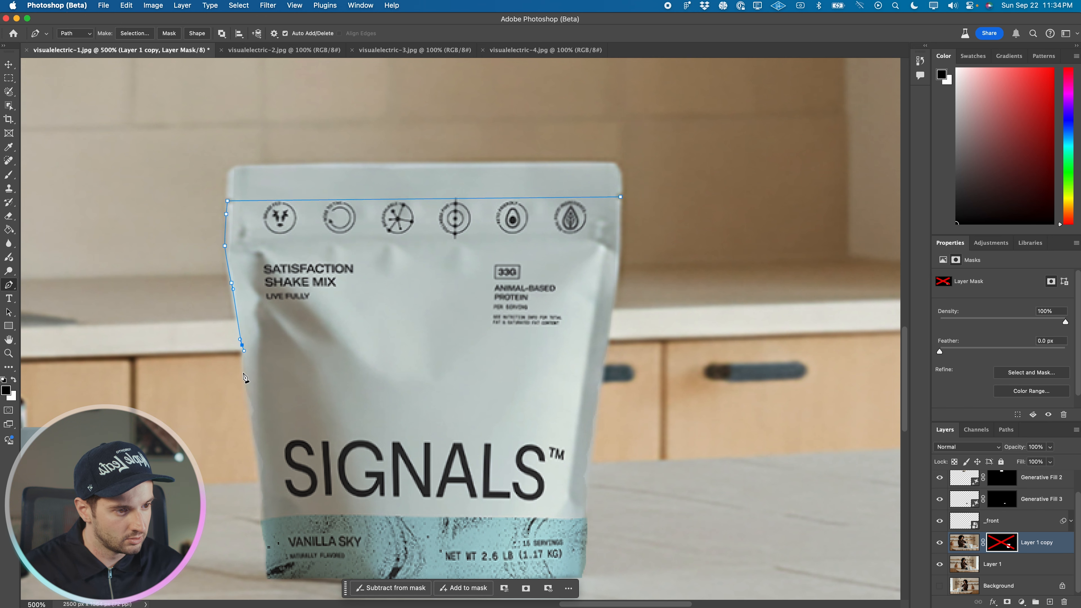
{"action": "scroll", "coordinate": [251, 381], "scroll_direction": "down", "scroll_amount": 2}
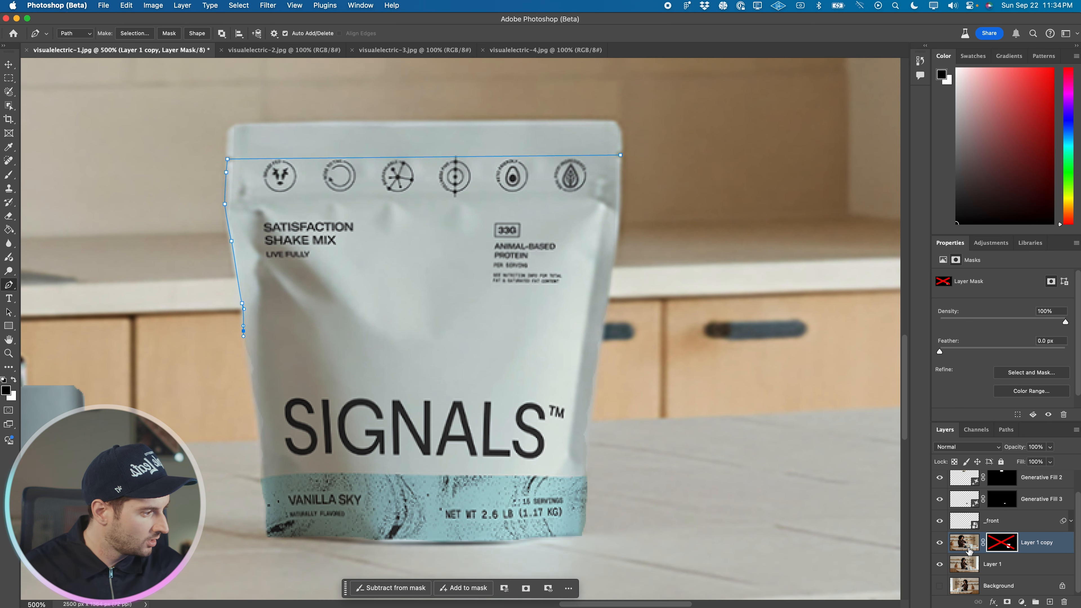
{"action": "left_click", "coordinate": [939, 520]}
{"action": "key", "text": "super+z"}
{"action": "key", "text": "super+z"}
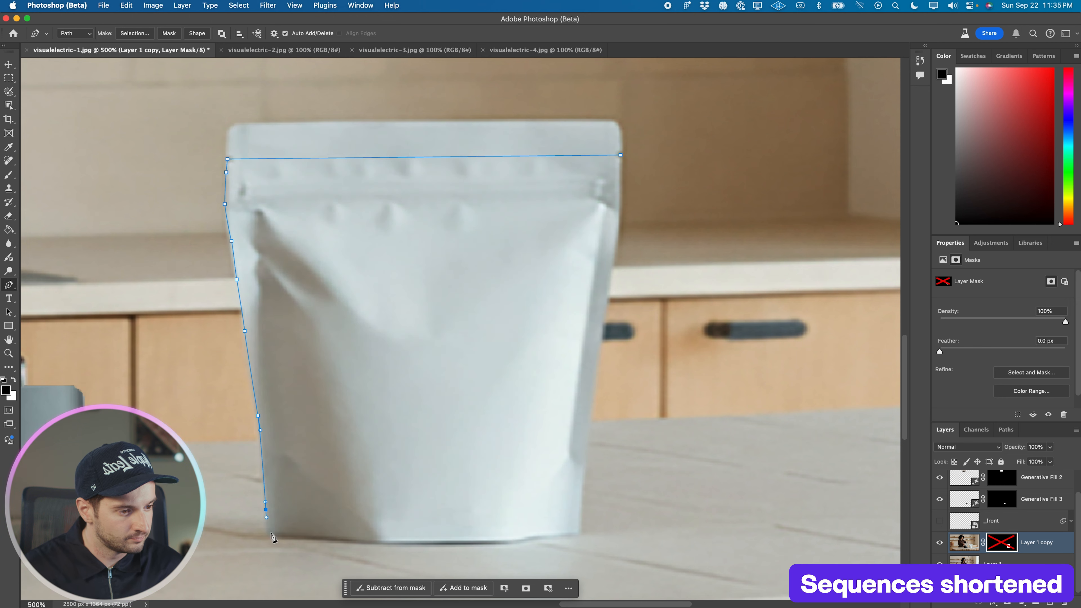
Step: Continue the path along the pouch's bottom edge and up its right side, closing it at the right tear notch
{"action": "left_click", "coordinate": [361, 543]}
{"action": "left_click_drag", "start_coordinate": [454, 546], "coordinate": [477, 549]}
{"action": "left_click", "coordinate": [515, 543]}
{"action": "left_click", "coordinate": [553, 537]}
{"action": "left_click", "coordinate": [580, 532]}
{"action": "left_click", "coordinate": [584, 460]}
{"action": "left_click", "coordinate": [621, 155]}
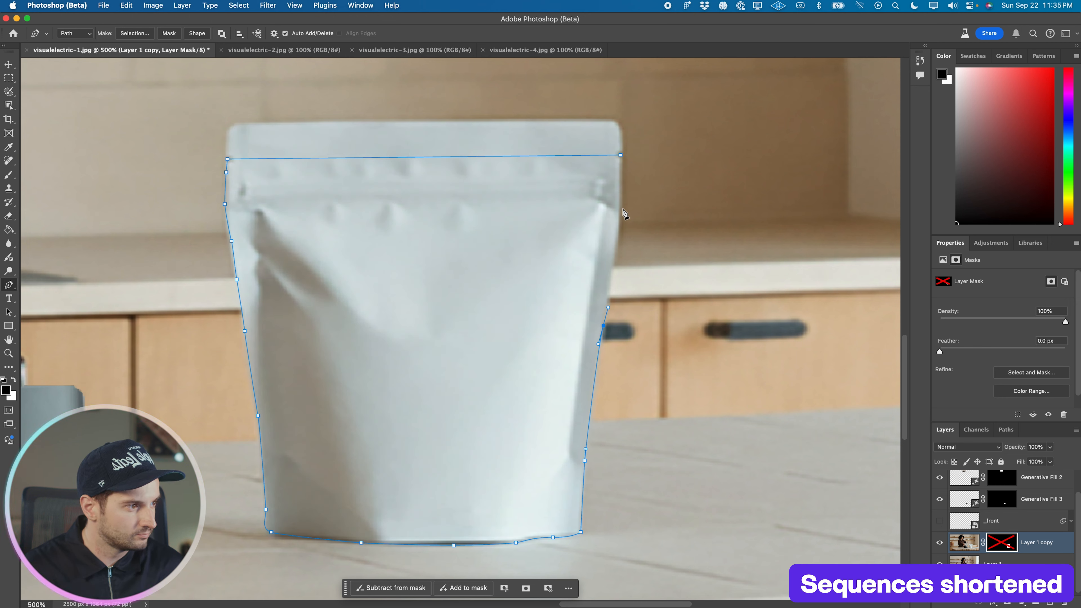
Step: Convert the pouch path to a selection and replace Layer 1 copy's mask with a new one made from it
{"action": "right_click", "coordinate": [588, 194]}
{"action": "left_click", "coordinate": [610, 243]}
{"action": "key", "text": "Return"}
{"action": "right_click", "coordinate": [998, 542]}
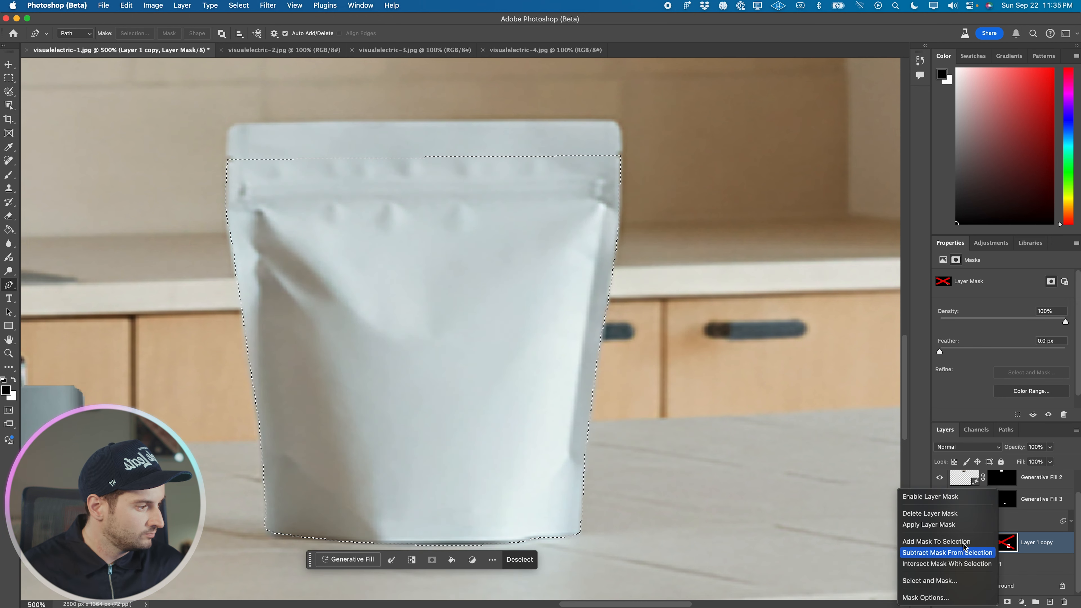
{"action": "left_click", "coordinate": [953, 515]}
{"action": "left_click", "coordinate": [1007, 602]}
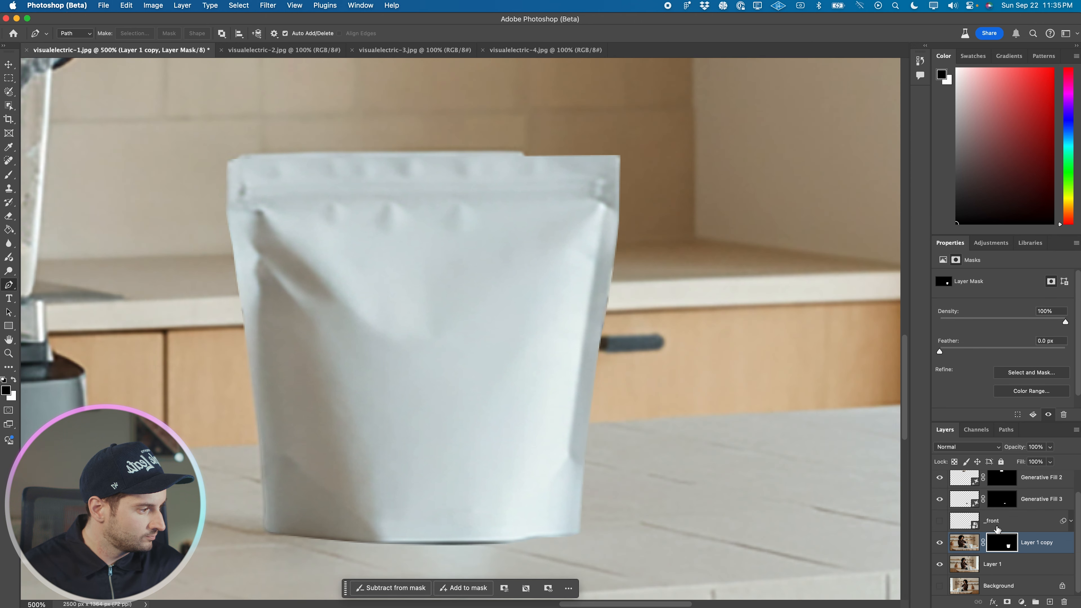
Step: Show the _front artwork again and clip it to Layer 1 copy with a clipping mask
{"action": "left_click", "coordinate": [939, 522]}
{"action": "left_click", "coordinate": [992, 521]}
{"action": "right_click", "coordinate": [1025, 527]}
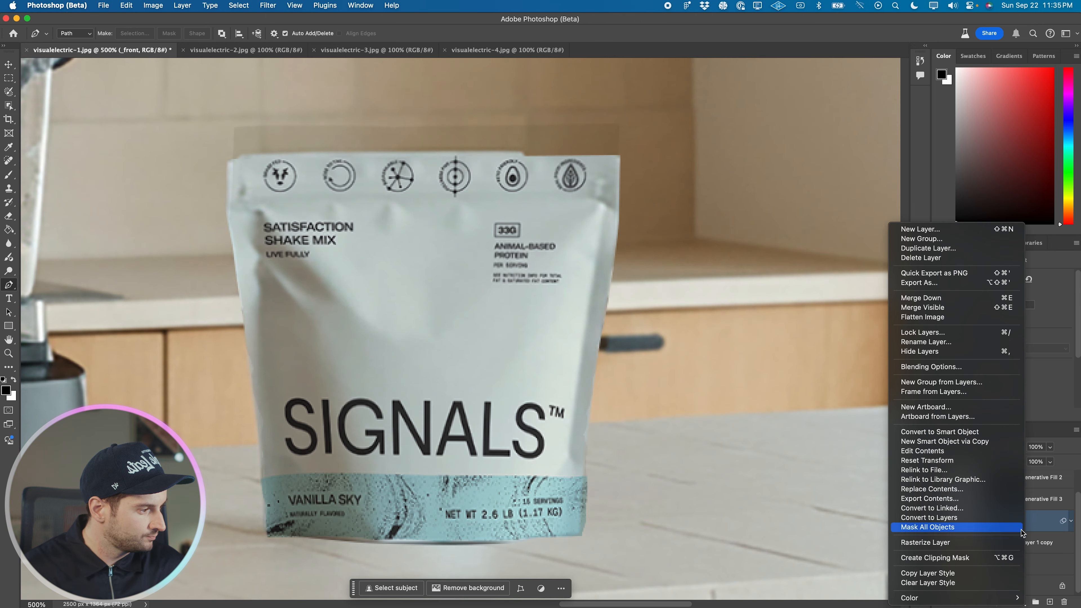
{"action": "left_click", "coordinate": [978, 558]}
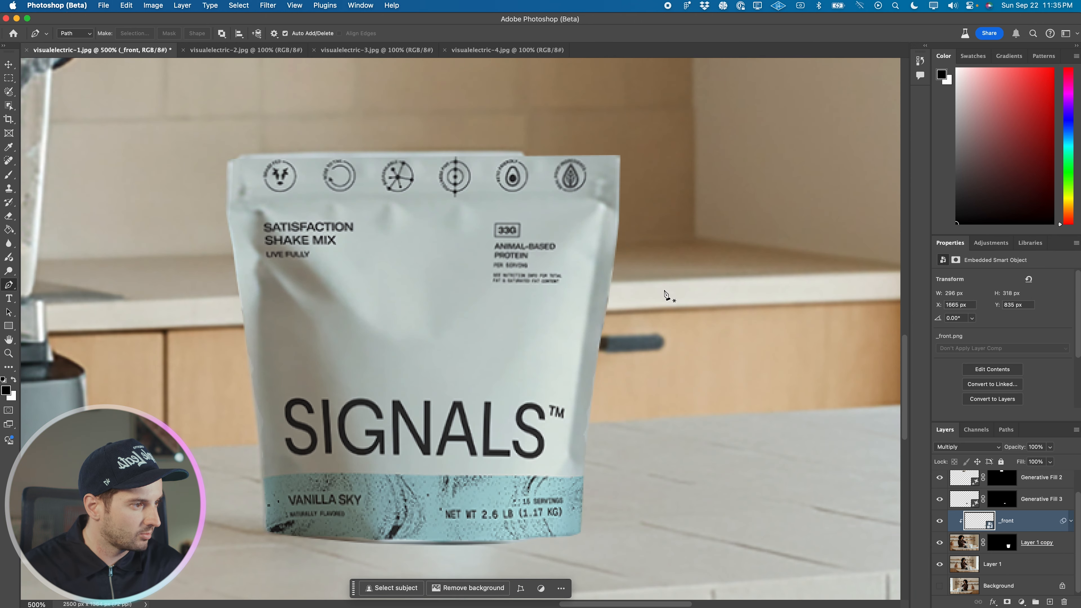
Step: Shift the _front artwork down 3 px and refit its Puppet Warp pins around the newly masked pouch outline
{"action": "key", "text": "m"}
{"action": "scroll", "coordinate": [662, 294], "scroll_direction": "down", "scroll_amount": 1}
{"action": "scroll", "coordinate": [662, 294], "scroll_direction": "left", "scroll_amount": 1}
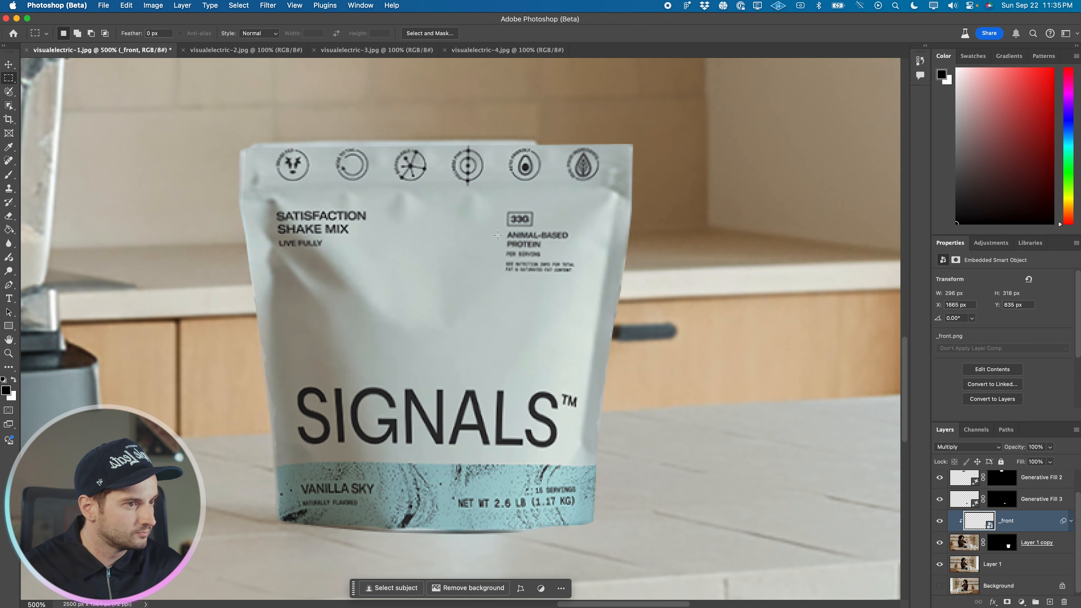
{"action": "scroll", "coordinate": [553, 237], "scroll_direction": "down", "scroll_amount": 2}
{"action": "scroll", "coordinate": [554, 237], "scroll_direction": "left", "scroll_amount": 1}
{"action": "key", "text": "cmd+t"}
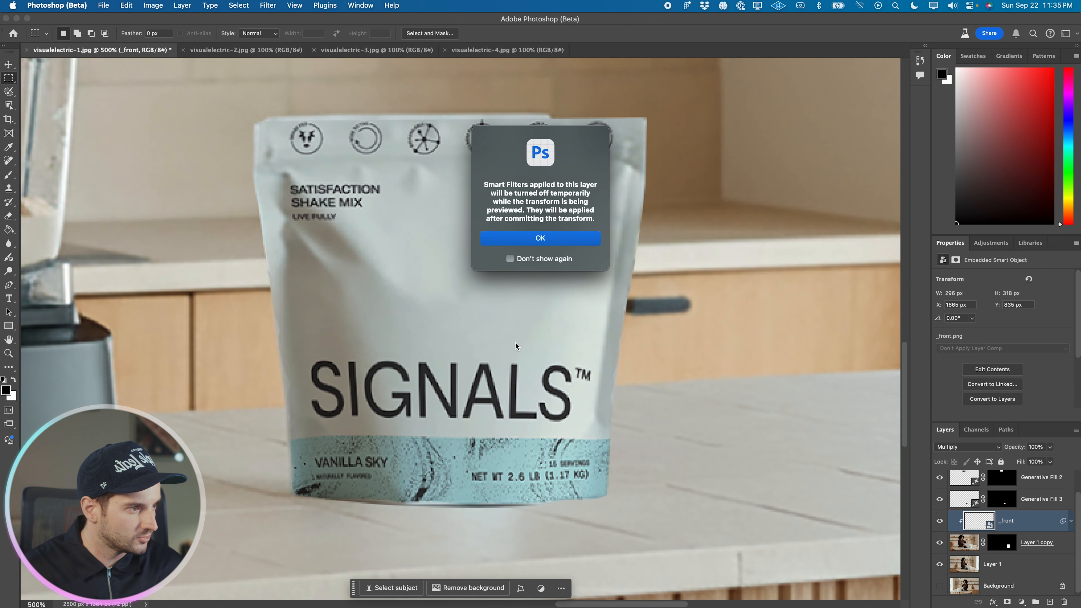
{"action": "key", "text": "Return"}
{"action": "right_click", "coordinate": [499, 322]}
{"action": "key", "text": "Escape"}
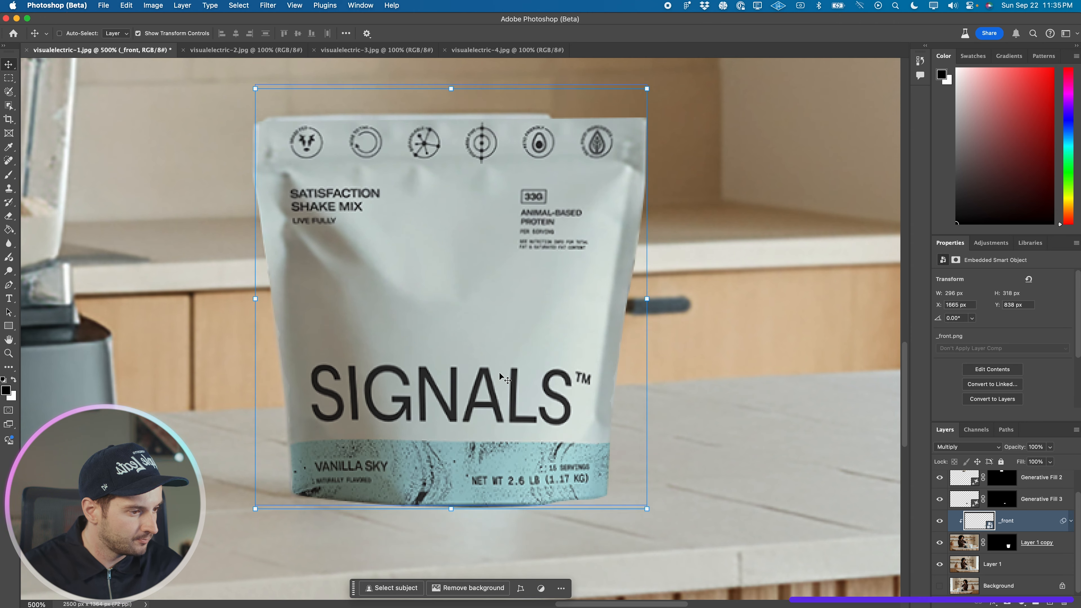
{"action": "key", "text": "Return"}
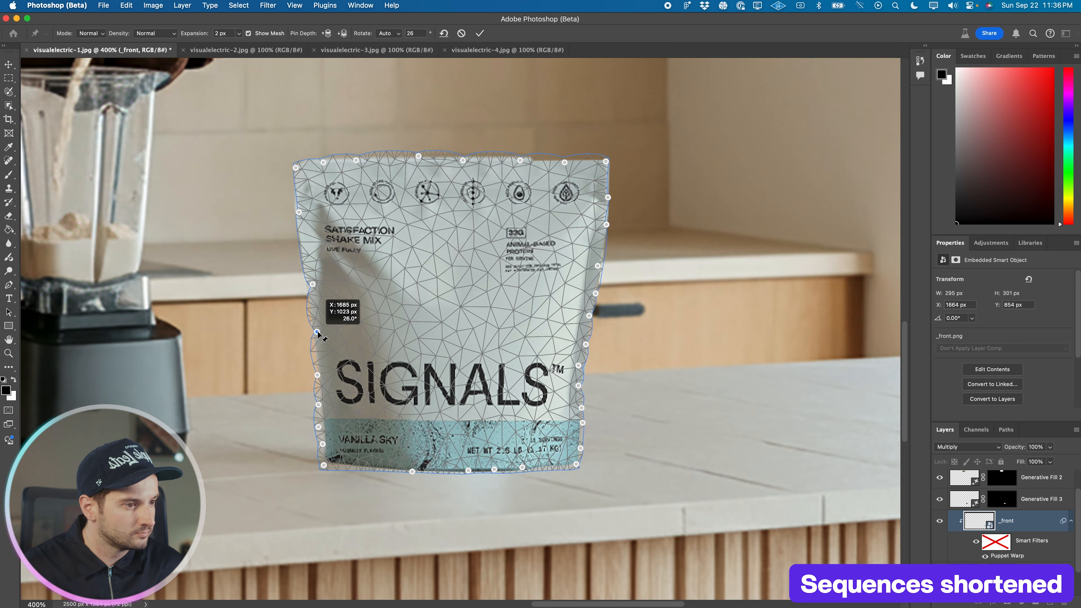
{"action": "key", "text": "Return"}
{"action": "key", "text": "m"}
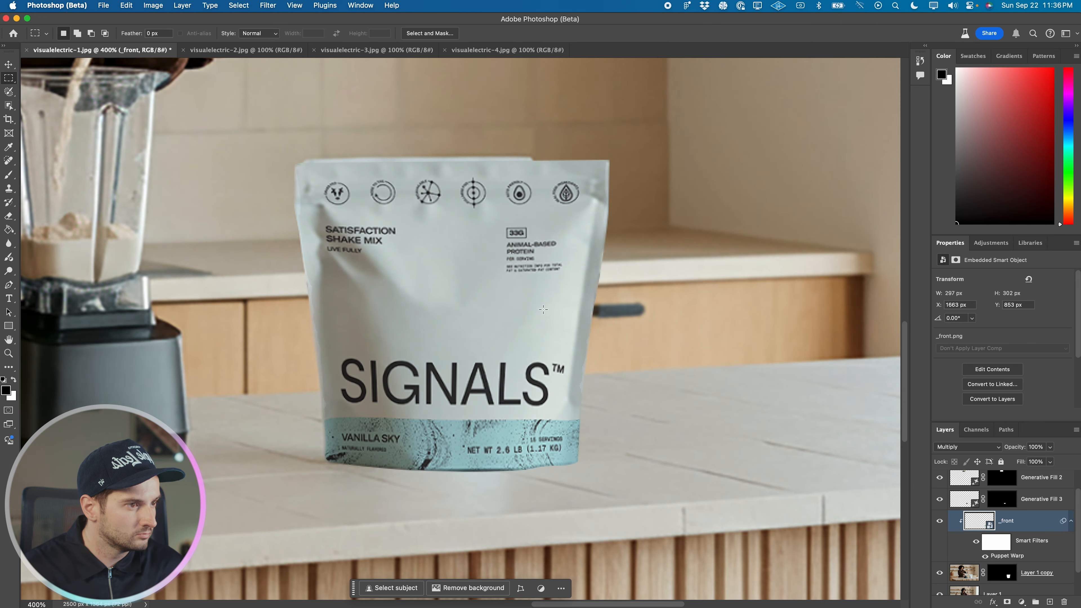
Step: With Layer 1 copy hidden, select the upper part of the old pouch on Layer 1 and remove it with Generative Fill
{"action": "left_click", "coordinate": [940, 572]}
{"action": "left_click", "coordinate": [940, 573]}
{"action": "scroll", "coordinate": [941, 571], "scroll_direction": "down", "scroll_amount": 2}
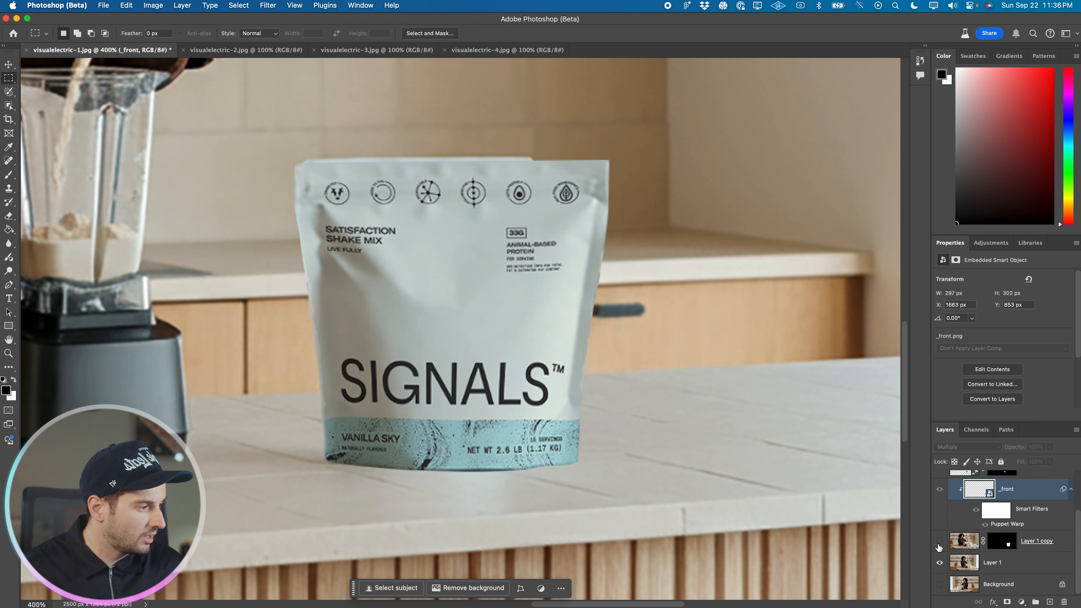
{"action": "left_click", "coordinate": [940, 541]}
{"action": "left_click", "coordinate": [1023, 566]}
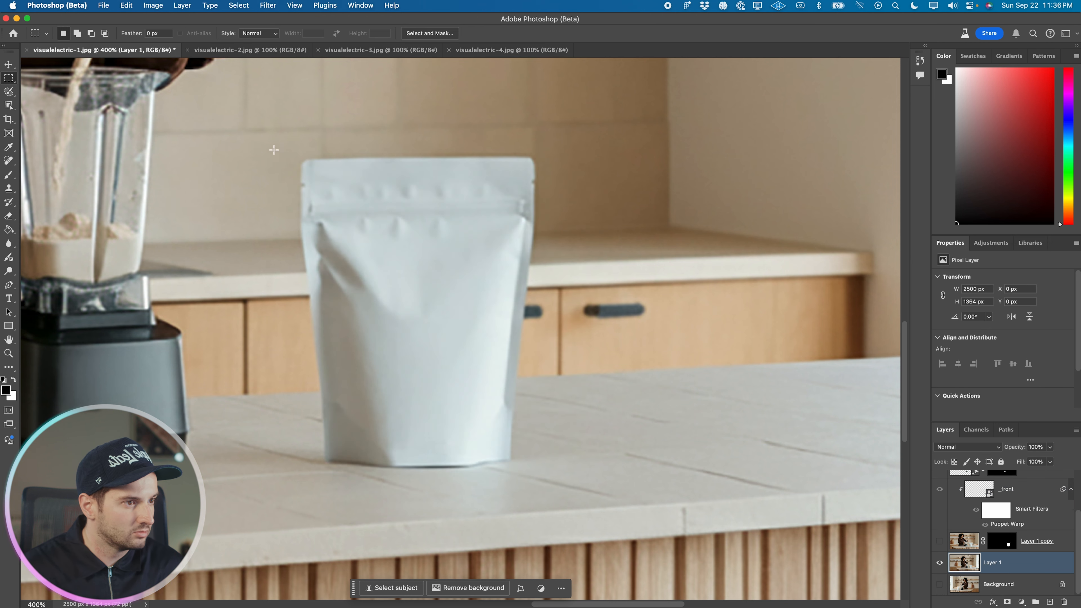
{"action": "mouse_move", "coordinate": [288, 147]}
{"action": "left_mouse_down"}
{"action": "mouse_move", "coordinate": [553, 288]}
{"action": "mouse_move", "coordinate": [556, 321]}
{"action": "left_mouse_up"}
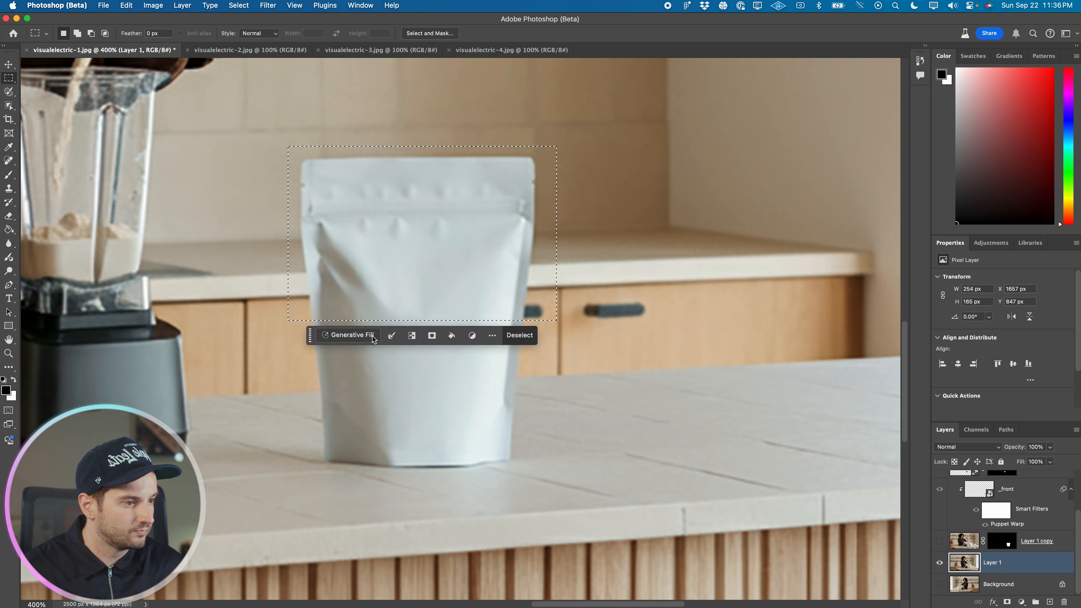
{"action": "left_click", "coordinate": [538, 335]}
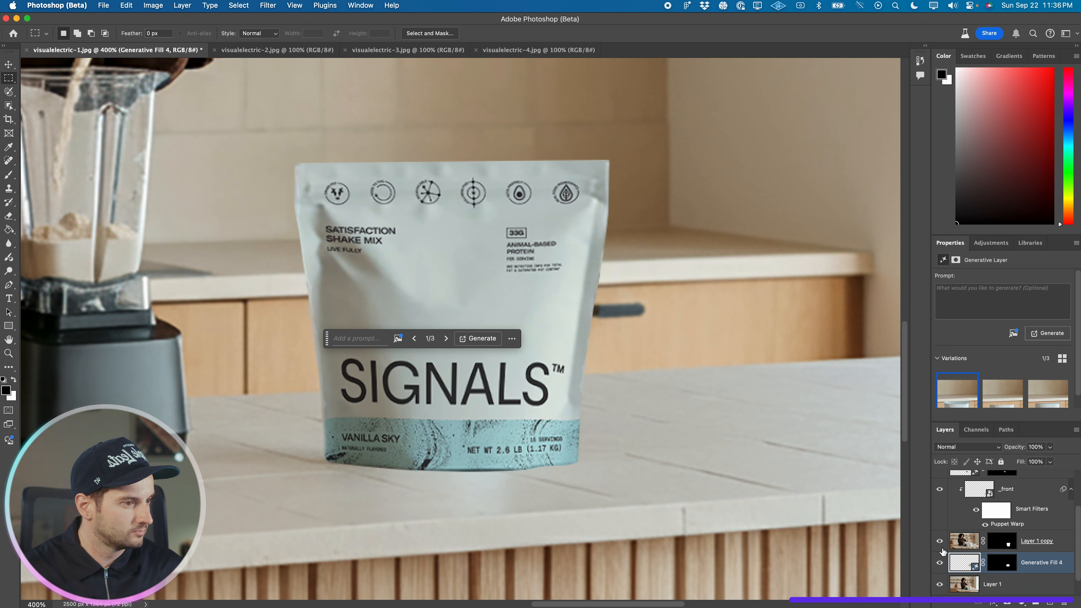
Step: Try the Linear Burn blend mode on the _front artwork and return it to Multiply
{"action": "left_click", "coordinate": [1024, 497]}
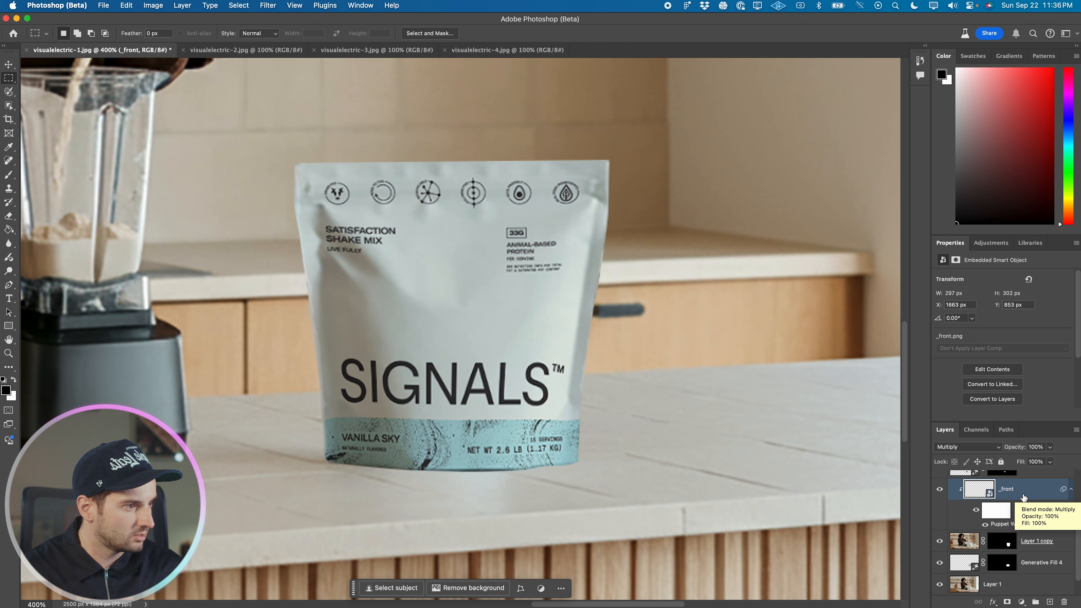
{"action": "left_click", "coordinate": [970, 447]}
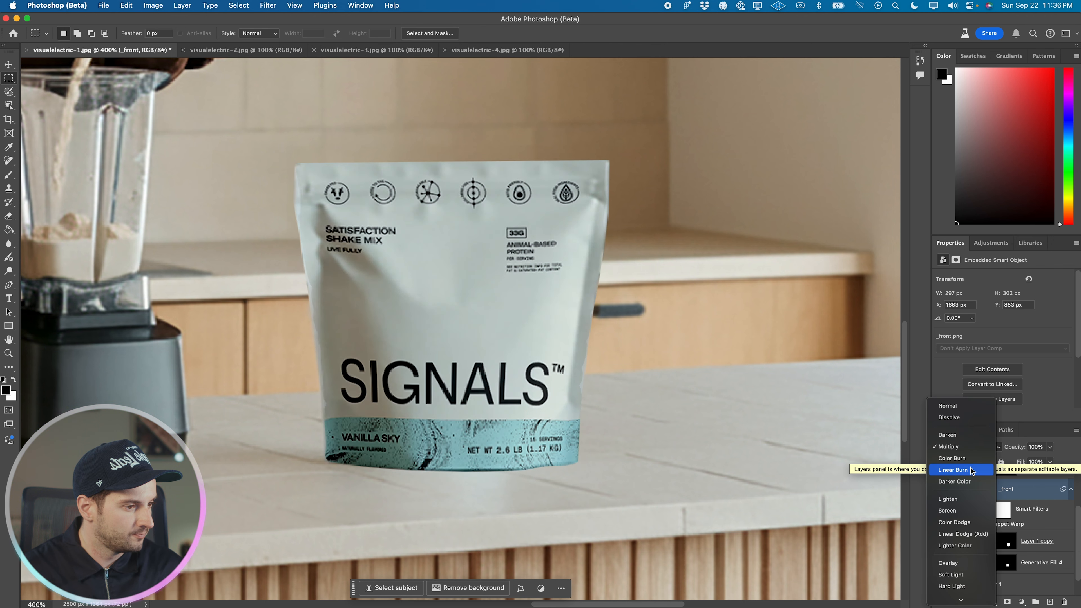
{"action": "key", "text": "Escape"}
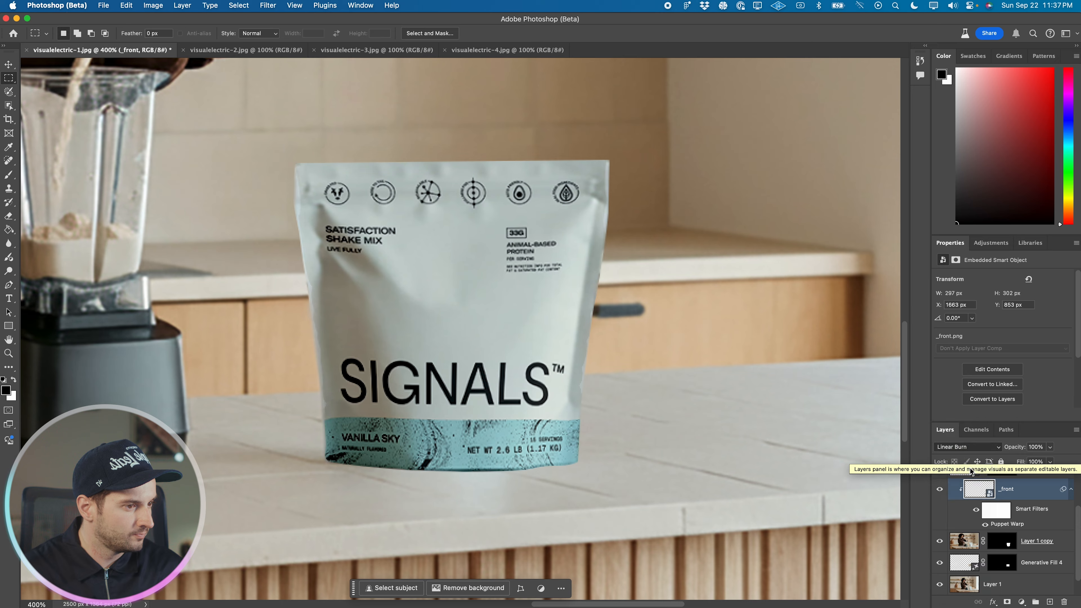
{"action": "key", "text": "ctrl+minus"}
{"action": "key", "text": "ctrl+plus"}
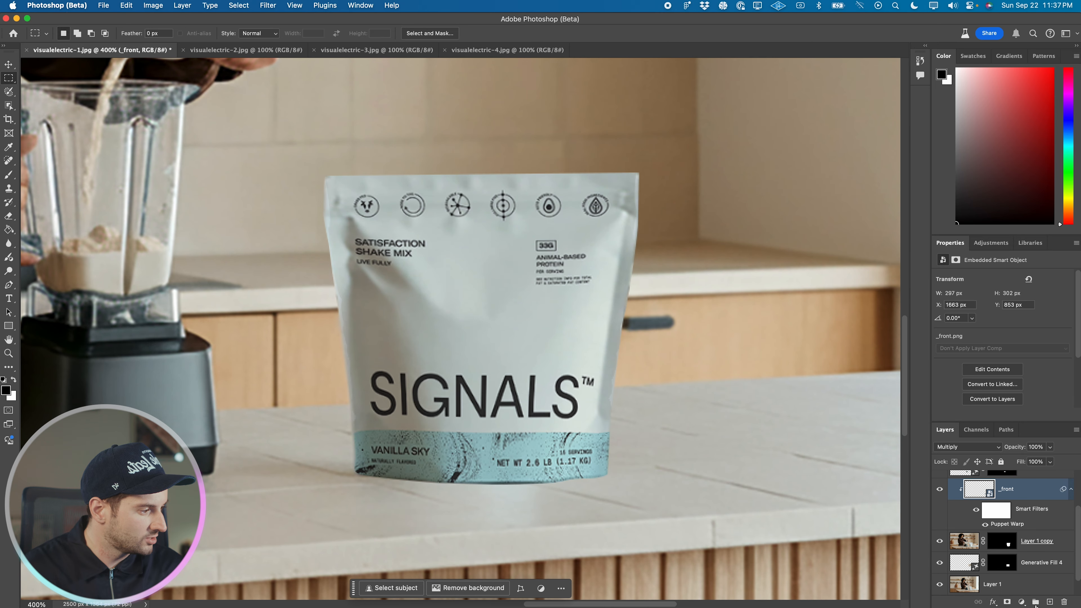
Step: Add a layer mask to _front and paint black around the pouch's outer edges with a soft 73 px brush at 0% hardness
{"action": "left_click", "coordinate": [1011, 601]}
{"action": "key", "text": "b"}
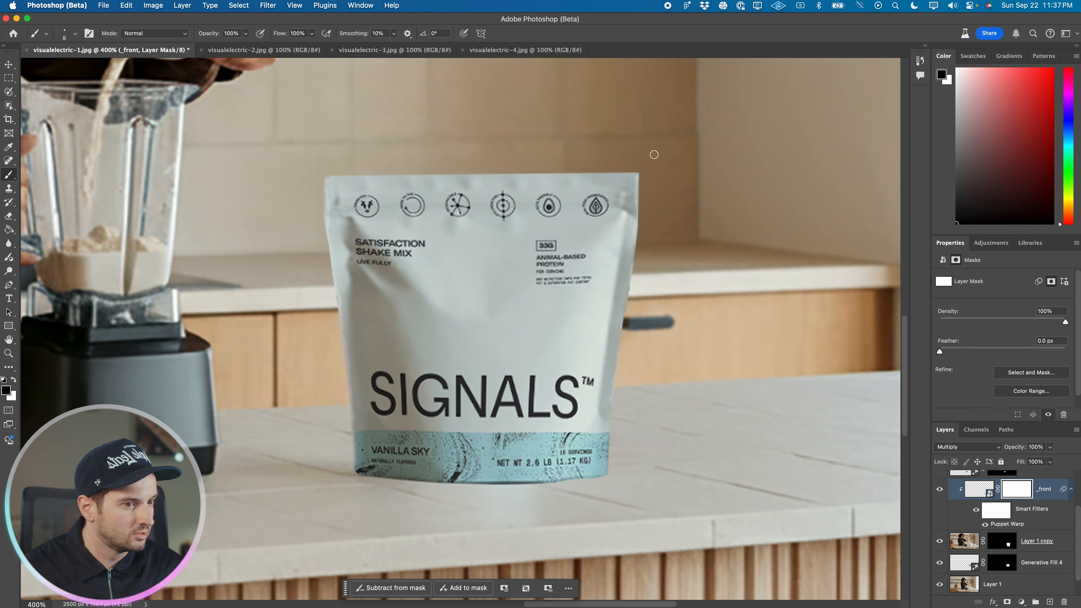
{"action": "right_click", "coordinate": [655, 156]}
{"action": "mouse_move", "coordinate": [777, 204]}
{"action": "left_mouse_down"}
{"action": "mouse_move", "coordinate": [669, 203]}
{"action": "mouse_move", "coordinate": [736, 181]}
{"action": "left_mouse_up"}
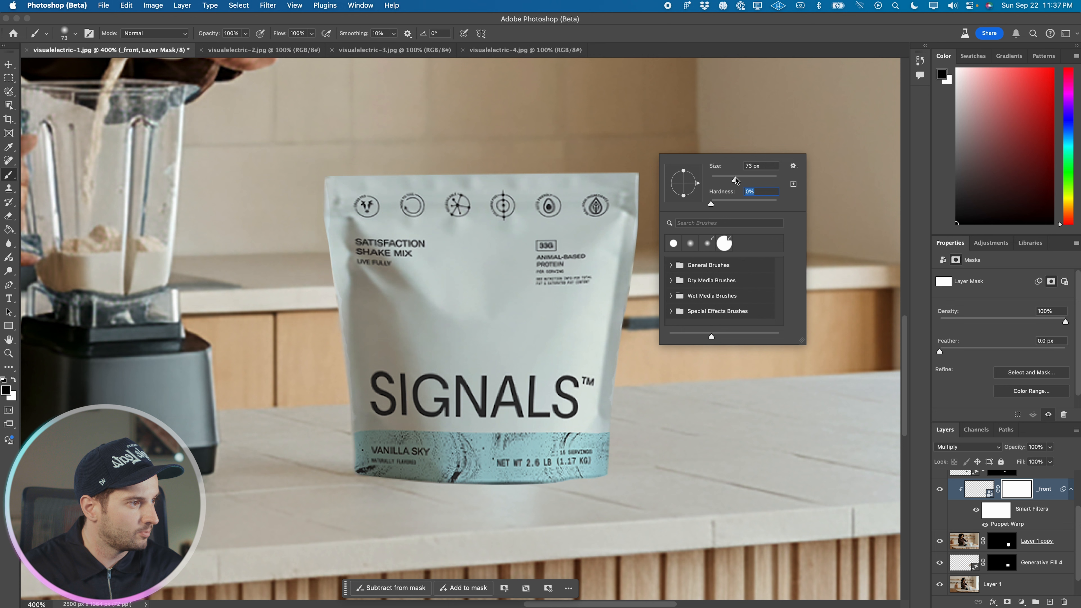
{"action": "left_click", "coordinate": [652, 162]}
{"action": "left_click_drag", "start_coordinate": [663, 174], "coordinate": [648, 308]}
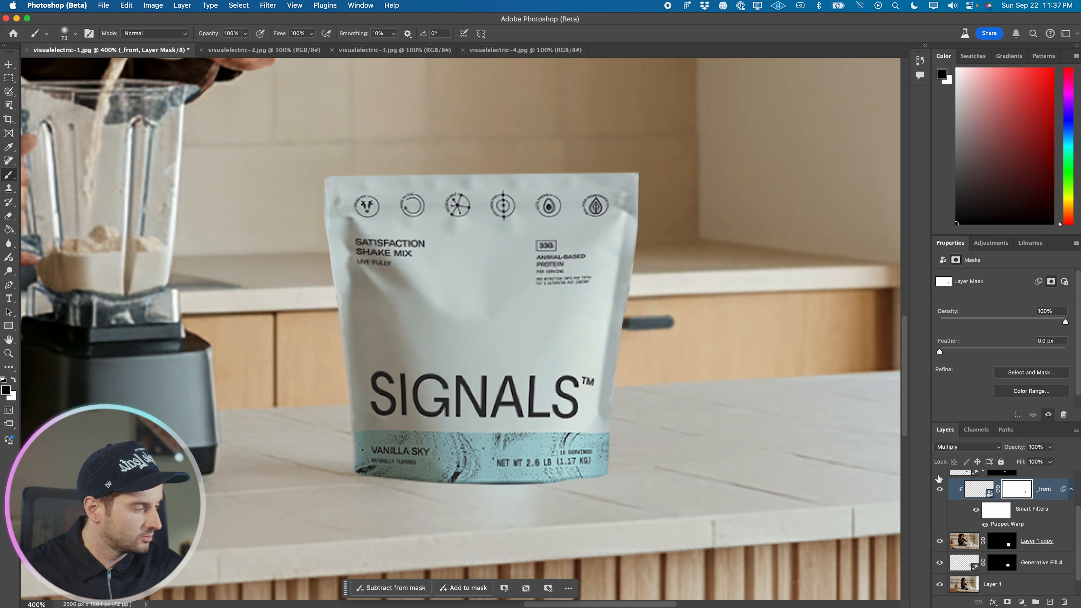
{"action": "left_click_drag", "start_coordinate": [622, 342], "coordinate": [655, 242]}
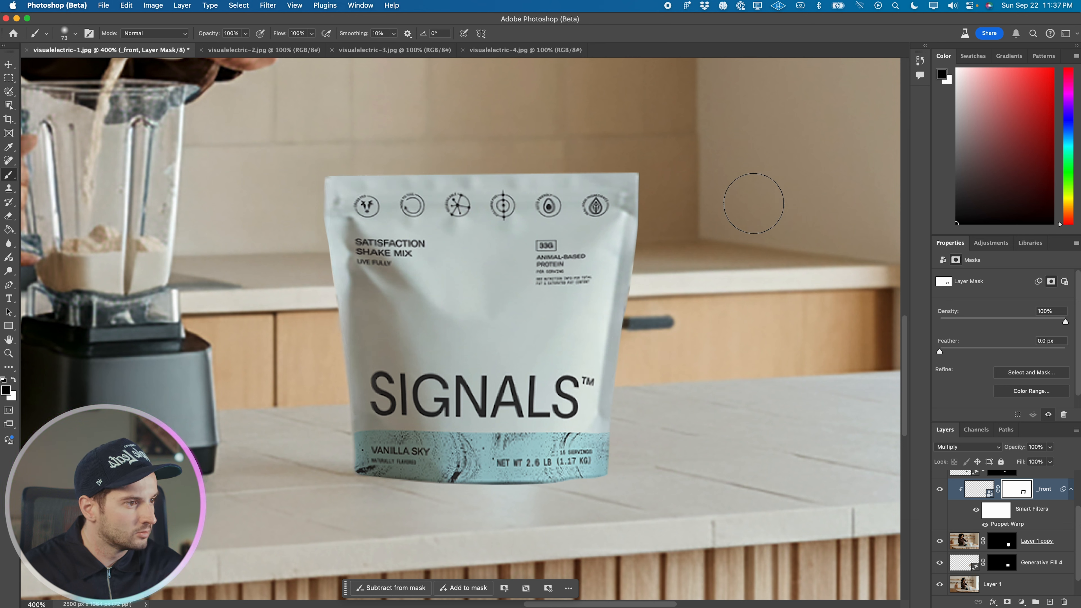
Step: Unlink the _front layer's mask and nudge the artwork down 1 px on the pouch
{"action": "left_click", "coordinate": [980, 490]}
{"action": "key", "text": "v"}
{"action": "key", "text": "Down"}
{"action": "key", "text": "Down"}
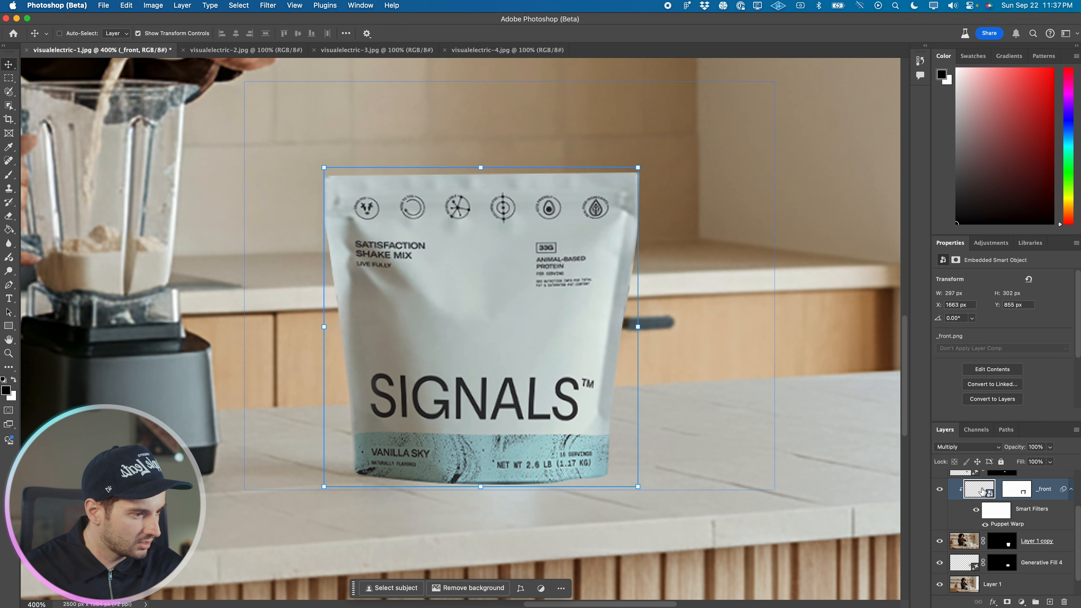
{"action": "key", "text": "Up"}
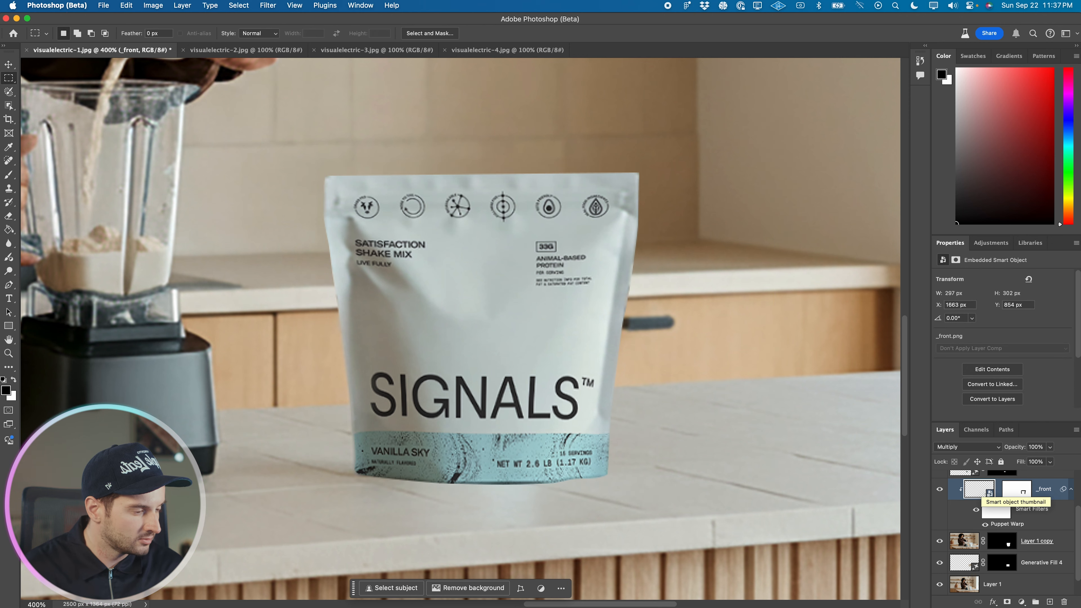
{"action": "key", "text": "super+minus"}
{"action": "key", "text": "m"}
{"action": "key", "text": "super+minus"}
{"action": "key", "text": "super+minus"}
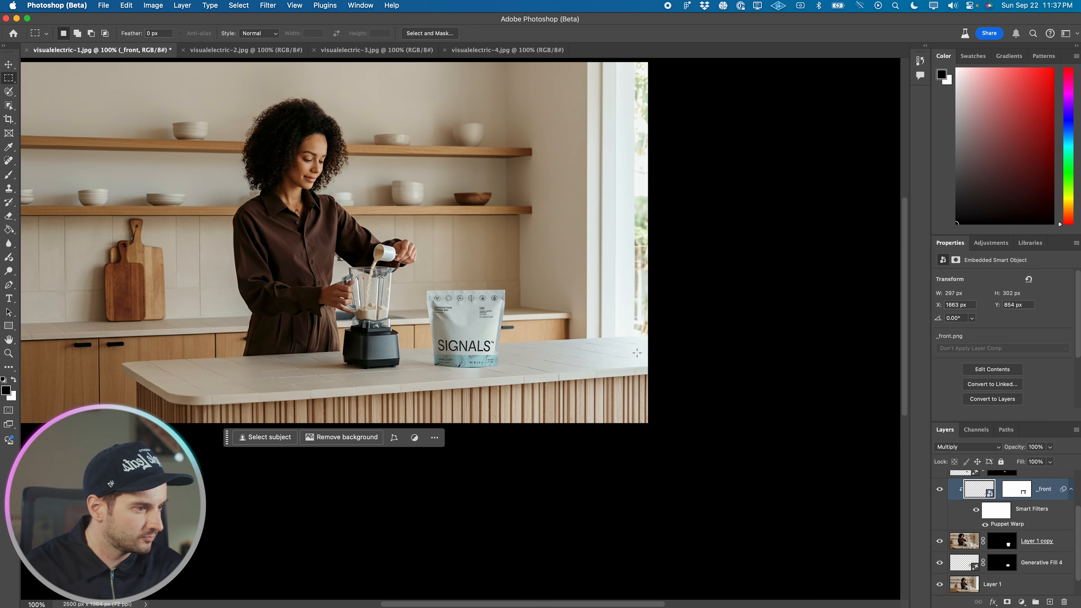
Step: Fine-tune the _front artwork's fit on the pouch with Free Transform, reaching a size of 297 × 301 px
{"action": "key", "text": "super+plus"}
{"action": "key", "text": "super+t"}
{"action": "key", "text": "Return"}
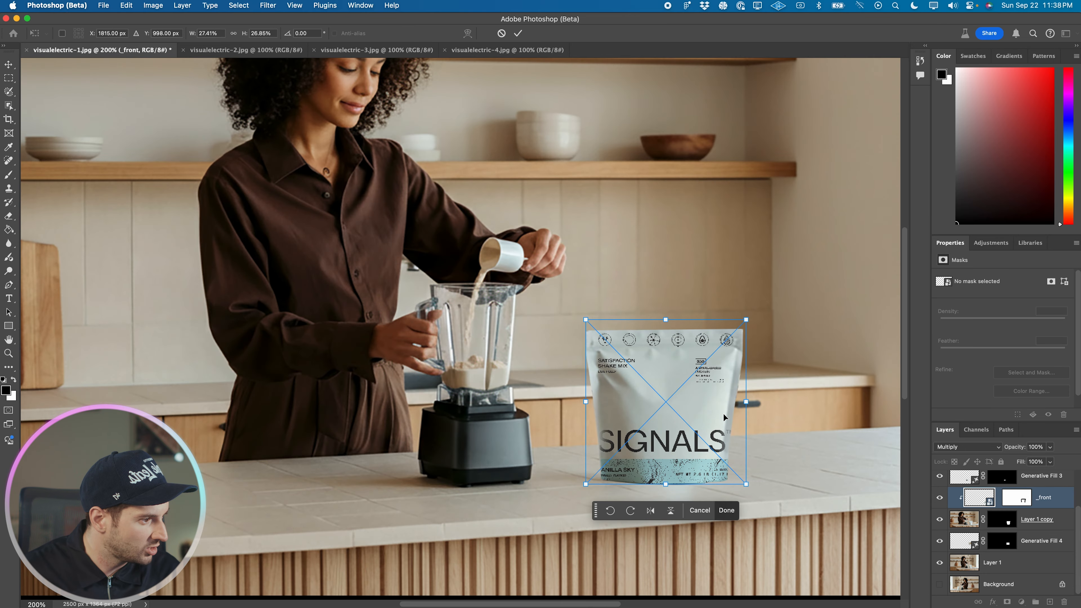
{"action": "right_click", "coordinate": [724, 412]}
{"action": "key", "text": "Escape"}
{"action": "key", "text": "Return"}
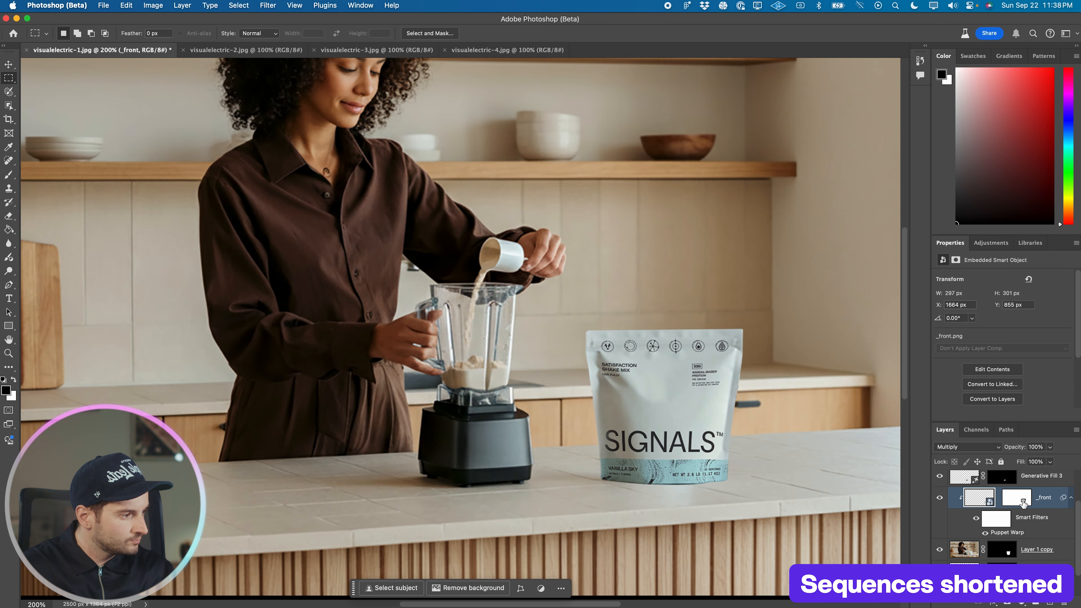
Step: Set the _front layer's blend mode to Linear Burn and nudge the artwork down 1 px on the pouch
{"action": "left_click", "coordinate": [970, 447]}
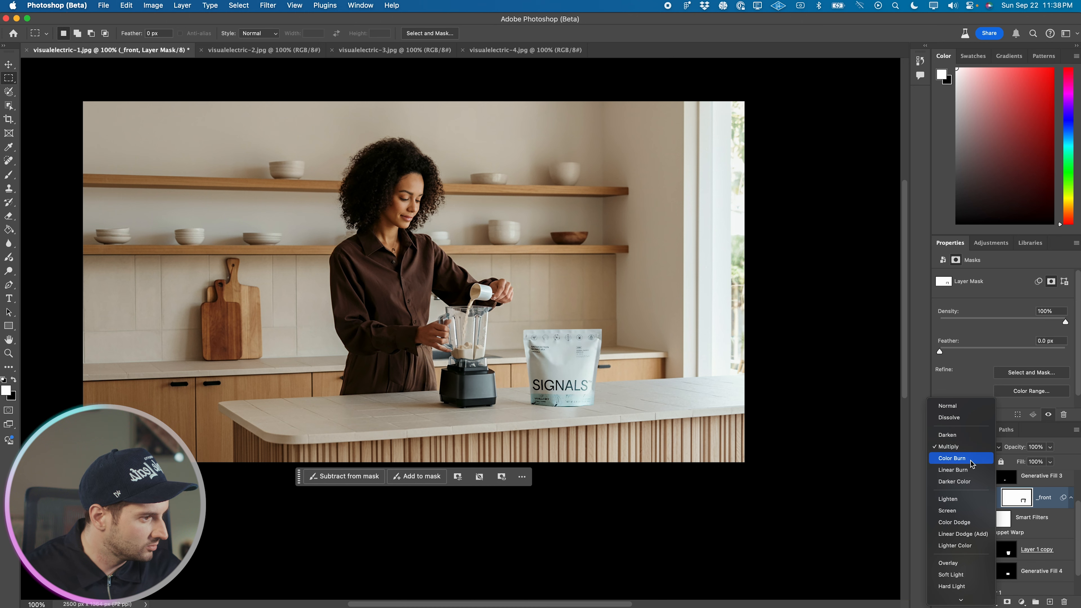
{"action": "left_click", "coordinate": [972, 470]}
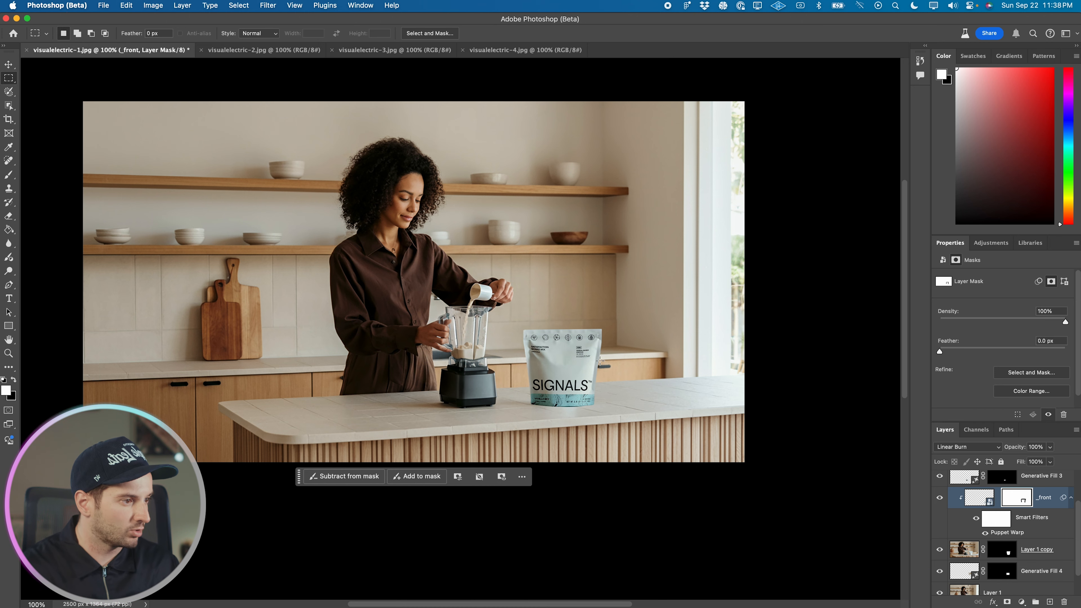
{"action": "key", "text": "super+equal"}
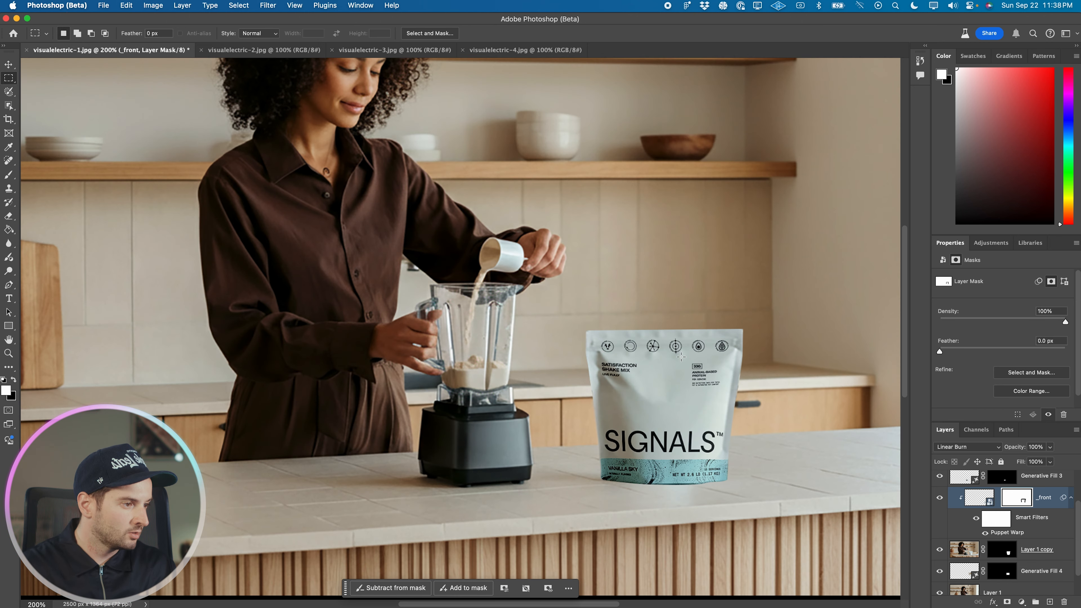
{"action": "key", "text": "v"}
{"action": "left_click", "coordinate": [986, 501]}
{"action": "key", "text": "m"}
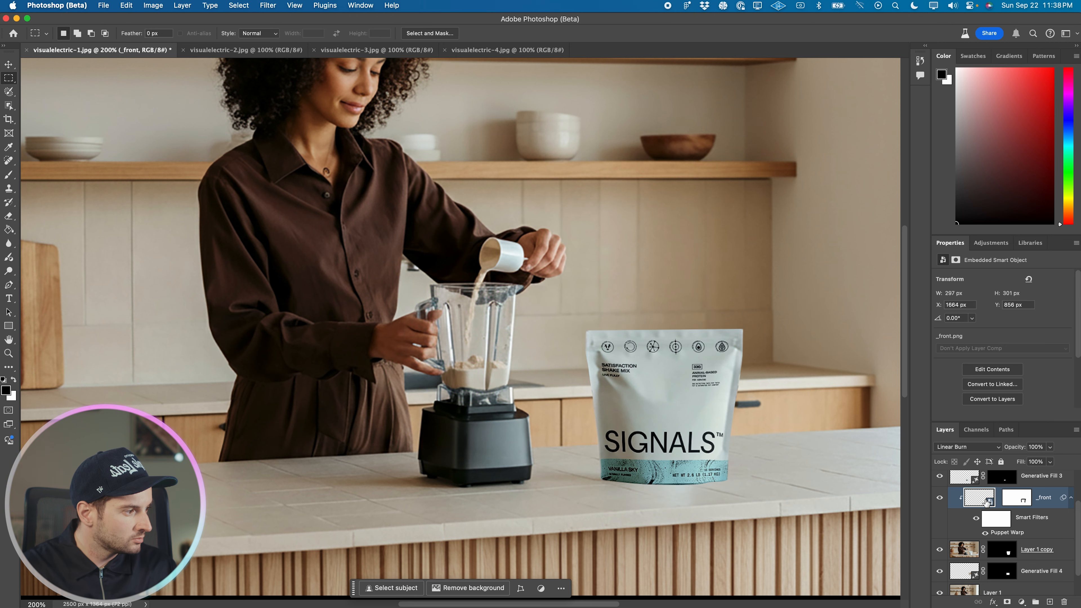
{"action": "key", "text": "super+minus"}
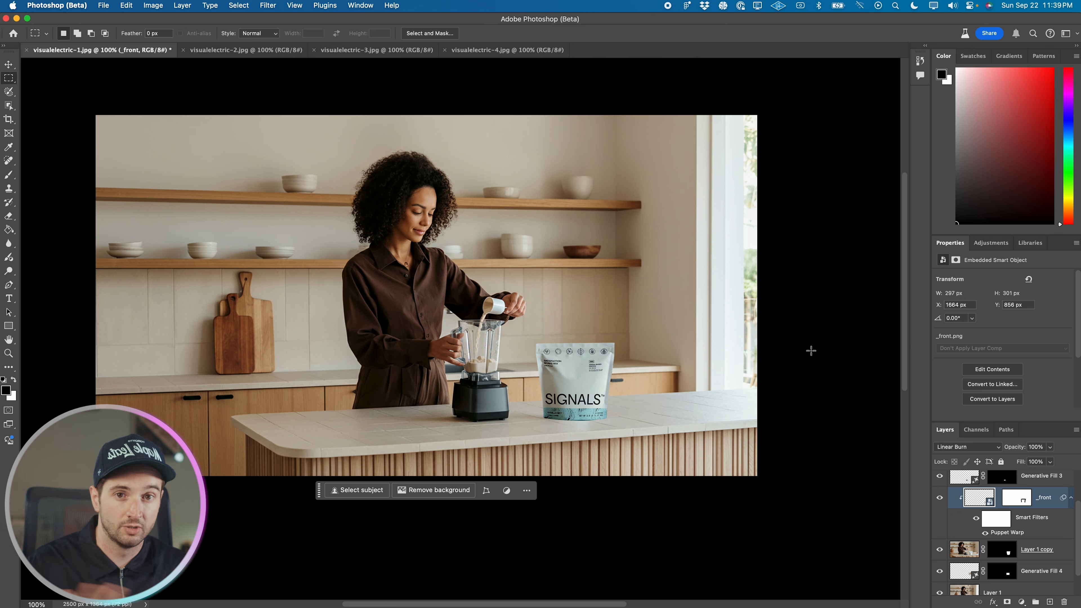
Step: Switch to the visualelectric-2.jpg sauna image and duplicate its Background layer for retouching the man's bottle
{"action": "left_click", "coordinate": [243, 50]}
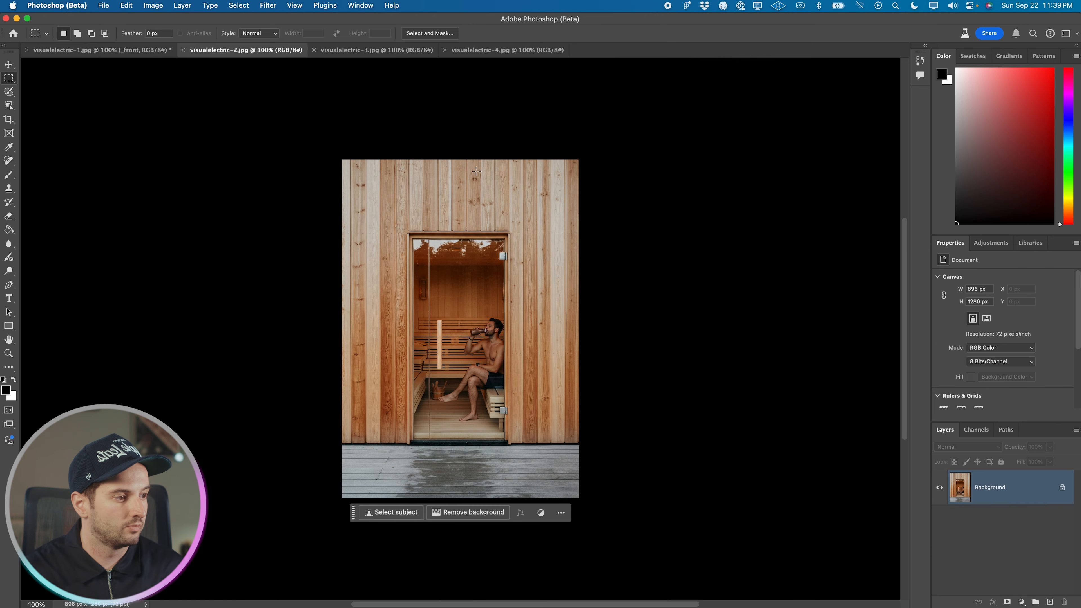
{"action": "key", "text": "super+equal"}
{"action": "key", "text": "super+equal"}
{"action": "key", "text": "super+equal"}
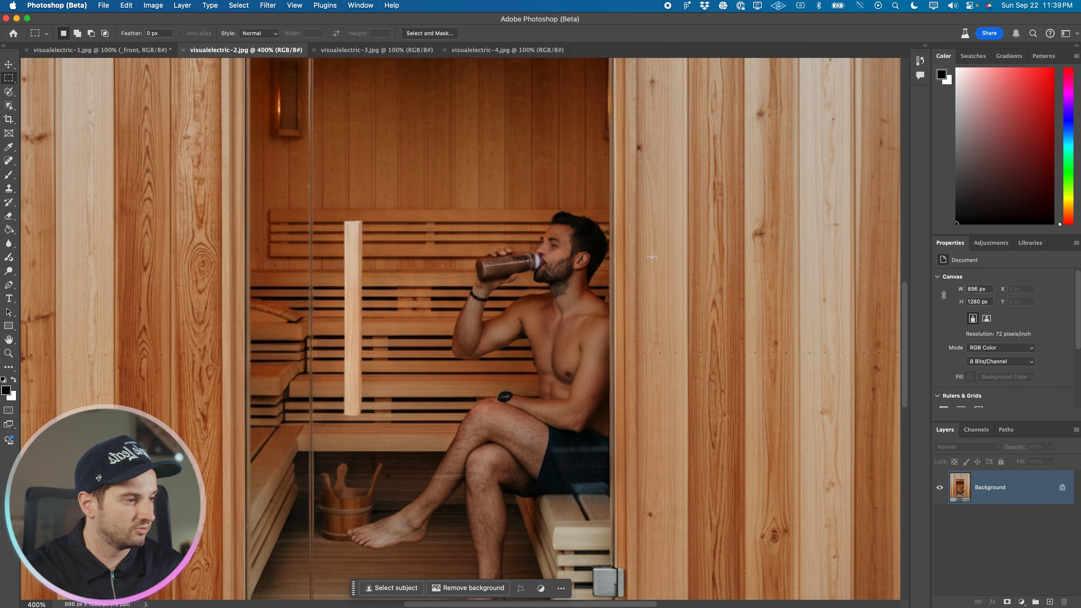
{"action": "key", "text": "super+equal"}
{"action": "key", "text": "super+equal"}
{"action": "key", "text": "super+equal"}
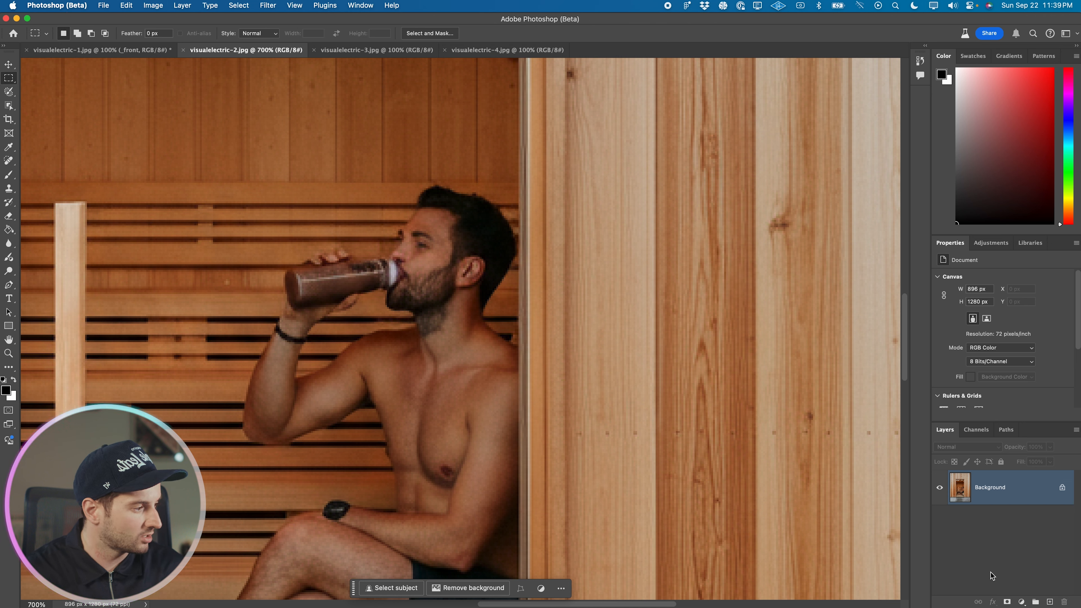
{"action": "left_click", "coordinate": [8, 161]}
{"action": "key", "text": "super+j"}
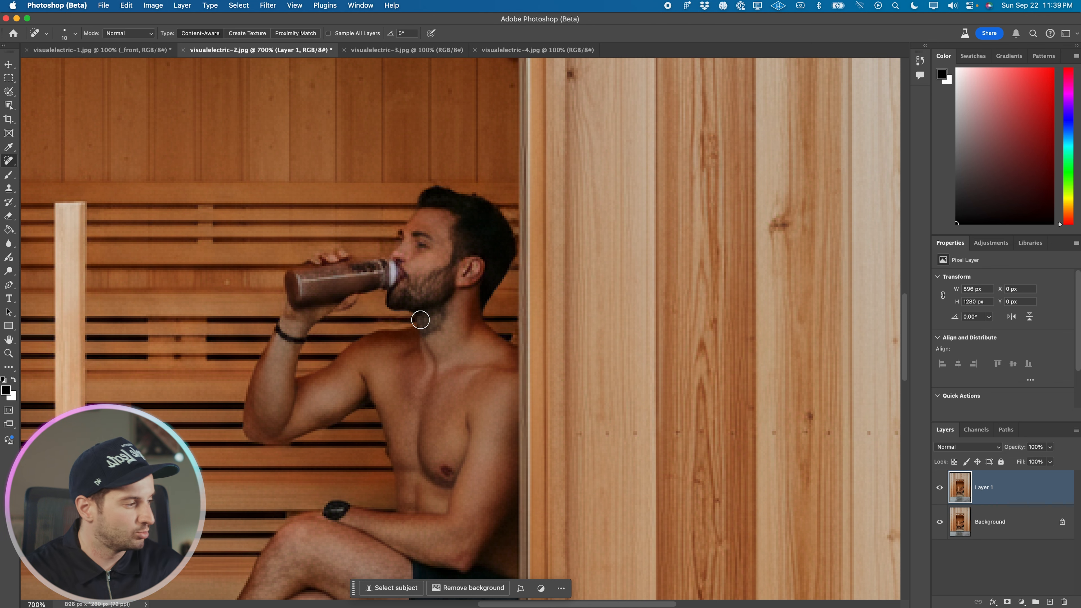
Step: Try to retouch the upper edge of the man's bottle with a 5 px Spot Healing Brush and undo the stroke
{"action": "key", "text": "bracketleft"}
{"action": "key", "text": "bracketleft"}
{"action": "key", "text": "bracketleft"}
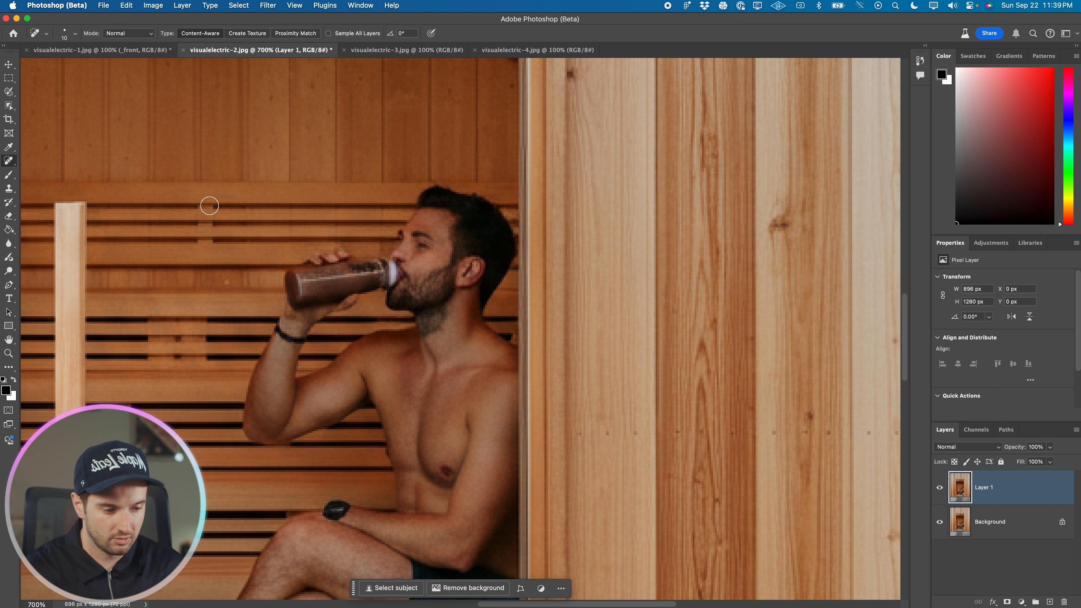
{"action": "left_click_drag", "start_coordinate": [374, 267], "coordinate": [341, 267]}
{"action": "key", "text": "super+z"}
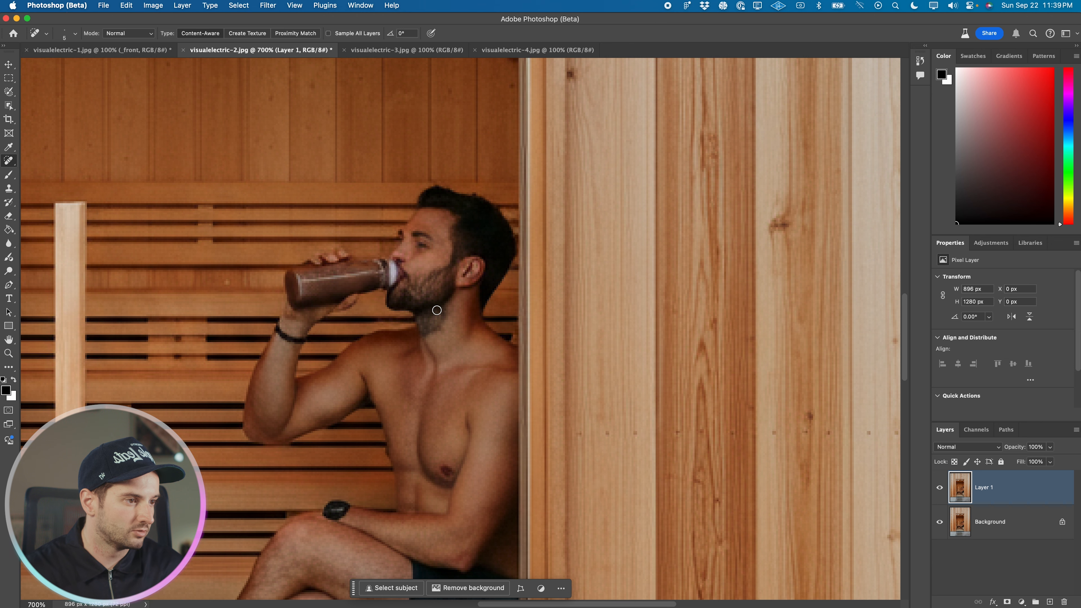
{"action": "key", "text": "m"}
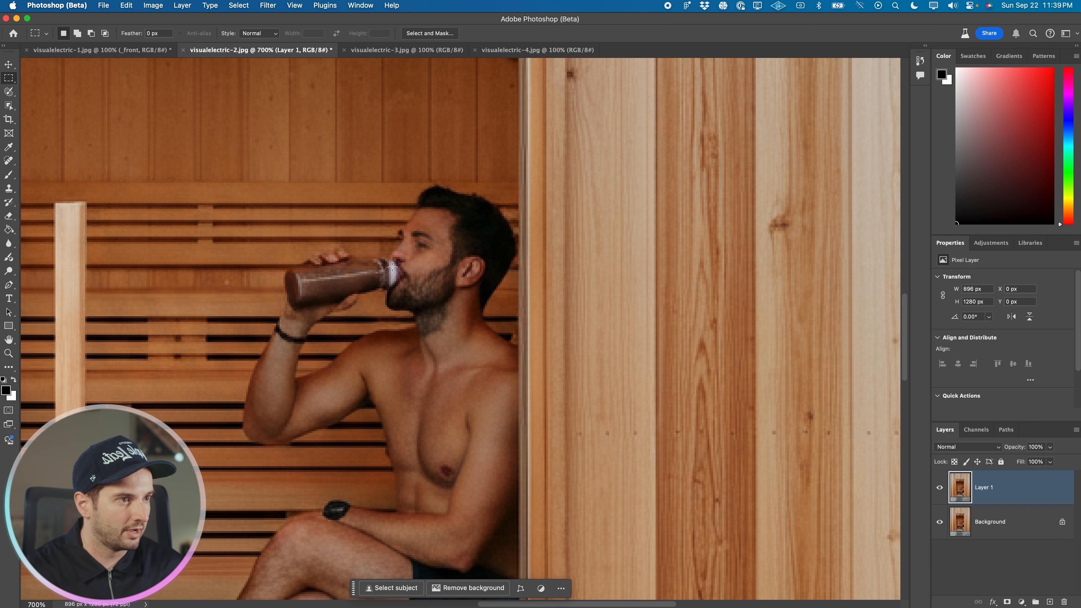
Step: Place chocolate.jpg from the SIGNALS folder over the sauna image as a colour reference and start transforming it
{"action": "left_click", "coordinate": [257, 582]}
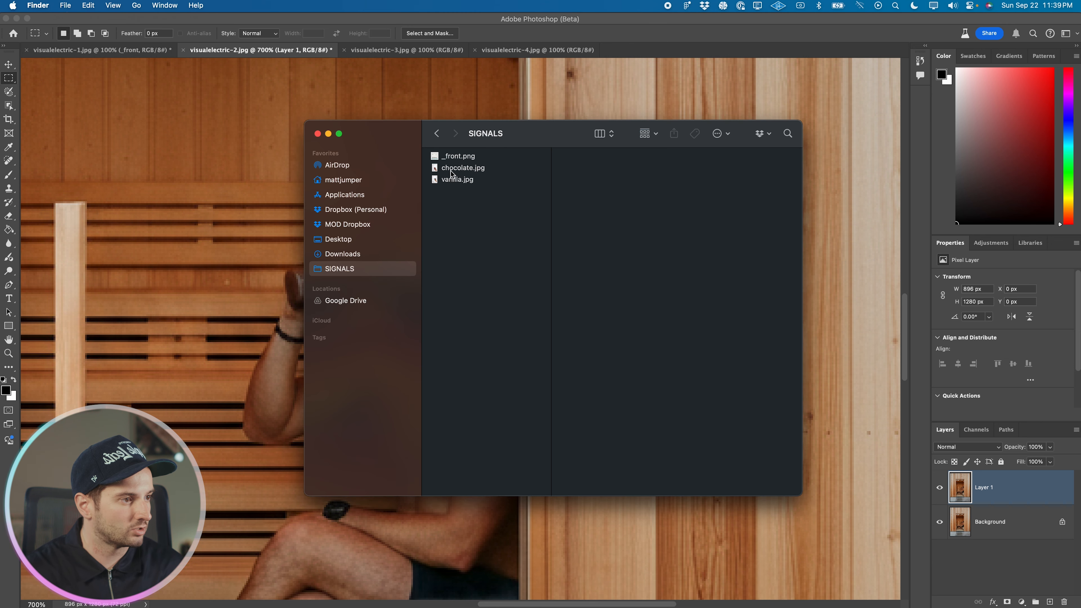
{"action": "left_click", "coordinate": [452, 179]}
{"action": "left_click", "coordinate": [460, 168]}
{"action": "left_click", "coordinate": [260, 237]}
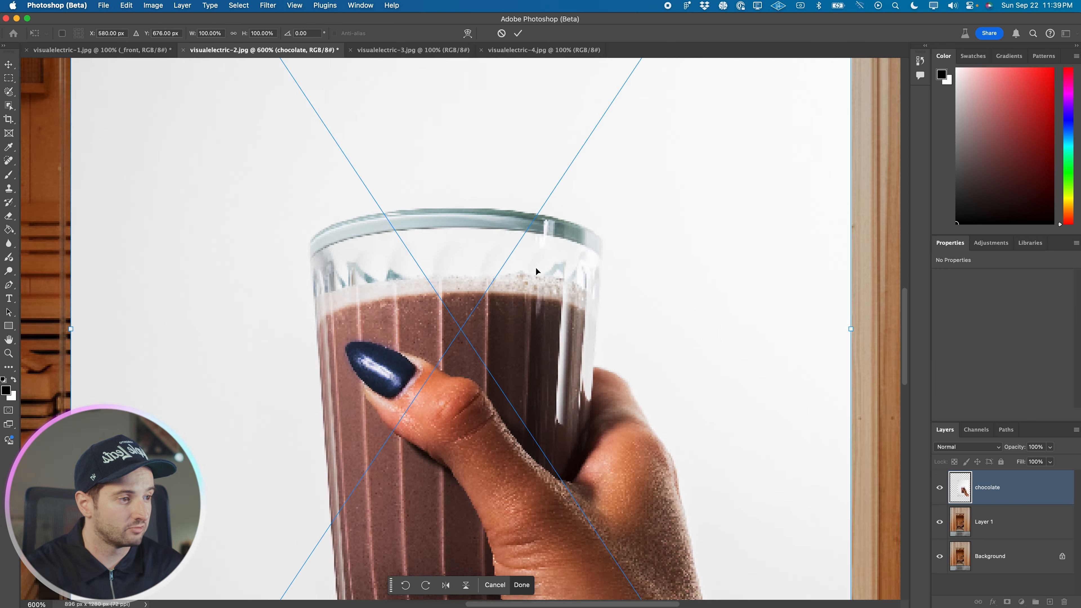
{"action": "key", "text": "Return"}
{"action": "key", "text": "super+t"}
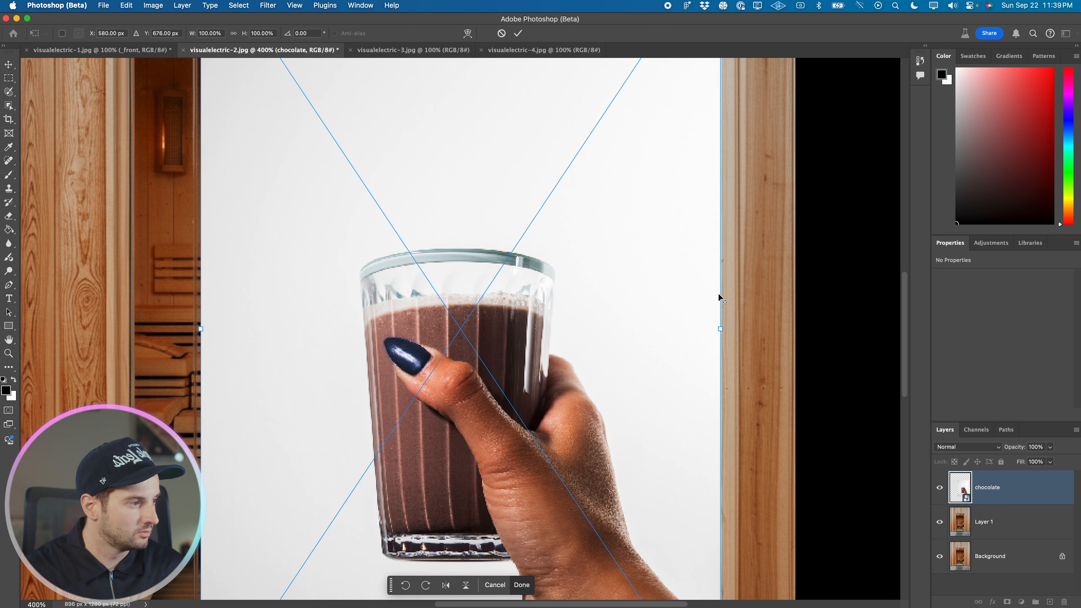
Step: Scale down the placed chocolate reference in the sauna image and delete its layer
{"action": "left_click_drag", "start_coordinate": [722, 293], "coordinate": [318, 310]}
{"action": "key", "text": "Return"}
{"action": "key", "text": "BackSpace"}
{"action": "key", "text": "super+minus"}
{"action": "key", "text": "super+minus"}
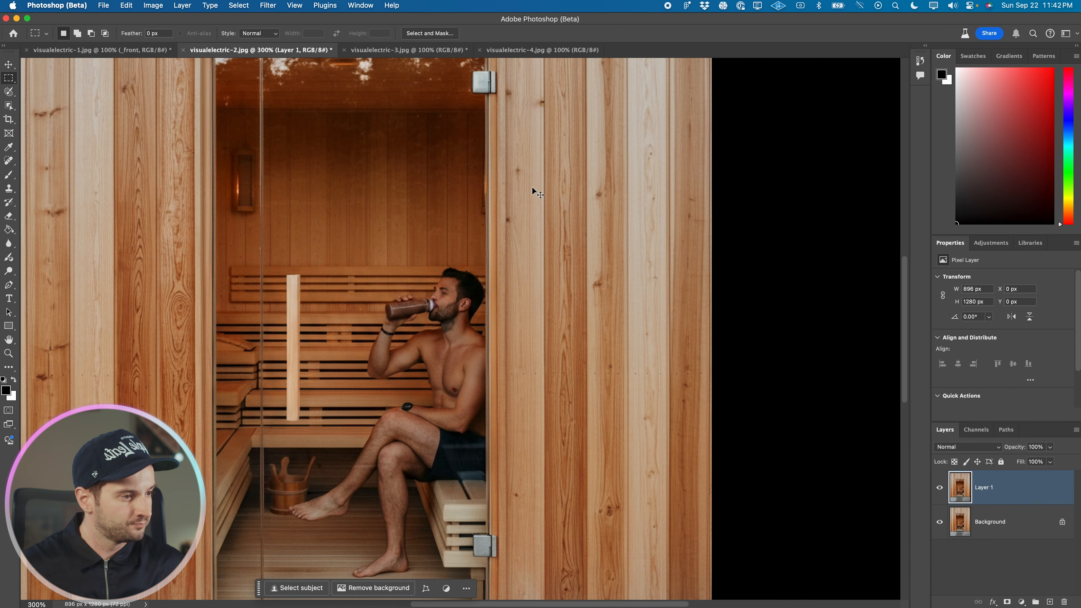
{"action": "key", "text": "super+minus"}
{"action": "key", "text": "super+minus"}
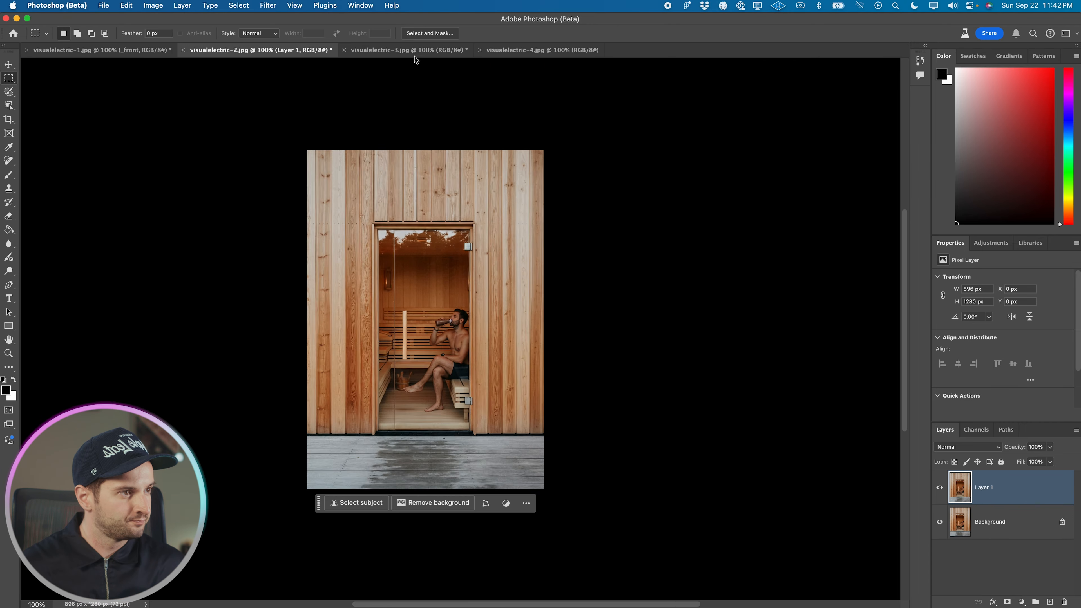
Step: Switch to visualelectric-3.jpg and place chocolate.jpg from the SIGNALS folder, scaled to 53.52%, over the window view
{"action": "left_click", "coordinate": [407, 50]}
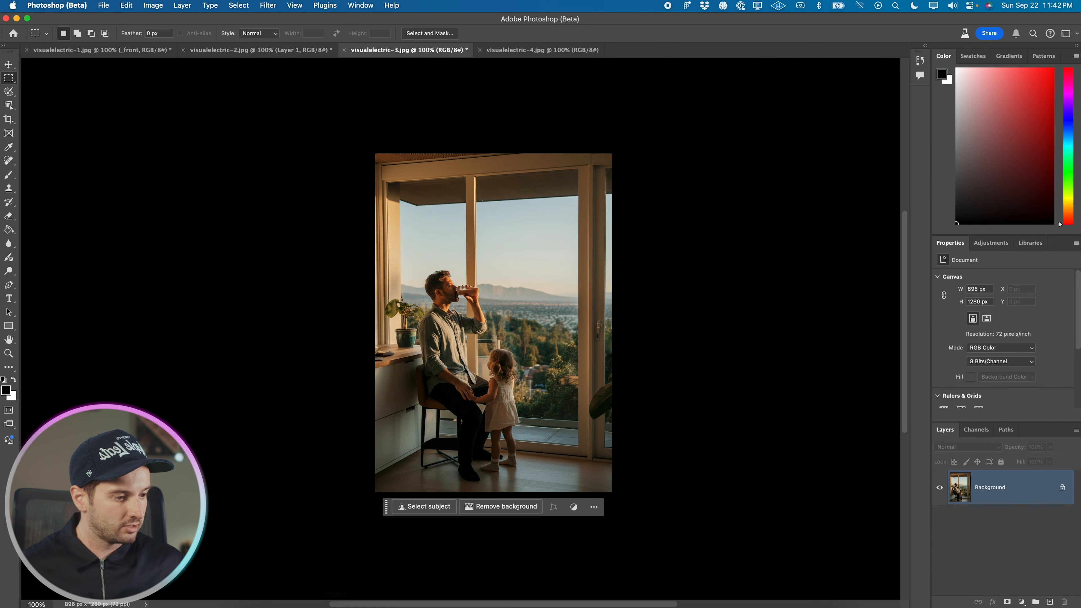
{"action": "left_click", "coordinate": [257, 582]}
{"action": "left_click_drag", "start_coordinate": [467, 173], "coordinate": [491, 252]}
{"action": "left_click_drag", "start_coordinate": [560, 228], "coordinate": [530, 273]}
{"action": "left_click_drag", "start_coordinate": [503, 308], "coordinate": [511, 277]}
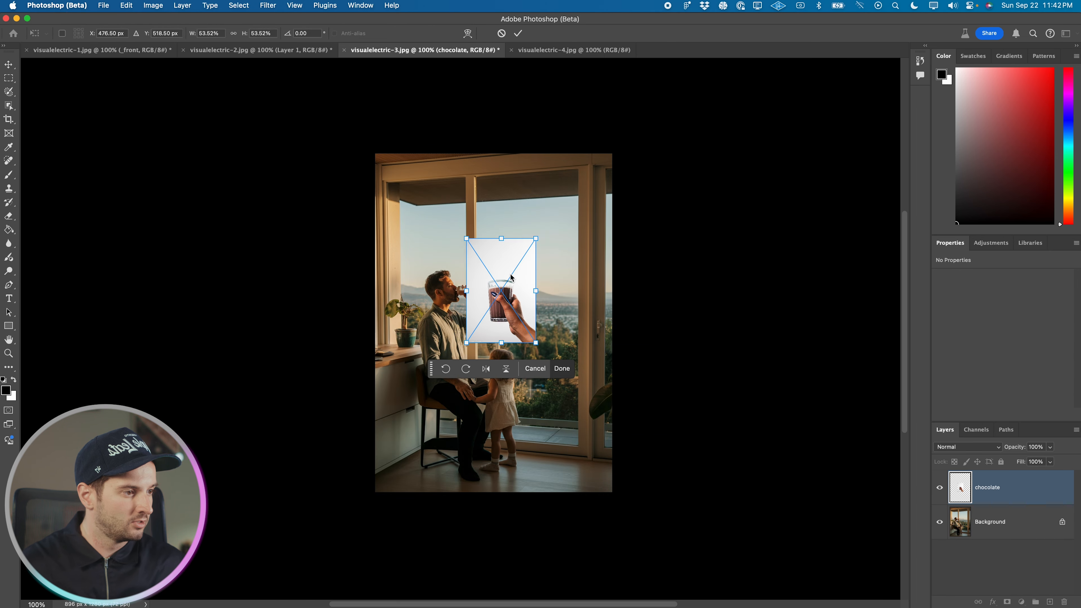
{"action": "key", "text": "Return"}
Step: Move the chocolate reference beside the man's bottle, to about X 434 px and Y 302 px
{"action": "key", "text": "super+plus"}
{"action": "key", "text": "super+plus"}
{"action": "key", "text": "super+plus"}
{"action": "key", "text": "v"}
{"action": "left_click_drag", "start_coordinate": [565, 240], "coordinate": [658, 220]}
{"action": "left_click_drag", "start_coordinate": [591, 287], "coordinate": [397, 416]}
{"action": "scroll", "coordinate": [505, 337], "scroll_direction": "left", "scroll_amount": 5}
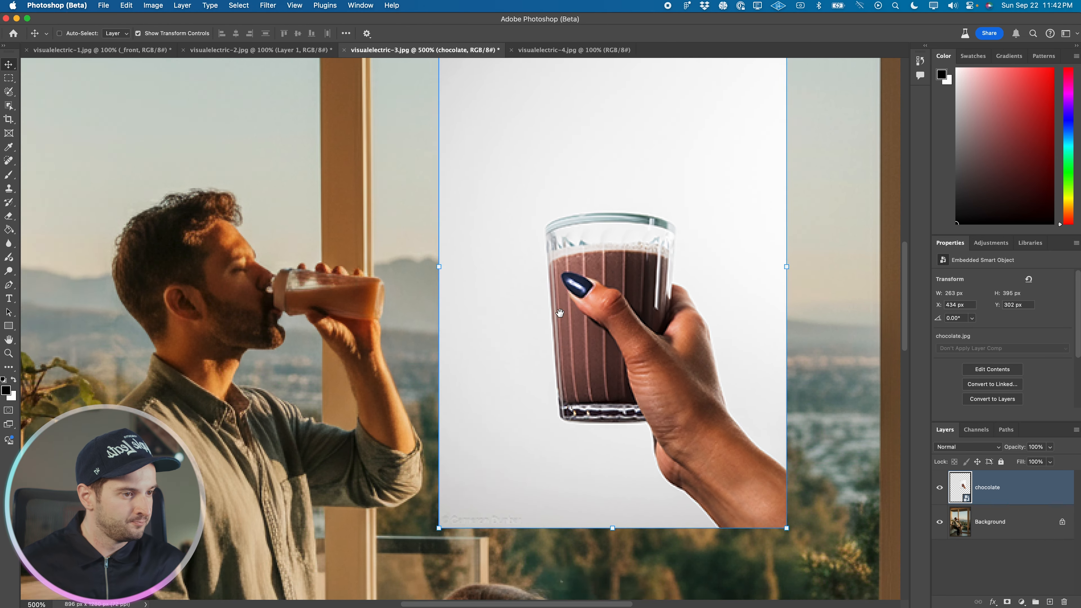
{"action": "scroll", "coordinate": [314, 225], "scroll_direction": "left", "scroll_amount": 3}
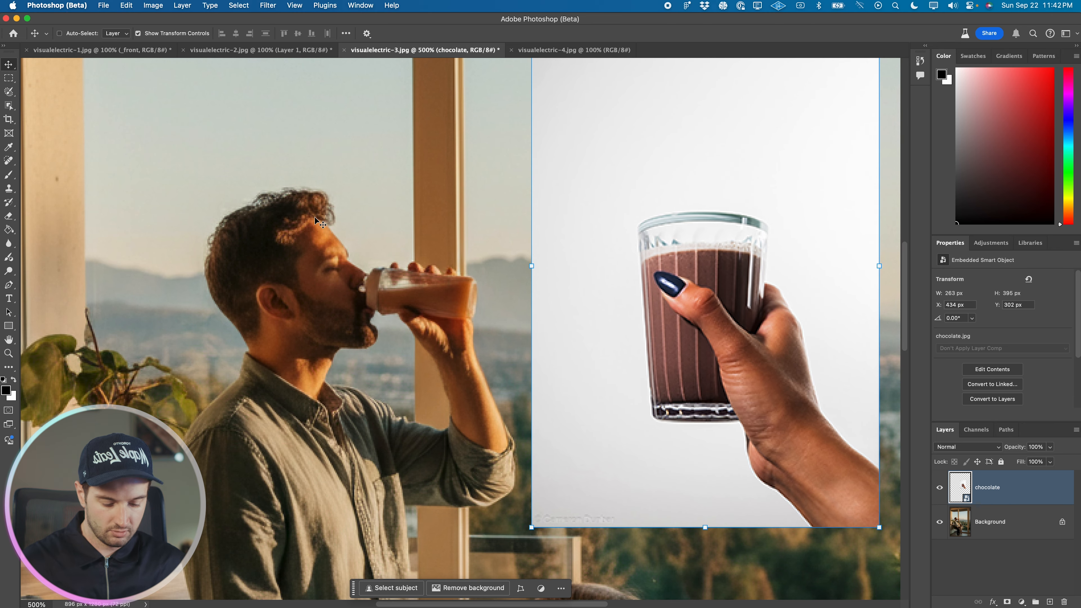
Step: Trace the liquid in the man's bottle with the Pen tool and convert the path into a selection
{"action": "key", "text": "p"}
{"action": "left_click", "coordinate": [475, 280]}
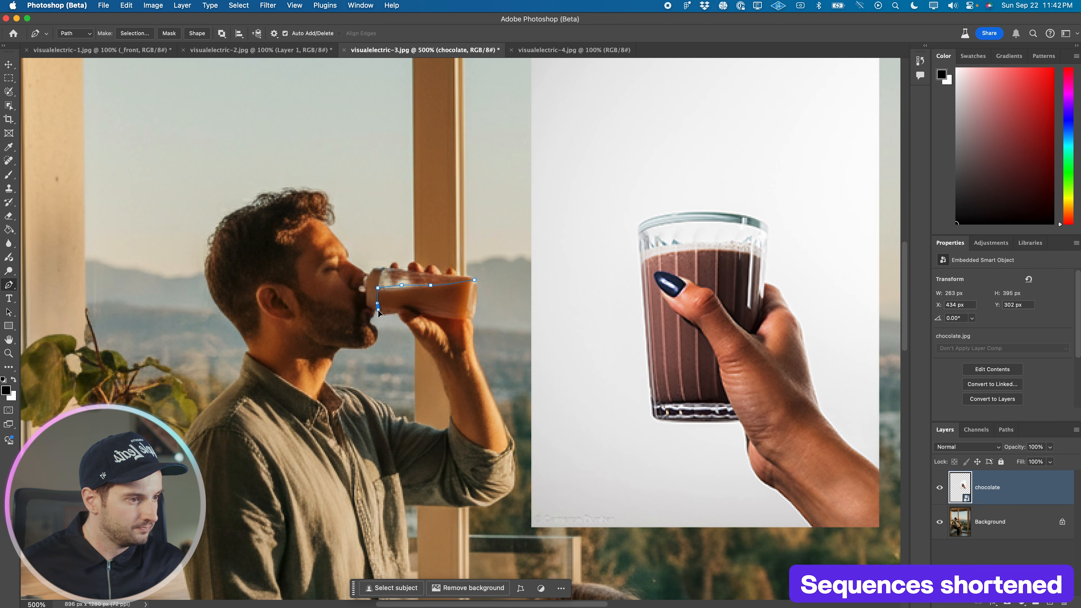
{"action": "left_click", "coordinate": [404, 312]}
{"action": "left_click", "coordinate": [475, 315]}
{"action": "left_click", "coordinate": [474, 280]}
{"action": "right_click", "coordinate": [471, 293]}
{"action": "left_click", "coordinate": [490, 347]}
{"action": "key", "text": "Return"}
Step: Create a group masked to the liquid and add a Color Balance adjustment inside it, with shadows at green +46 and blue +15
{"action": "left_click", "coordinate": [1036, 602]}
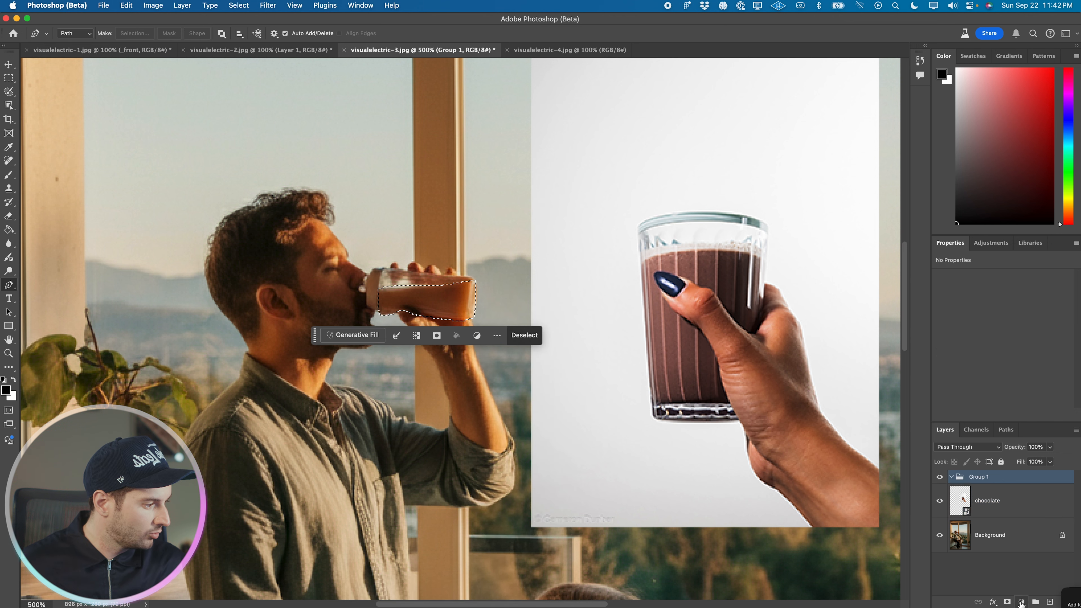
{"action": "left_click", "coordinate": [1007, 602]}
{"action": "left_click", "coordinate": [1022, 602]}
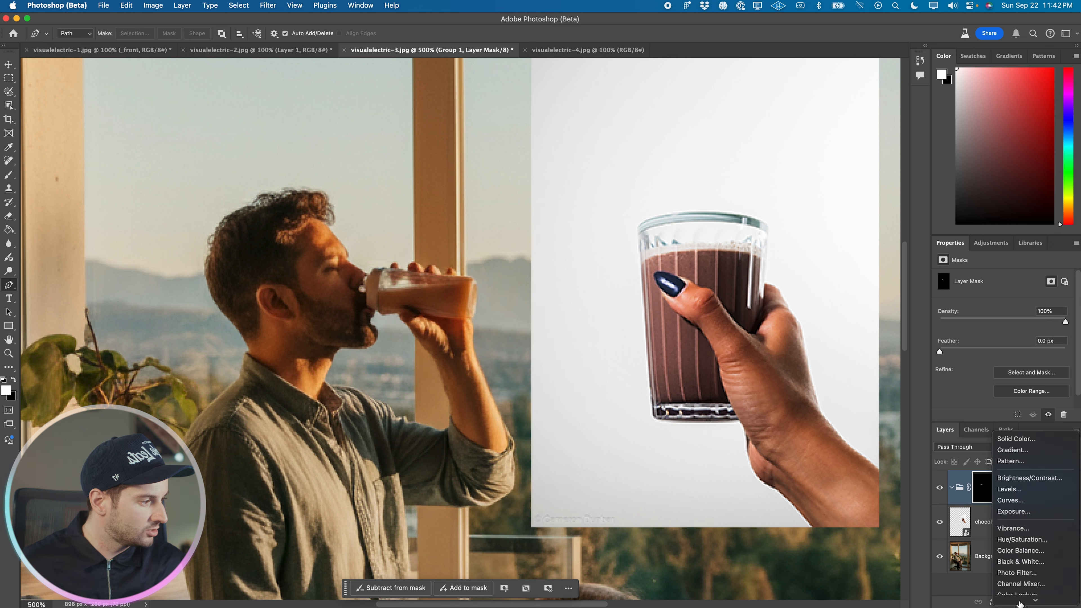
{"action": "scroll", "coordinate": [1029, 490], "scroll_direction": "down", "scroll_amount": 3}
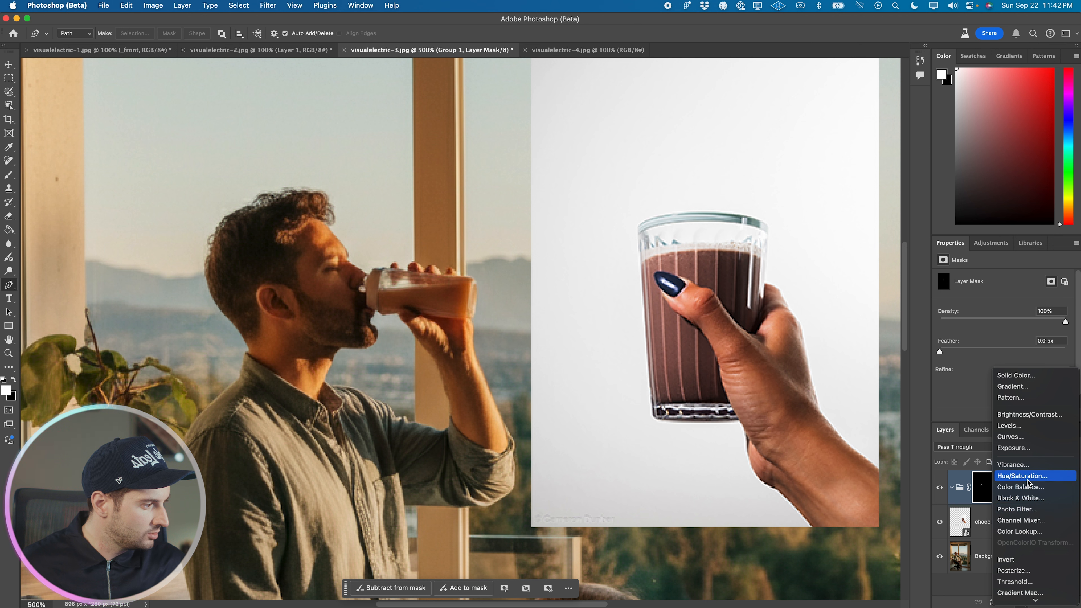
{"action": "scroll", "coordinate": [1033, 480], "scroll_direction": "down", "scroll_amount": 1}
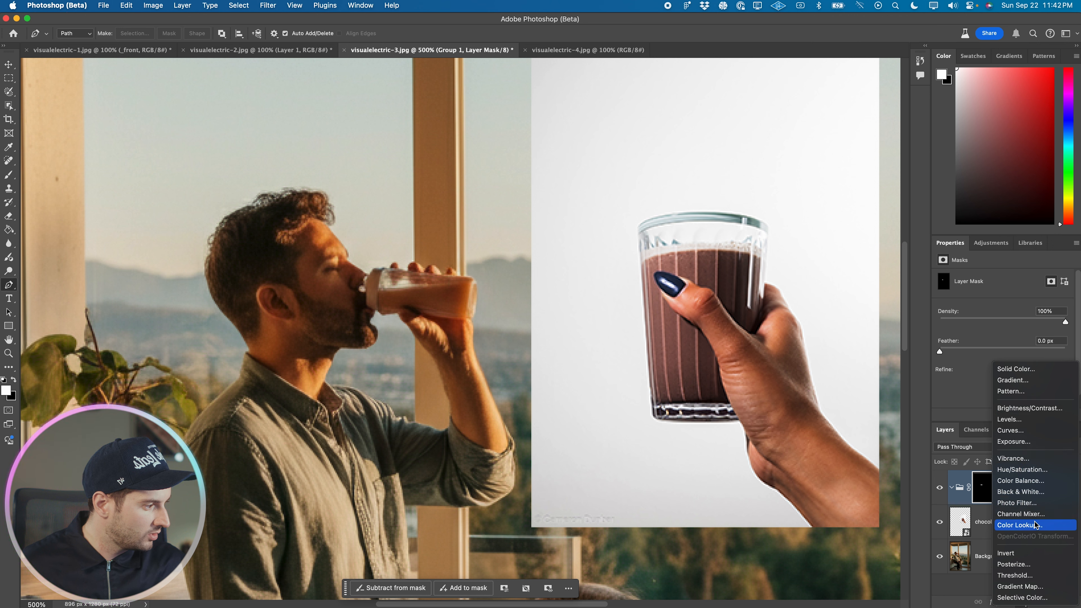
{"action": "left_click", "coordinate": [1030, 480]}
{"action": "left_click_drag", "start_coordinate": [989, 302], "coordinate": [1019, 322]}
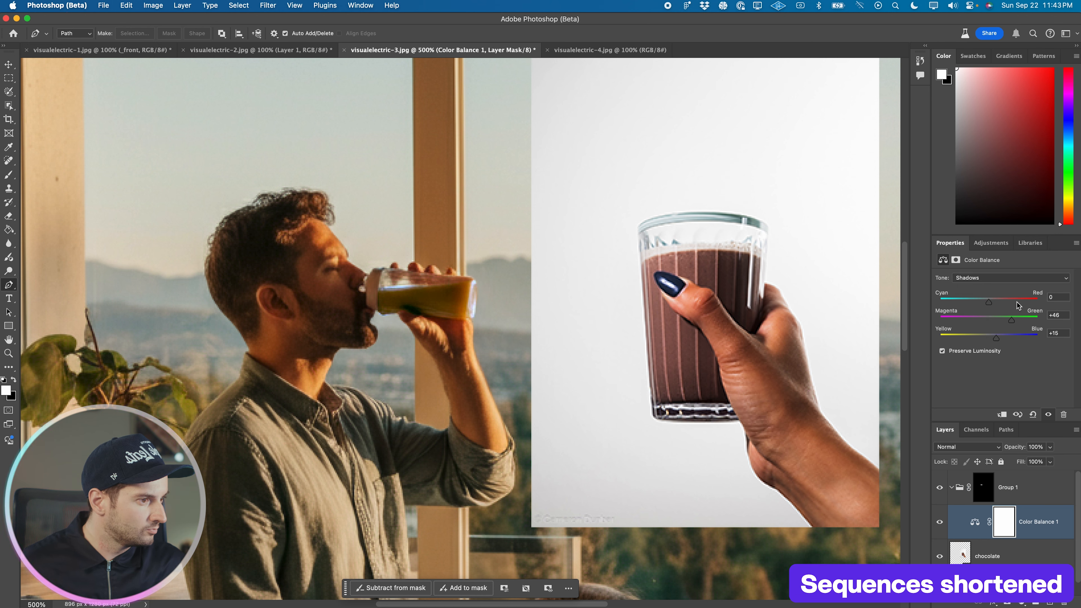
Step: Add a Hue/Saturation adjustment with hue -13, saturation -24 and lightness -9 to the group, plus a Curves adjustment above it
{"action": "left_click", "coordinate": [998, 599]}
{"action": "left_click", "coordinate": [1030, 528]}
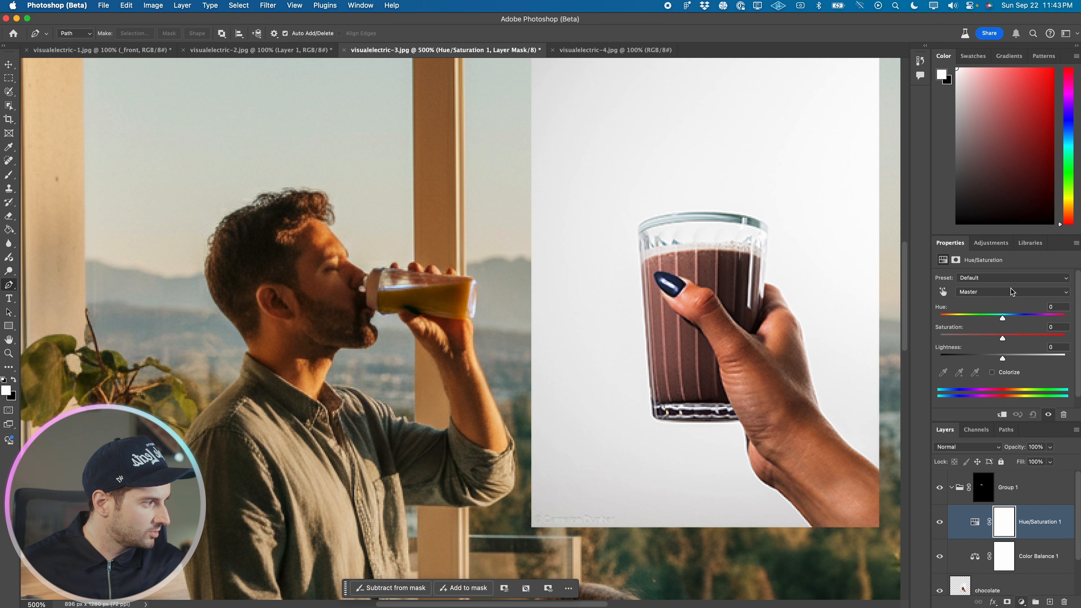
{"action": "left_click", "coordinate": [1016, 319]}
{"action": "left_click", "coordinate": [1021, 602]}
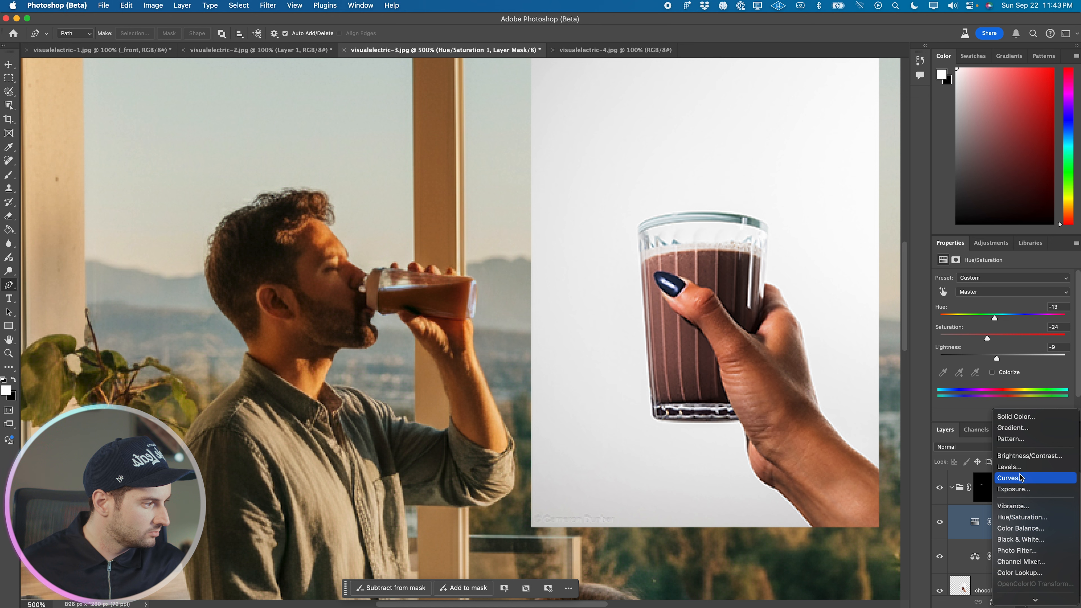
{"action": "left_click", "coordinate": [1021, 477]}
Step: Refine Group 1's mask around the liquid with a black 20 px brush and hide the chocolate reference layer
{"action": "key", "text": "alt+]"}
{"action": "key", "text": "b"}
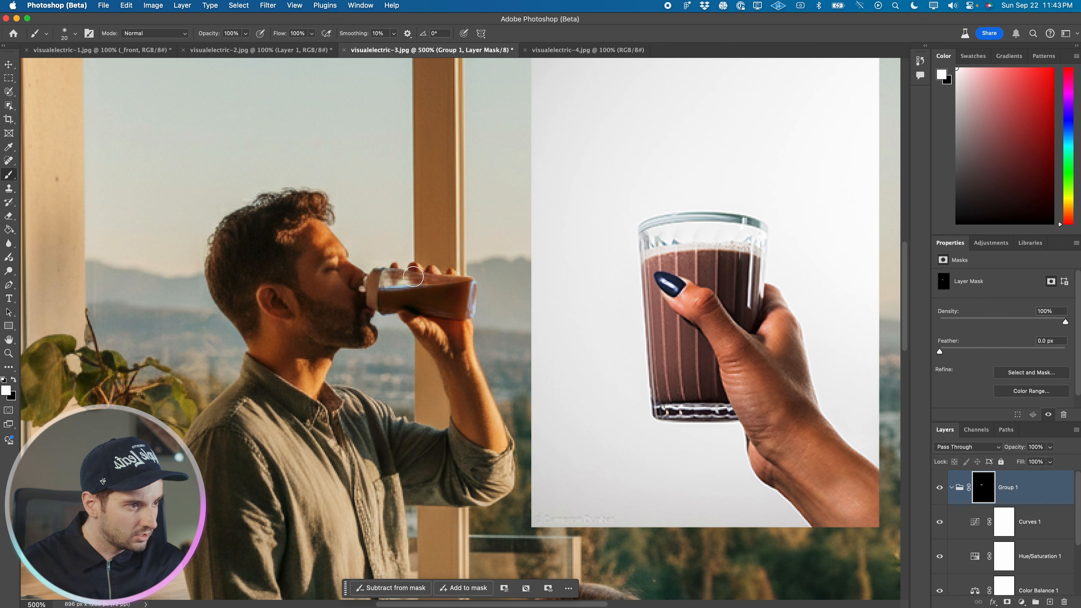
{"action": "key", "text": "x"}
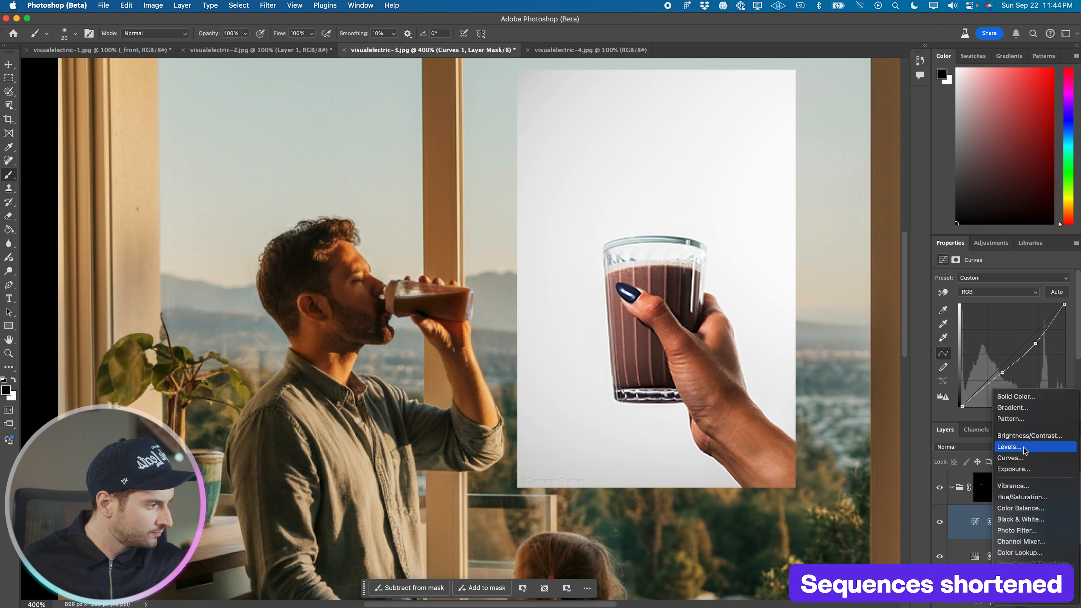
{"action": "left_click", "coordinate": [1050, 447]}
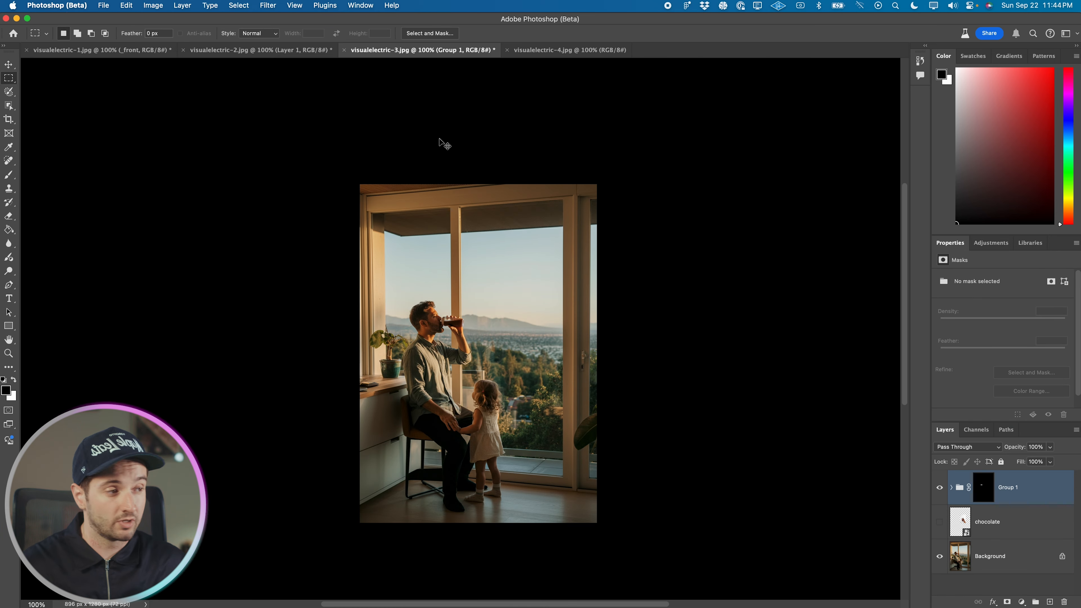
{"action": "key", "text": "super+equal"}
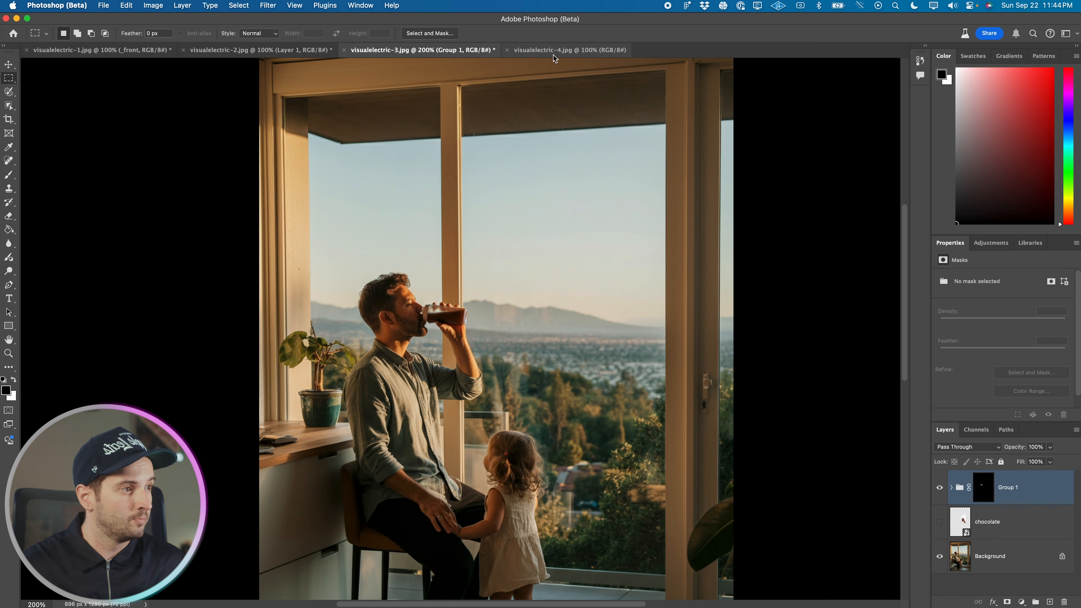
Step: Place vanilla.jpg from the SIGNALS folder into visualelectric-4.jpg and scale it down to about 226 × 339 px
{"action": "left_click", "coordinate": [555, 52]}
{"action": "key", "text": "super+equal"}
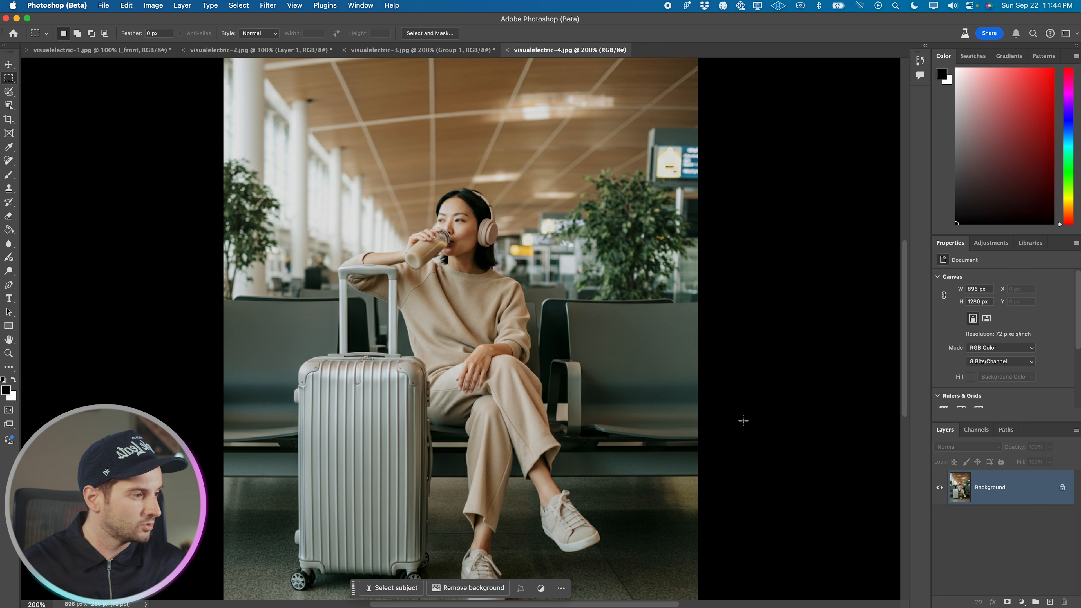
{"action": "left_click", "coordinate": [257, 584]}
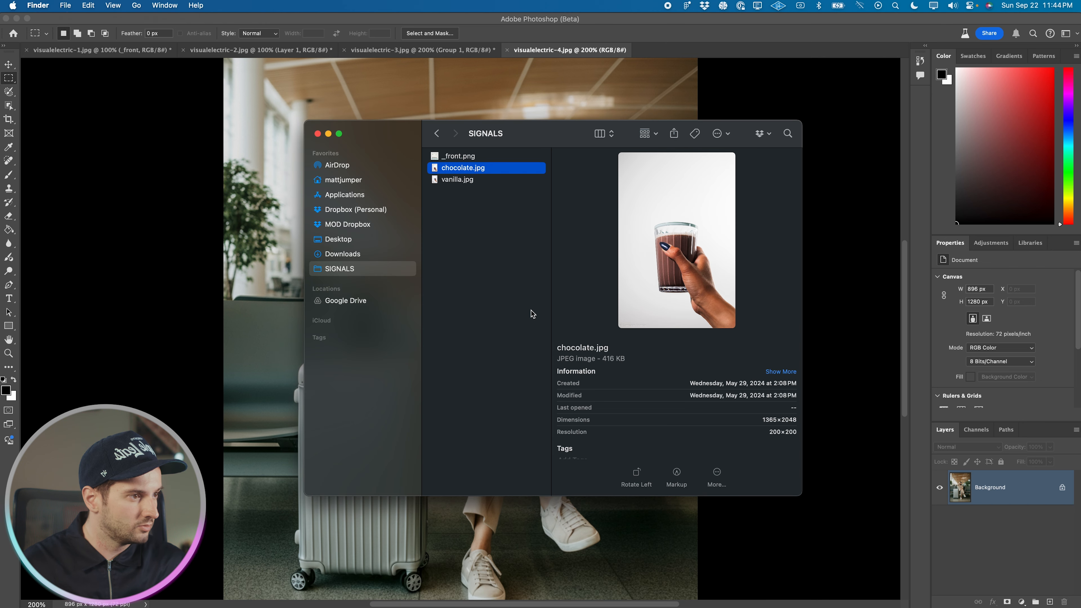
{"action": "left_click_drag", "start_coordinate": [469, 179], "coordinate": [492, 106]}
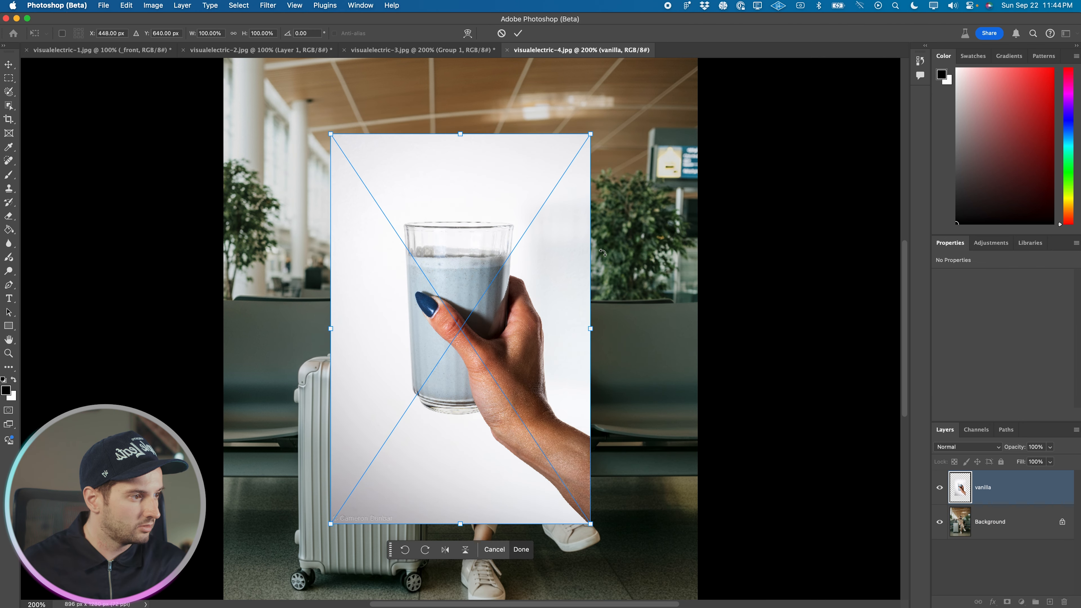
{"action": "left_click_drag", "start_coordinate": [594, 254], "coordinate": [524, 257]}
{"action": "left_click_drag", "start_coordinate": [480, 300], "coordinate": [514, 225]}
{"action": "key", "text": "Return"}
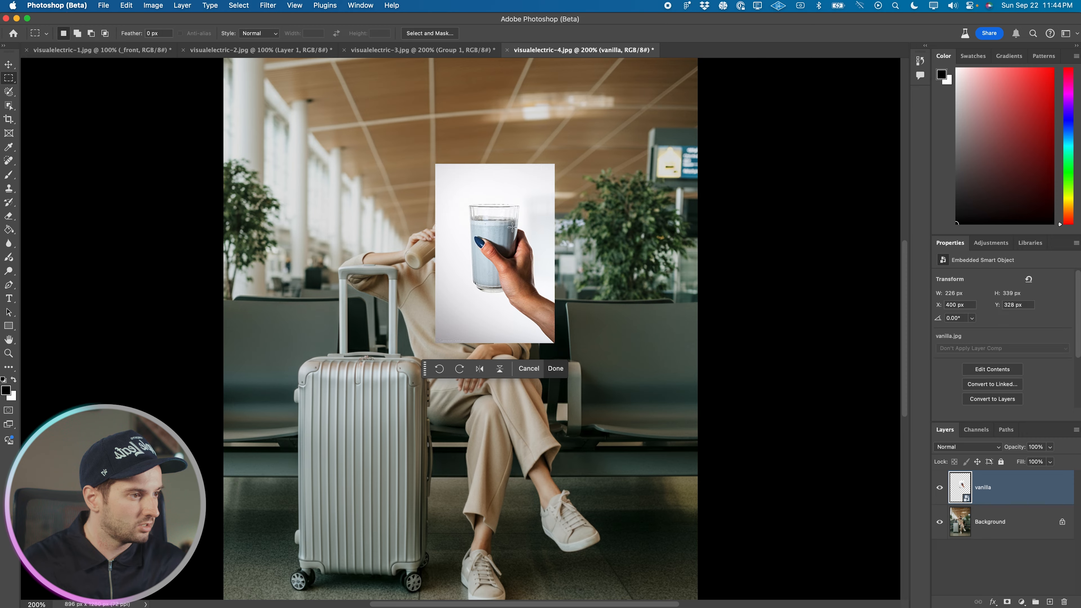
Step: Move the vanilla reference image beside the woman's face, to about X 500 px and Y 337 px
{"action": "key", "text": "super+equal"}
{"action": "key", "text": "super+equal"}
{"action": "scroll", "coordinate": [544, 271], "scroll_direction": "up", "scroll_amount": 3}
{"action": "scroll", "coordinate": [544, 271], "scroll_direction": "left", "scroll_amount": 2}
{"action": "key", "text": "super+equal"}
{"action": "key", "text": "v"}
{"action": "left_click_drag", "start_coordinate": [650, 265], "coordinate": [783, 279]}
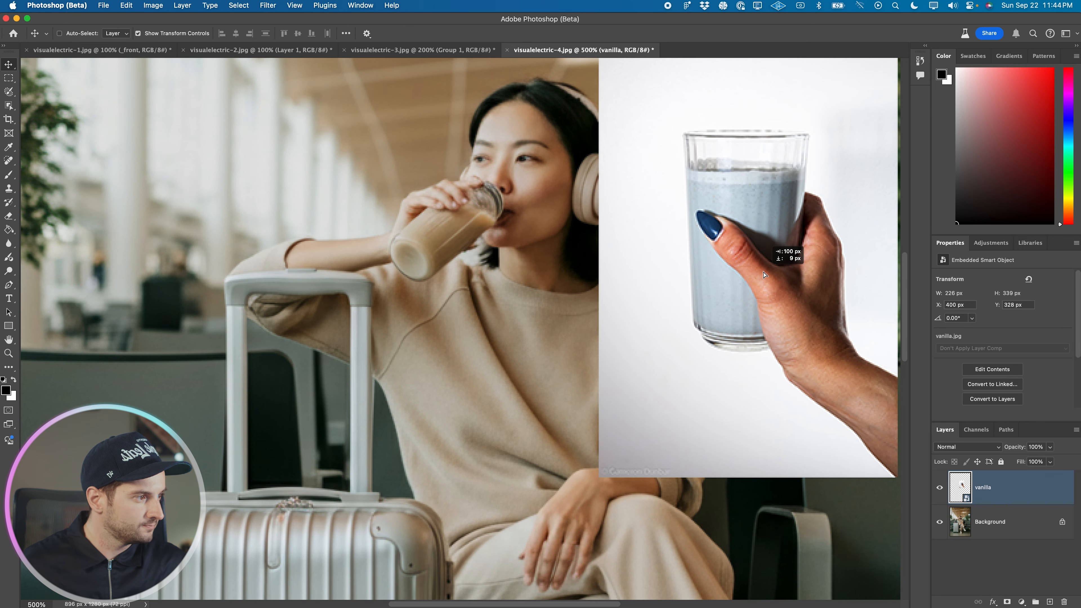
Step: Create a group, trace the liquid in the woman's bottle with the Pen tool and mask the group to that shape
{"action": "left_click", "coordinate": [1036, 601]}
{"action": "key", "text": "p"}
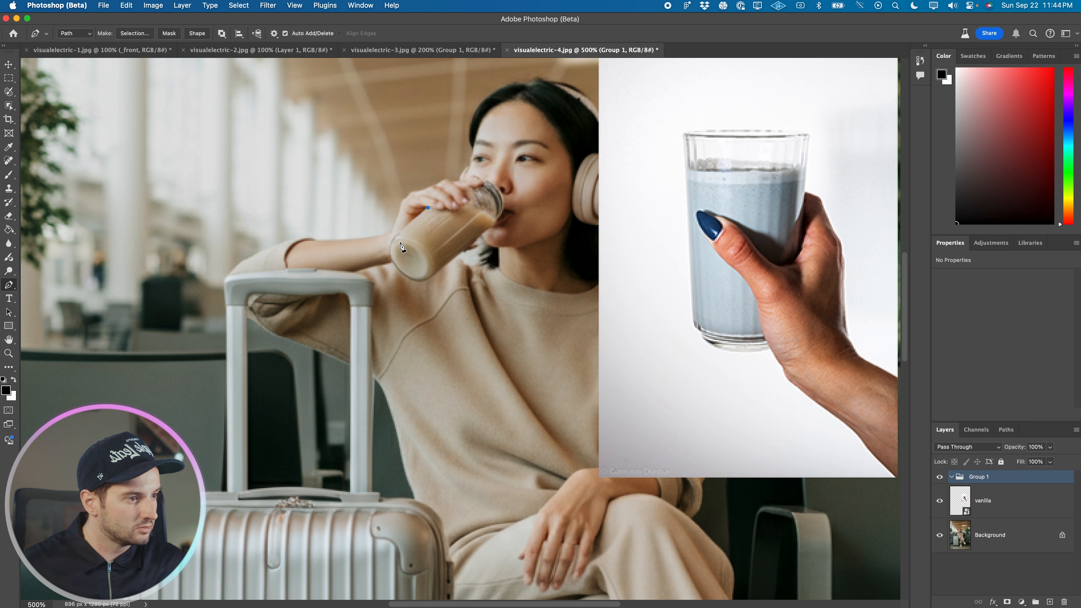
{"action": "left_click_drag", "start_coordinate": [390, 249], "coordinate": [414, 281]}
{"action": "left_click_drag", "start_coordinate": [433, 276], "coordinate": [434, 281]}
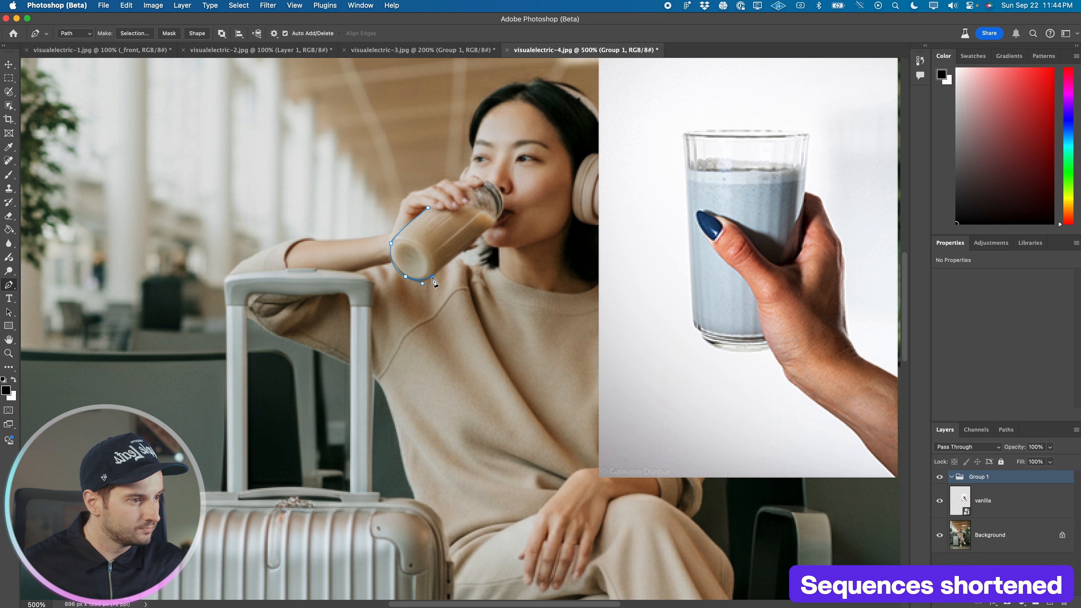
{"action": "left_click", "coordinate": [495, 225]}
{"action": "left_click", "coordinate": [481, 214]}
{"action": "left_click", "coordinate": [446, 209]}
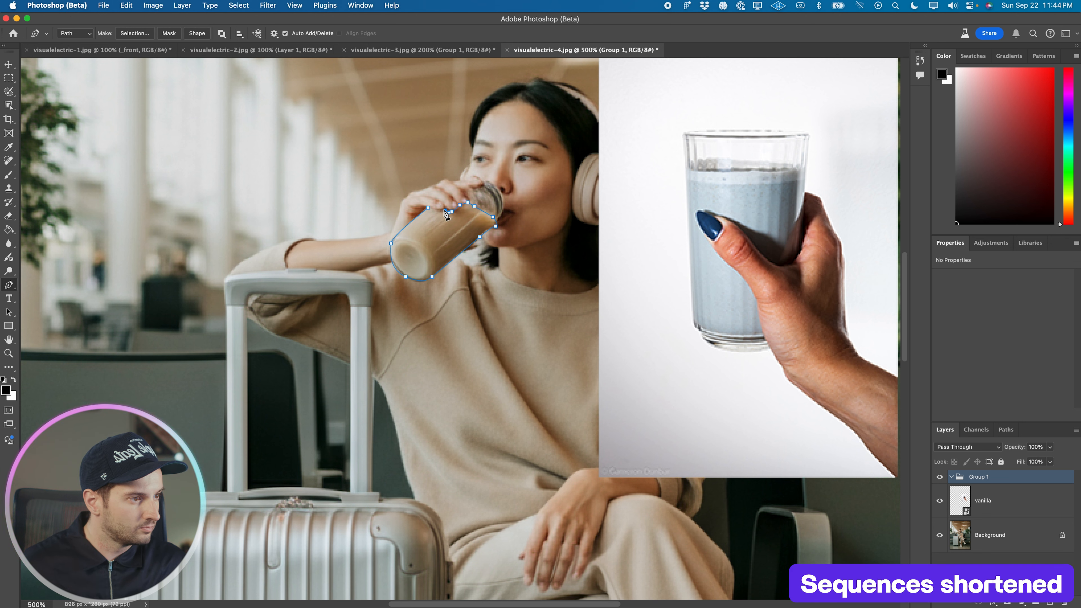
{"action": "left_click", "coordinate": [428, 208]}
{"action": "right_click", "coordinate": [430, 209]}
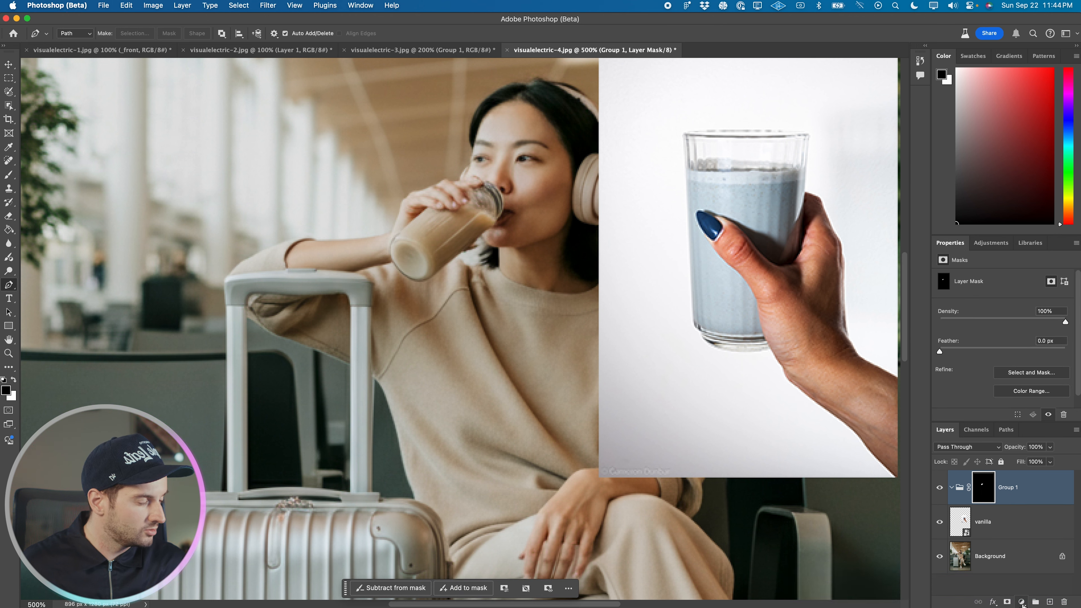
Step: Add a Hue/Saturation adjustment inside the masked group with hue +149 and saturation about -39
{"action": "left_click", "coordinate": [1022, 602]}
{"action": "left_click", "coordinate": [1034, 519]}
{"action": "left_click_drag", "start_coordinate": [1016, 317], "coordinate": [1058, 318]}
{"action": "left_click_drag", "start_coordinate": [1002, 337], "coordinate": [971, 337]}
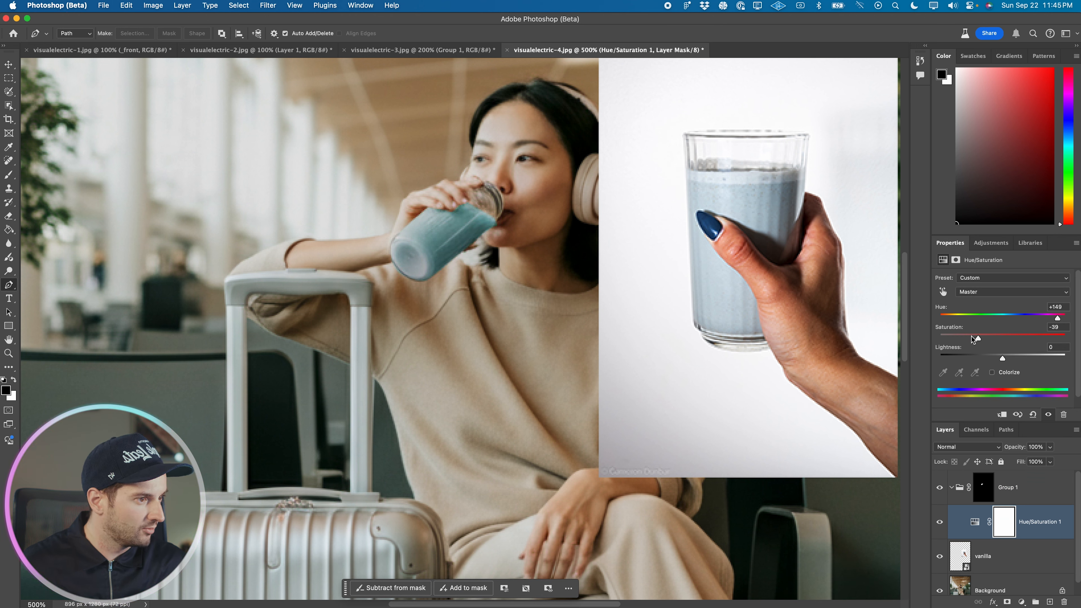
Step: Add a Levels adjustment above the Hue/Saturation layer and darken the liquid's midtones slightly
{"action": "left_click", "coordinate": [1022, 603]}
{"action": "left_click", "coordinate": [1035, 479]}
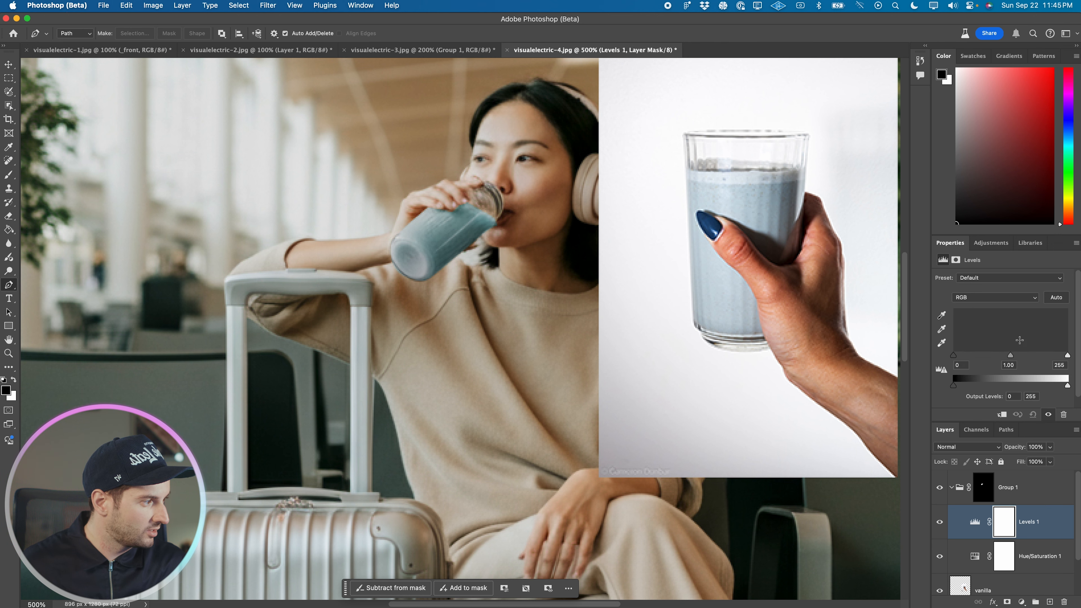
{"action": "left_click_drag", "start_coordinate": [1012, 356], "coordinate": [1017, 356]}
{"action": "key", "text": "b"}
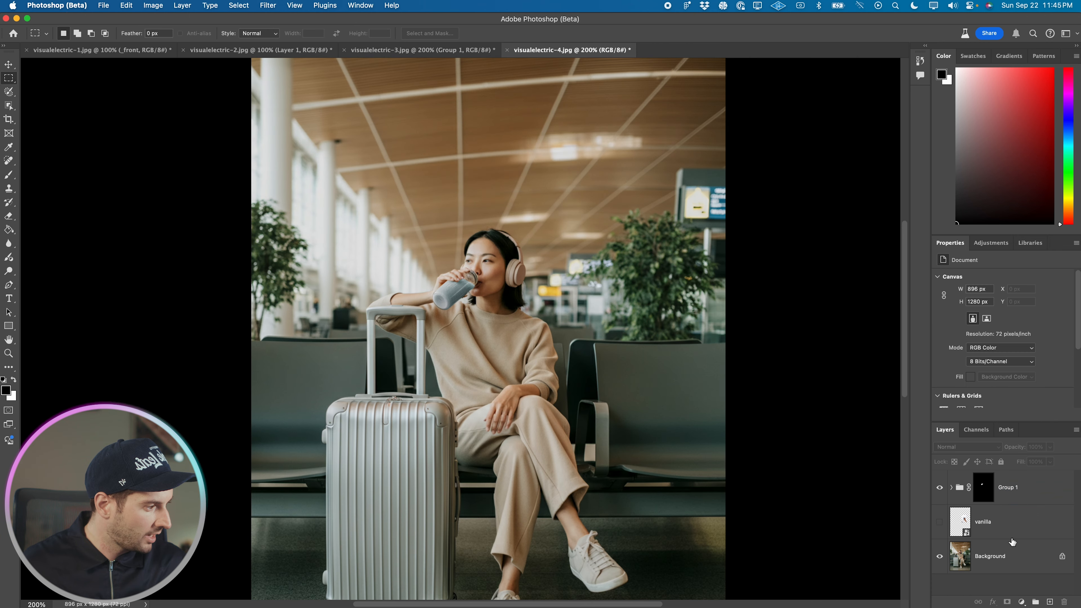
Step: Add a Color Balance adjustment layer for the whole photo, directly above the hidden vanilla layer
{"action": "left_click", "coordinate": [1013, 540]}
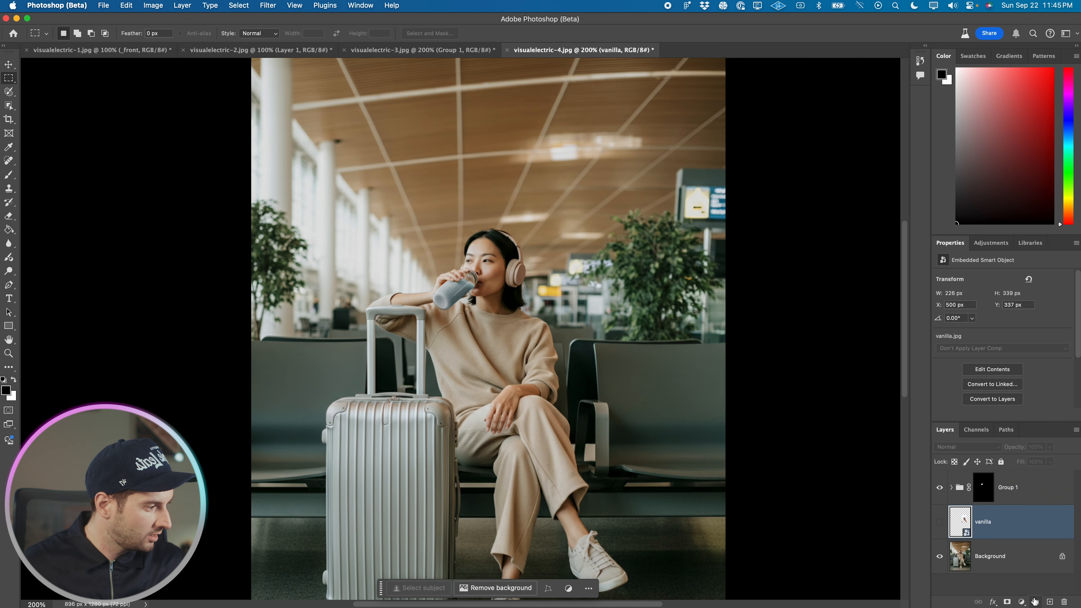
{"action": "left_click", "coordinate": [1021, 602]}
{"action": "left_click", "coordinate": [1021, 480]}
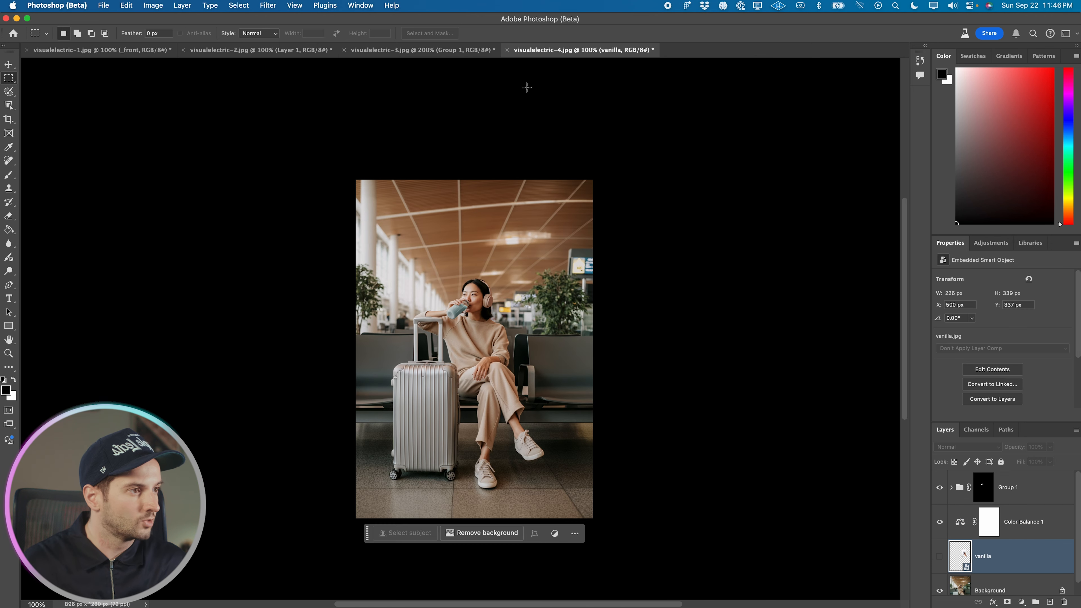
{"action": "left_click", "coordinate": [452, 51]}
{"action": "key", "text": "super+minus"}
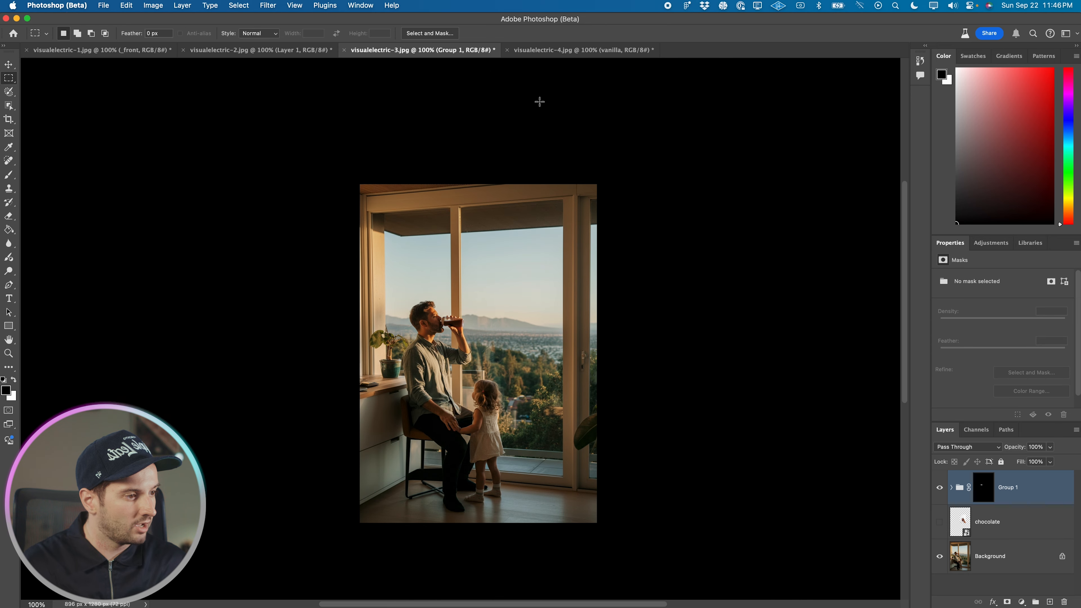
{"action": "left_click", "coordinate": [281, 51]}
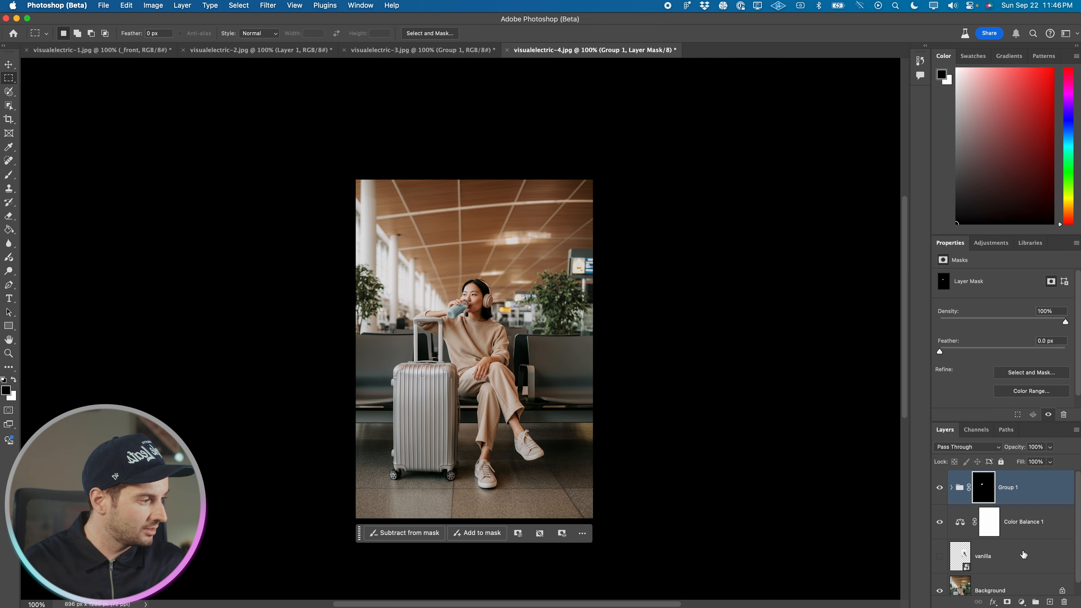
Step: Add a new layer above Group 1, fill it with black and apply the noise filter to it
{"action": "left_click", "coordinate": [1050, 602]}
{"action": "left_click", "coordinate": [8, 229]}
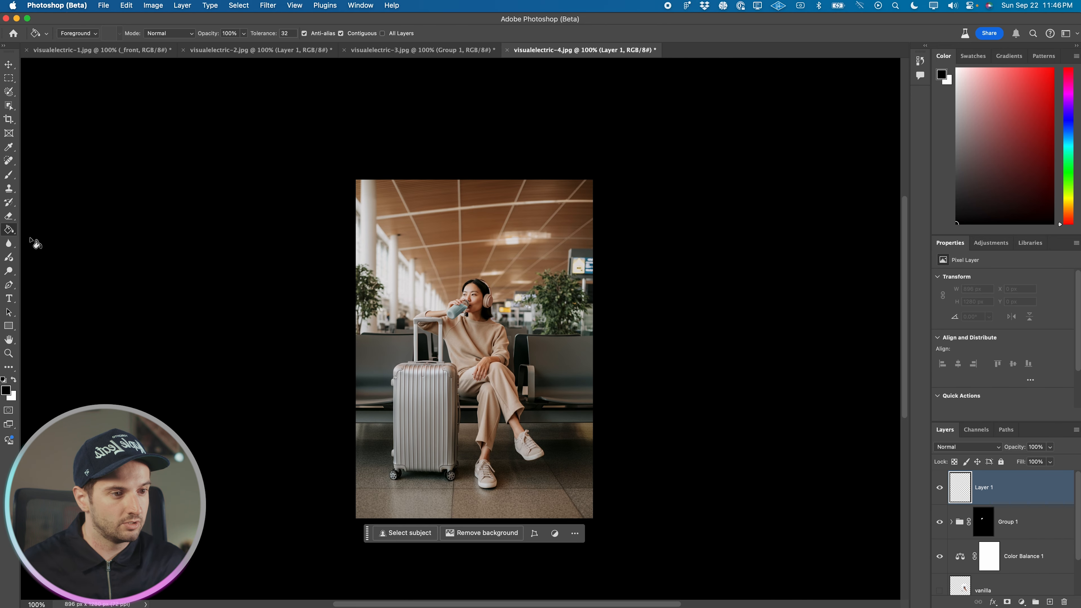
{"action": "left_click", "coordinate": [417, 252]}
{"action": "key", "text": "super+plus"}
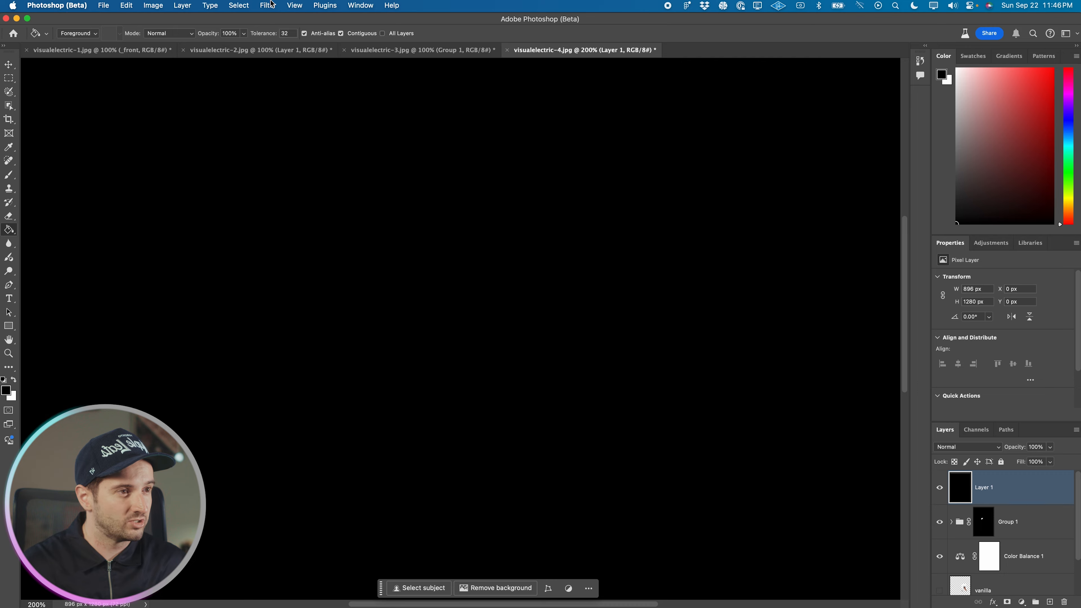
{"action": "left_click", "coordinate": [271, 4]}
{"action": "left_click", "coordinate": [274, 20]}
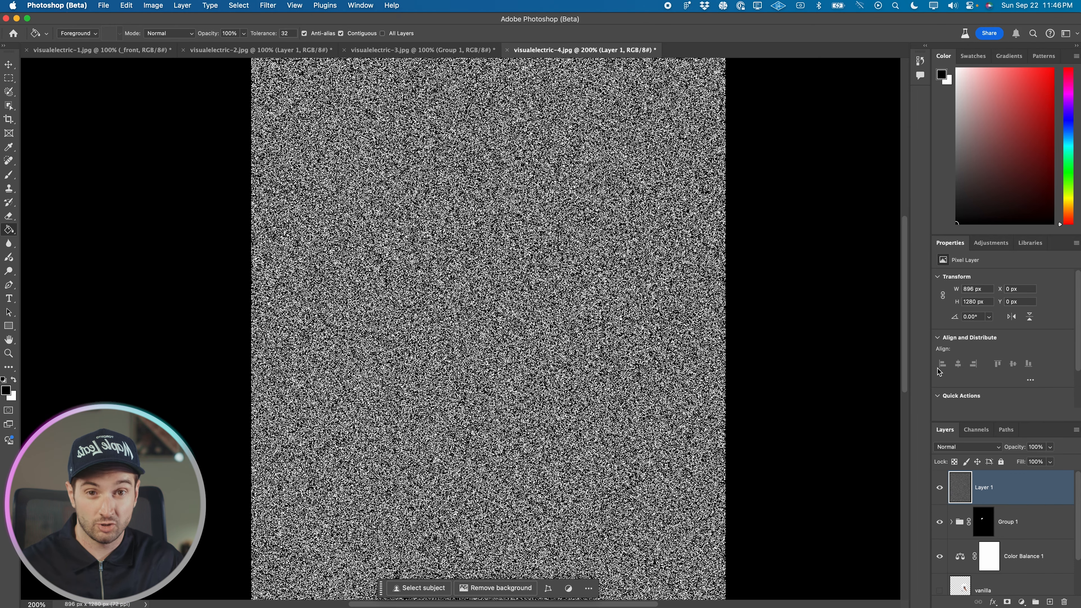
Step: Blend the noise layer over the photo with Soft Light at 8% opacity
{"action": "left_click", "coordinate": [974, 447]}
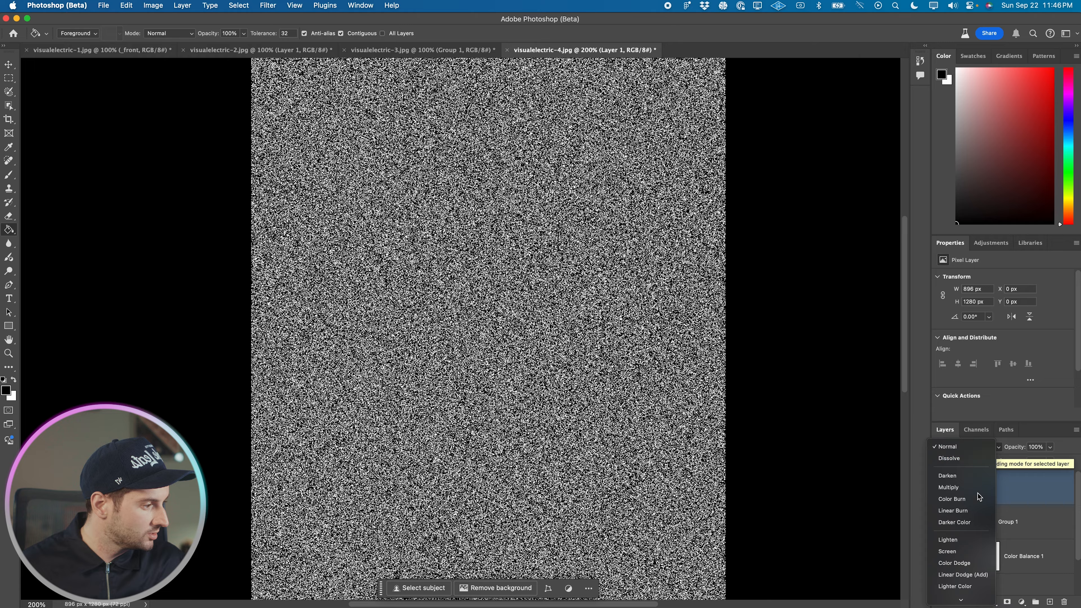
{"action": "scroll", "coordinate": [972, 557], "scroll_direction": "down", "scroll_amount": 3}
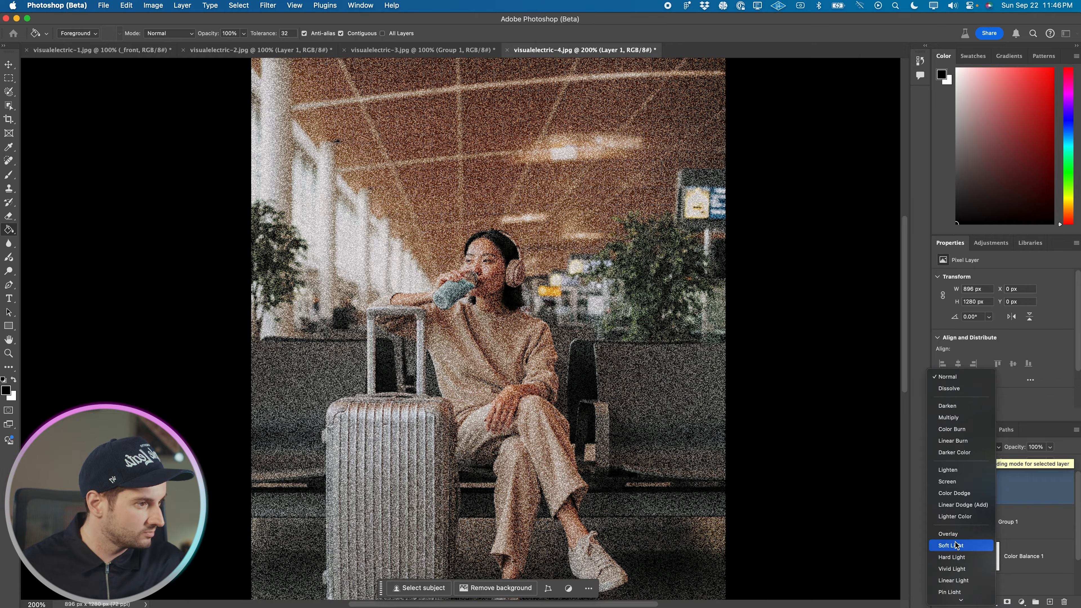
{"action": "left_click", "coordinate": [956, 546]}
{"action": "left_click", "coordinate": [1036, 447]}
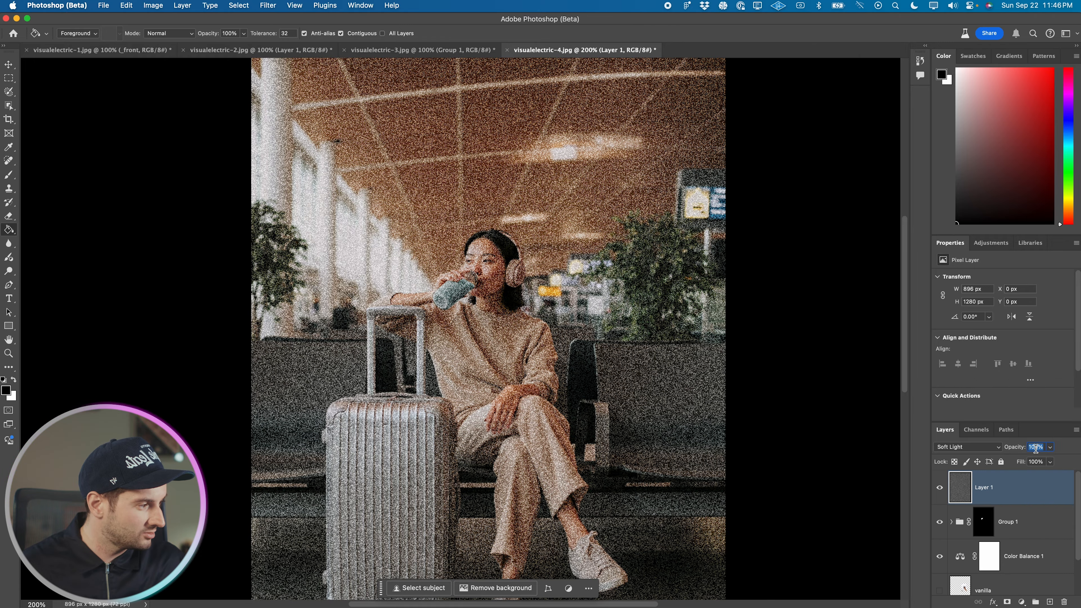
{"action": "type", "text": "8"}
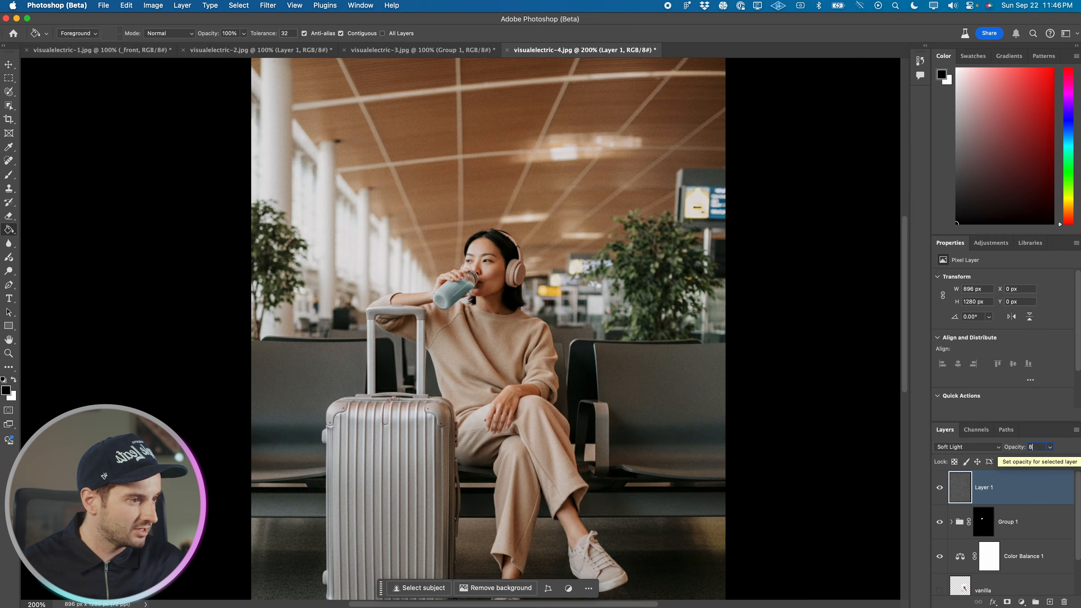
Step: Brighten the noise layer with Levels by lowering the white input level, and set its opacity to 6%
{"action": "left_click", "coordinate": [153, 5]}
{"action": "mouse_move", "coordinate": [196, 34]}
{"action": "left_click", "coordinate": [282, 45]}
{"action": "left_click_drag", "start_coordinate": [139, 139], "coordinate": [60, 140]}
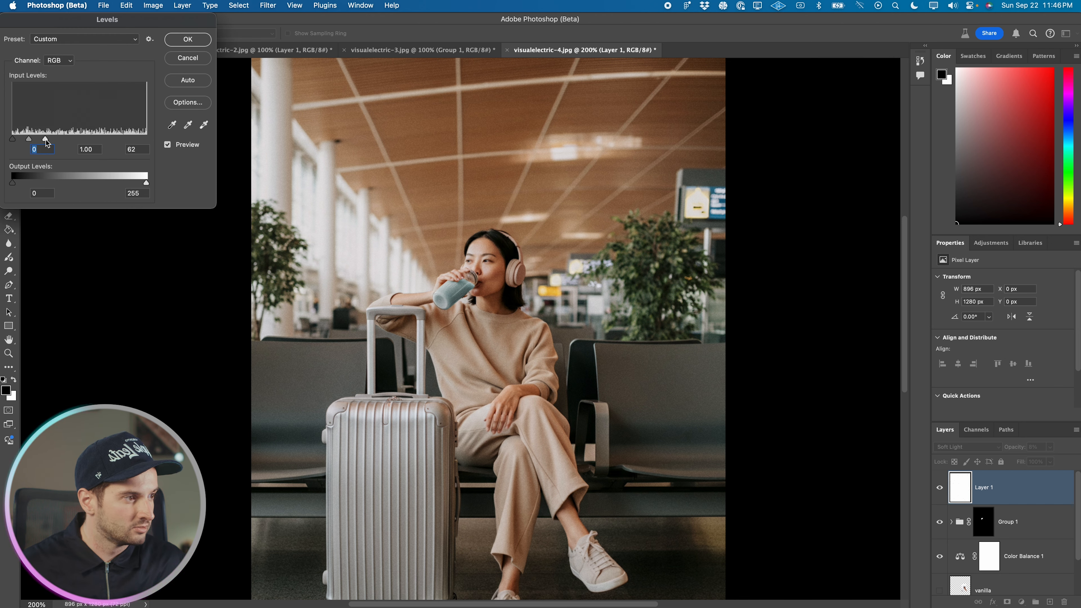
{"action": "key", "text": "Return"}
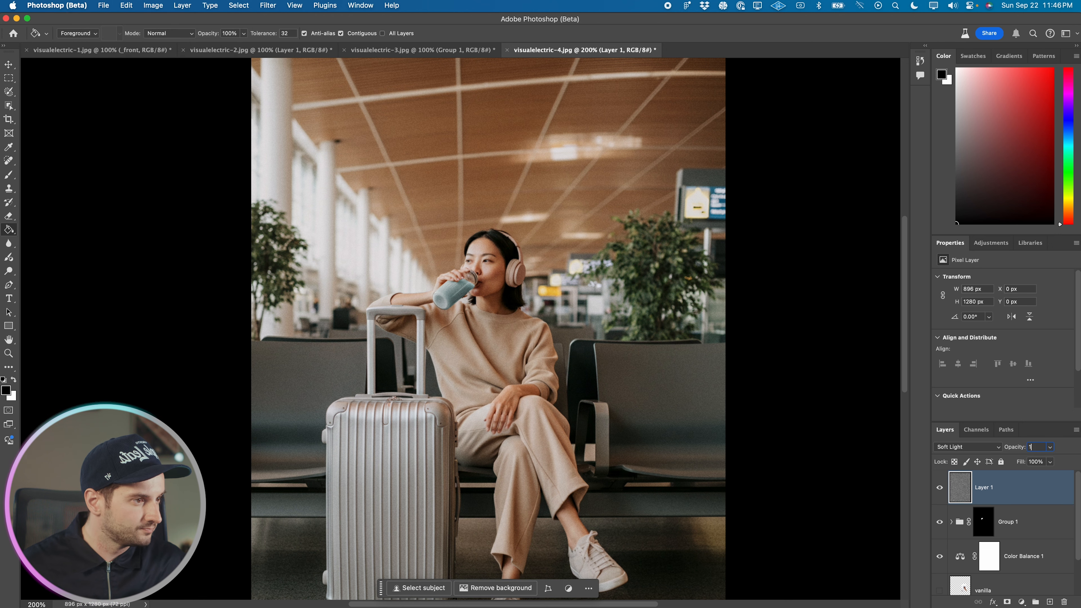
{"action": "left_click_drag", "start_coordinate": [1014, 447], "coordinate": [1019, 447]}
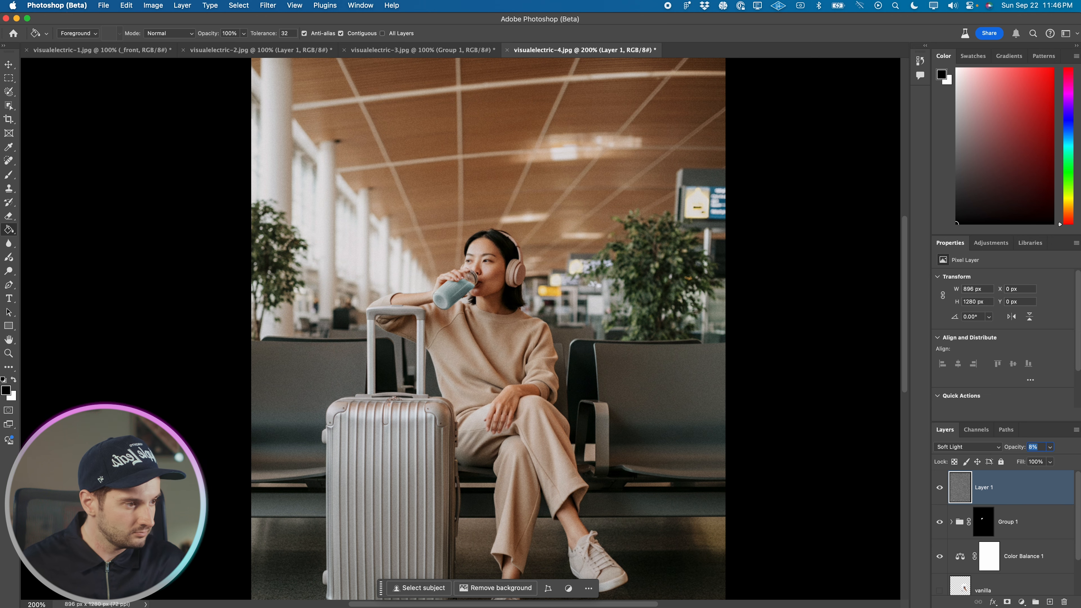
{"action": "key", "text": "m"}
{"action": "key", "text": "super+minus"}
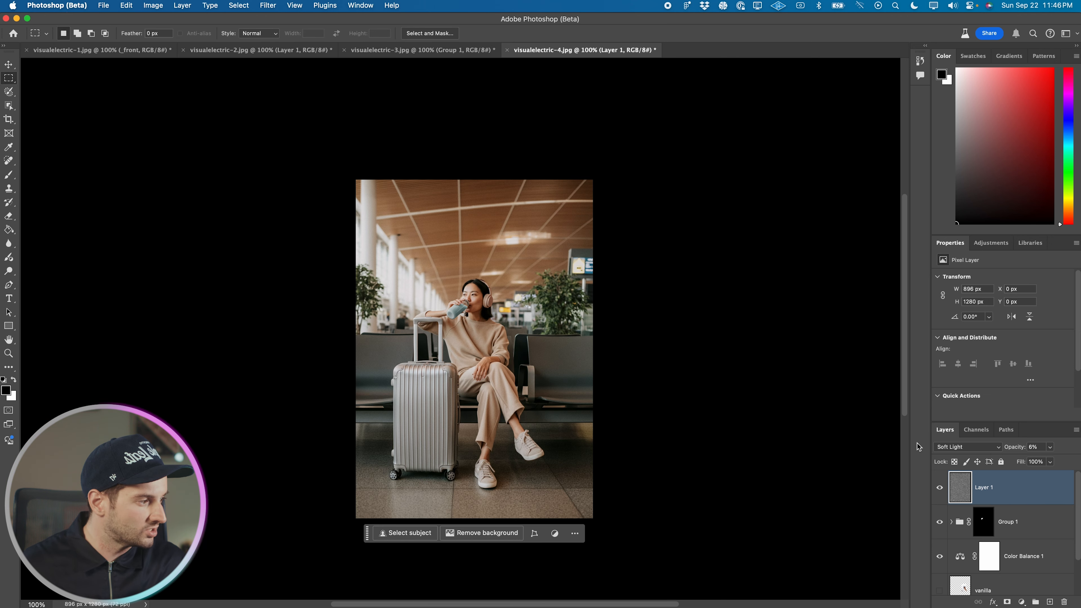
Step: Copy the noise layer from visualelectric-4.jpg into visualelectric-3.jpg so it covers the whole image
{"action": "key", "text": "v"}
{"action": "scroll", "coordinate": [616, 141], "scroll_direction": "up", "scroll_amount": 10}
{"action": "left_click", "coordinate": [468, 49]}
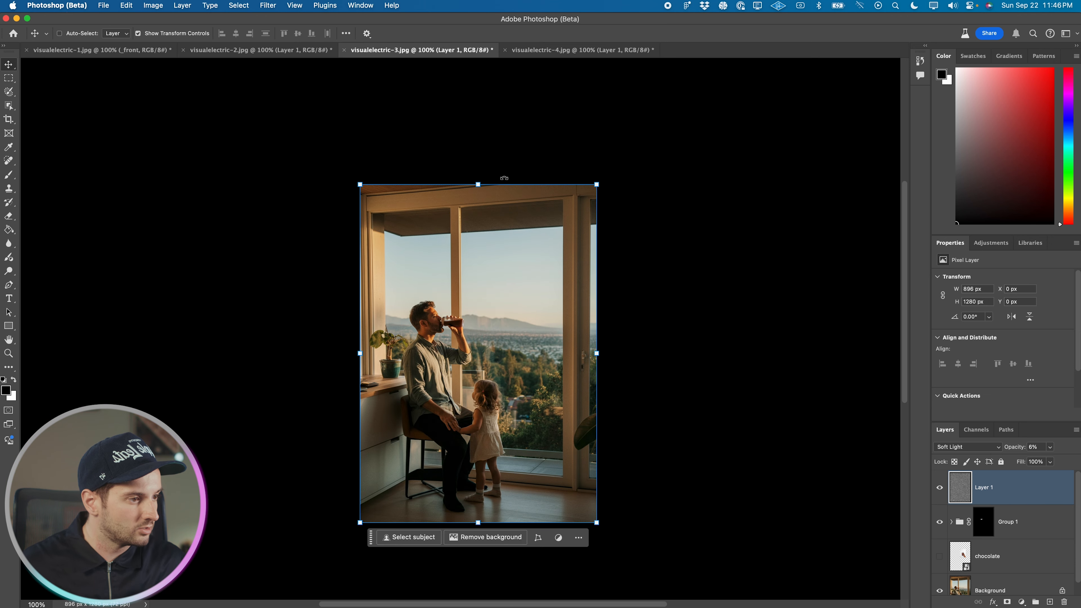
{"action": "key", "text": "super+plus"}
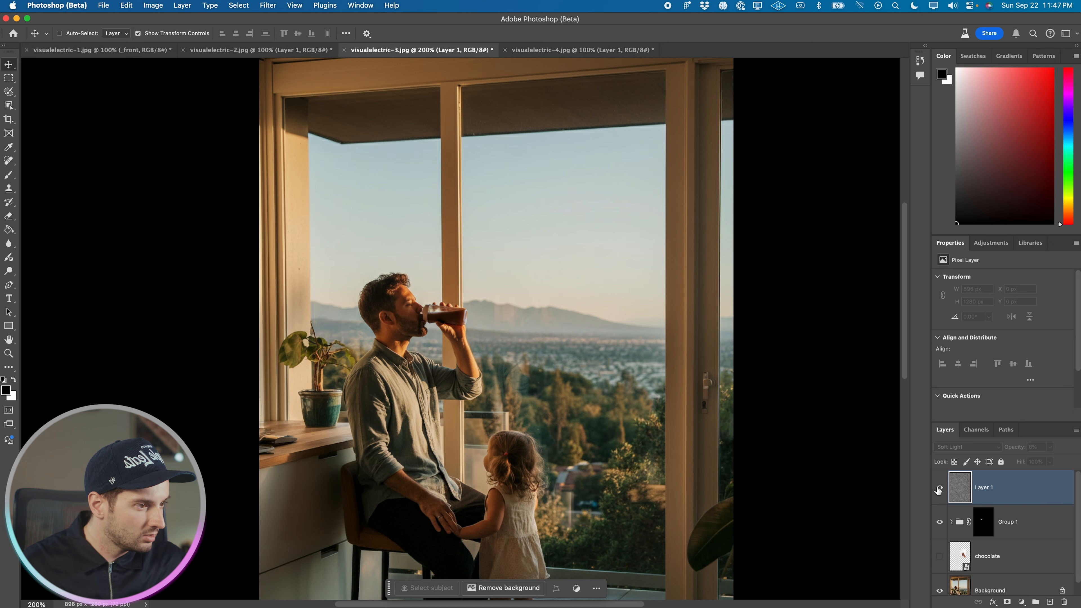
Step: Copy the noise layer into visualelectric-2.jpg and align it to the full canvas
{"action": "left_click_drag", "start_coordinate": [491, 134], "coordinate": [415, 190]}
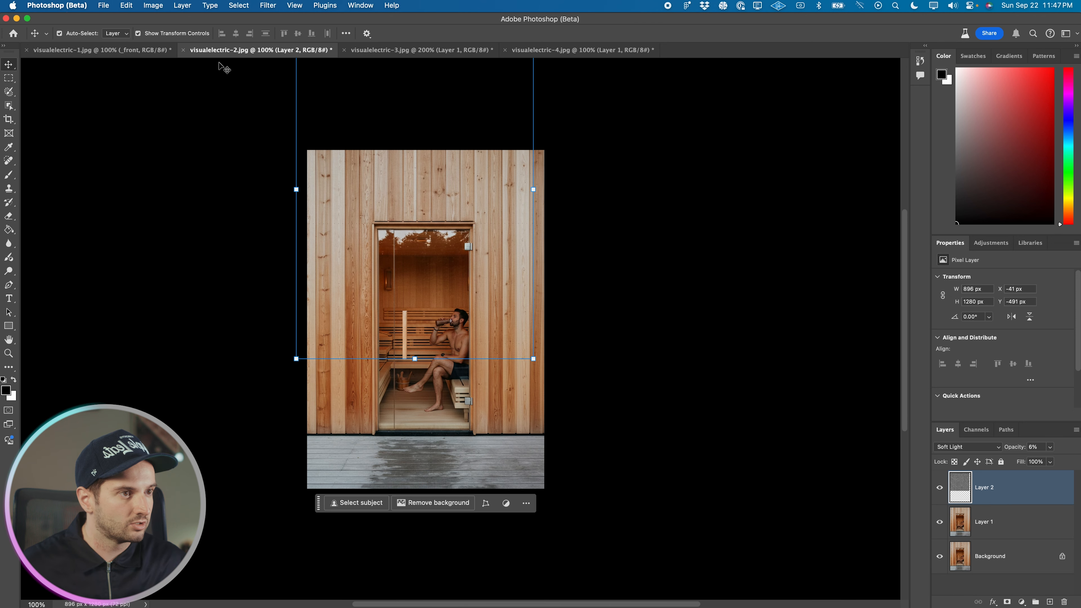
{"action": "key", "text": "super+a"}
{"action": "left_click", "coordinate": [298, 33]}
{"action": "key", "text": "super+d"}
{"action": "key", "text": "m"}
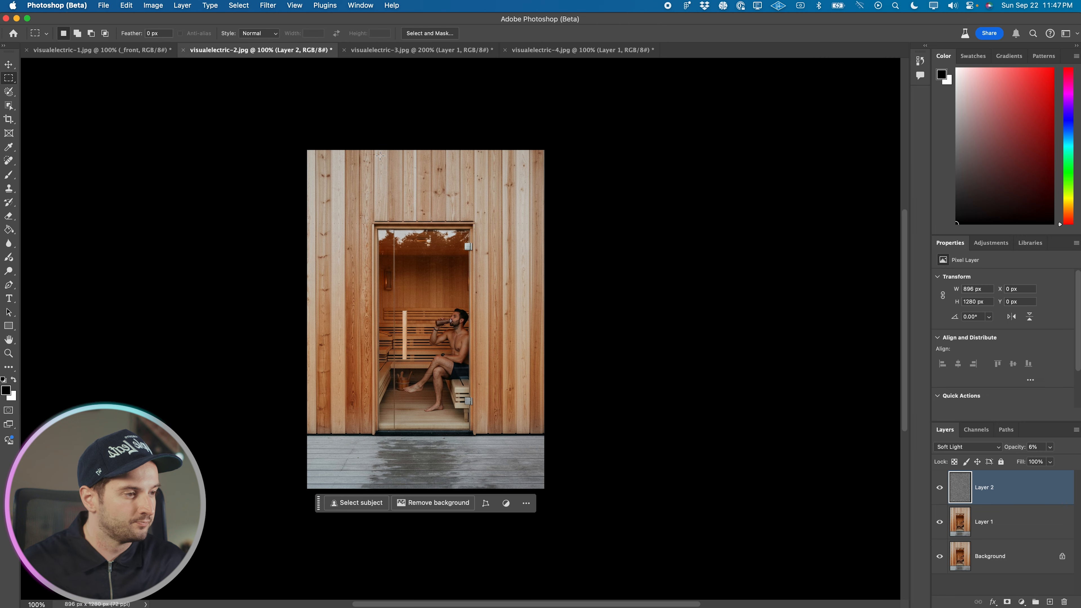
{"action": "key", "text": "v"}
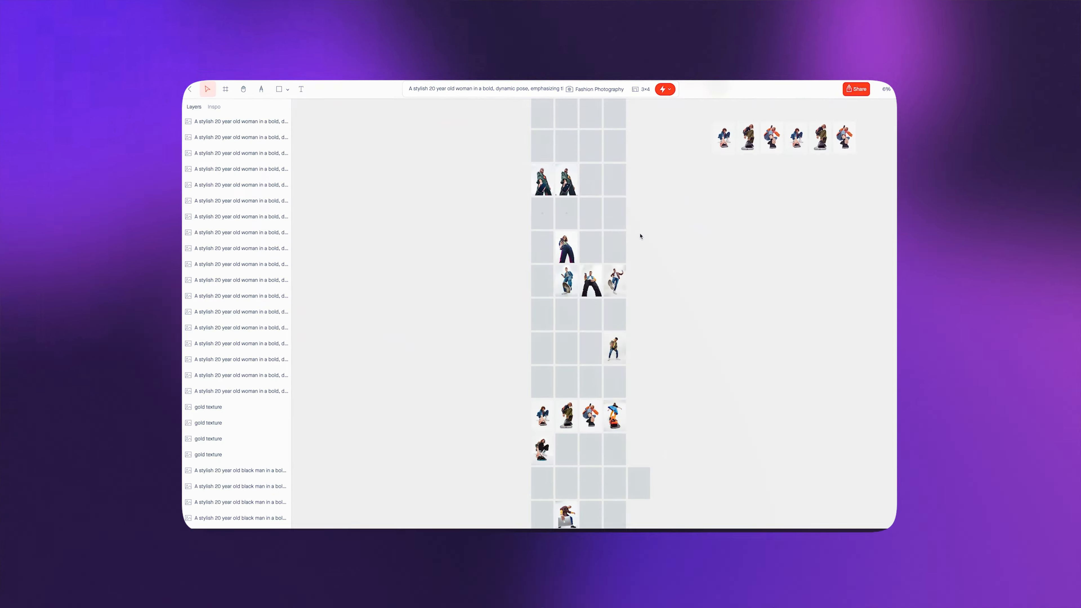
{"action": "scroll", "coordinate": [719, 222], "scroll_direction": "down", "scroll_amount": 10}
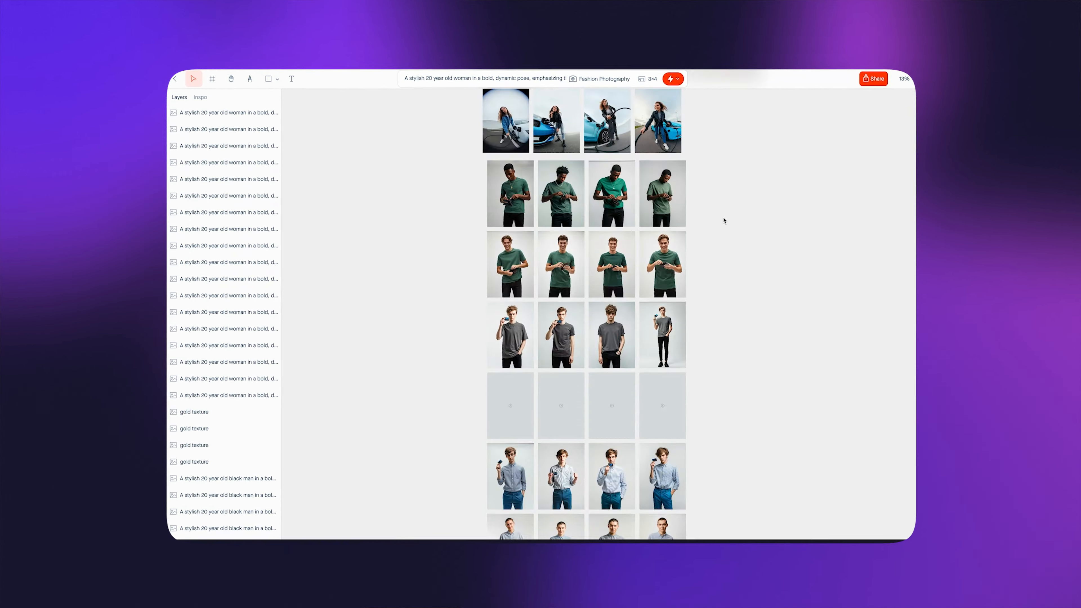
{"action": "scroll", "coordinate": [728, 219], "scroll_direction": "down", "scroll_amount": 10}
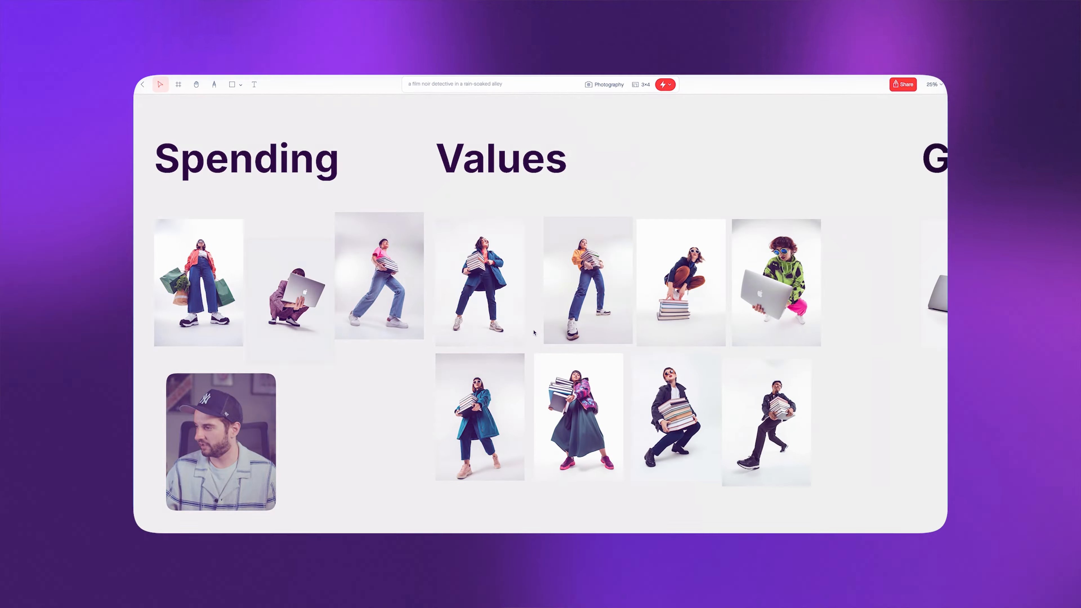
{"action": "left_click_drag", "start_coordinate": [710, 268], "coordinate": [721, 280]}
{"action": "left_click_drag", "start_coordinate": [767, 294], "coordinate": [393, 294]}
{"action": "scroll", "coordinate": [472, 326], "scroll_direction": "up", "scroll_amount": 5}
{"action": "left_click_drag", "start_coordinate": [289, 263], "coordinate": [234, 420]}
{"action": "scroll", "coordinate": [371, 367], "scroll_direction": "down", "scroll_amount": 1}
{"action": "left_click_drag", "start_coordinate": [393, 367], "coordinate": [371, 366]}
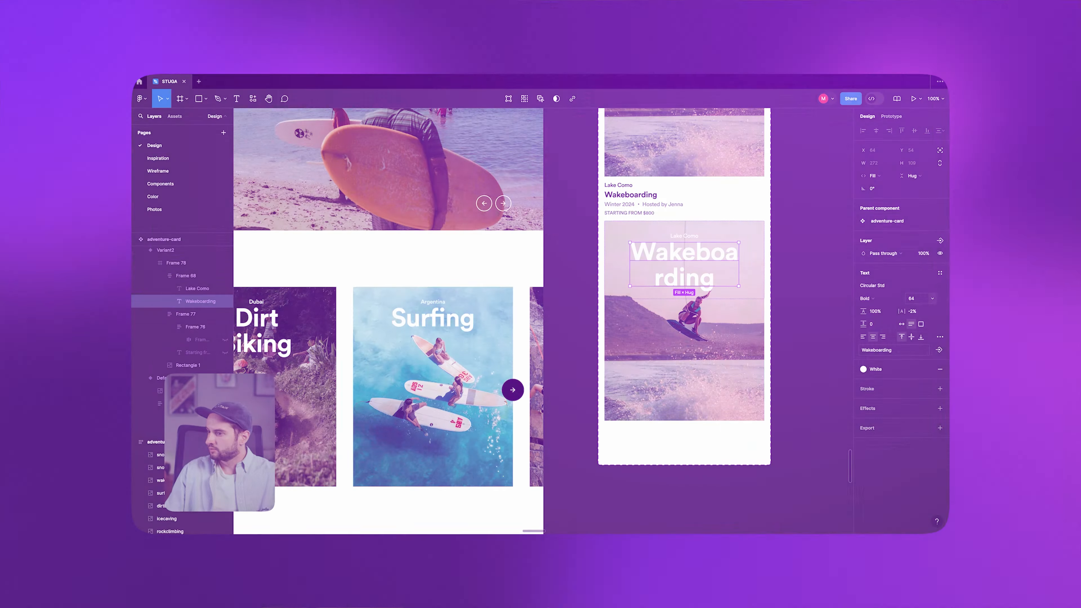
{"action": "scroll", "coordinate": [608, 229], "scroll_direction": "down", "scroll_amount": 10}
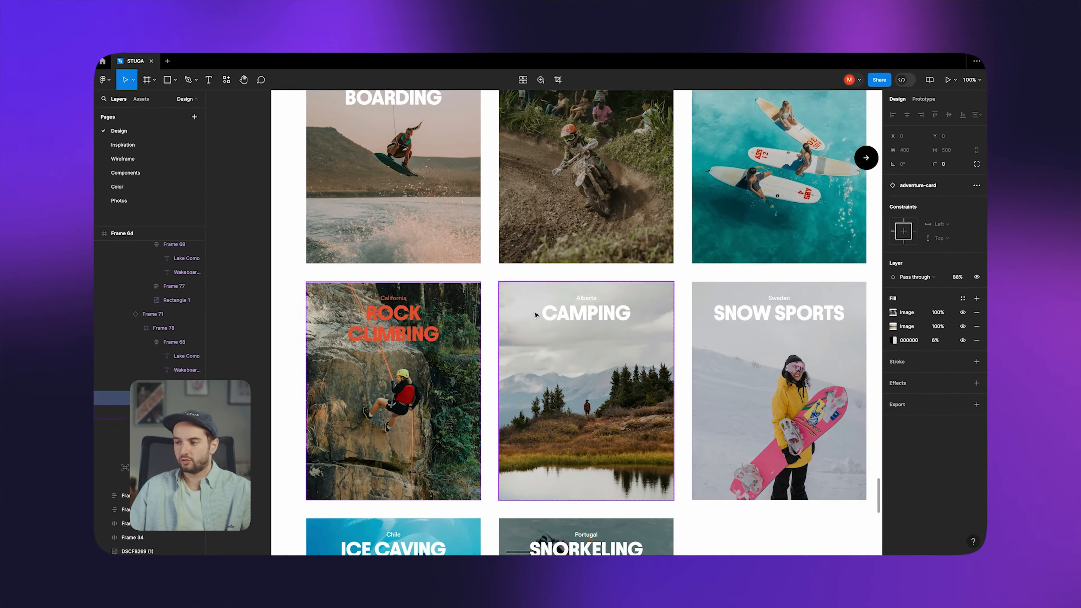